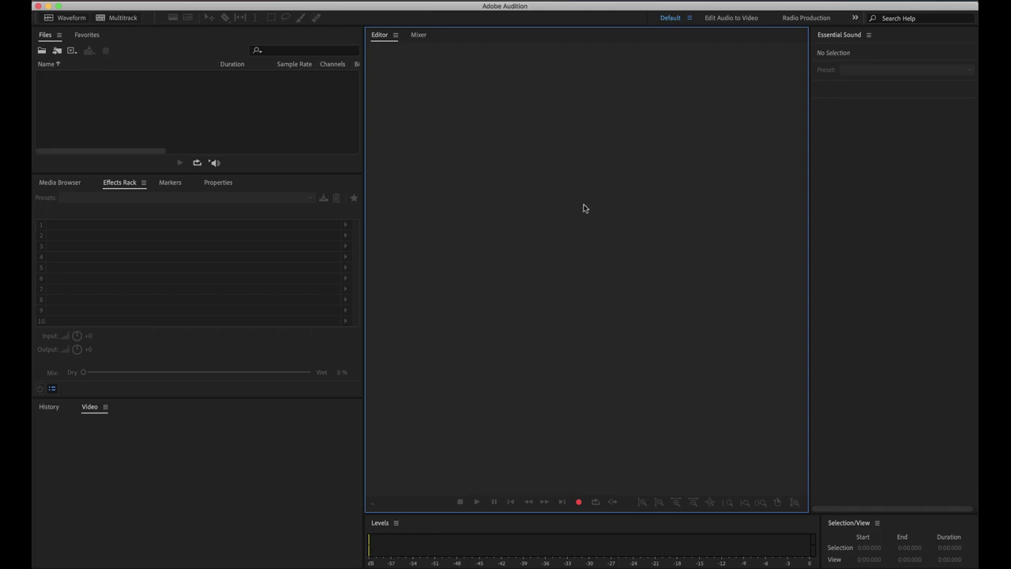
- Switch to the browser and open the Dryden GM hardsell ad script from Overnight Radio's Our Work page
key(super+Tab)
key(super+Tab)
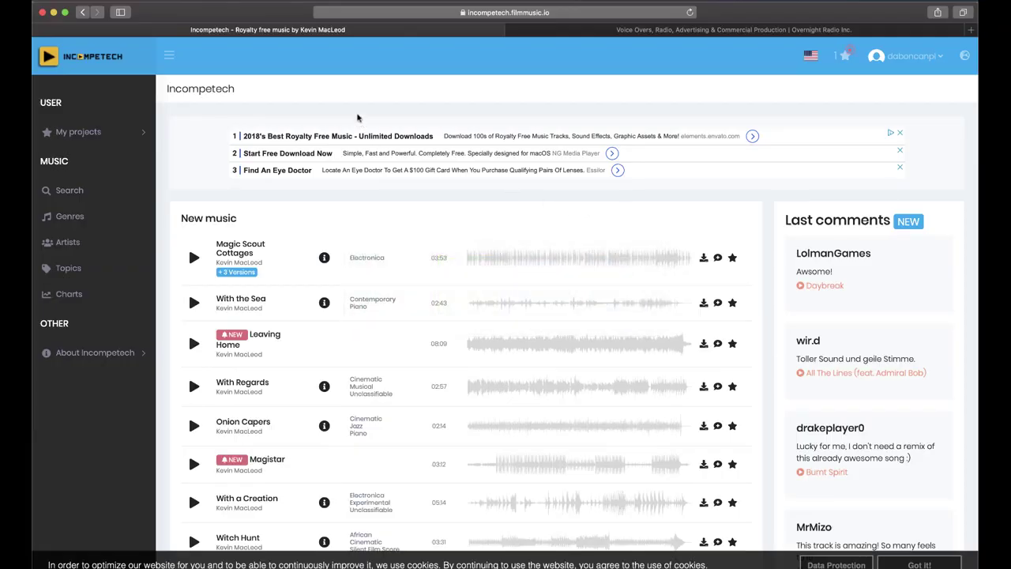
click(660, 32)
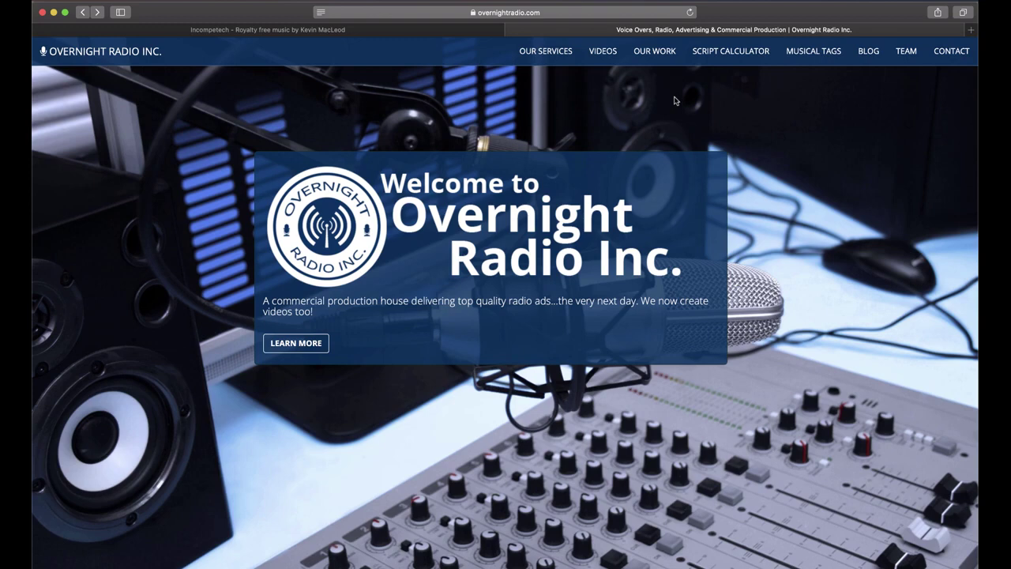
click(655, 56)
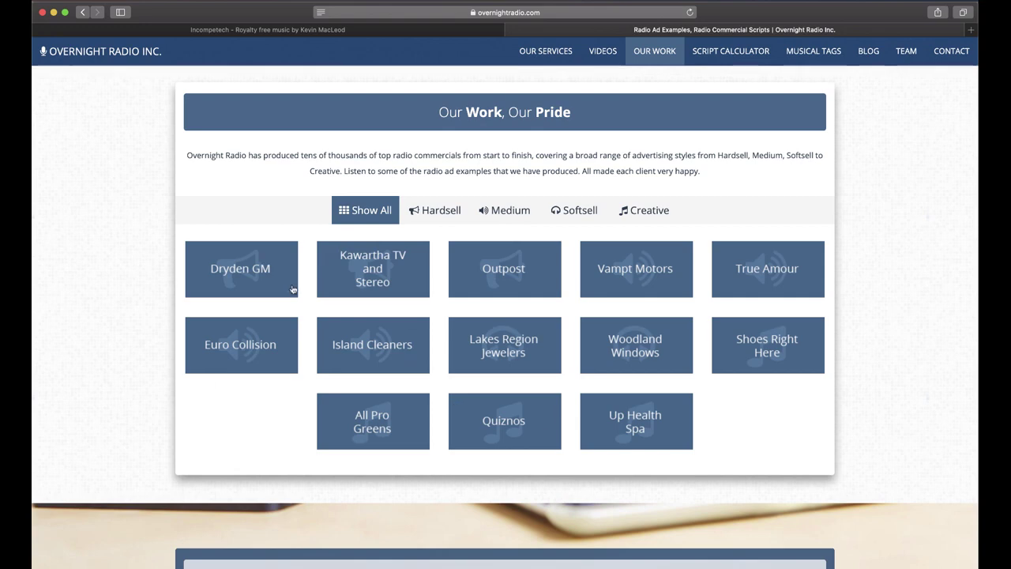
click(253, 272)
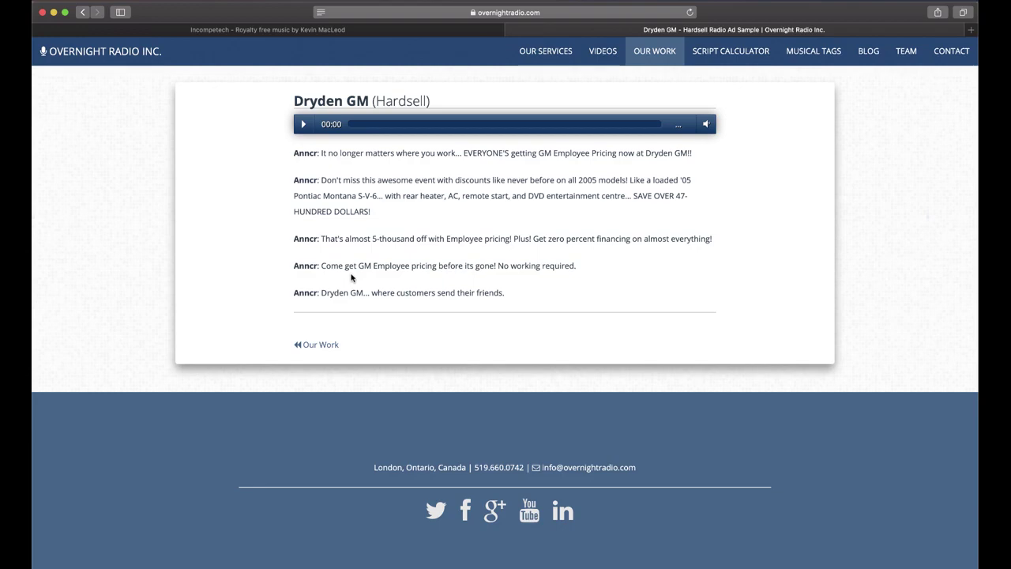
- Switch to Adobe Audition and create a multitrack session named Radio Ad, stored on the Desktop
key(super+Tab)
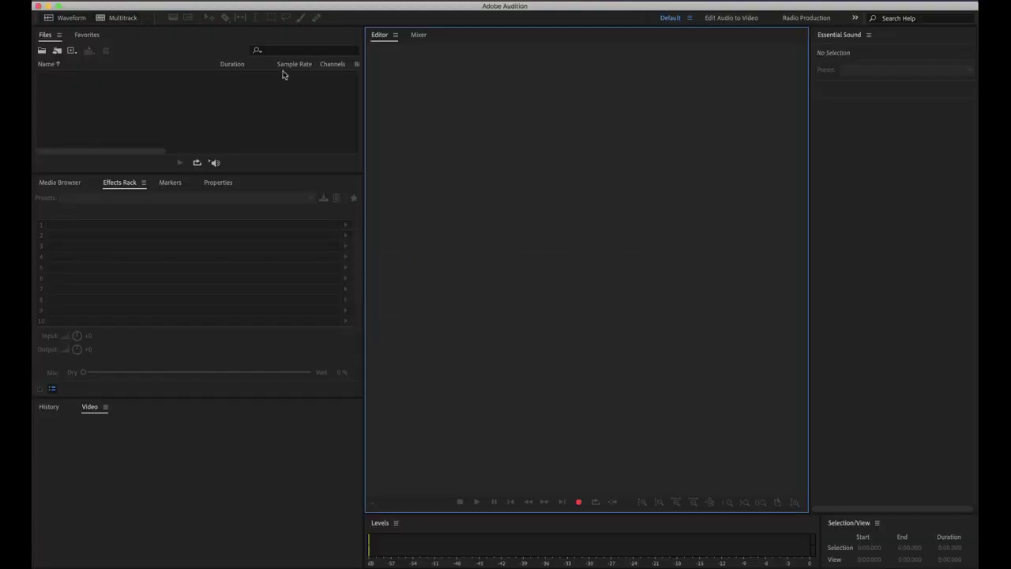
click(121, 19)
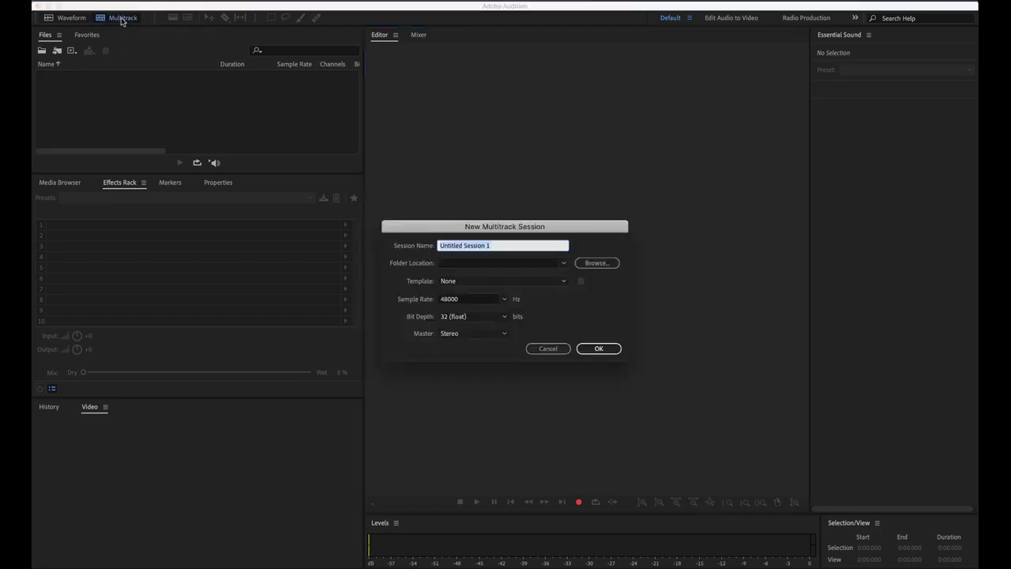
text(Radio Ad)
click(597, 349)
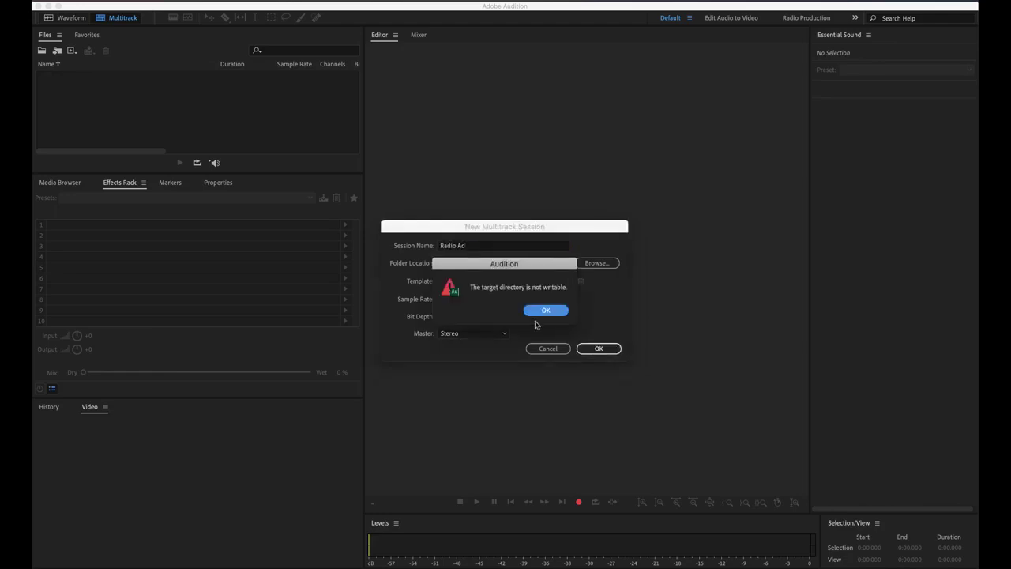
click(542, 312)
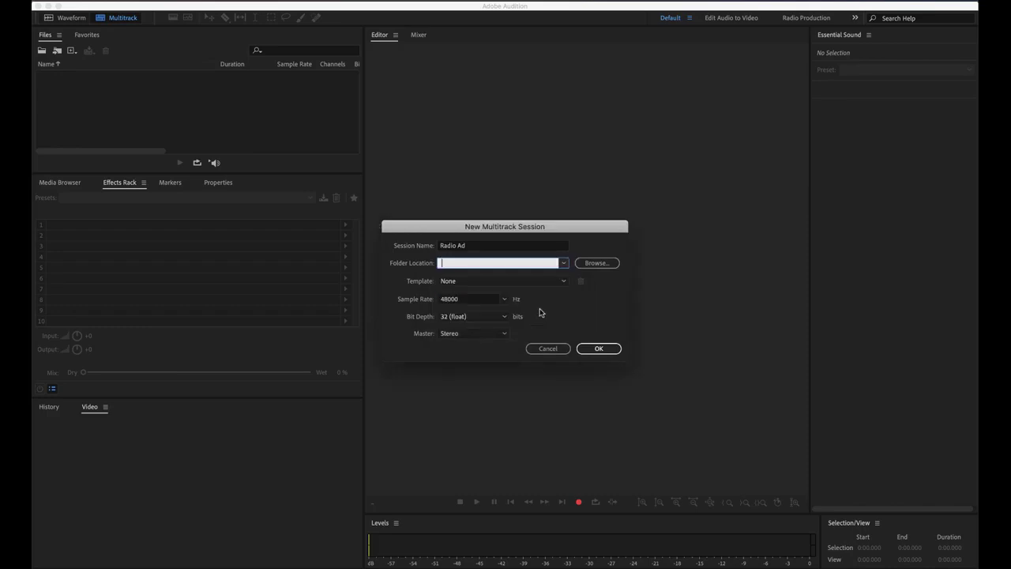
click(586, 266)
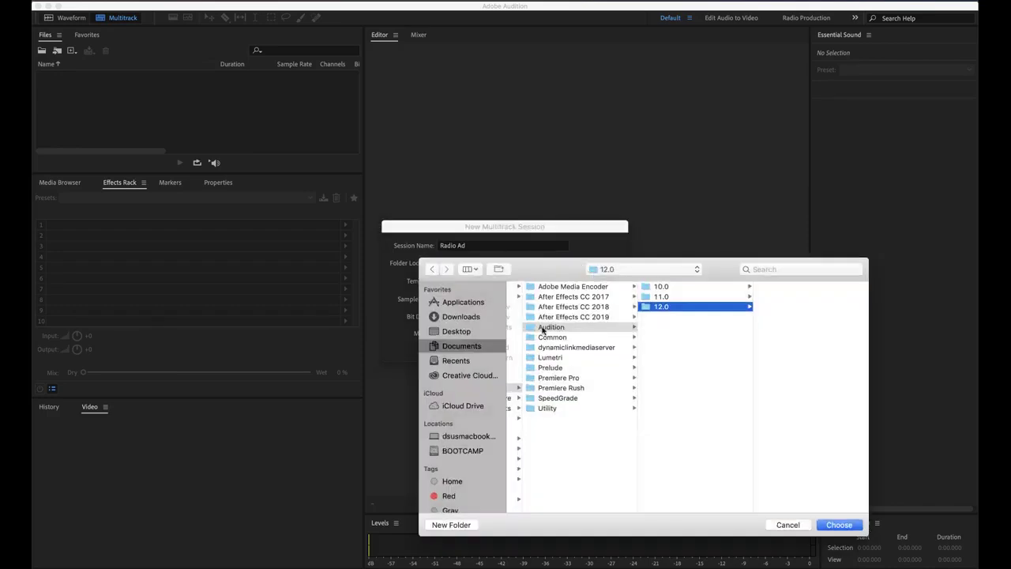
click(458, 333)
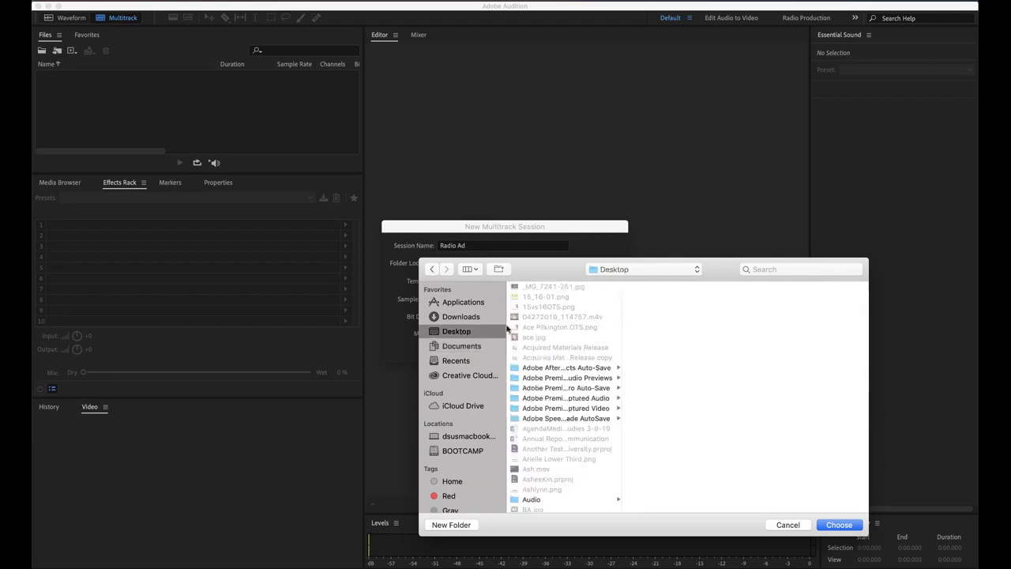
click(825, 526)
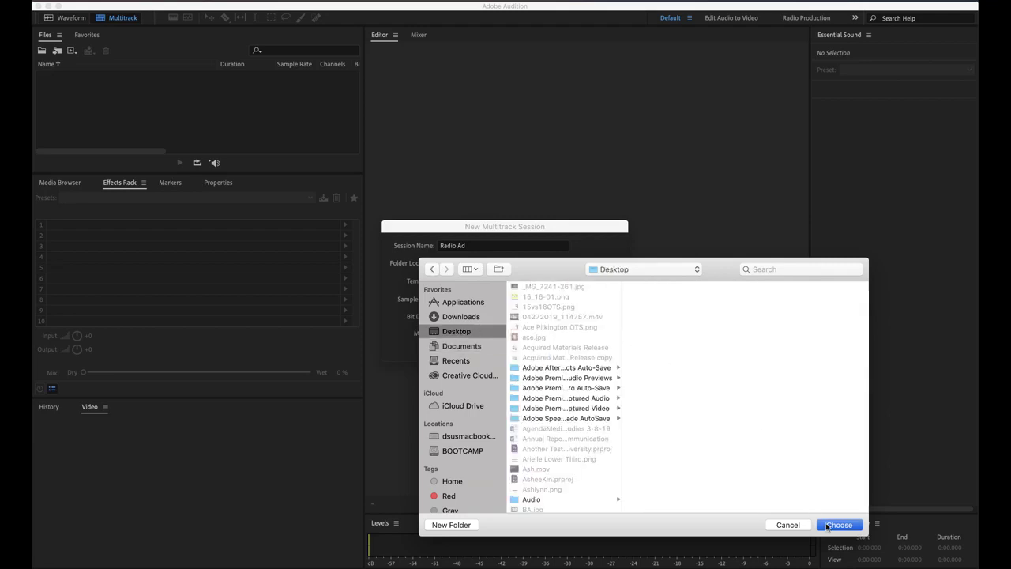
click(596, 349)
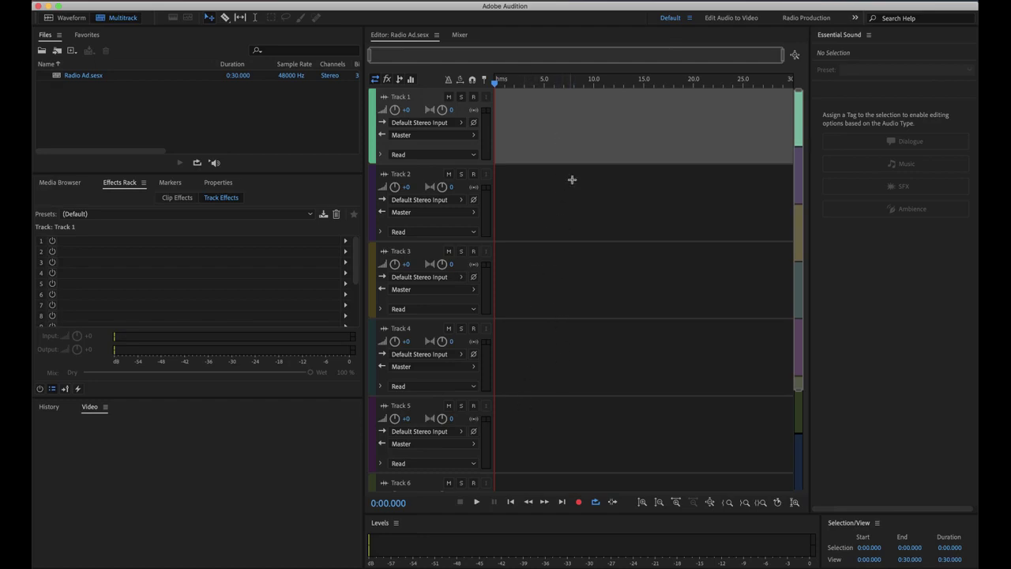
- Rename Track 1 as VO and arm it for recording
click(404, 97)
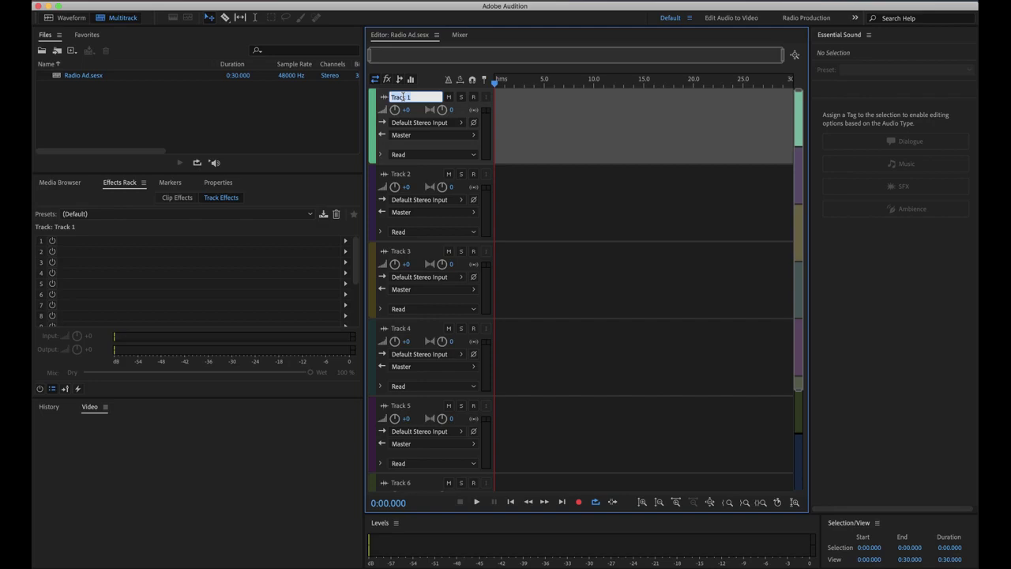
text(VO)
key(Return)
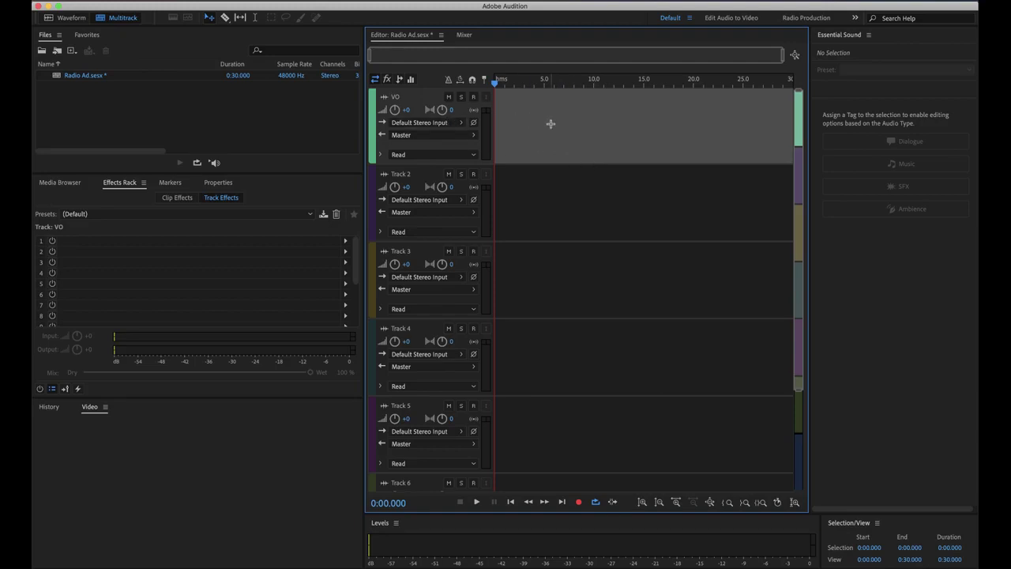
click(473, 98)
click(473, 98)
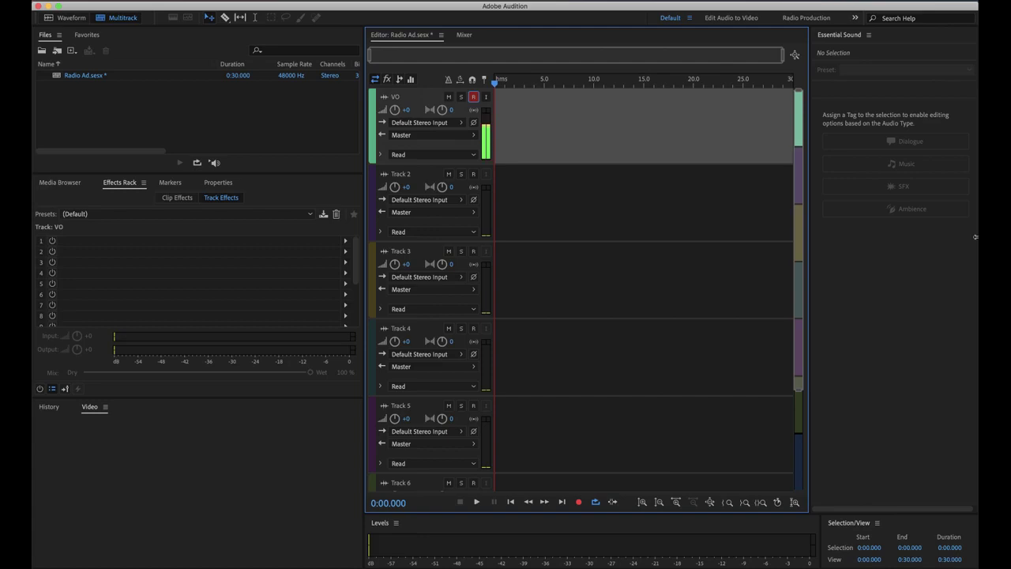
- Resize the Audition and browser windows so the VO track and the Dryden GM script sit side by side
drag(978, 236, 643, 228)
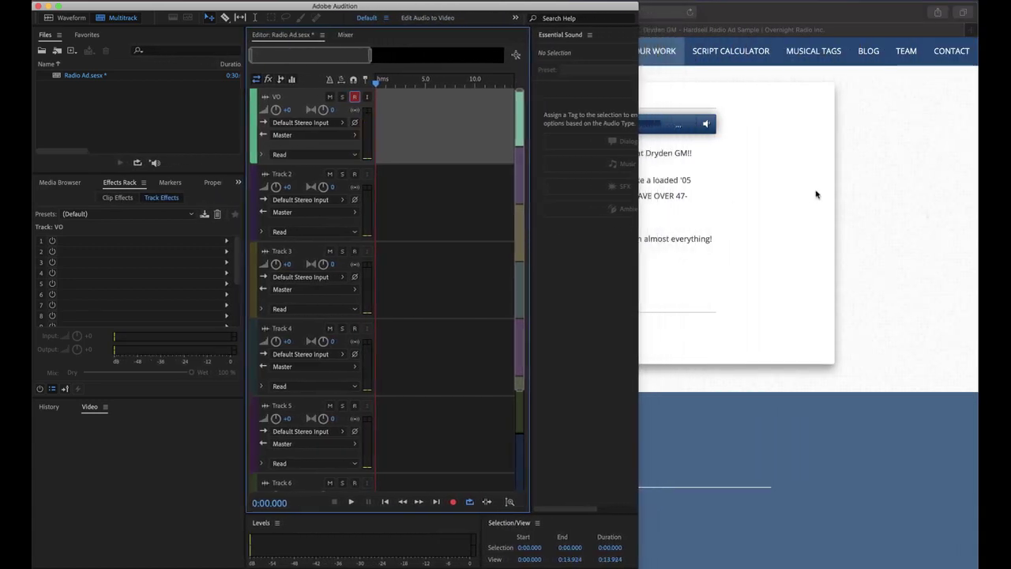
click(817, 192)
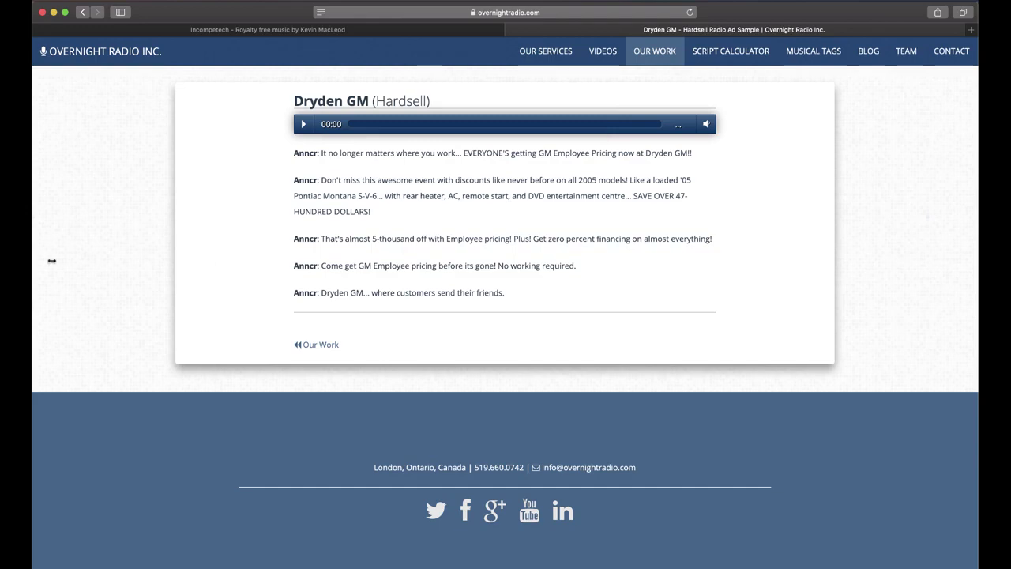
drag(32, 261, 534, 271)
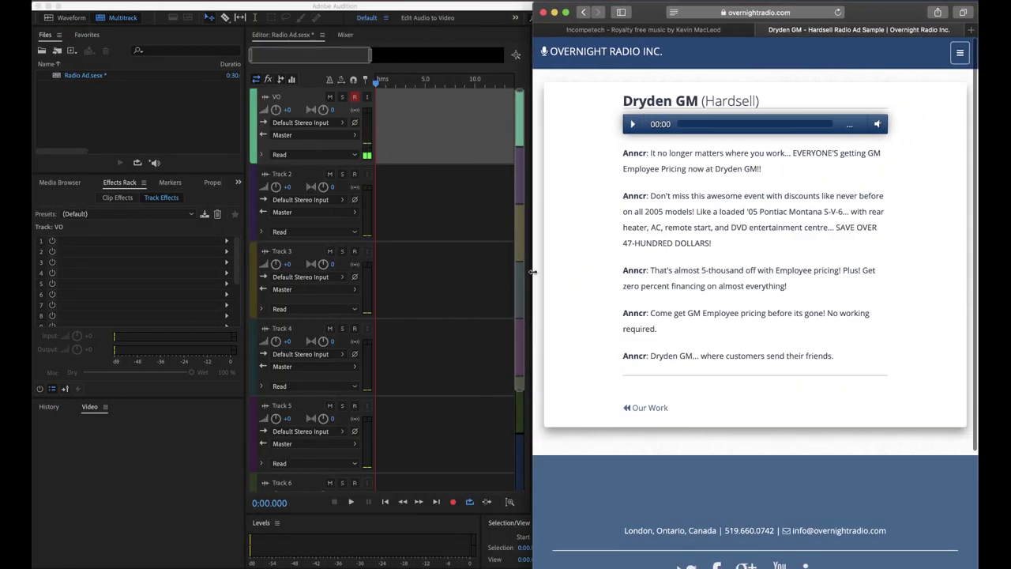
click(442, 145)
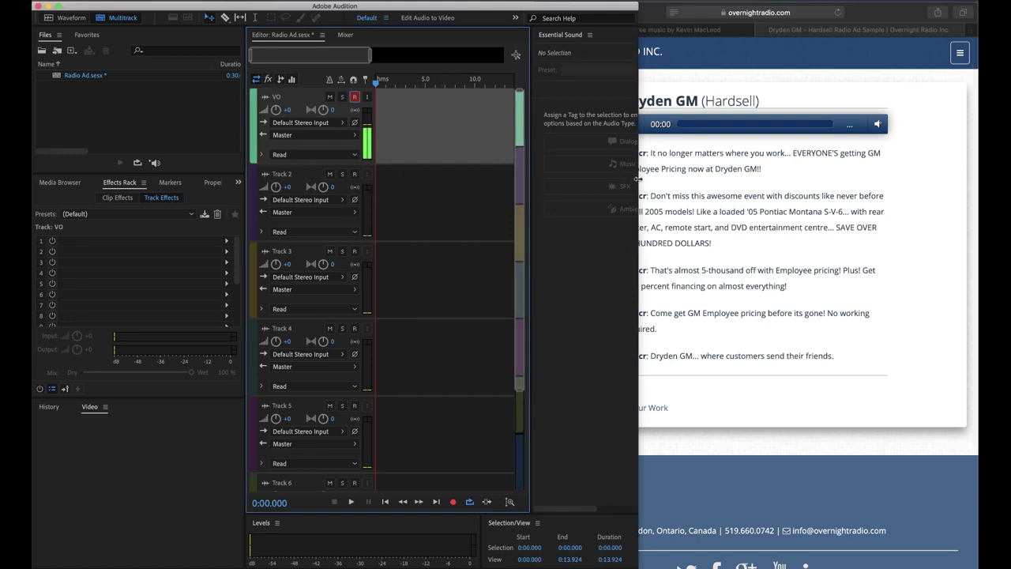
drag(637, 181, 609, 182)
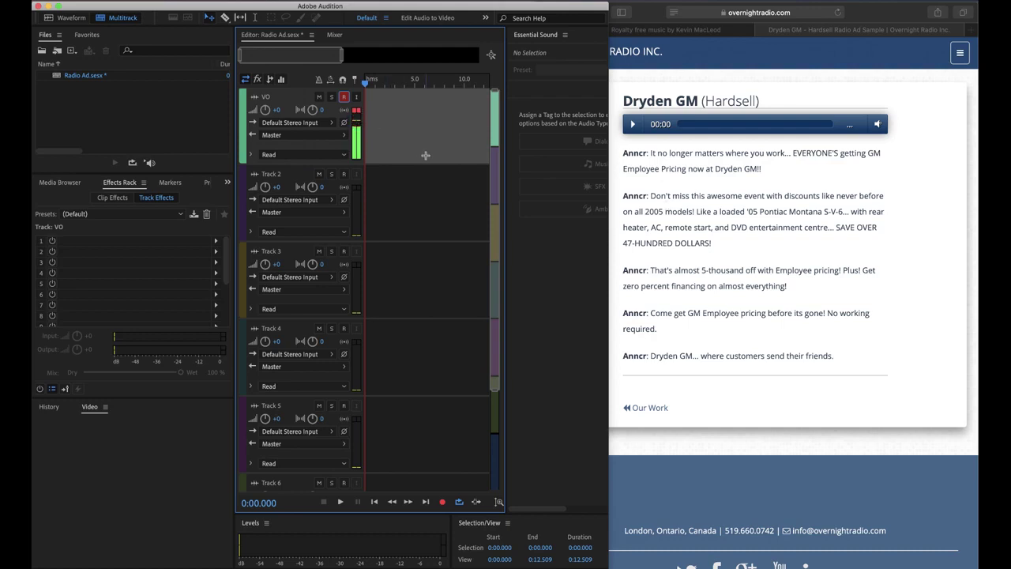
- Lower the External Microphone's input volume to about one third in the system Sound settings
key(super+space)
text(sound)
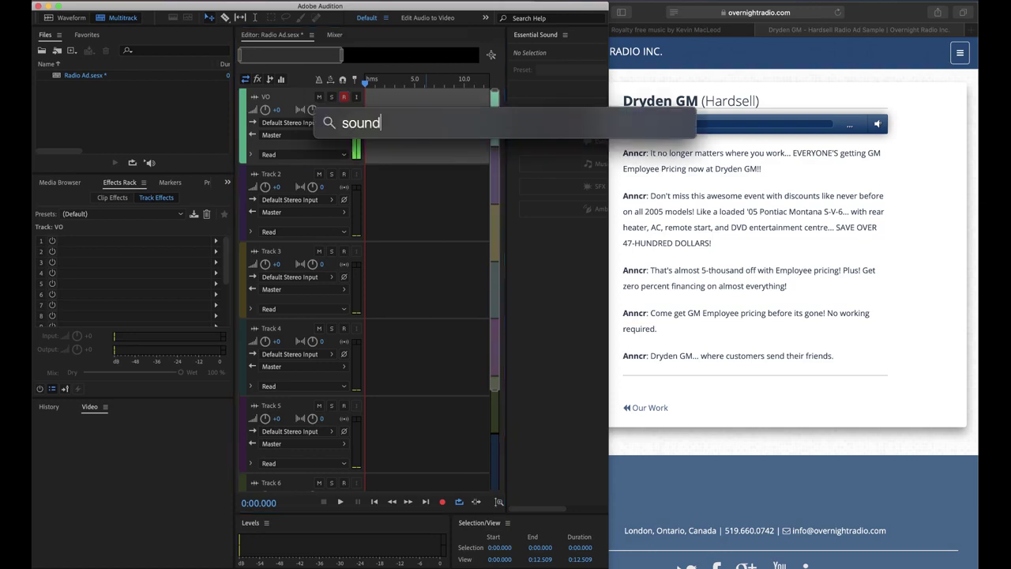
key(Return)
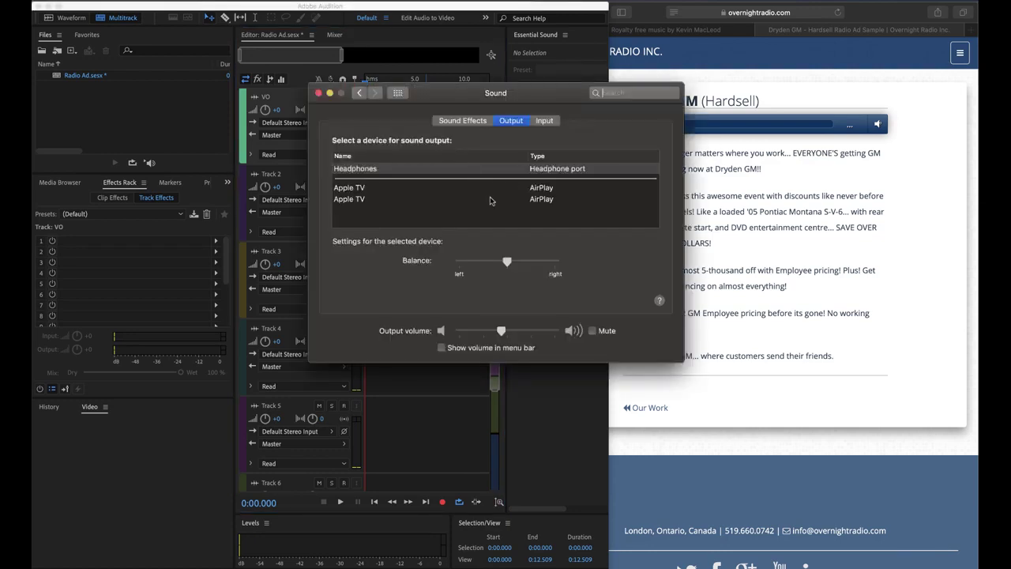
click(544, 120)
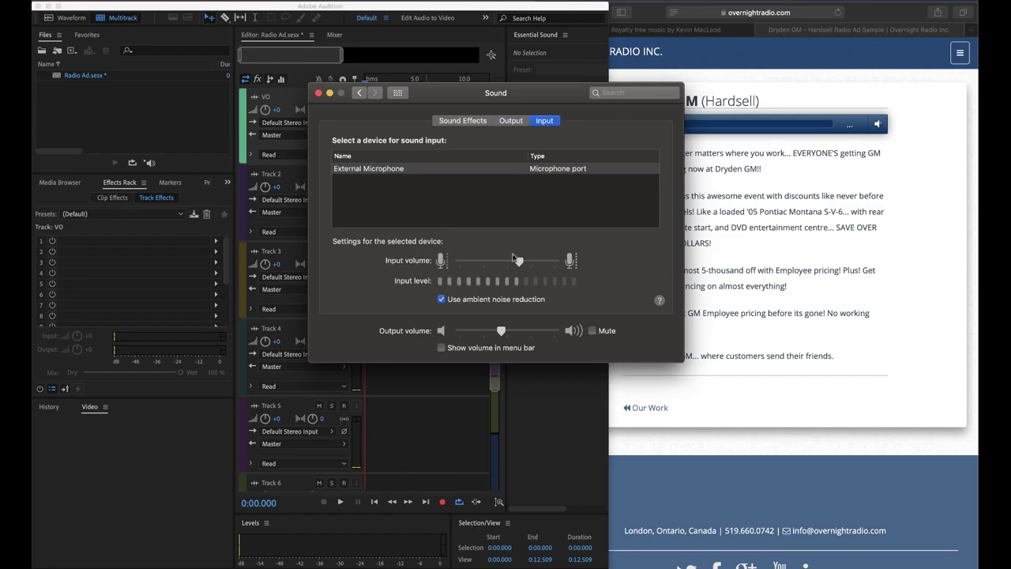
drag(521, 269, 492, 263)
click(318, 92)
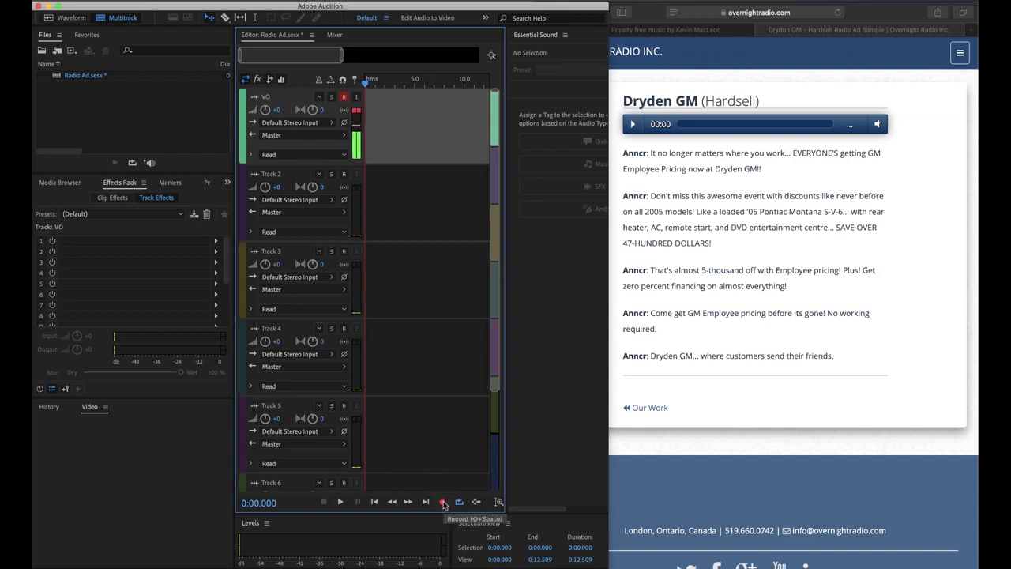
- Record the Dryden GM script on the VO track for about 48.5 seconds, and stop the transport
click(443, 503)
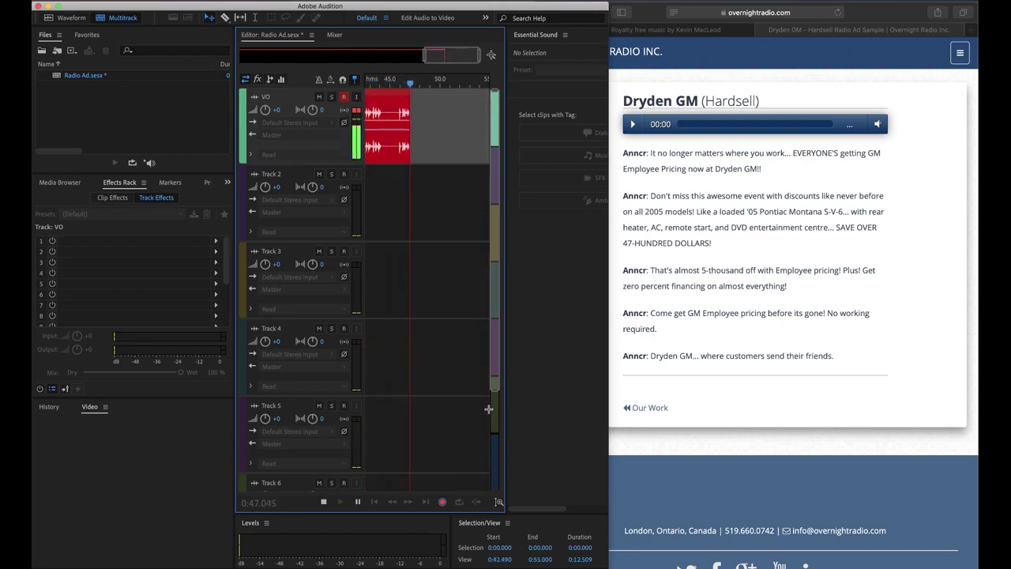
click(443, 502)
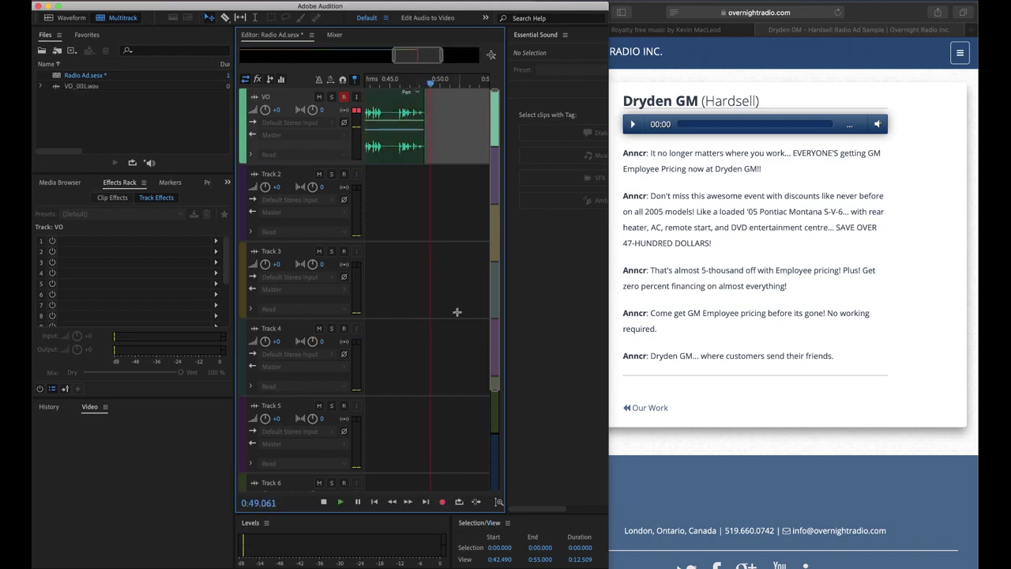
key(space)
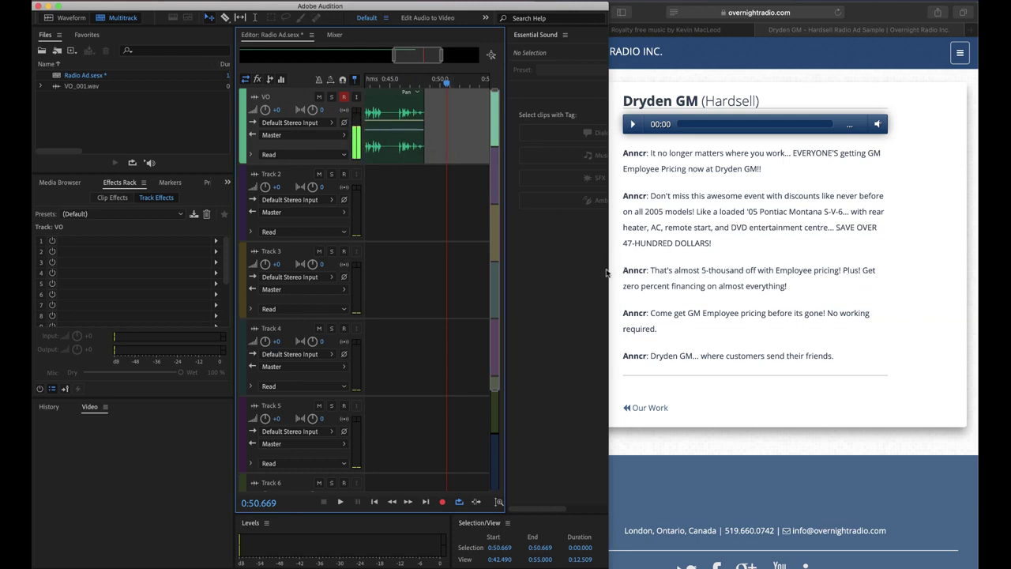
- Widen the Audition window back to full screen width and disarm the VO track
drag(606, 270, 976, 266)
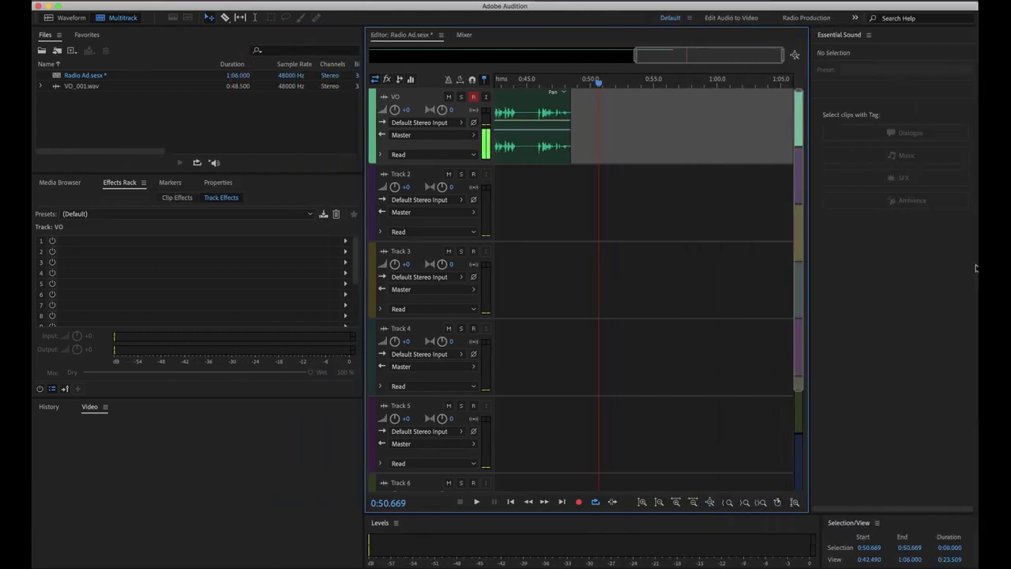
click(473, 96)
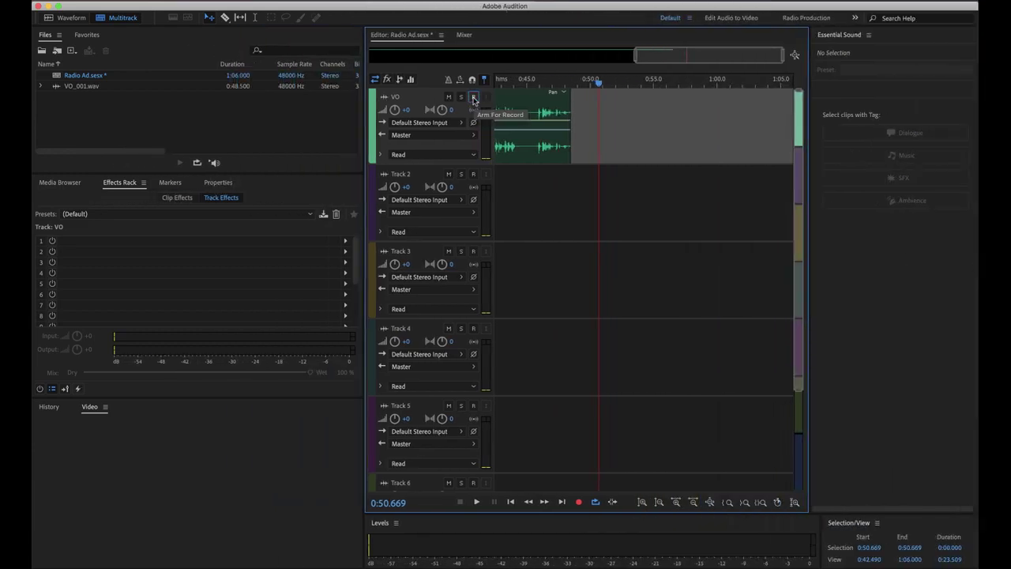
- Play a few seconds of the VO recording from about the 1-second mark
scroll(609, 169, left, 10)
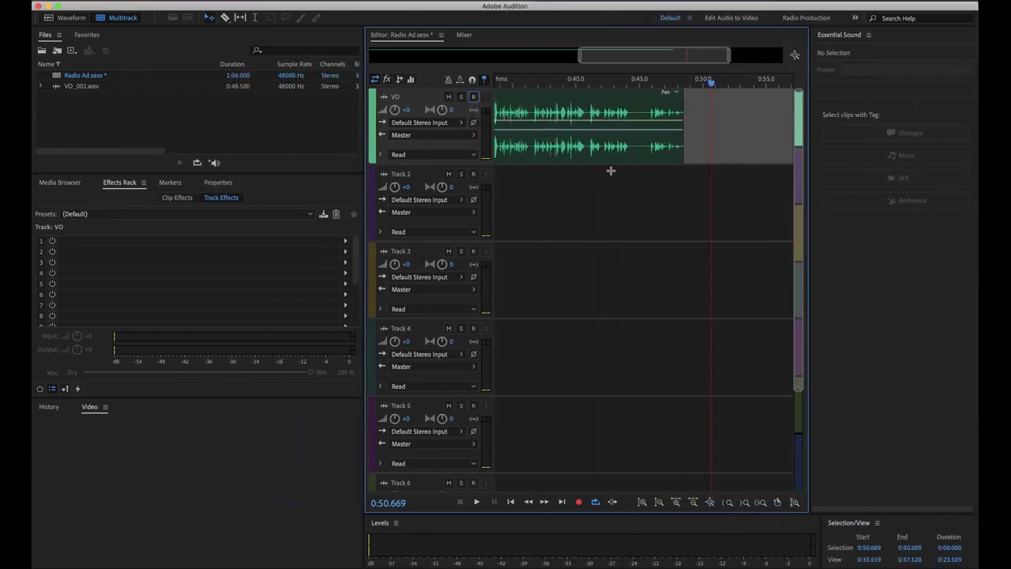
click(506, 83)
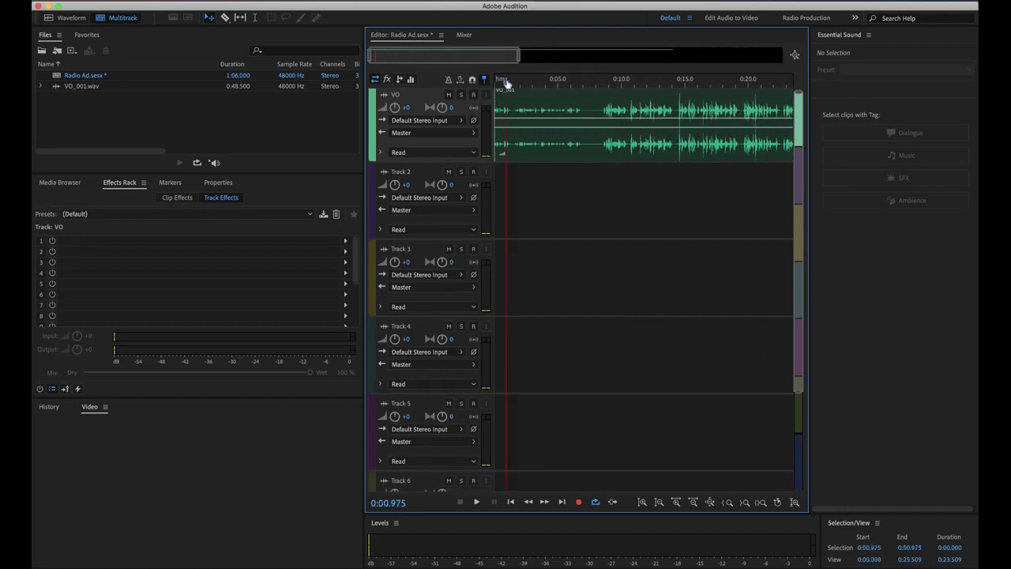
key(space)
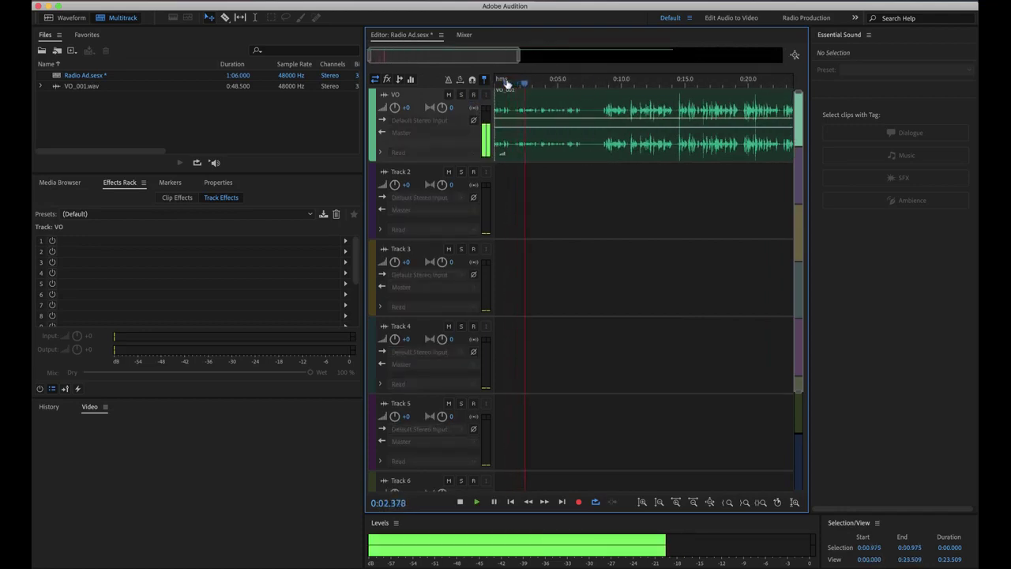
key(space)
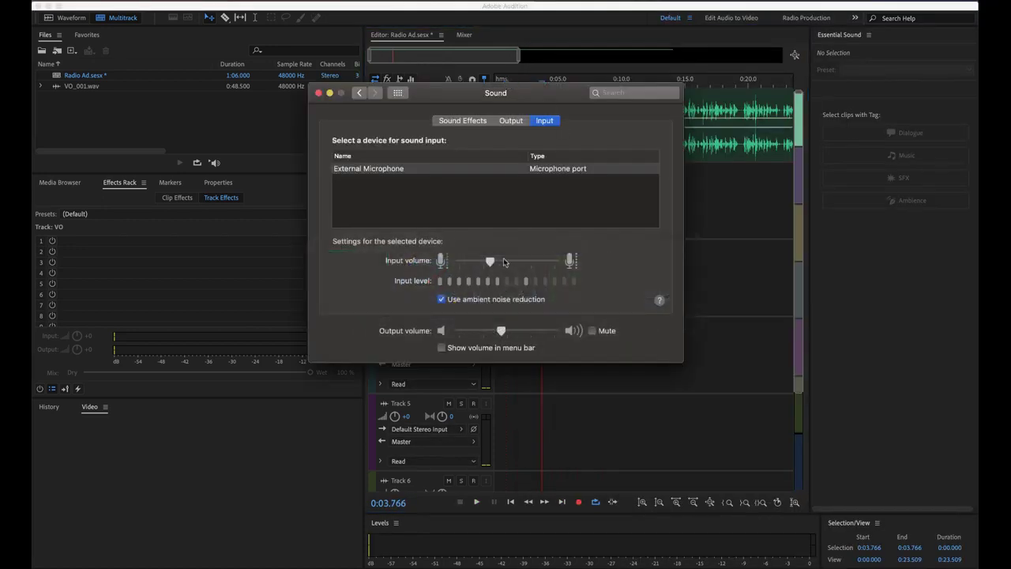
- Raise the External Microphone's input volume to about 60 percent in the system Sound settings and quit them
drag(490, 262, 518, 262)
key(super+q)
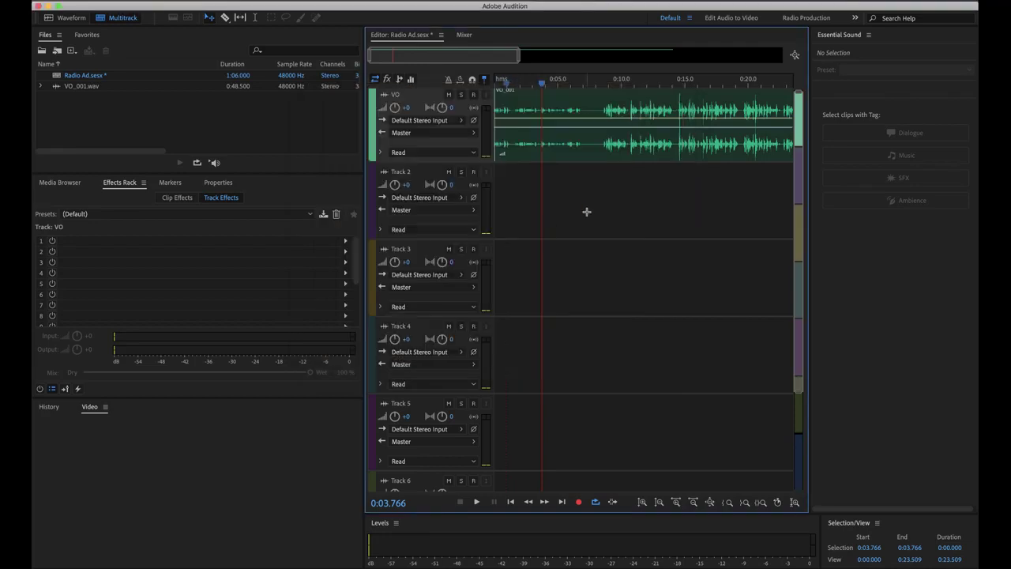
- Cut away the VO clip's opening before about 8.5 seconds and move the remaining part to the session start
key(space)
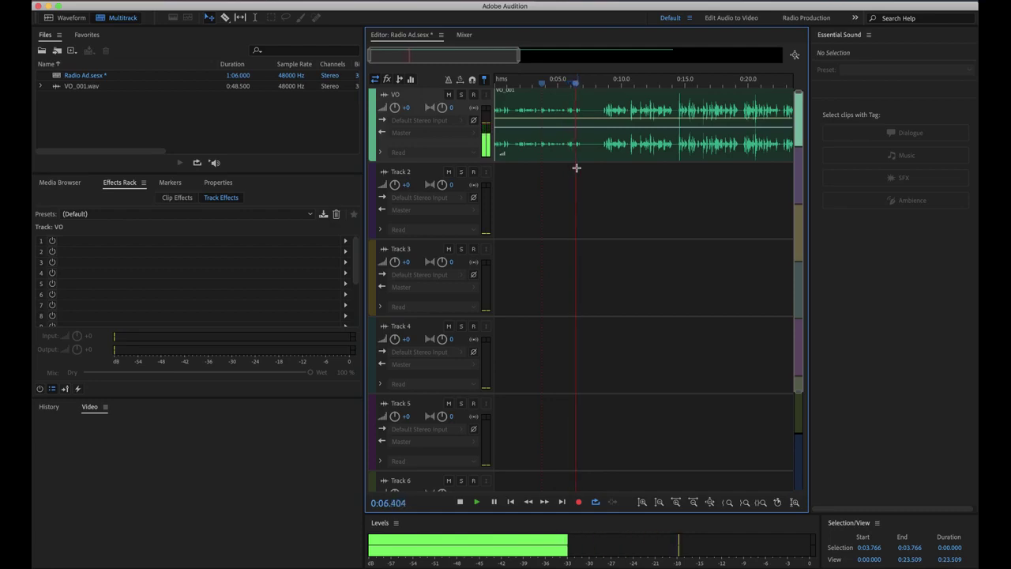
key(space)
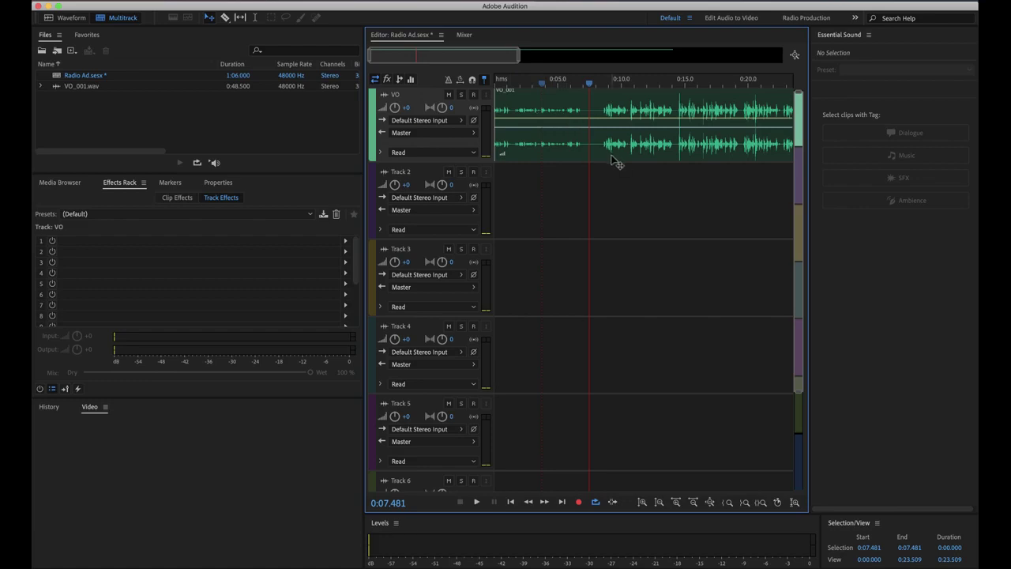
key(r)
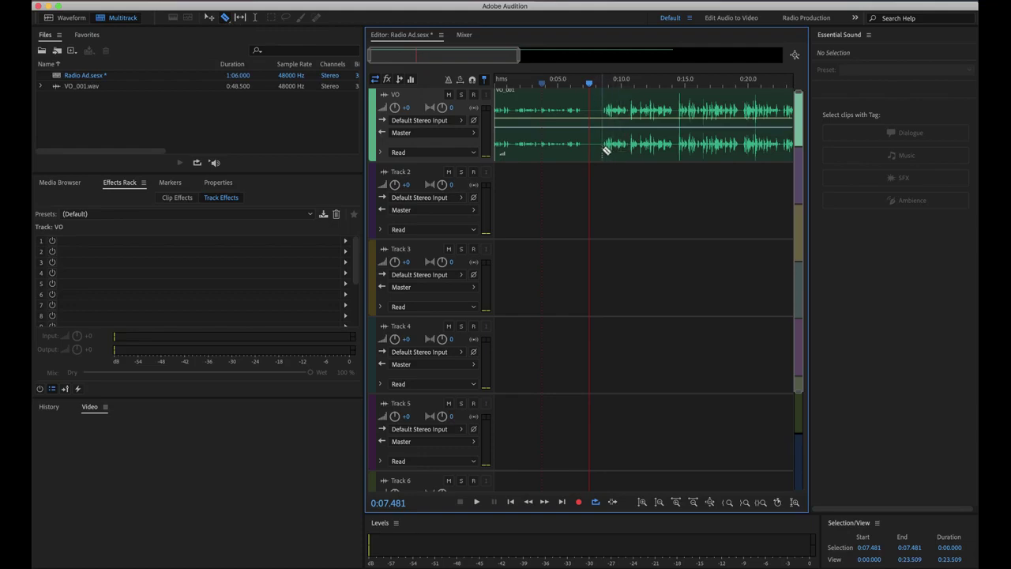
click(604, 150)
click(535, 97)
key(Delete)
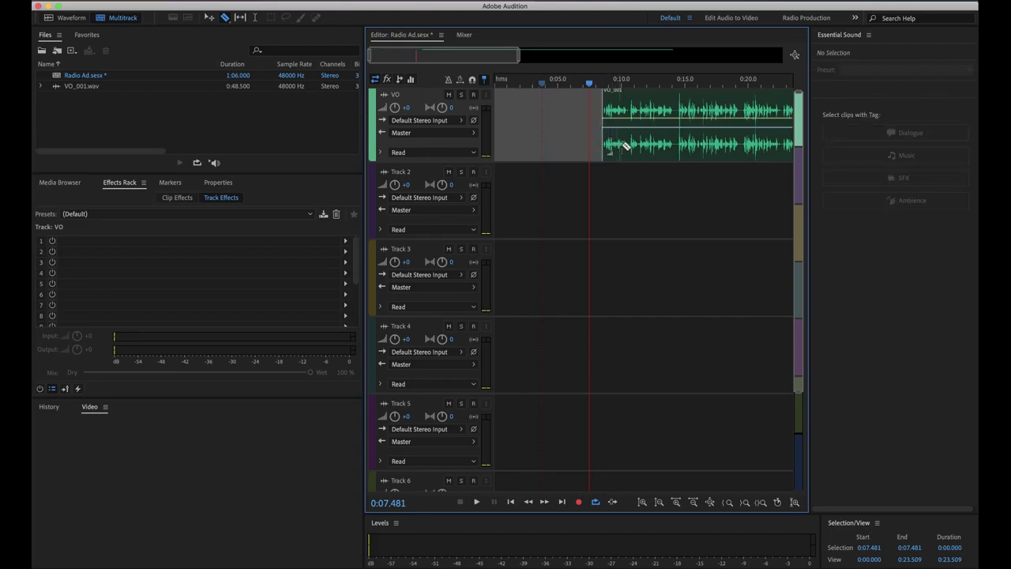
drag(678, 91, 569, 93)
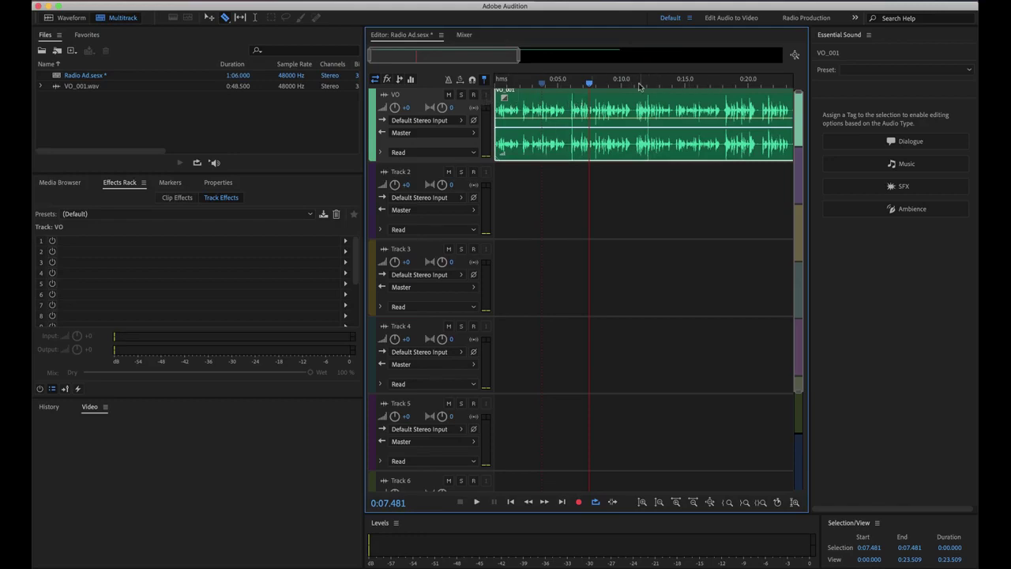
- Play the VO clip from the session start for about 6 seconds, and raise the system output volume
drag(541, 84, 474, 83)
key(space)
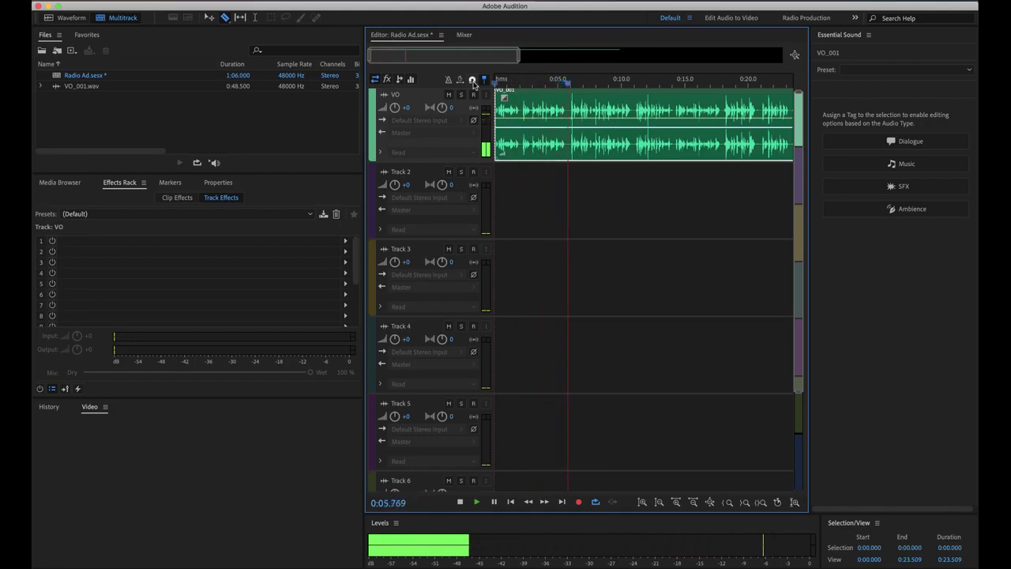
key(space)
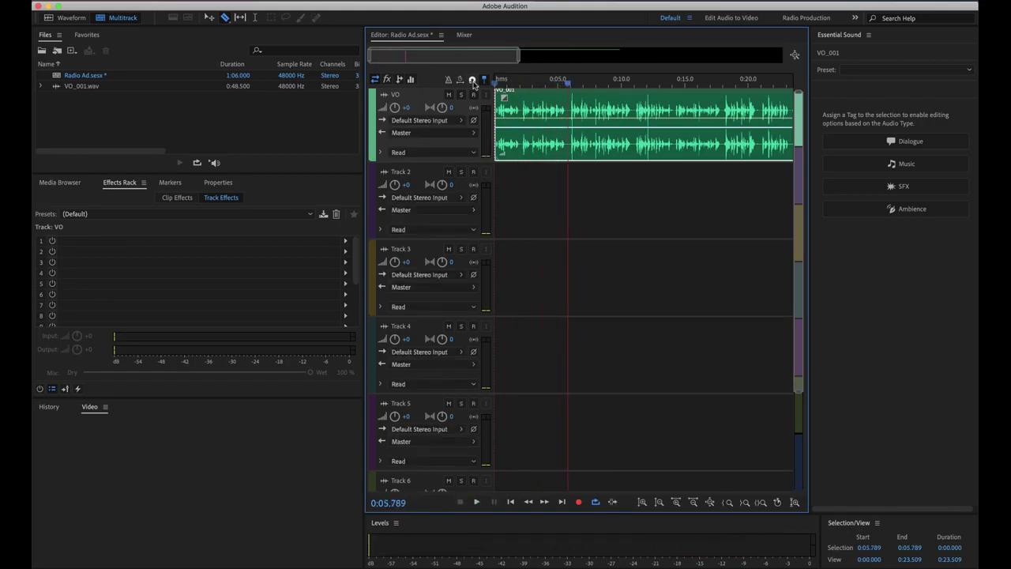
key(XF86AudioRaiseVolume)
- Listen to the VO clip again from the session start through to about the 25-second mark
key(Home)
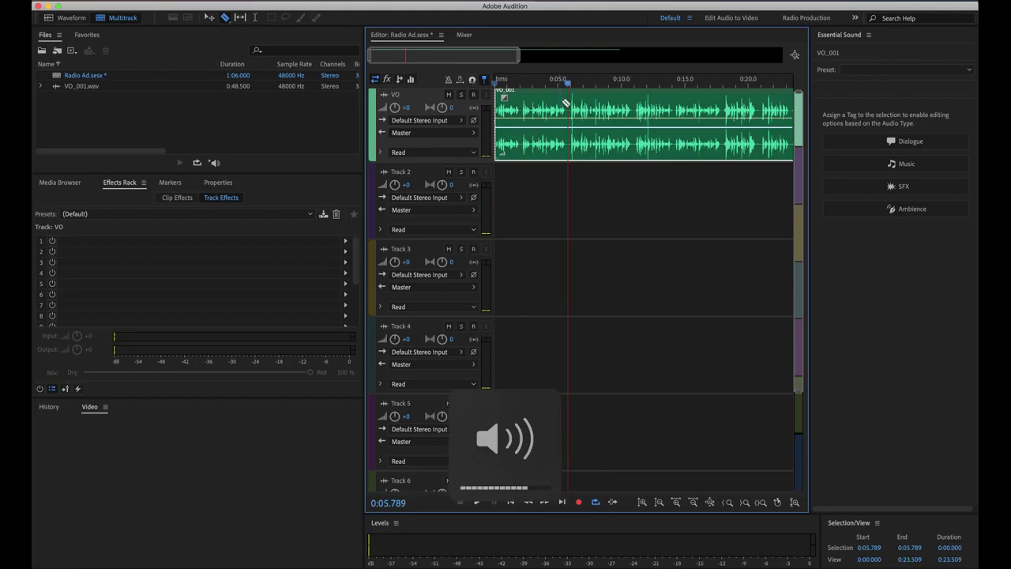
key(space)
key(space)
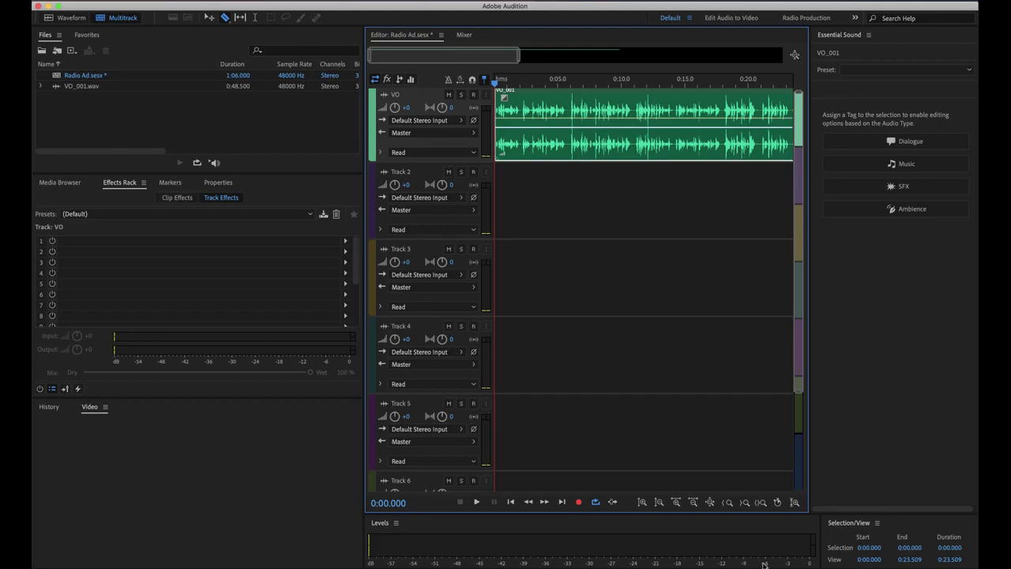
key(space)
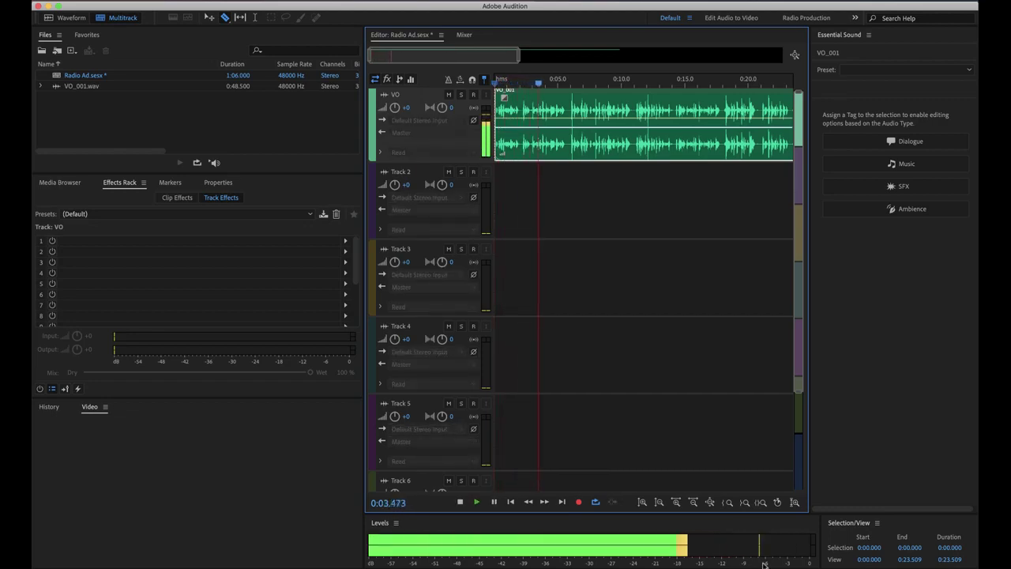
key(space)
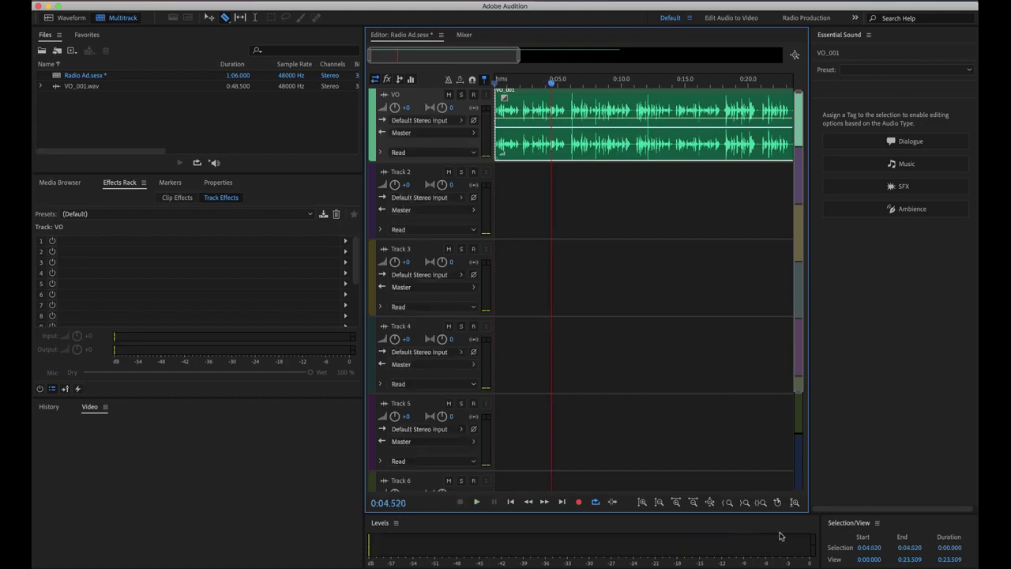
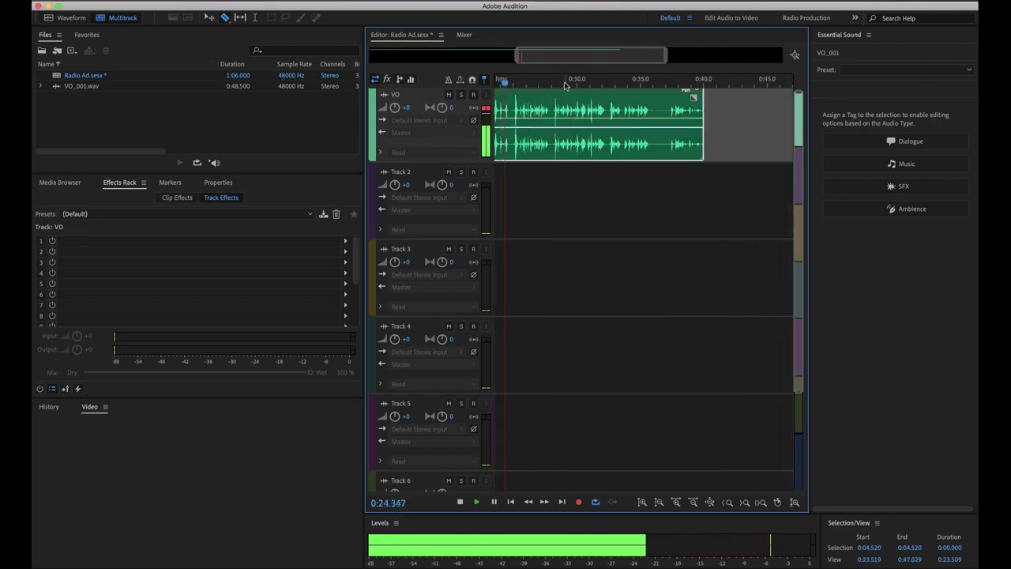
key(space)
- Split the VO clip at about 23.5 and 25 seconds and delete the piece between the two cuts
scroll(582, 171, left, 5)
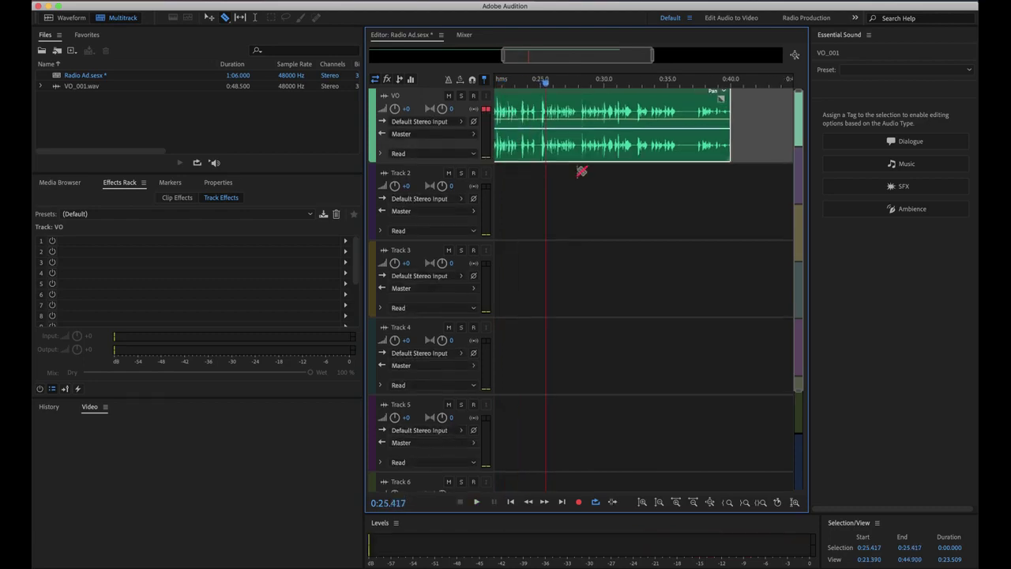
scroll(582, 171, up, 3)
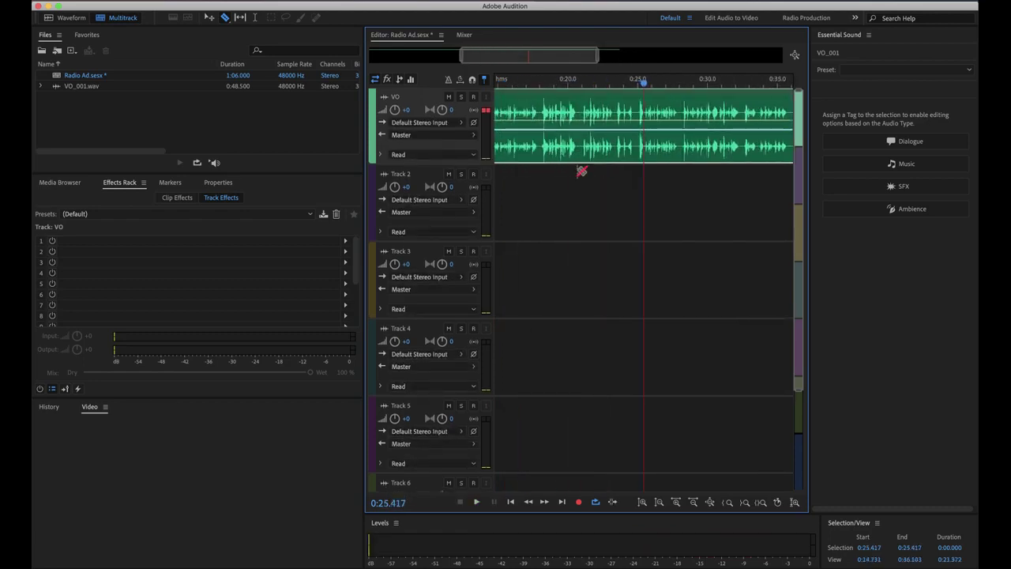
scroll(582, 172, up, 2)
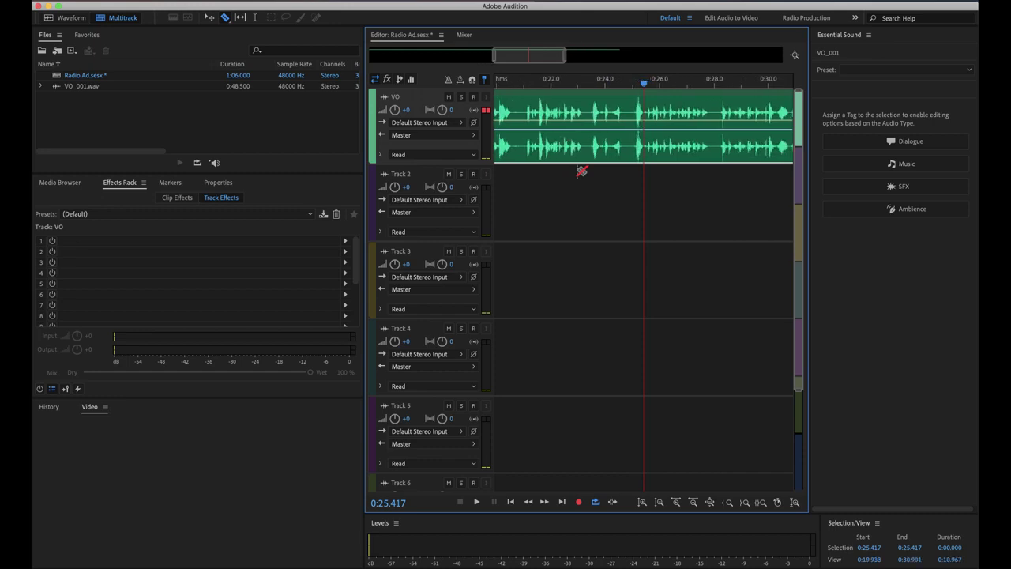
scroll(581, 172, up, 3)
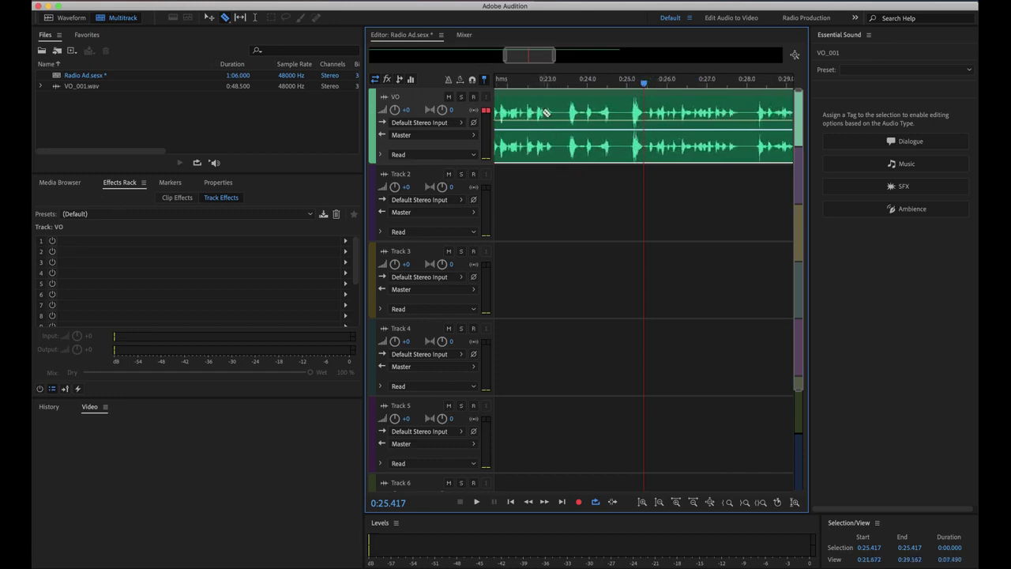
click(545, 84)
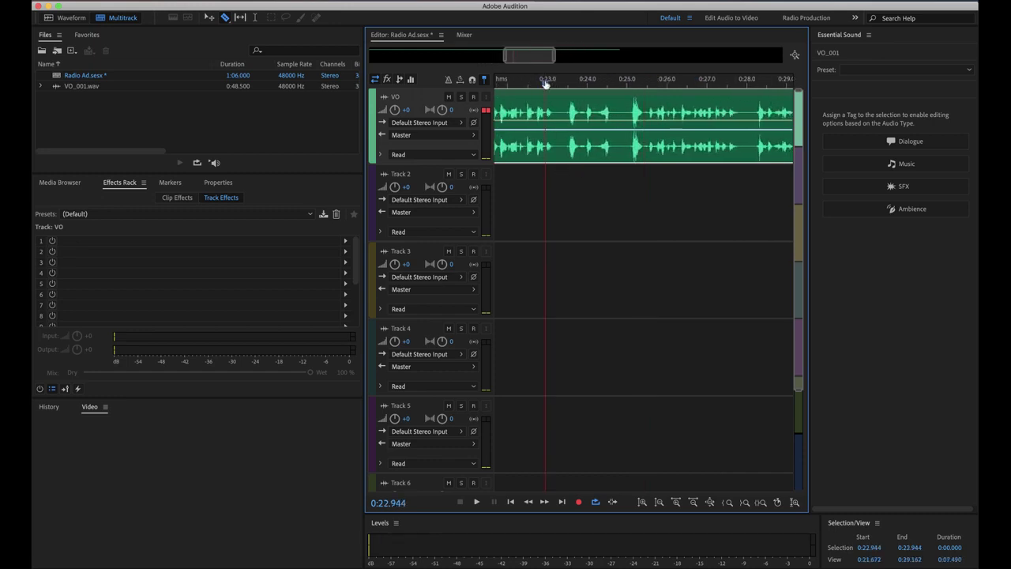
key(space)
key(space)
click(568, 114)
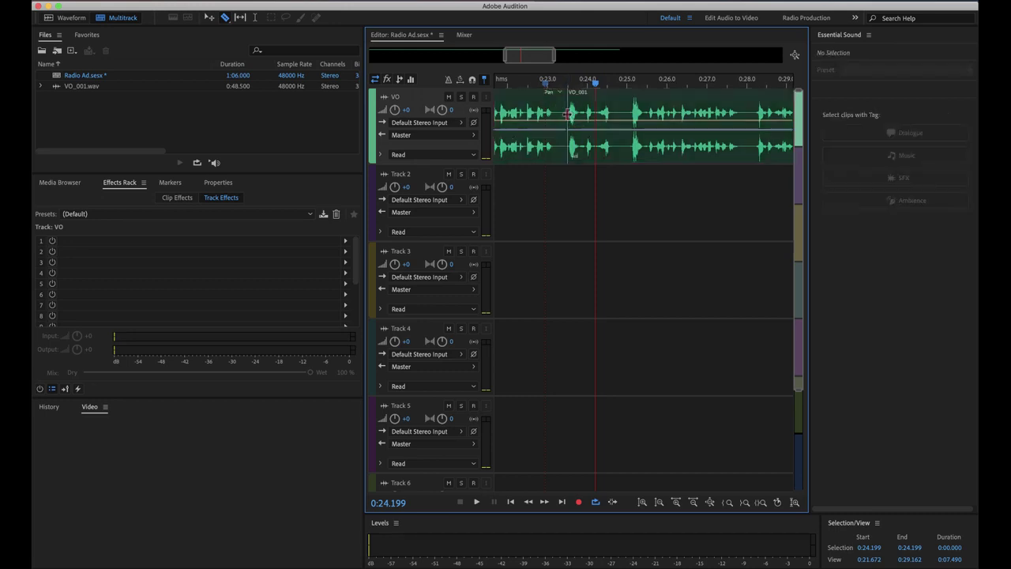
click(630, 115)
click(605, 96)
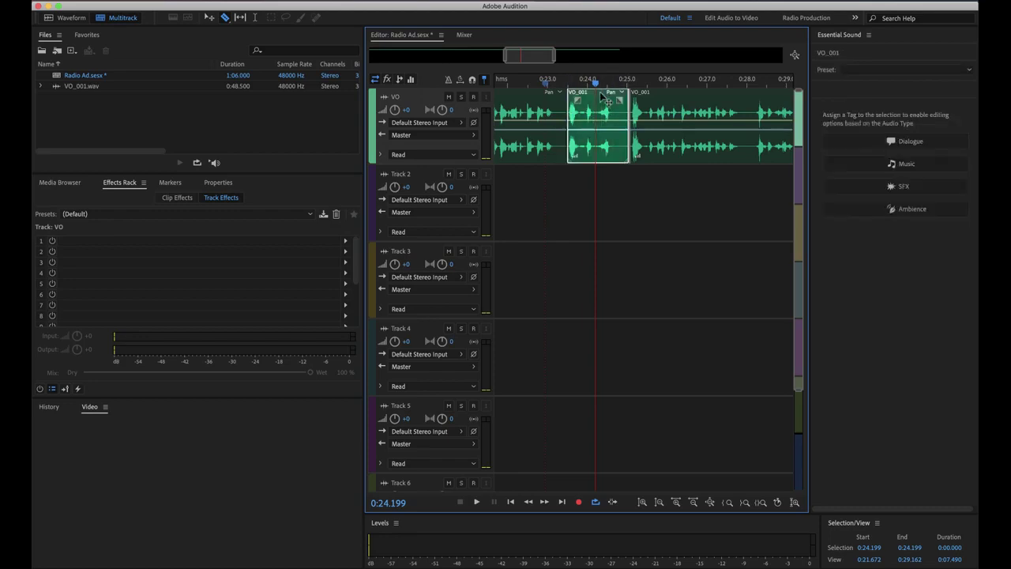
key(Delete)
- Move the later VO clip back to close the gap, overlapping the earlier clip slightly for a short crossfade at about 23.5 seconds
drag(681, 100, 619, 101)
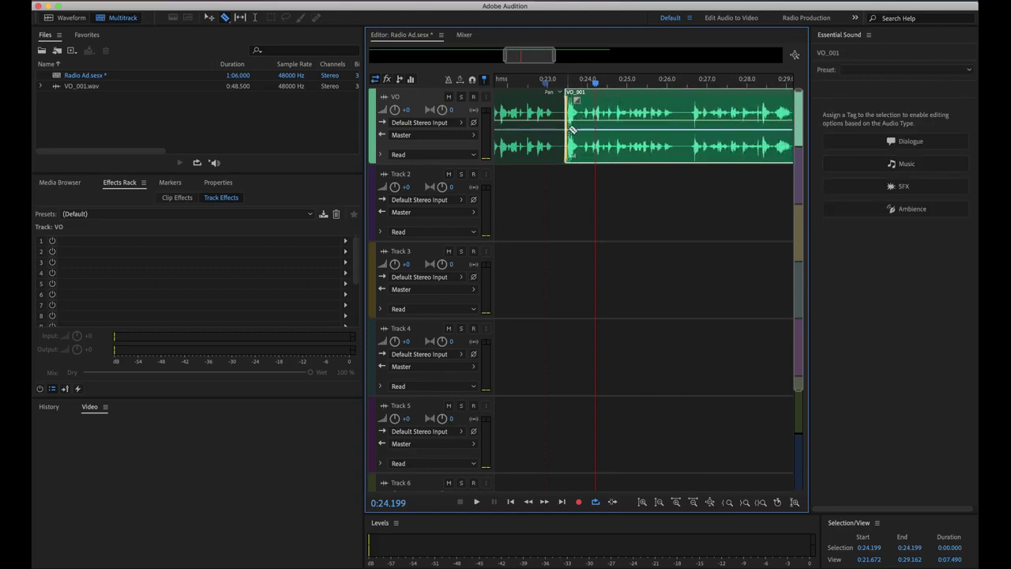
scroll(572, 139, up, 5)
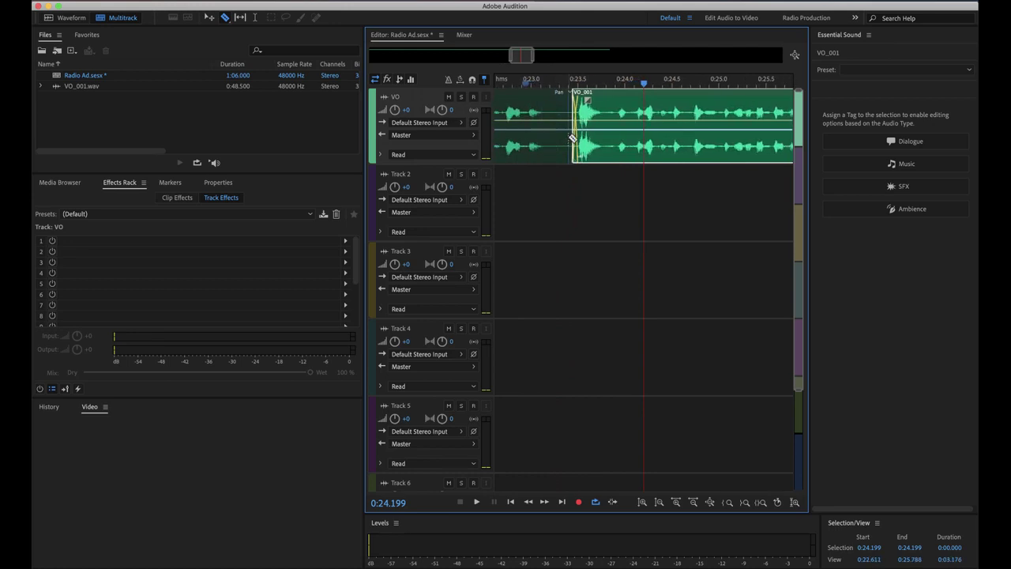
scroll(572, 139, up, 2)
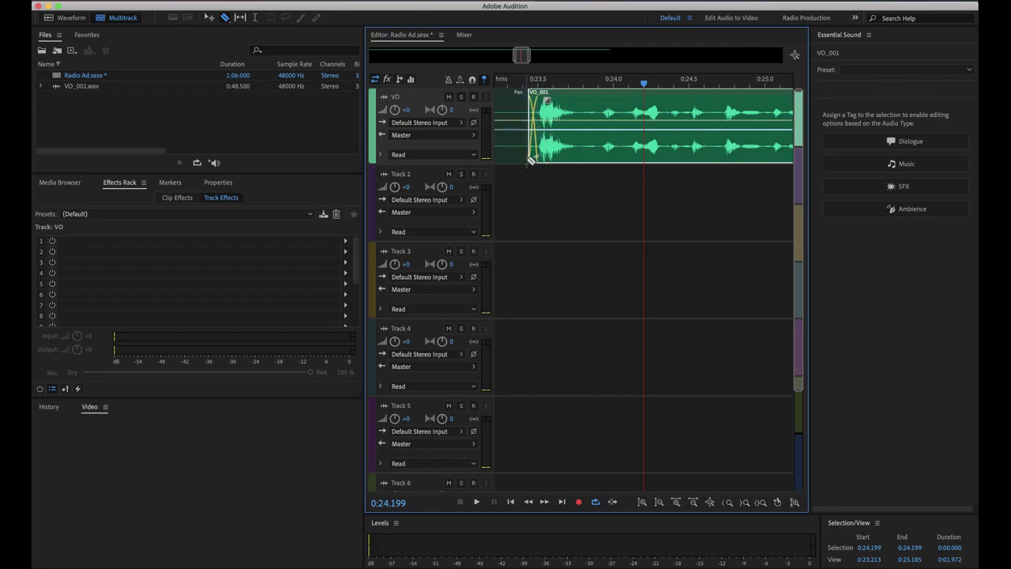
scroll(614, 141, down, 5)
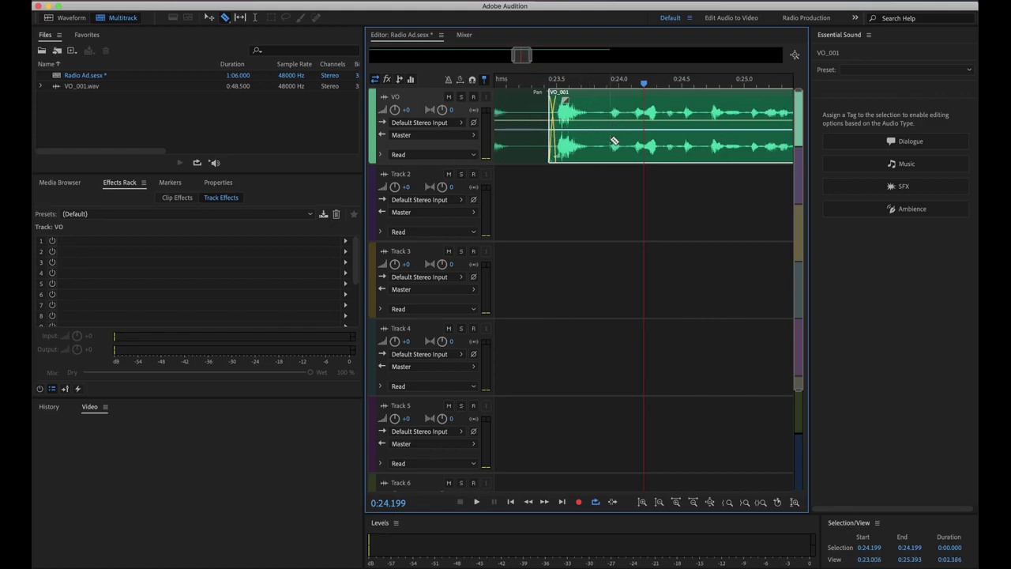
scroll(614, 141, down, 2)
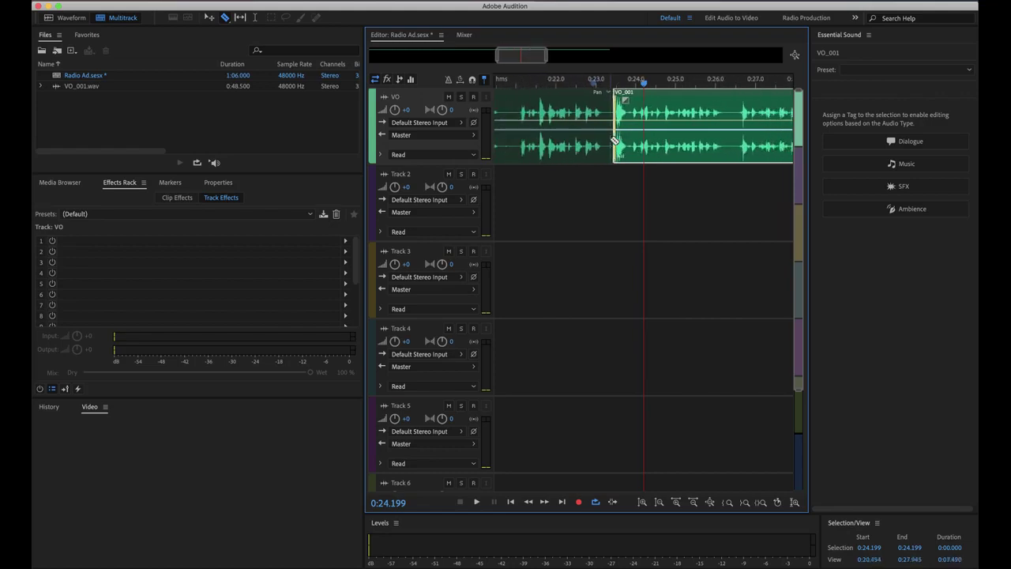
- Play the VO across the crossfaded edit, from about 21.9 to 34.6 seconds
click(551, 83)
key(space)
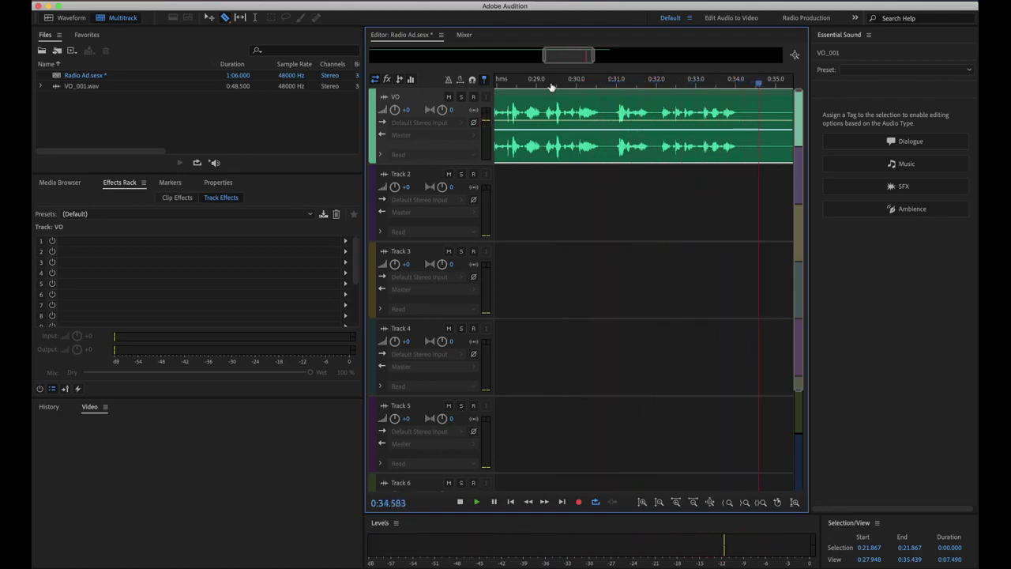
key(space)
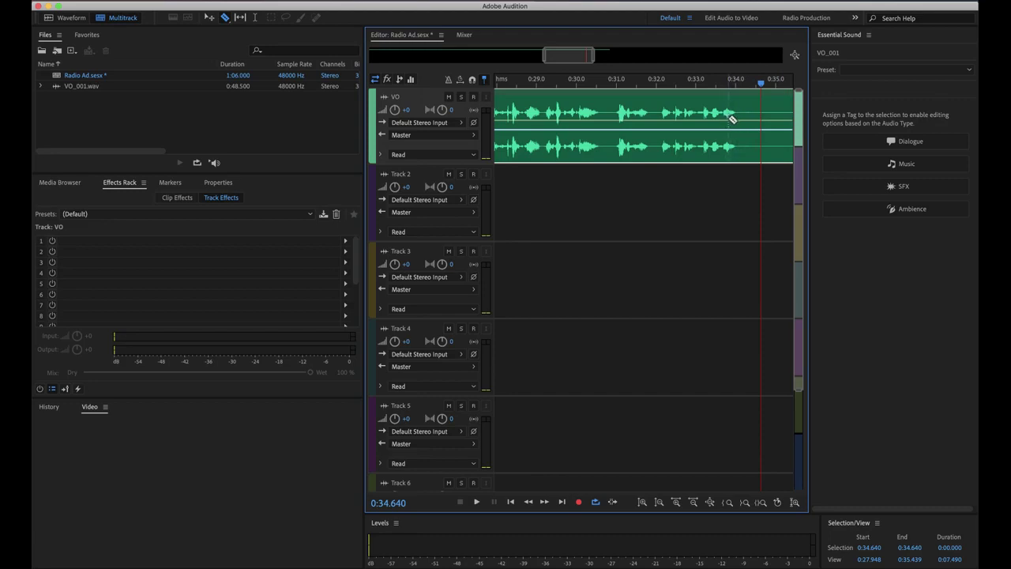
- Split the VO clip at about 34.6 seconds, delete everything after the cut, and save the session
drag(732, 118, 752, 119)
click(680, 83)
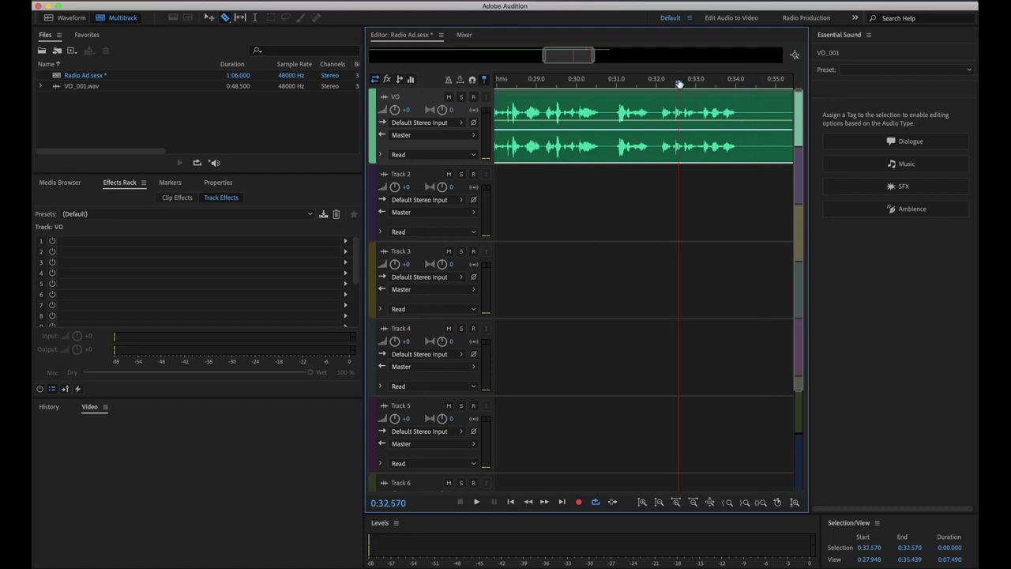
key(space)
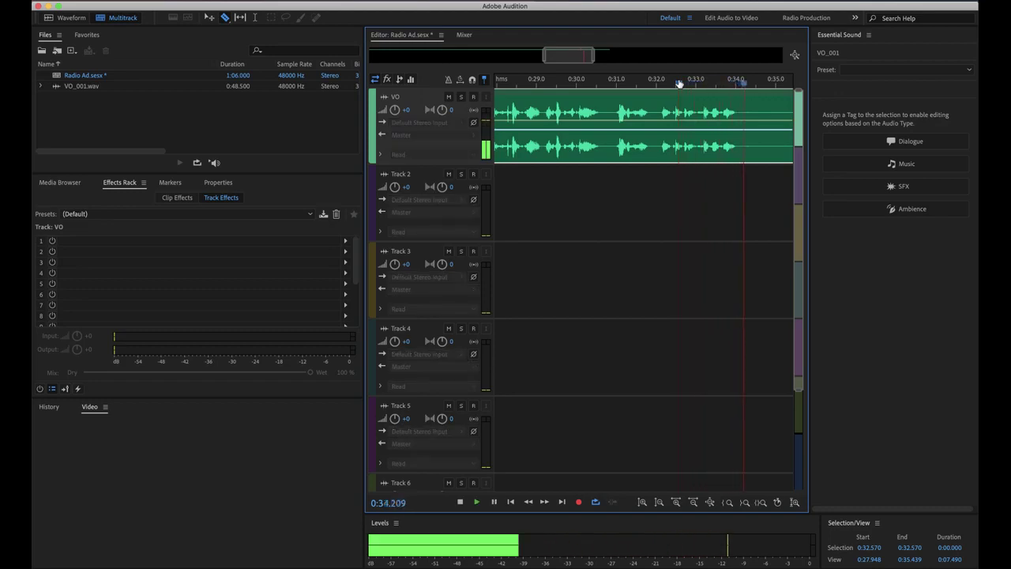
key(space)
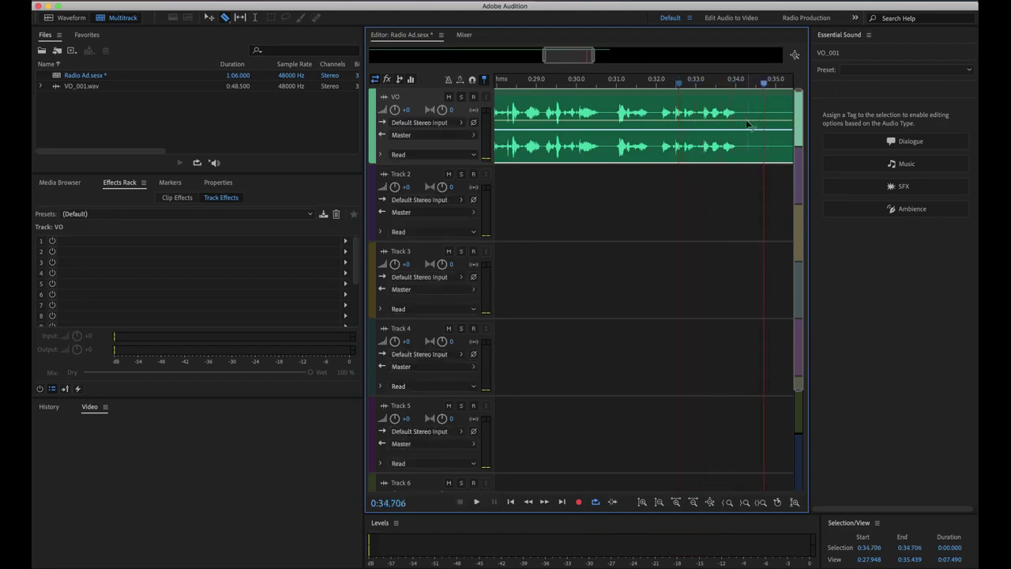
click(763, 118)
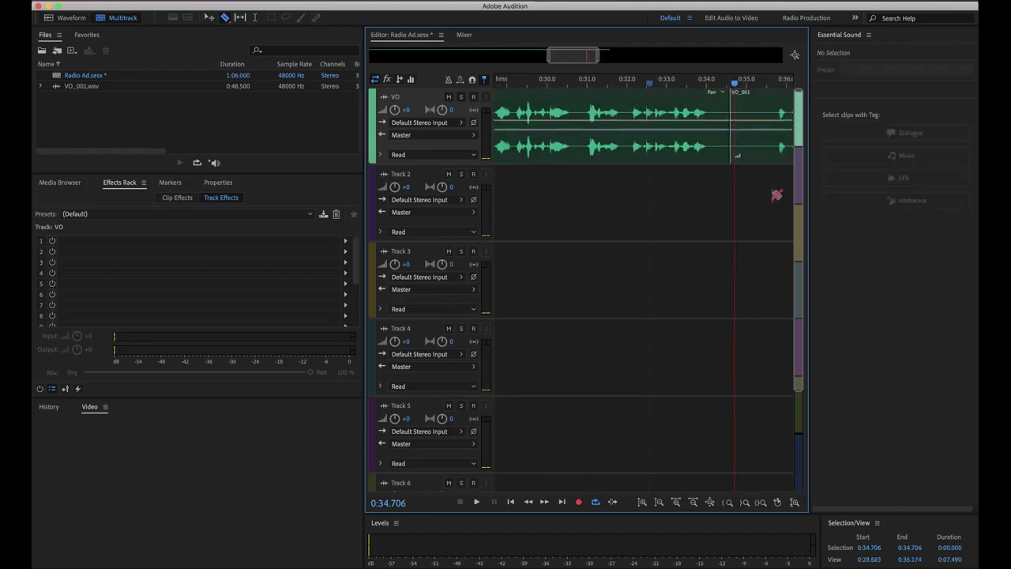
click(757, 96)
key(Delete)
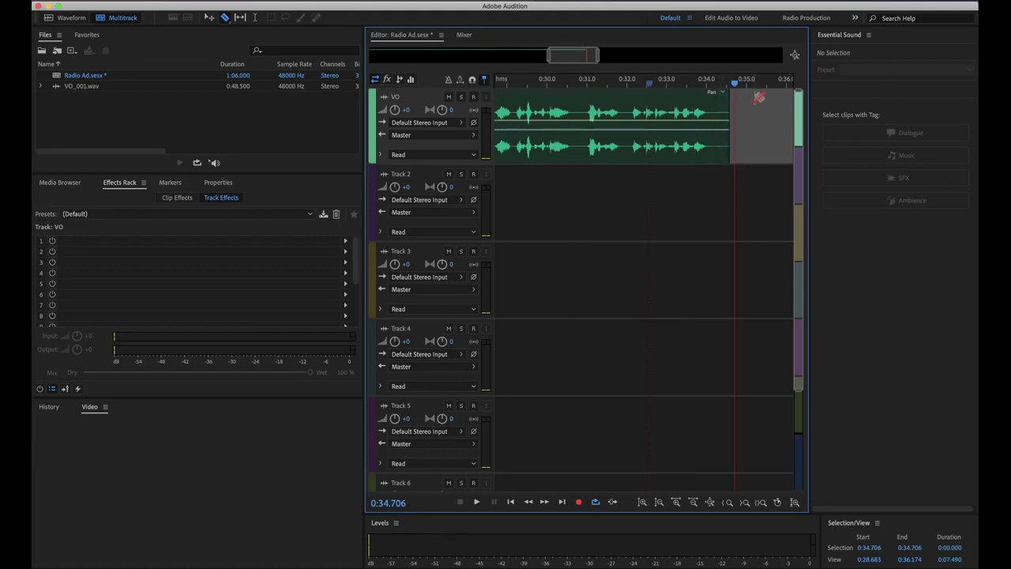
key(super+s)
- Play the first second of the VO track and examine the waveform at its start up close
drag(576, 65, 376, 63)
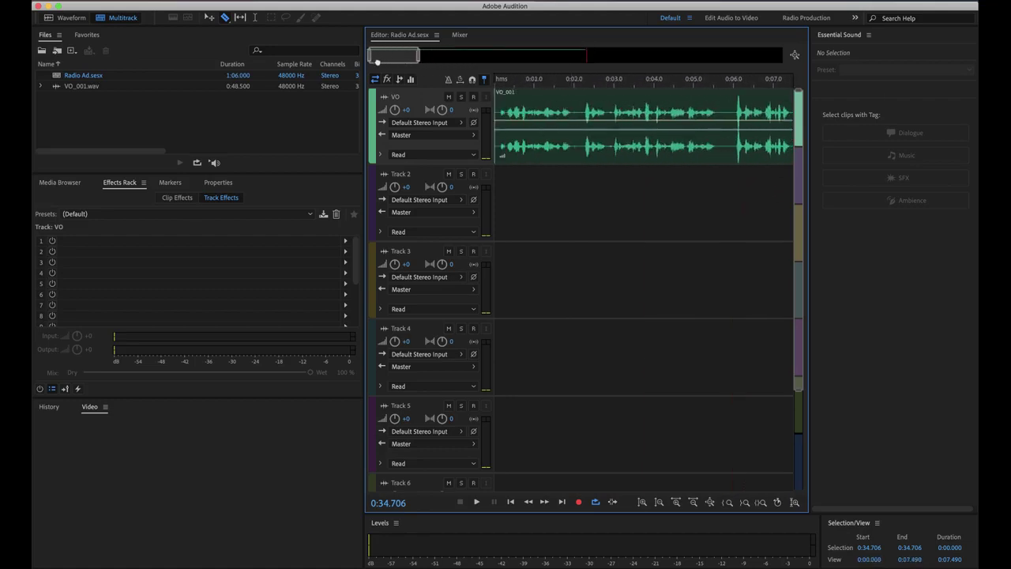
click(523, 85)
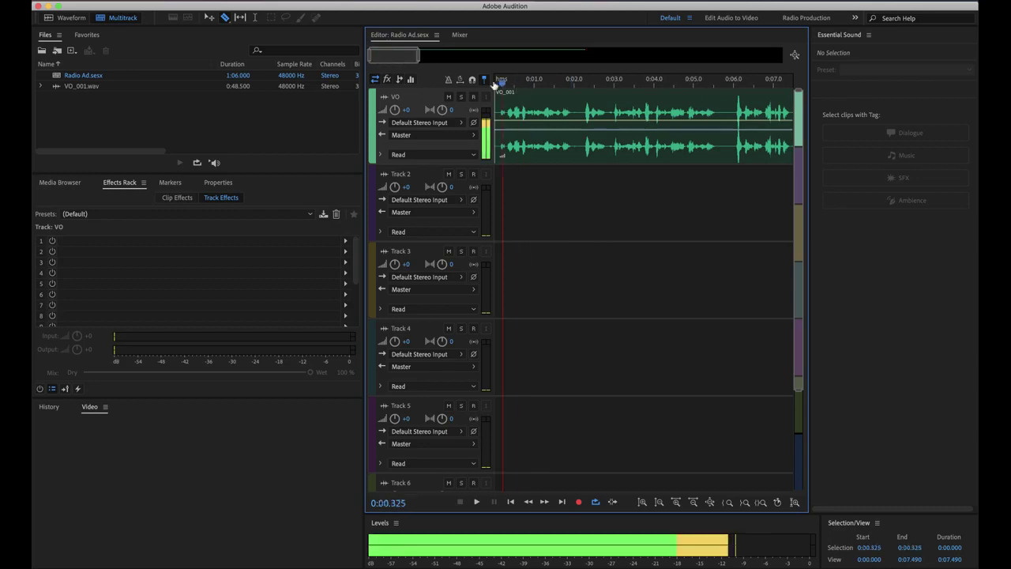
key(space)
key(space)
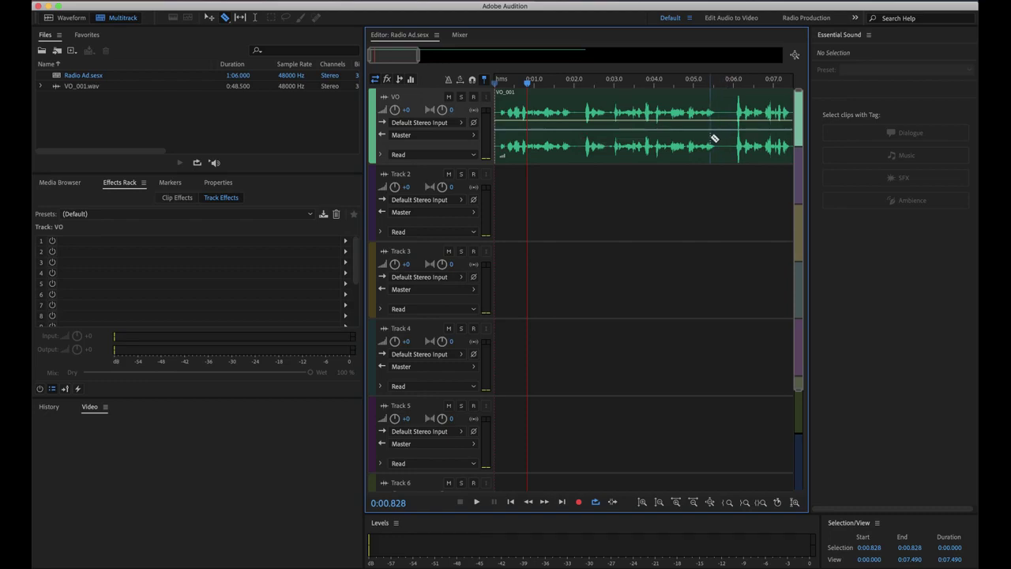
key(equal)
key(equal)
key(equal)
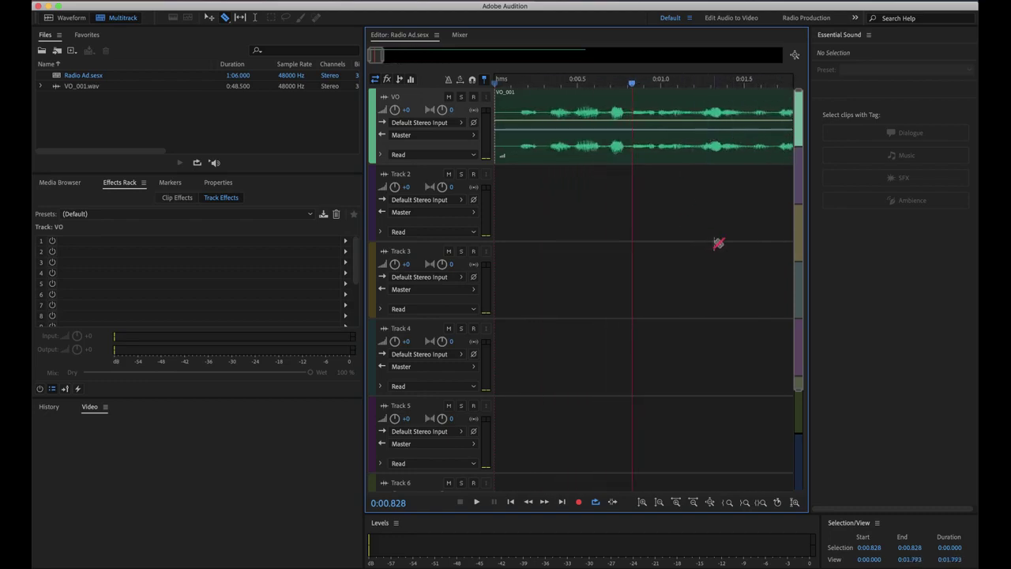
- Play the VO track from about 0.8 to 2.3 seconds to find the next pause
key(equal)
scroll(718, 244, right, 2)
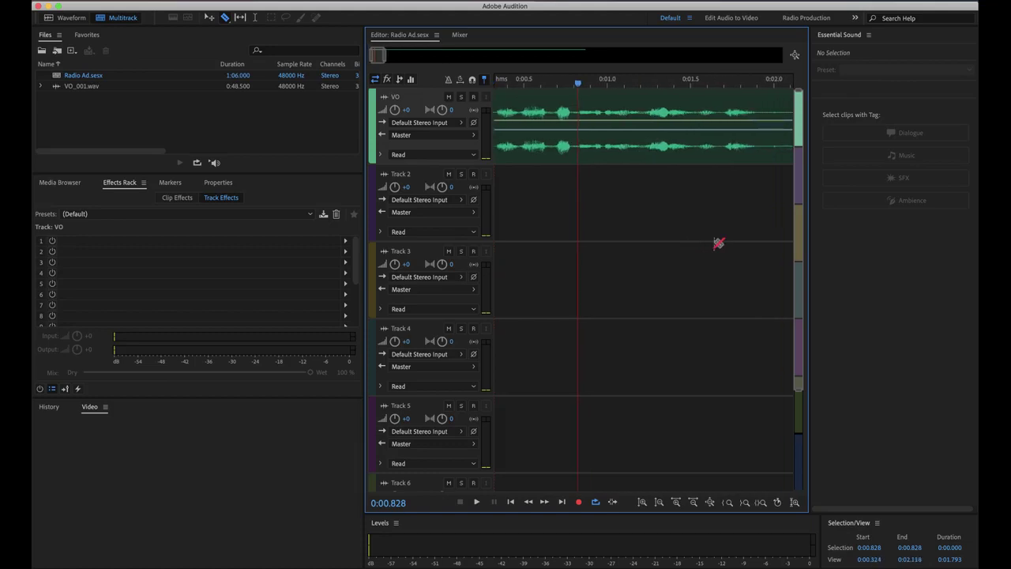
key(space)
key(space)
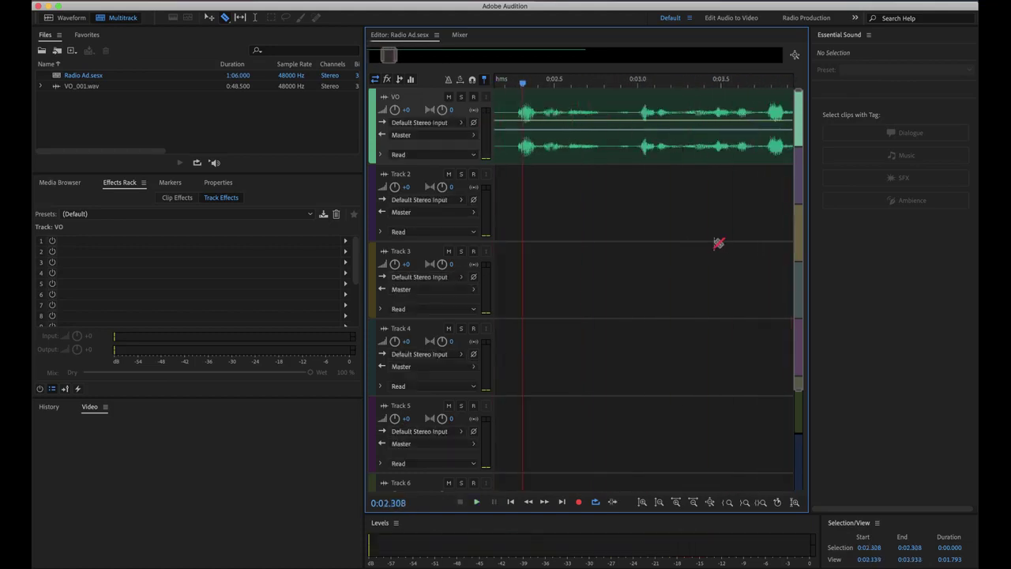
- Cut out the VO pause between about 2.0 and 2.3 seconds and move the later clip back to close the gap
scroll(585, 226, left, 8)
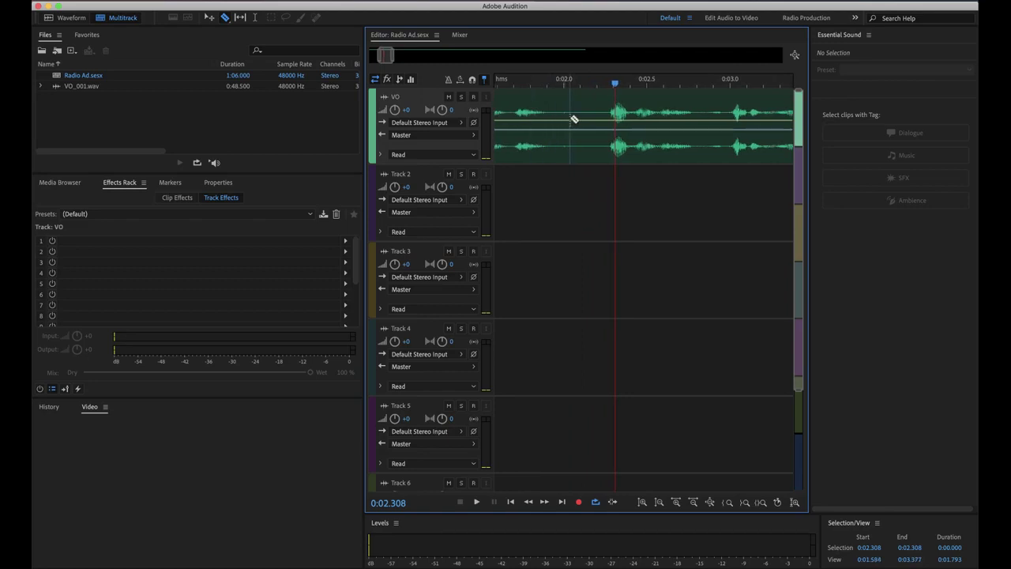
click(570, 119)
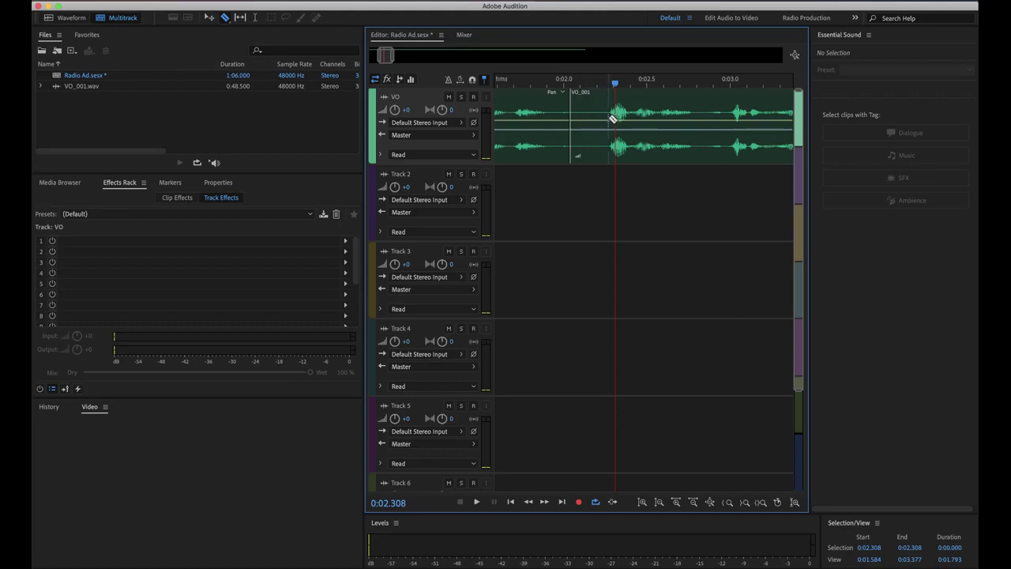
click(609, 118)
click(598, 95)
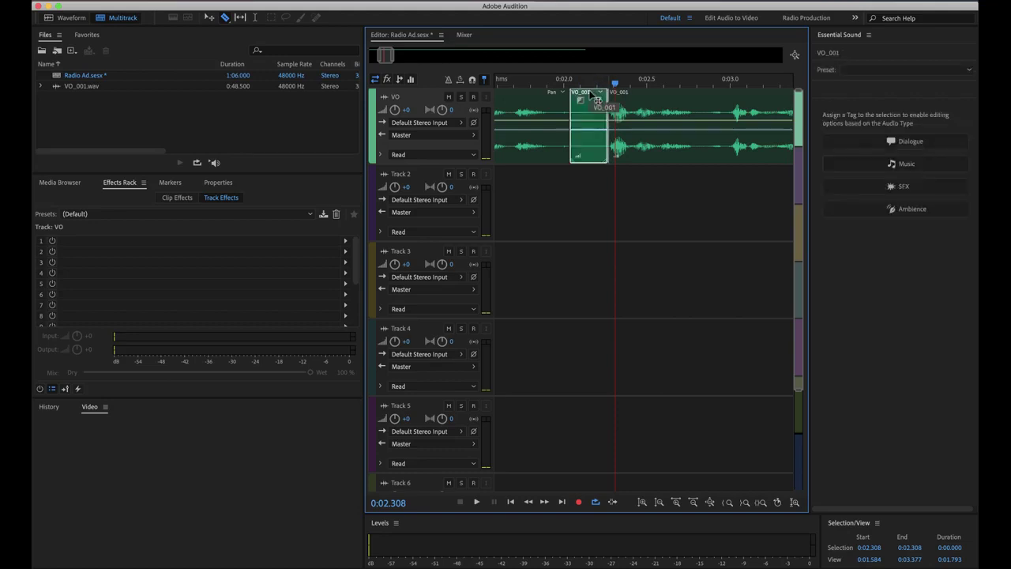
key(Delete)
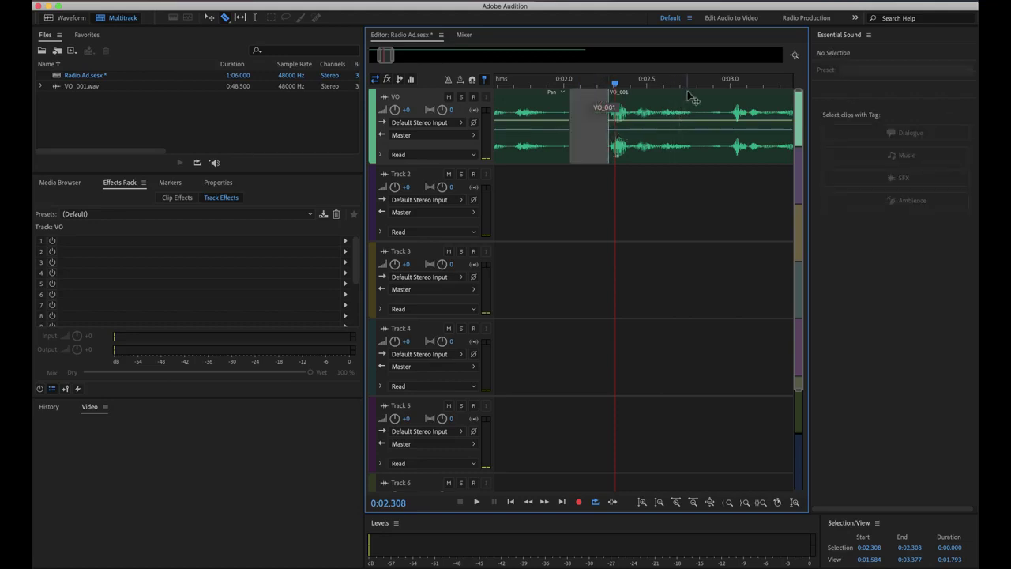
drag(691, 91, 651, 91)
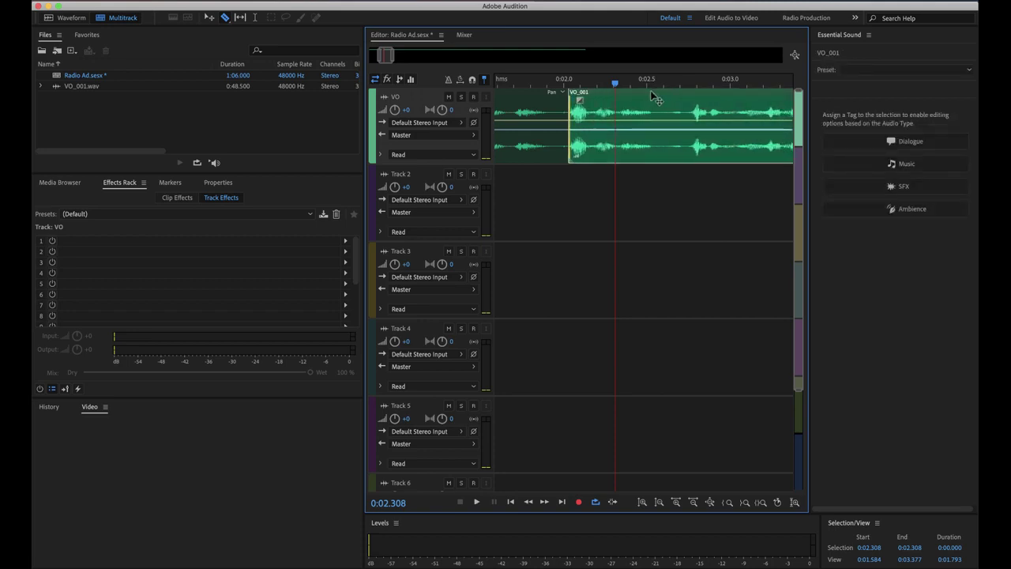
- Play the VO across the edit at about 2.0 seconds twice, starting from about 1.7 and 1.6 seconds
click(512, 83)
key(space)
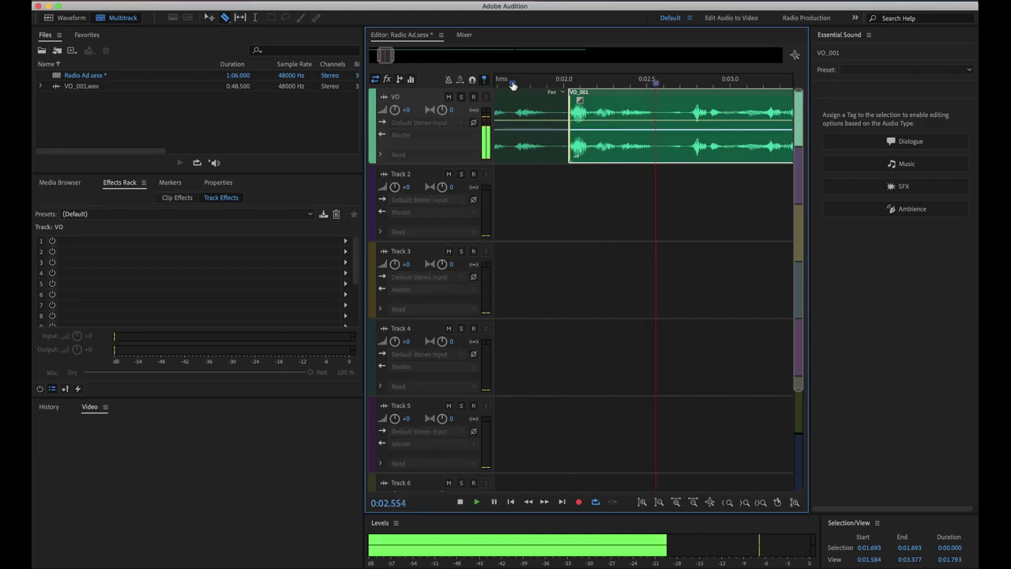
key(space)
click(497, 81)
key(space)
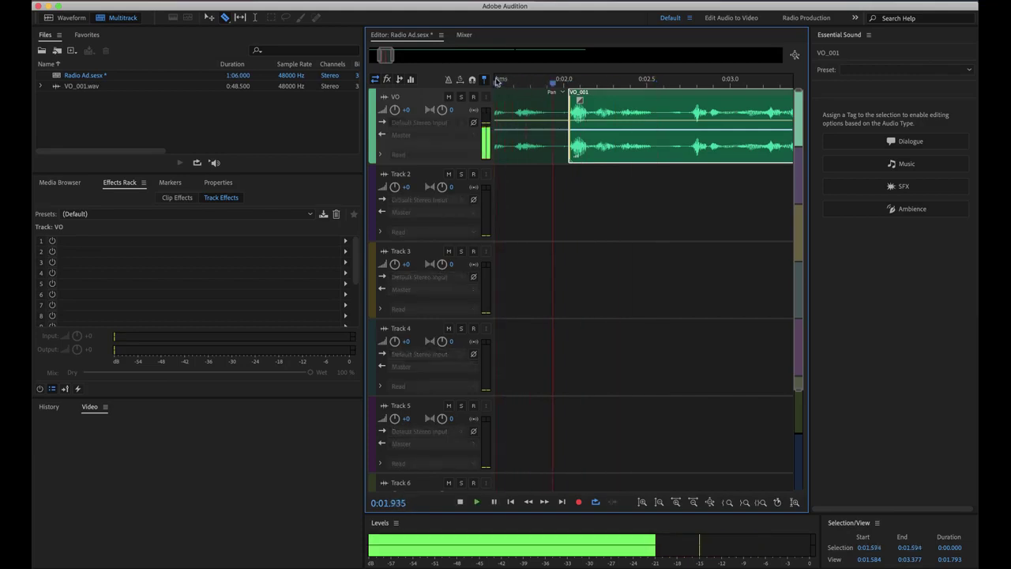
key(space)
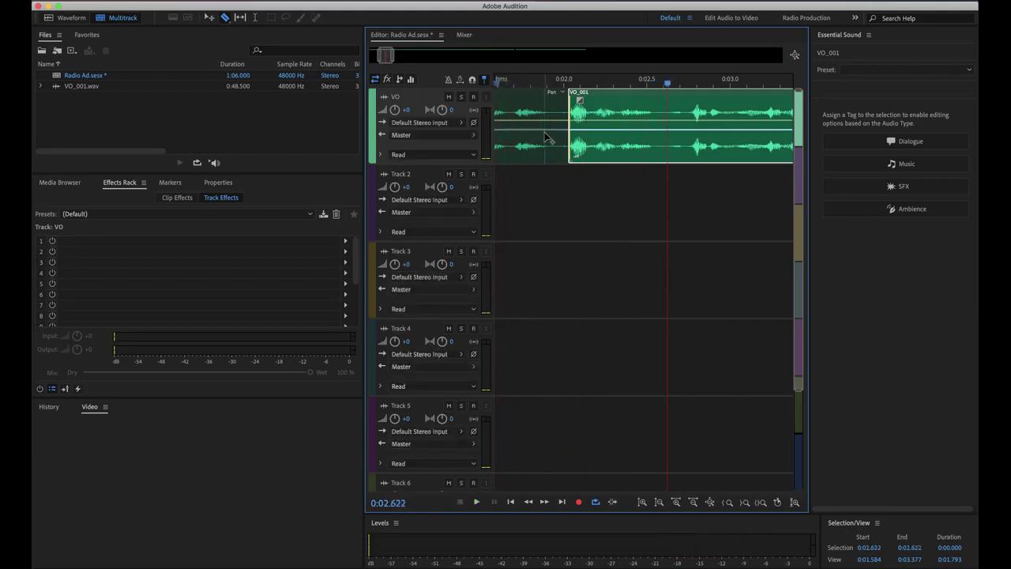
- Play on to about 5.5 seconds, cut out the VO pause between about 5.4 and 5.8 seconds, and close the gap
key(space)
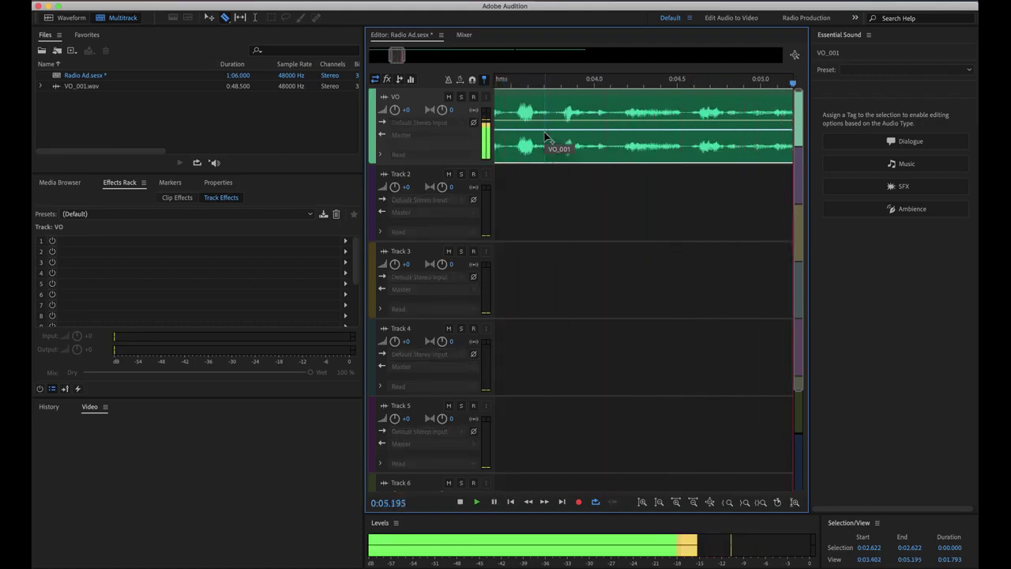
key(space)
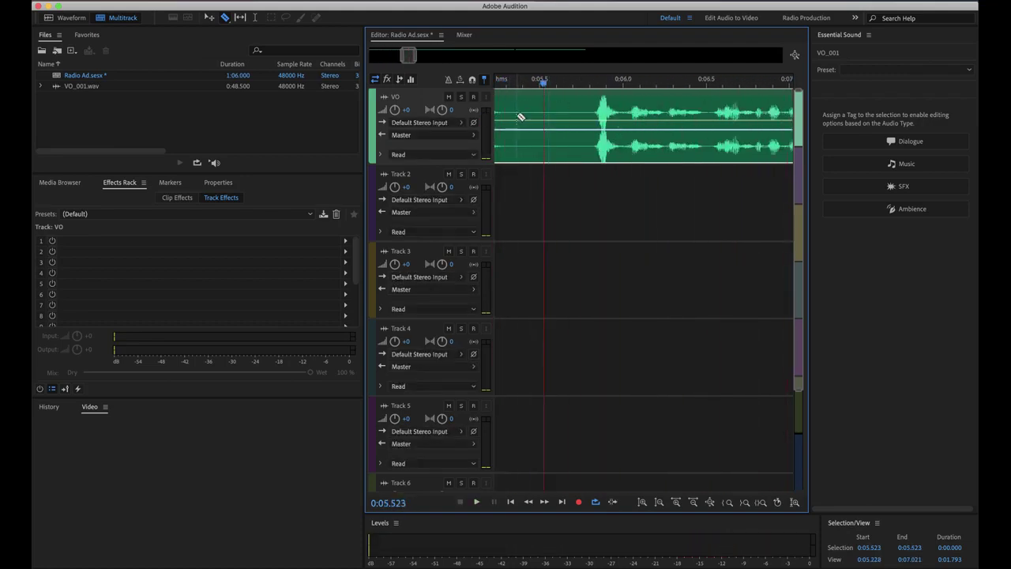
click(517, 116)
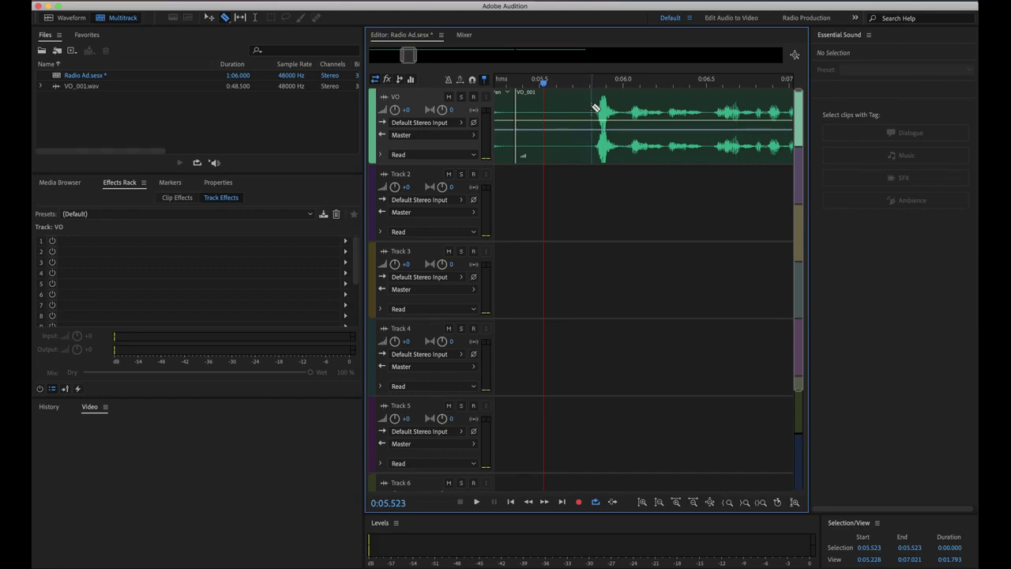
drag(597, 109, 594, 109)
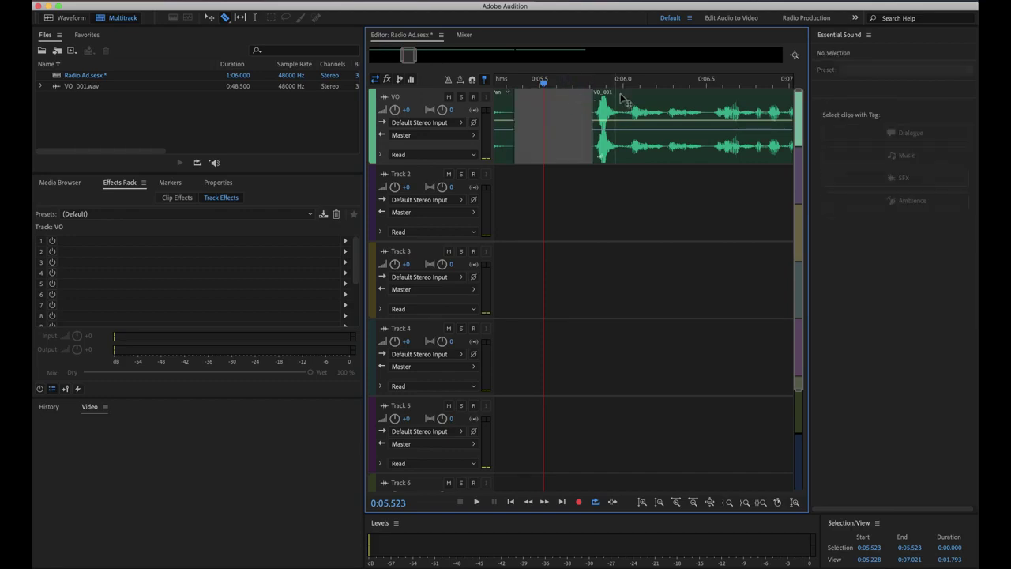
drag(642, 98, 559, 97)
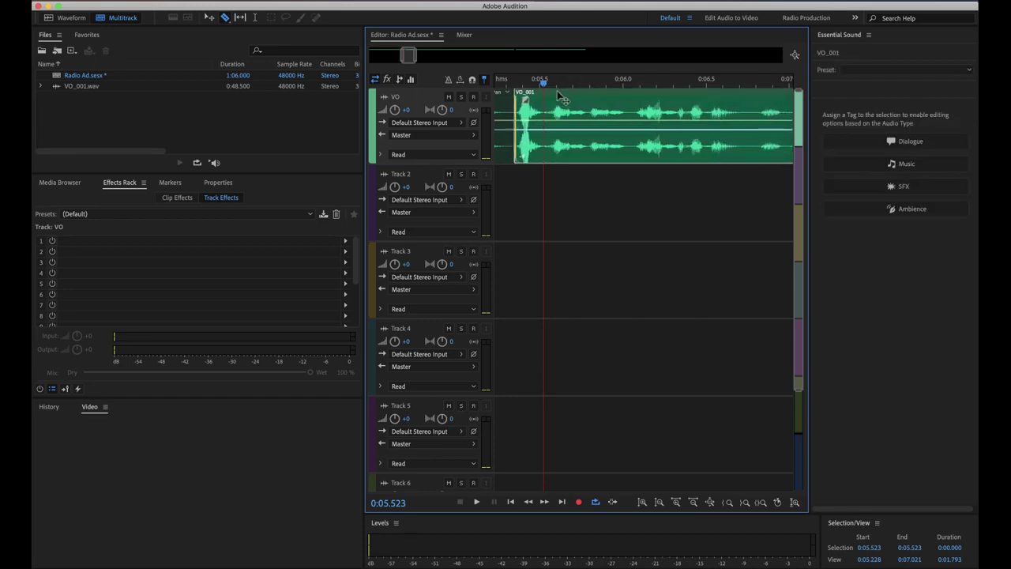
- Play the VO across the edit at about 5.4 seconds twice, starting from about 4.9 seconds
scroll(555, 198, left, 3)
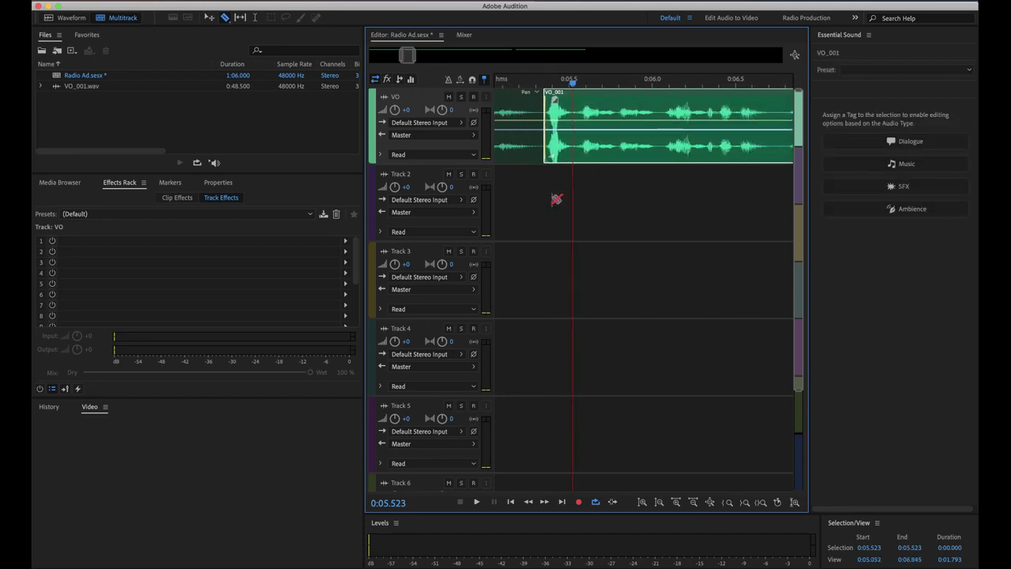
click(514, 82)
key(space)
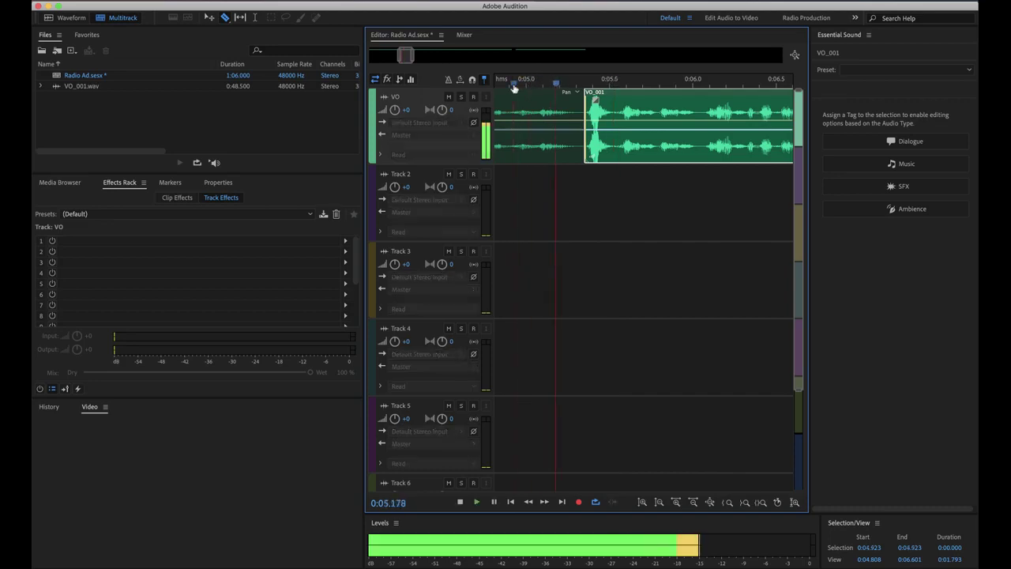
key(space)
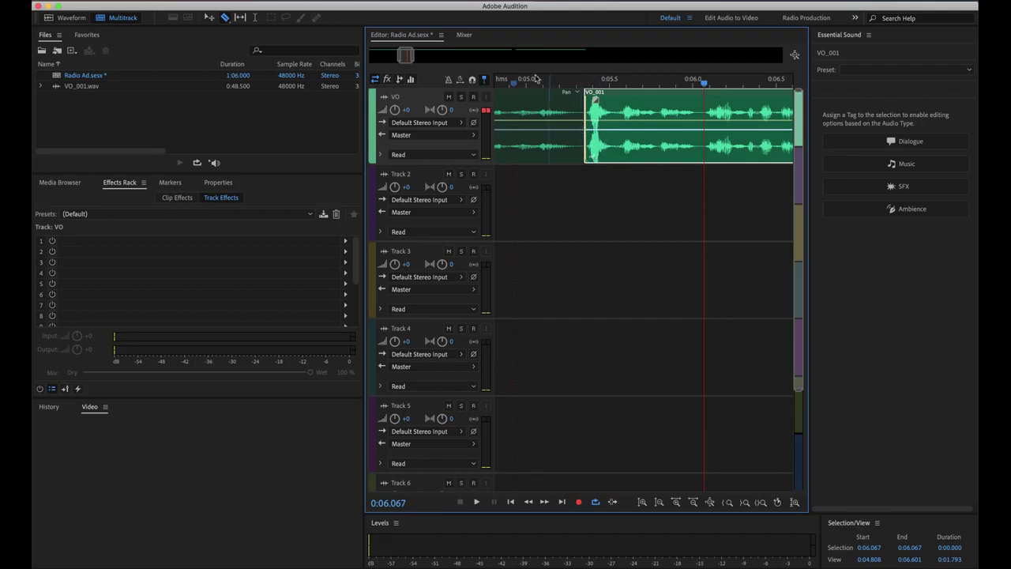
click(506, 83)
key(space)
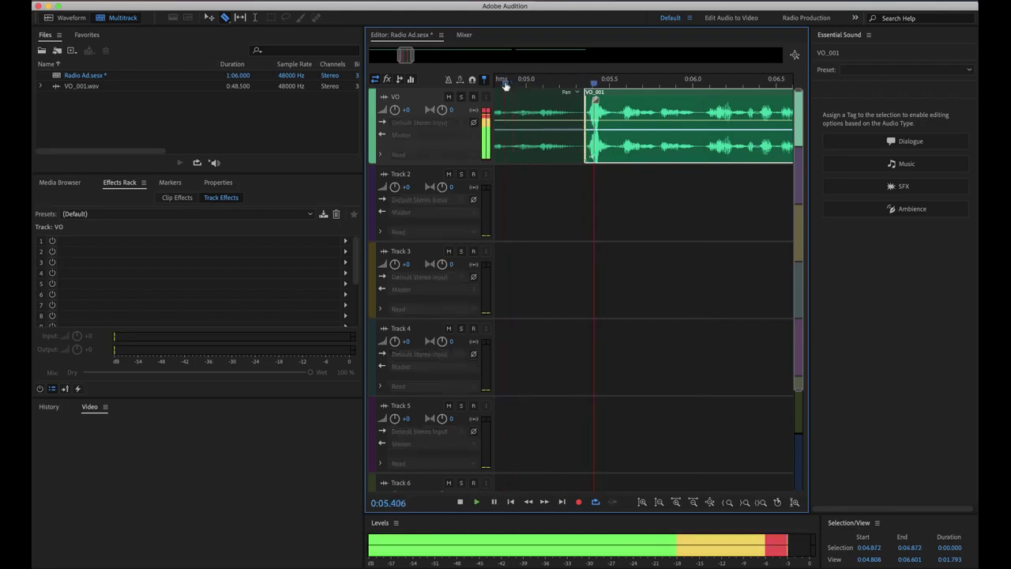
key(space)
- Replay the VO from about 5.3 seconds, just before the edit, to check the start of the later clip
click(577, 84)
key(space)
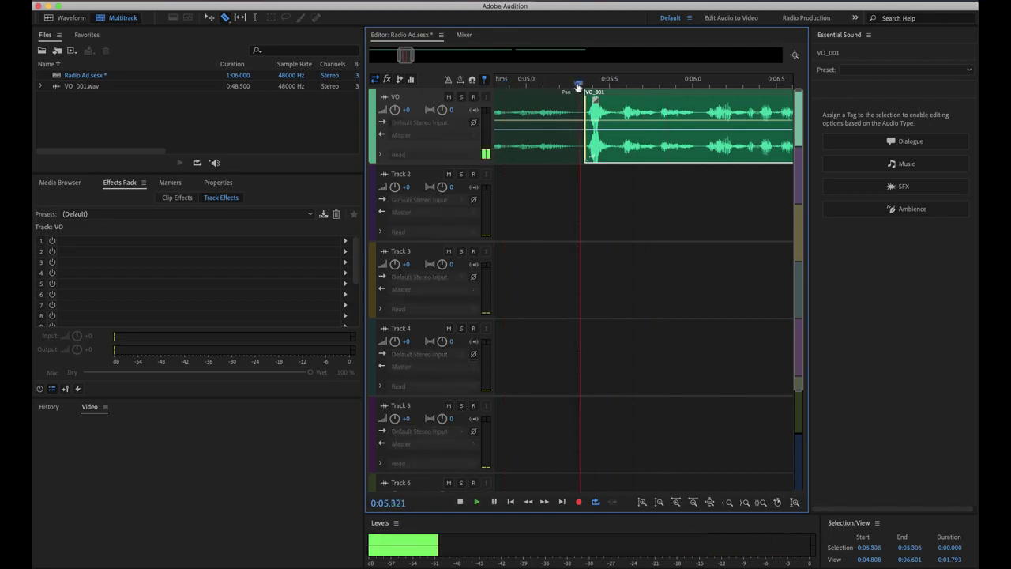
key(space)
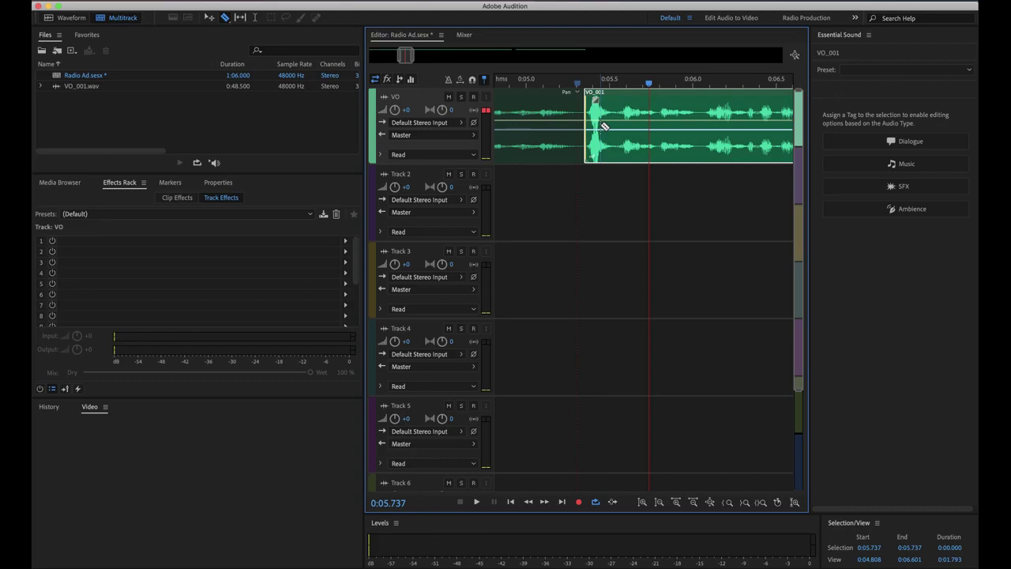
click(572, 86)
key(space)
key(space)
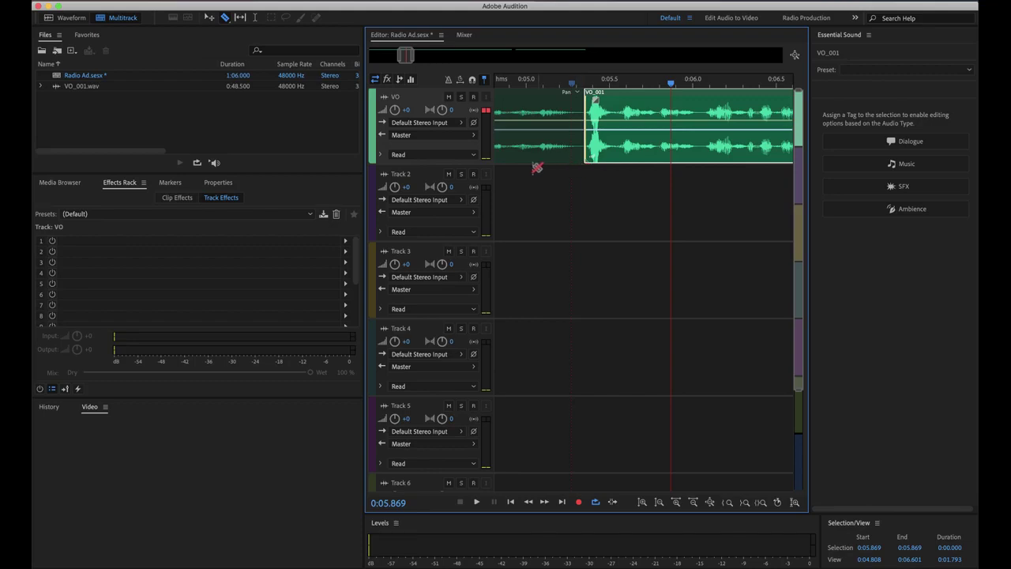
- Enlarge the VO track's height and play the edit from about 4.9 to 5.7 seconds
drag(443, 166, 445, 297)
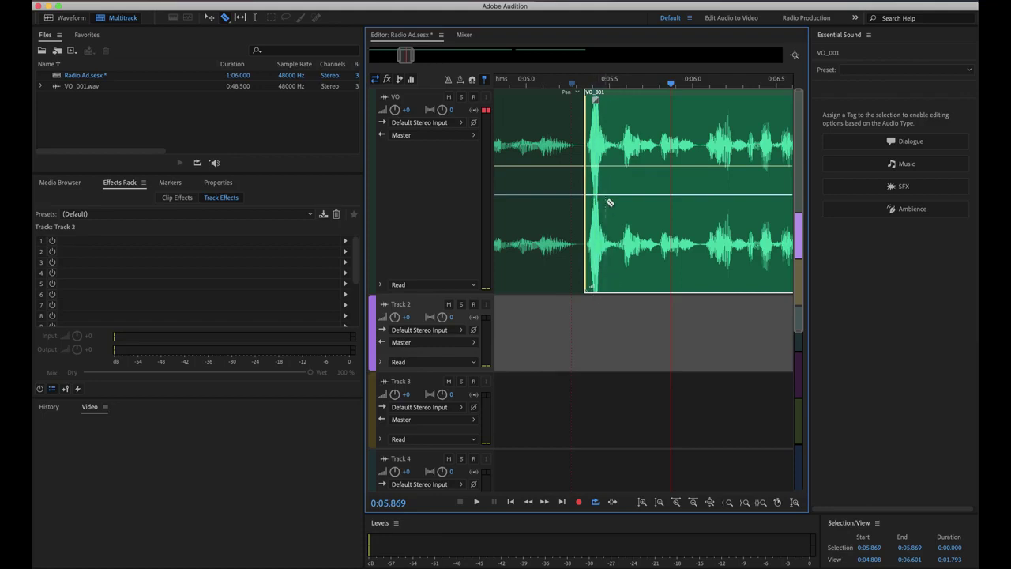
click(511, 83)
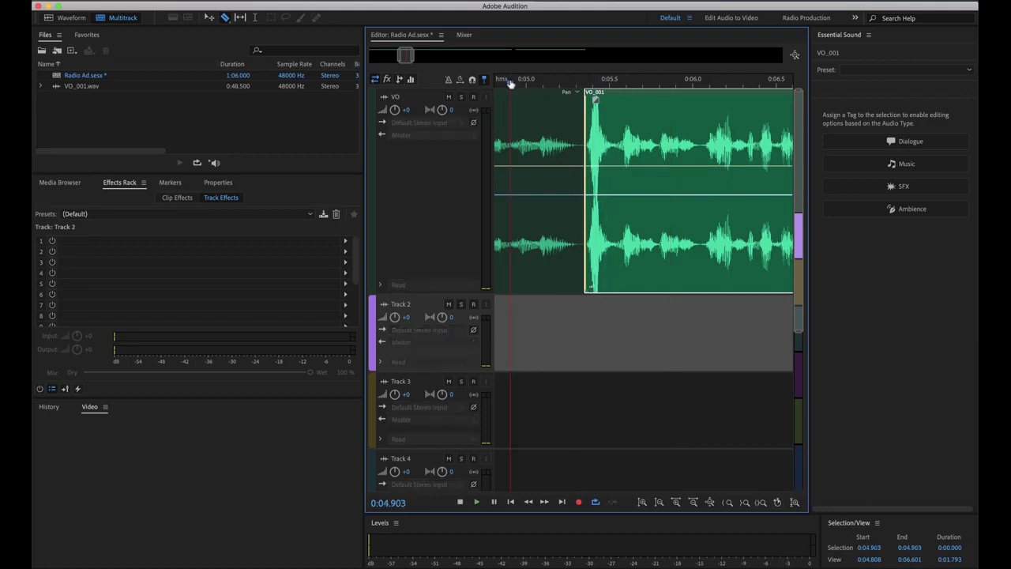
key(space)
key(space)
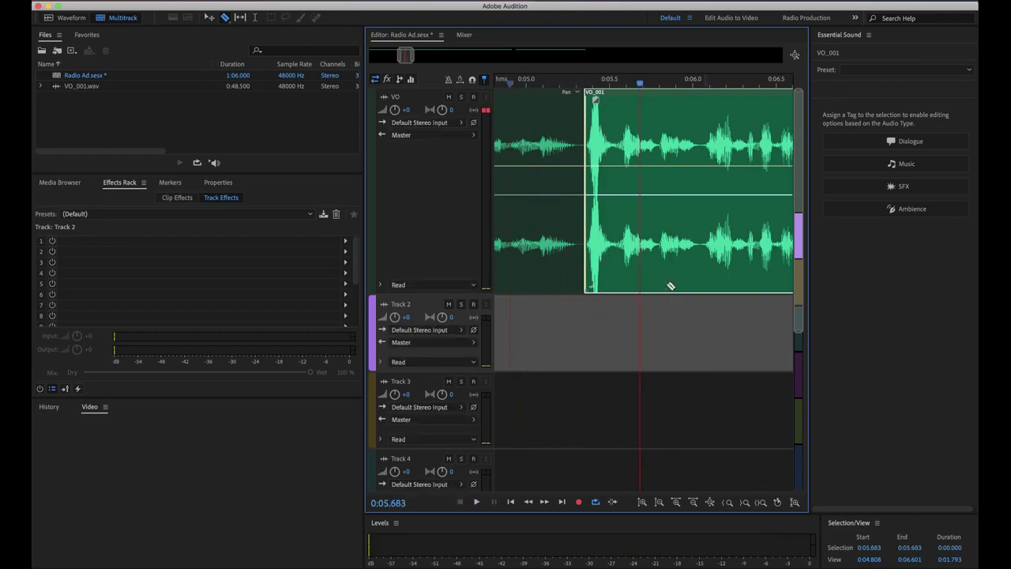
- Reduce the VO track's height and play the VO from about 5.0 to 10.2 seconds
click(523, 83)
drag(437, 294, 441, 200)
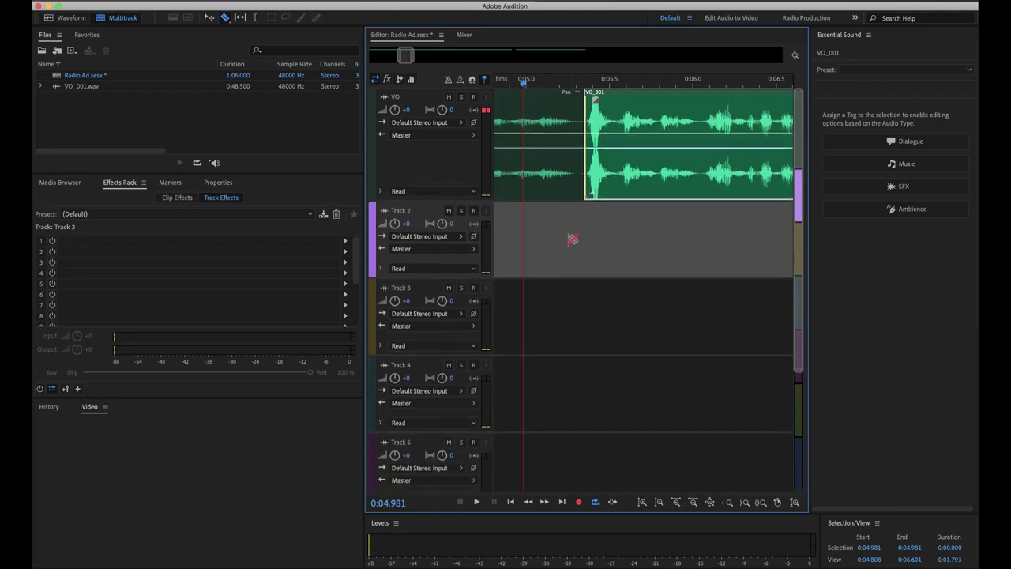
key(space)
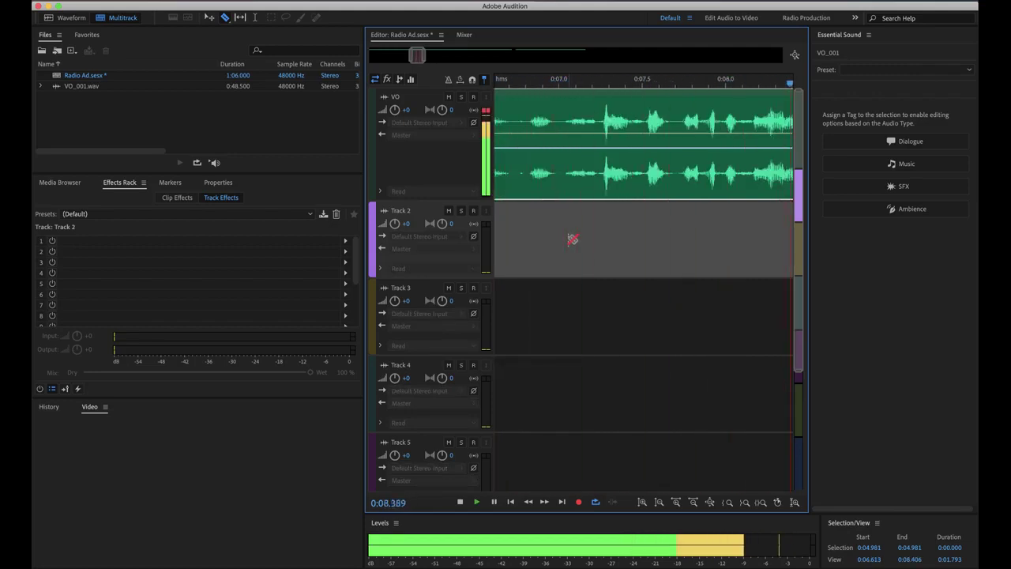
key(space)
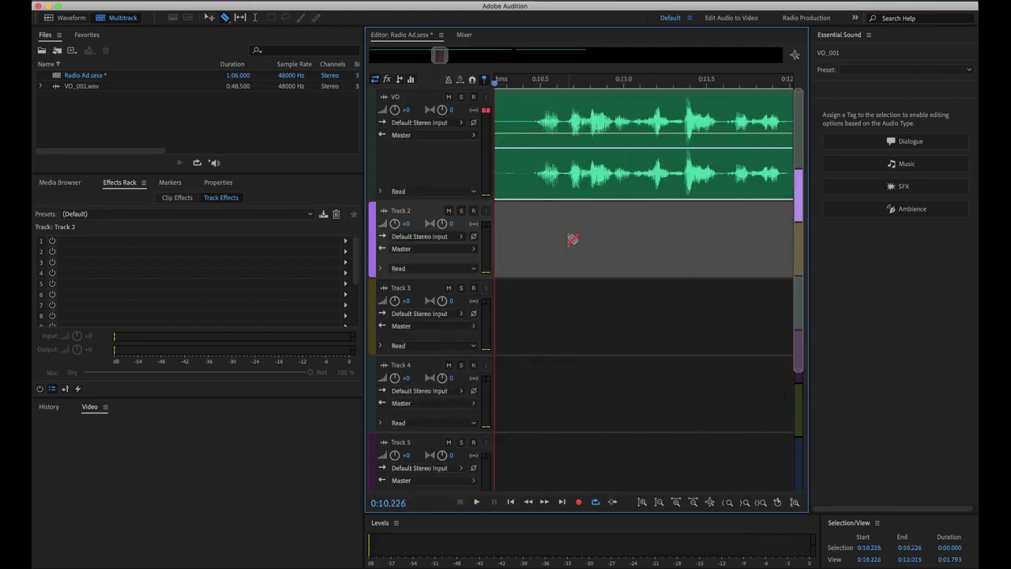
- Cut out the VO pause between about 10.1 and 10.4 seconds and move the later clip back to close the gap
scroll(661, 248, left, 3)
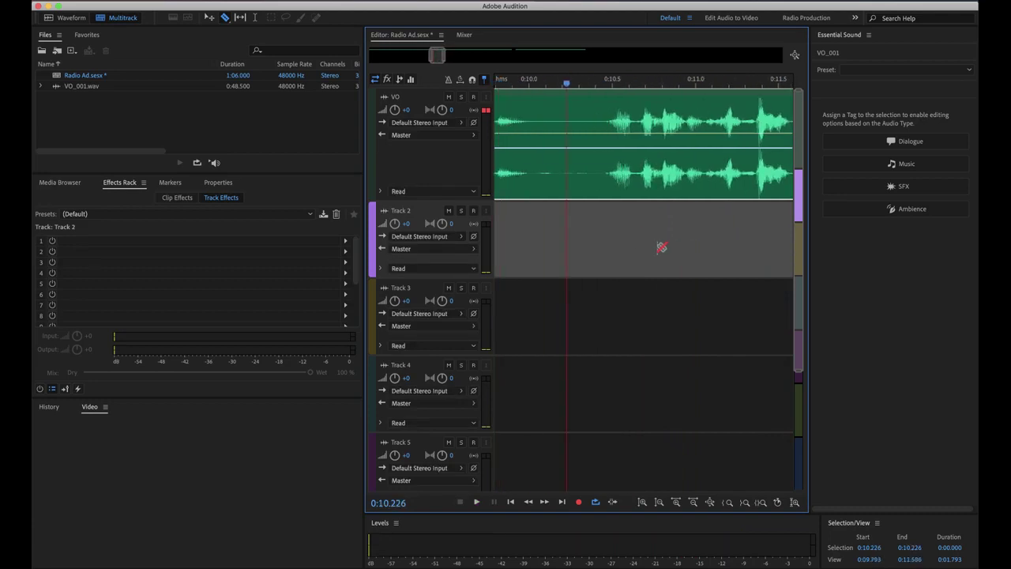
click(562, 128)
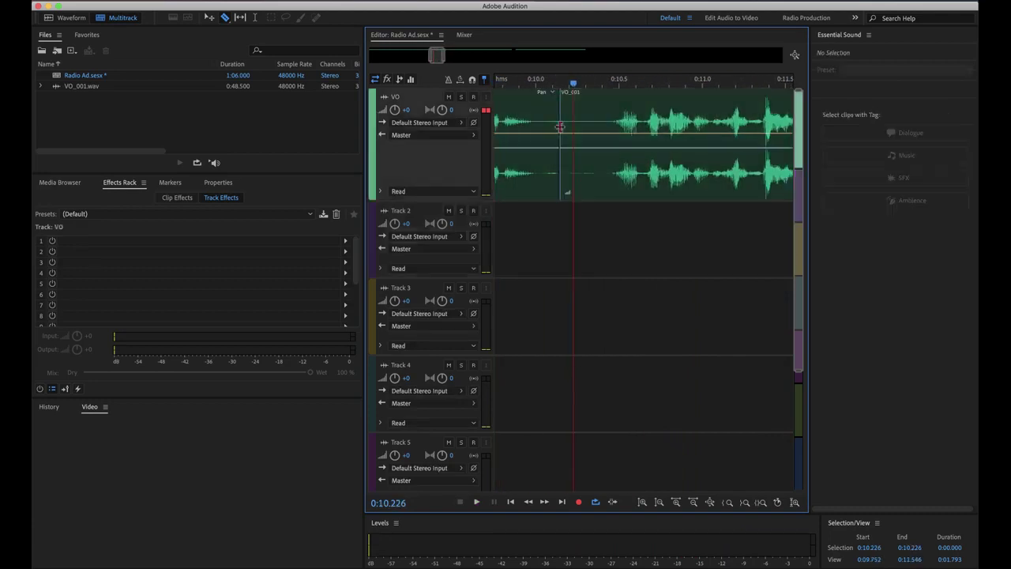
click(609, 125)
click(589, 93)
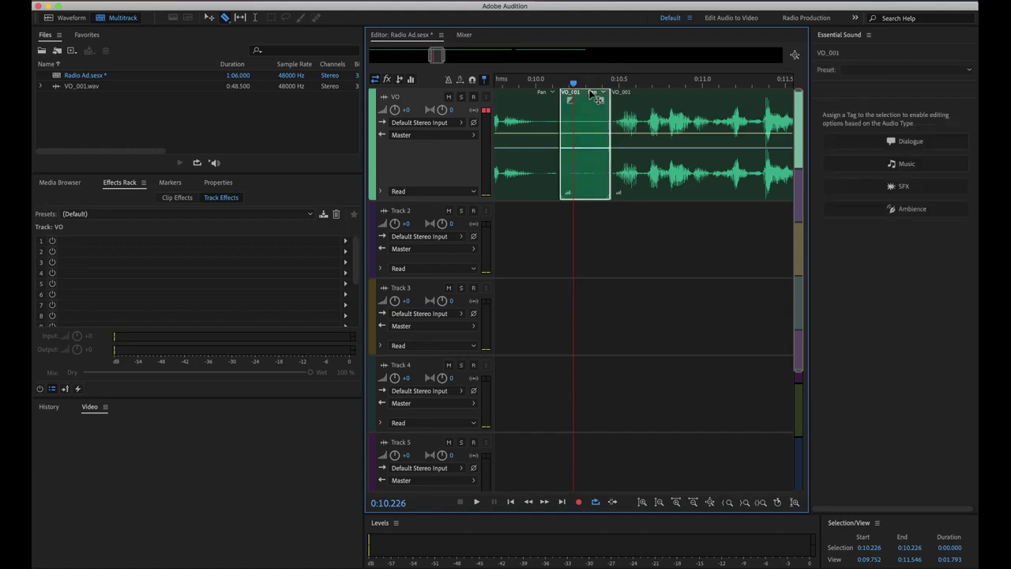
key(Delete)
drag(668, 97, 614, 95)
- Play the VO across the edit at about 10.1 seconds, from about 9.9 to 13.8 seconds
click(522, 84)
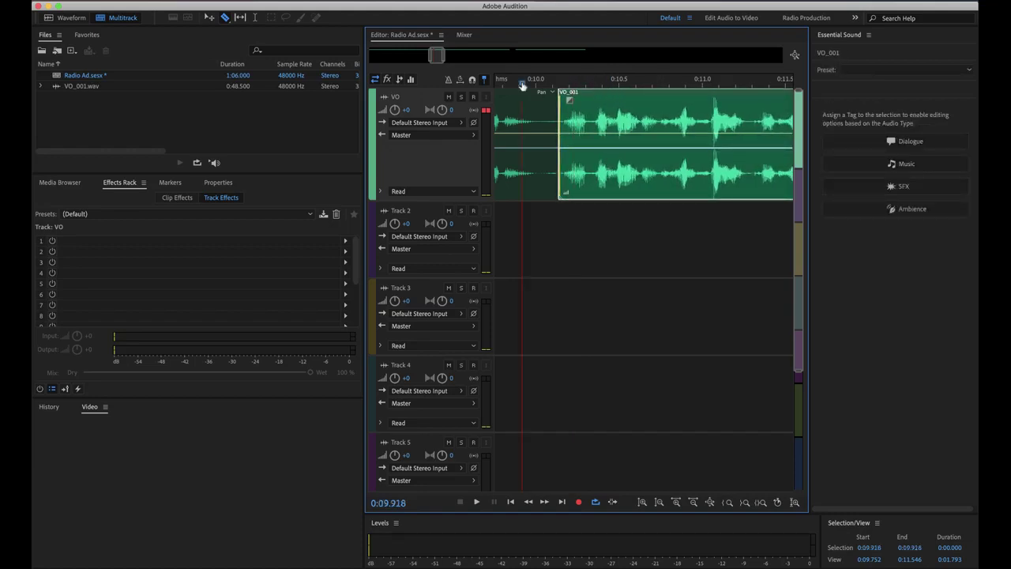
key(space)
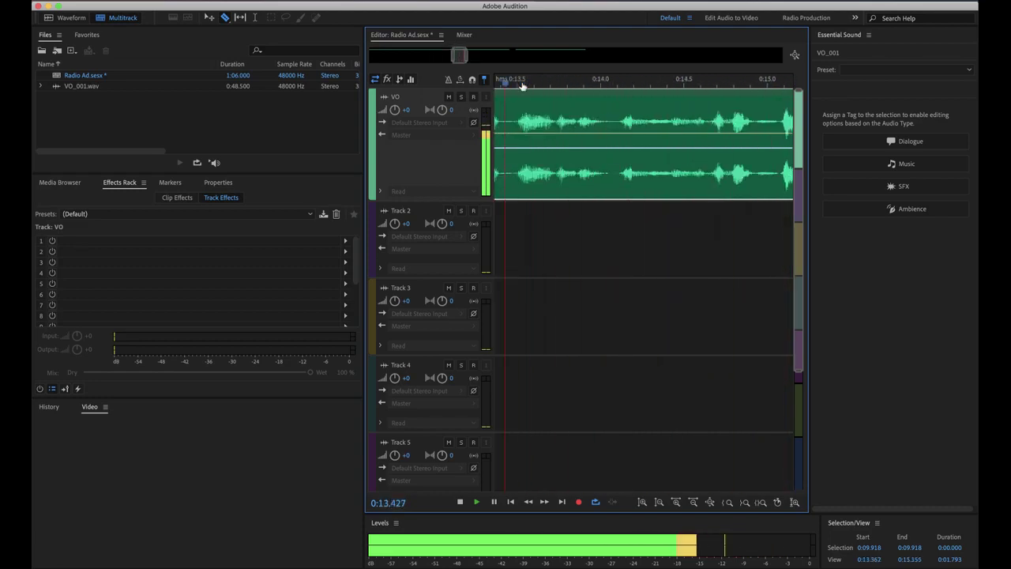
key(space)
- Cut out the VO pause between about 13.0 and 13.3 seconds and move the later clip back to close the gap
scroll(613, 294, left, 5)
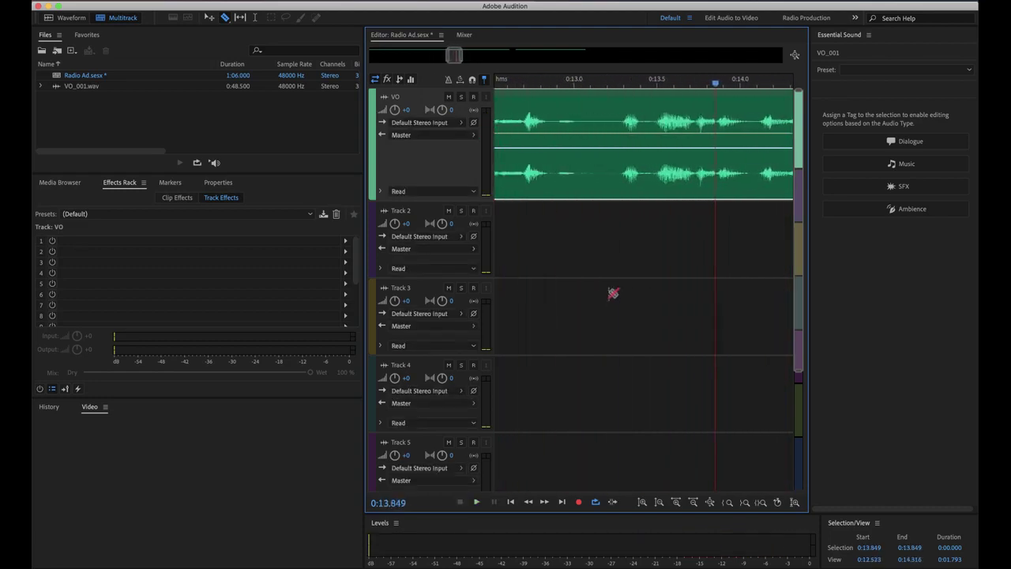
click(594, 124)
click(634, 123)
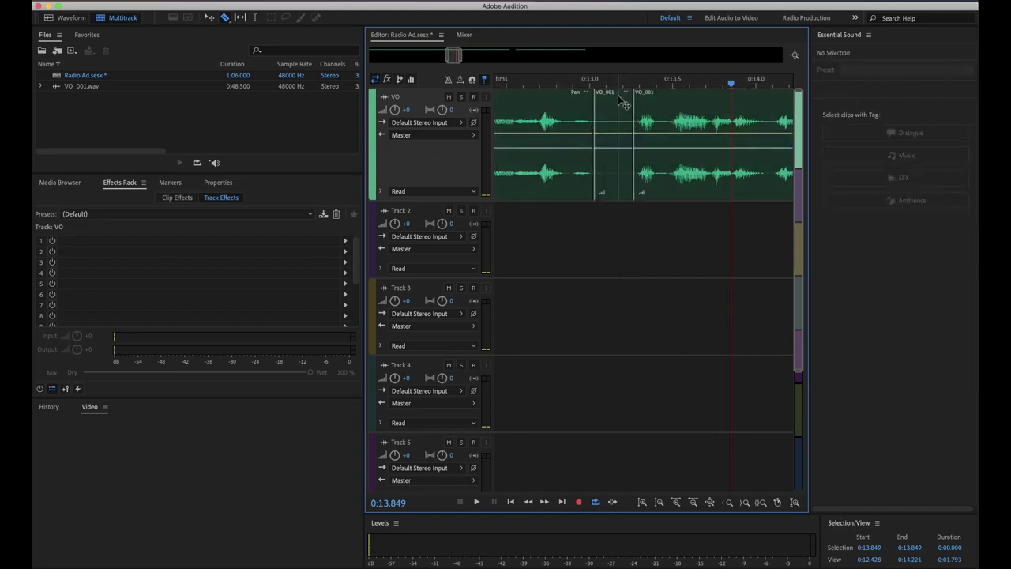
click(620, 99)
key(Delete)
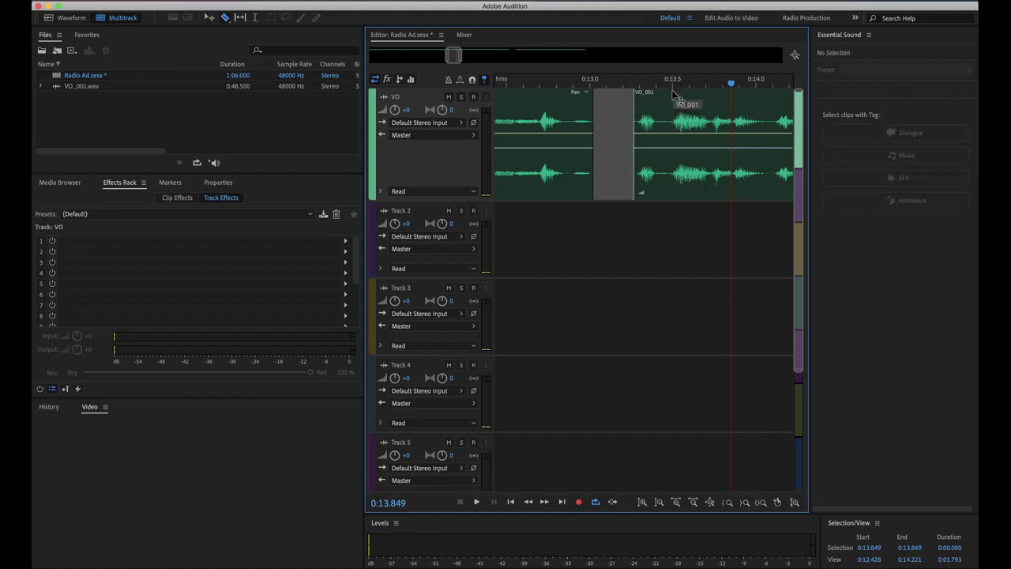
drag(676, 95, 636, 94)
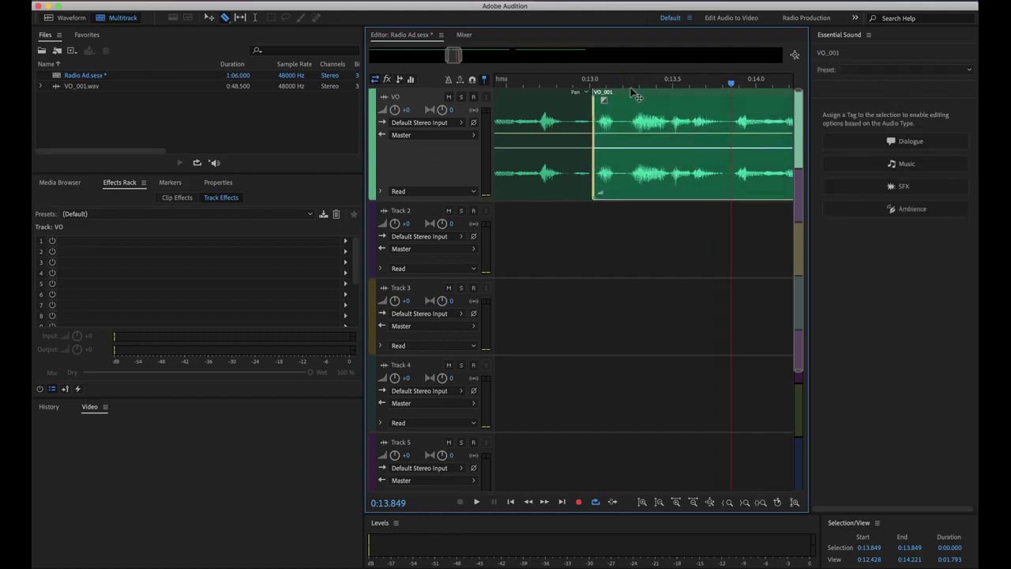
- Play the VO across the edit at about 13.0 seconds, from about 12.7 to 16.6 seconds
click(541, 84)
key(space)
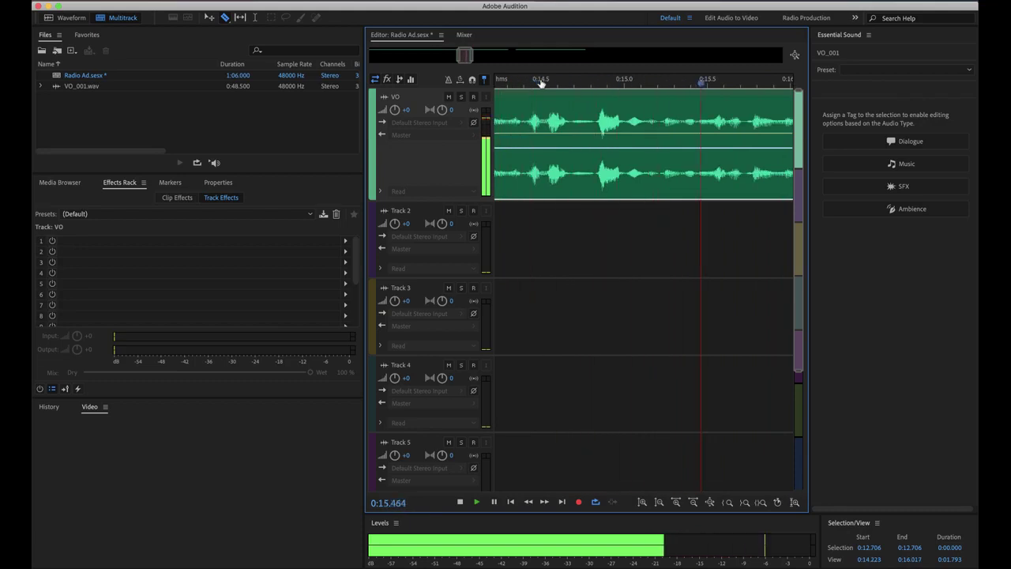
key(space)
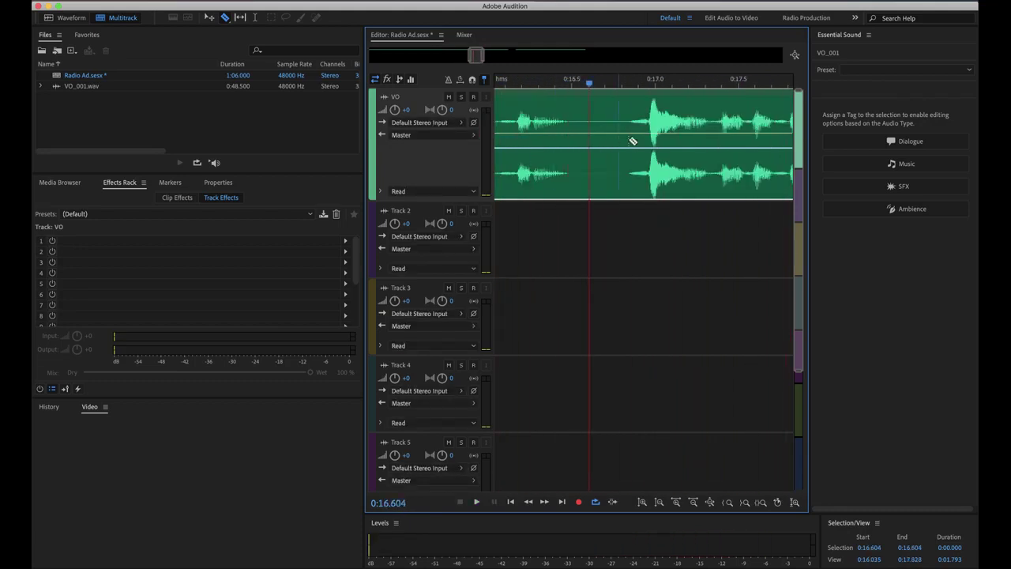
- Cut out the VO pause between about 16.5 and 16.8 seconds and move the later clip back to close the gap
click(571, 126)
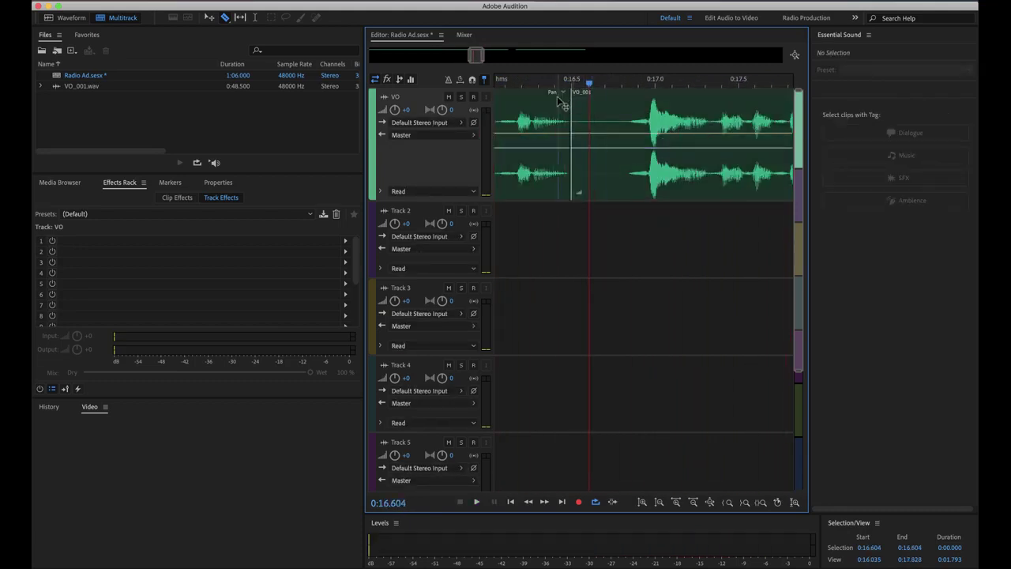
click(515, 87)
key(space)
key(space)
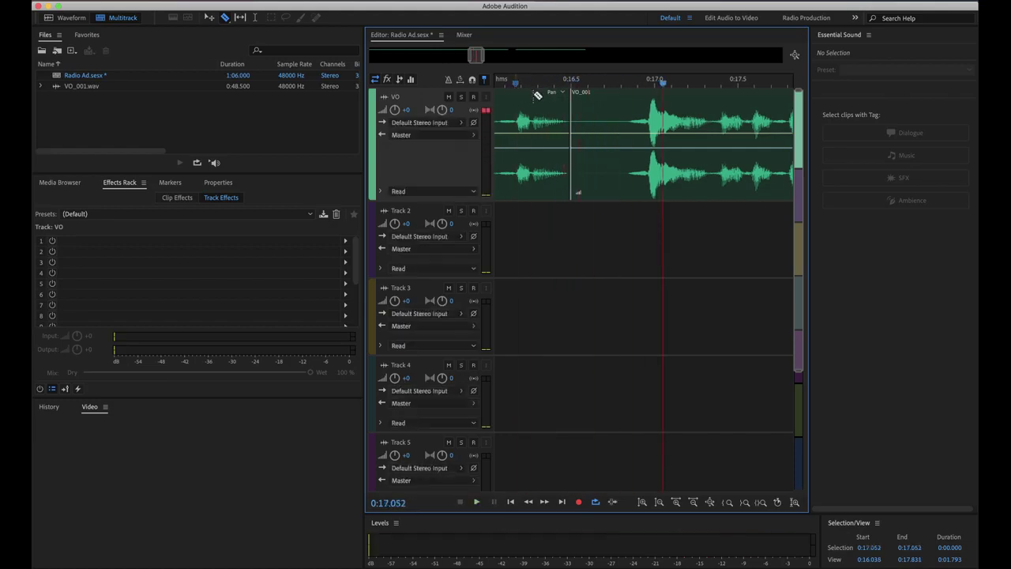
click(628, 138)
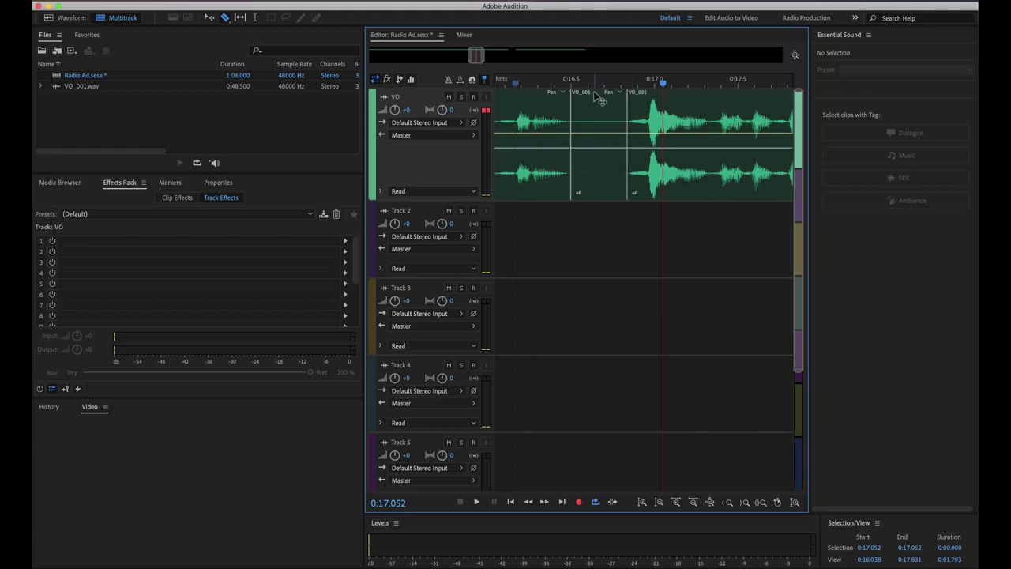
click(596, 94)
key(Delete)
click(690, 95)
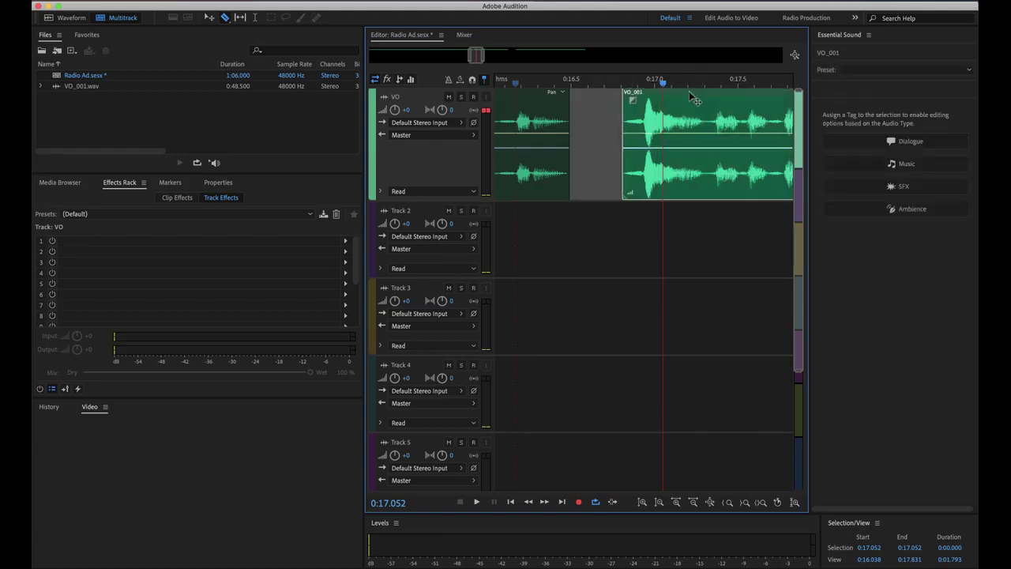
drag(691, 97, 643, 90)
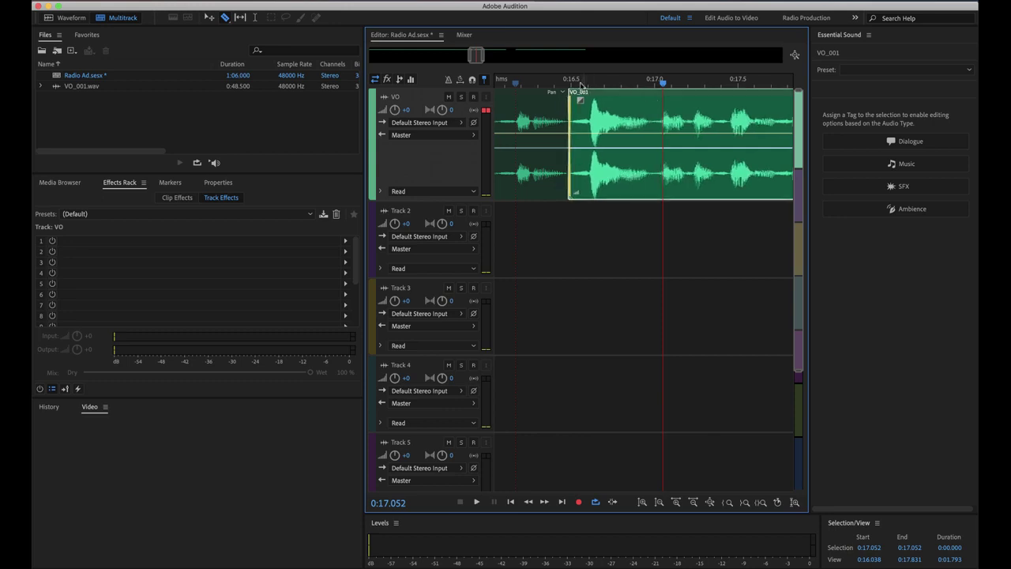
- Play the VO across the edit at about 16.5 seconds, from about 16.1 to 19.3 seconds
click(508, 83)
key(space)
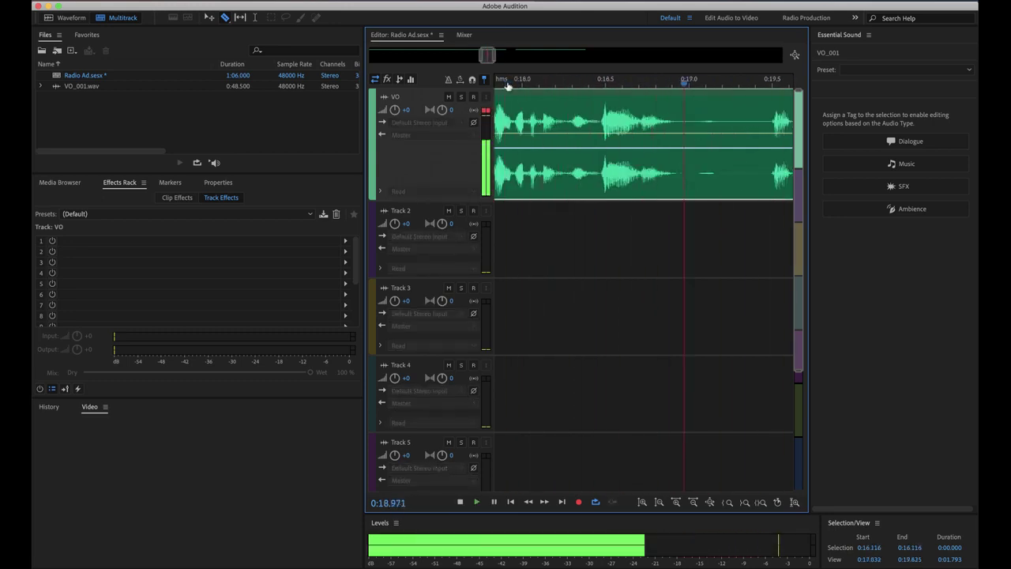
key(space)
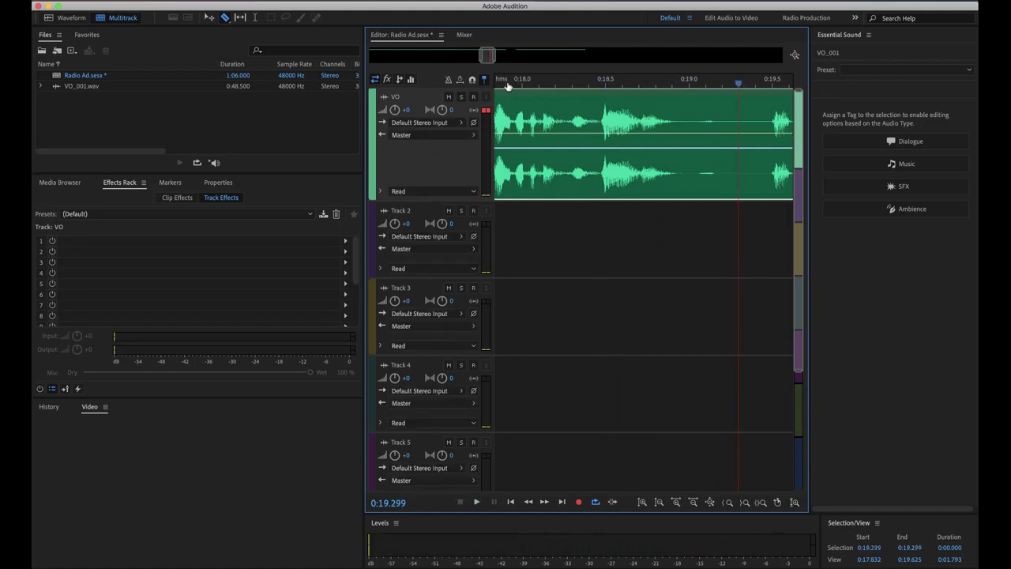
- Cut out the VO pause between about 19.2 and 19.5 seconds and move the later clip back to close the gap
click(720, 129)
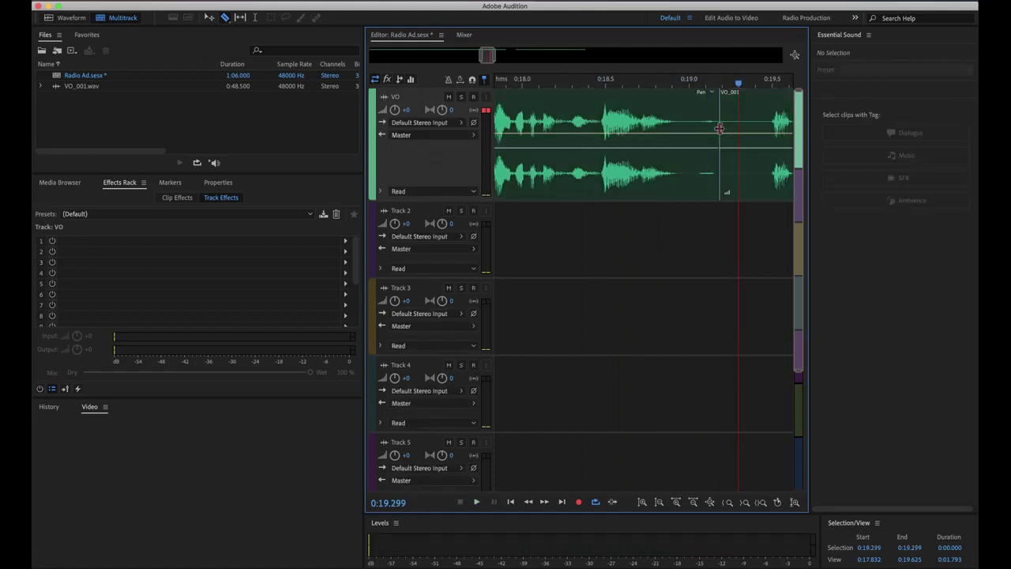
click(767, 126)
mouse_move(746, 97)
mouse_down()
mouse_move(778, 101)
mouse_move(733, 90)
mouse_up()
- Play the VO across the edit at about 19.2 seconds, from about 18.7 to 21.5 seconds
click(638, 84)
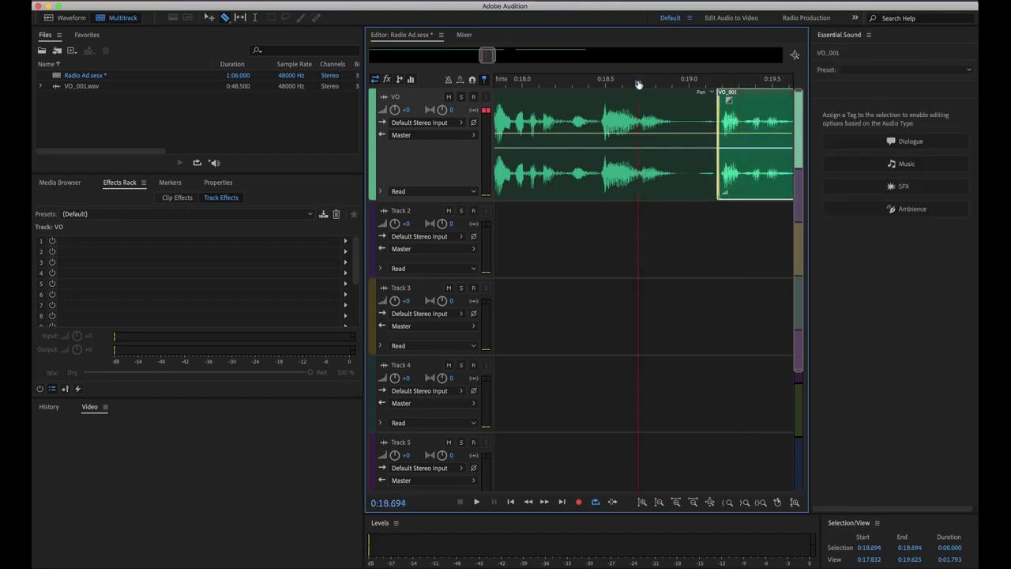
key(space)
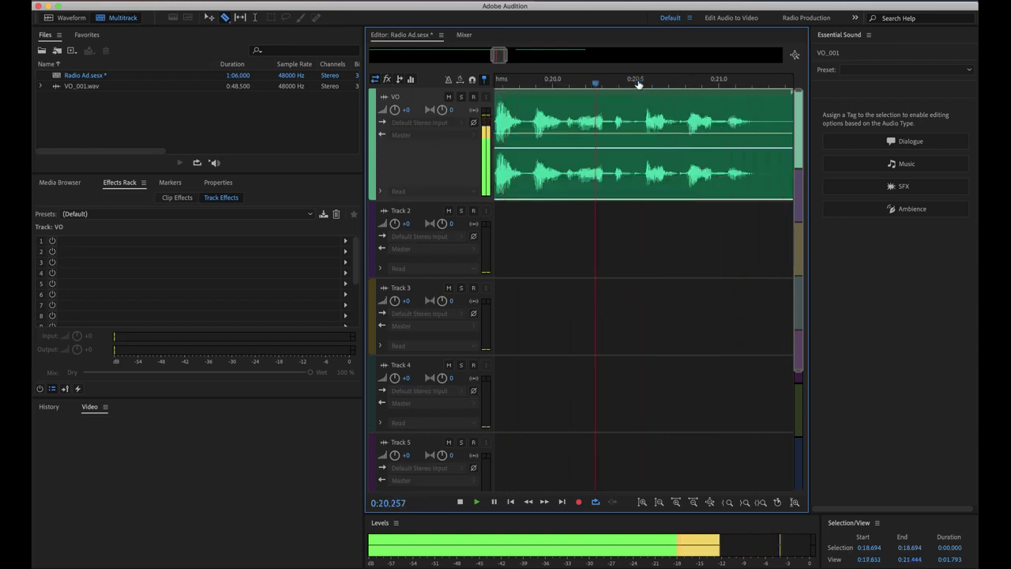
key(space)
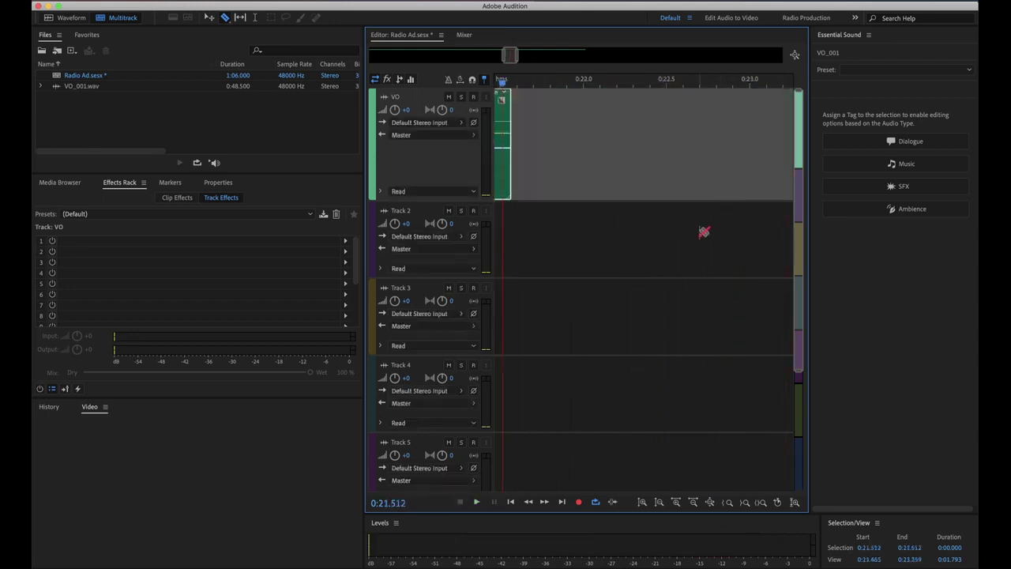
- Trim the end of the VO clip back to about 21.3 seconds and move the following clip back against it
scroll(704, 231, left, 3)
scroll(704, 231, left, 1)
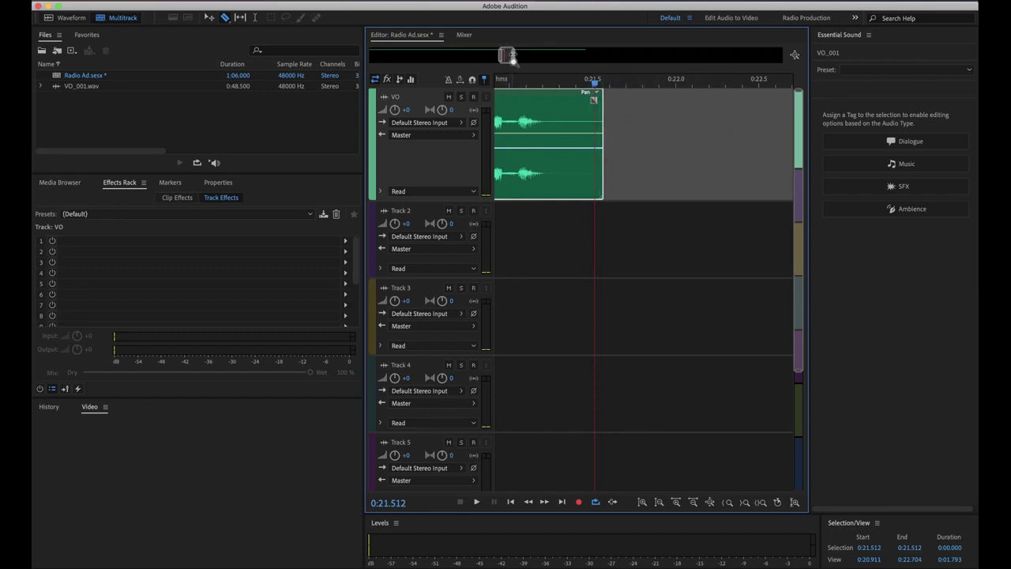
drag(512, 56, 517, 56)
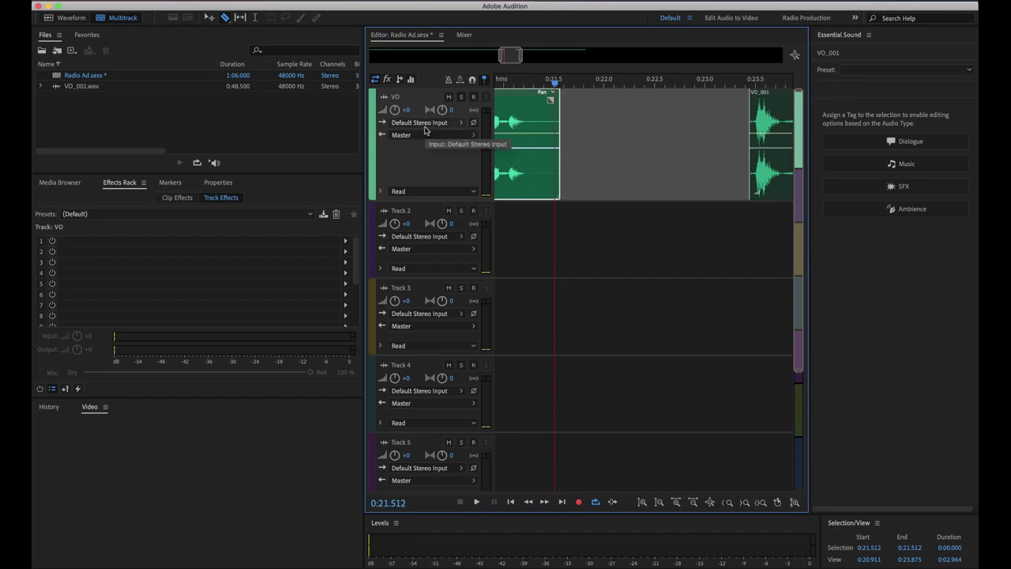
click(565, 123)
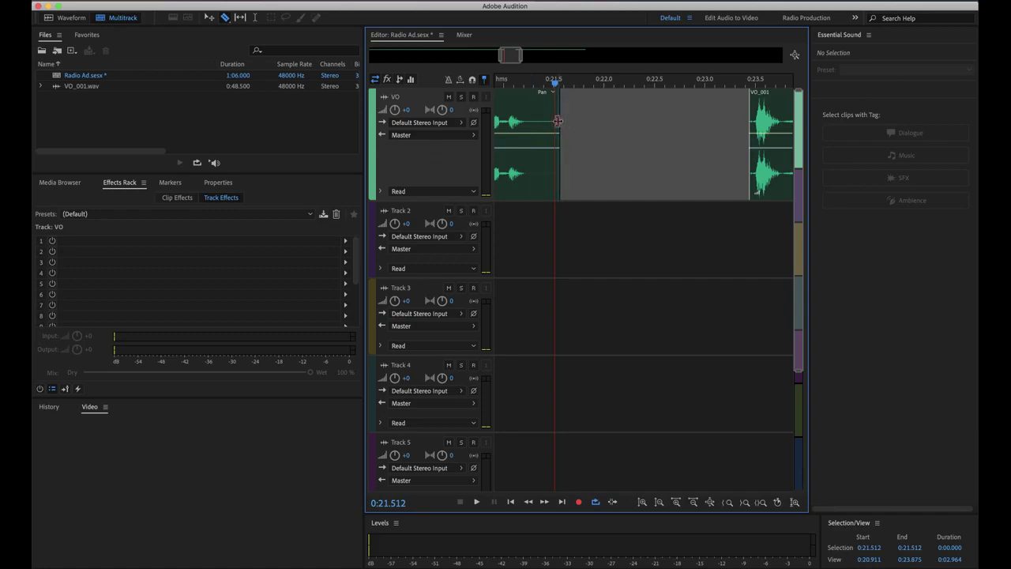
drag(558, 121, 528, 119)
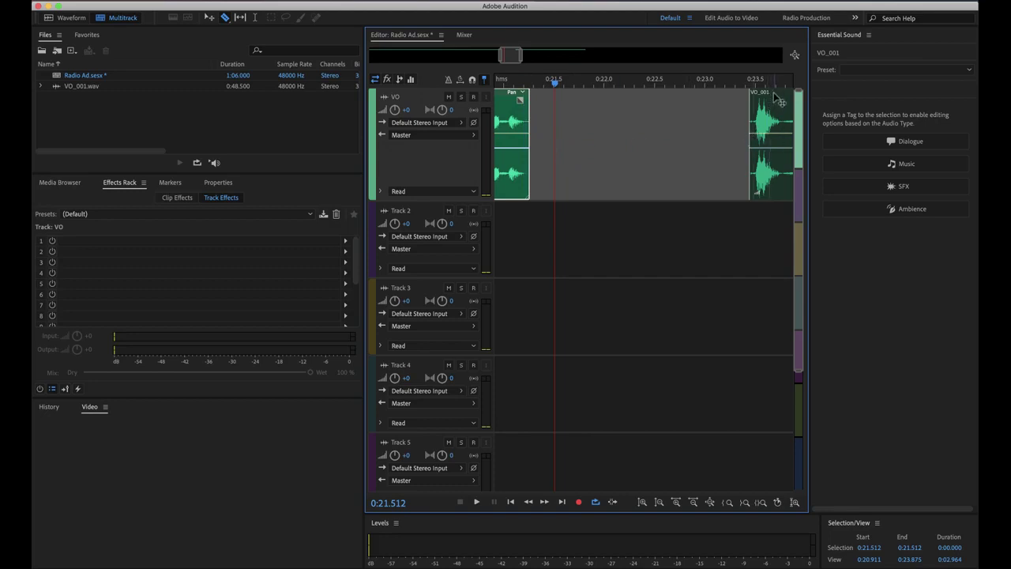
drag(774, 93, 554, 115)
- Play the VO across the join at about 21.3 seconds, from about 20.5 to 24.4 seconds
scroll(507, 106, left, 3)
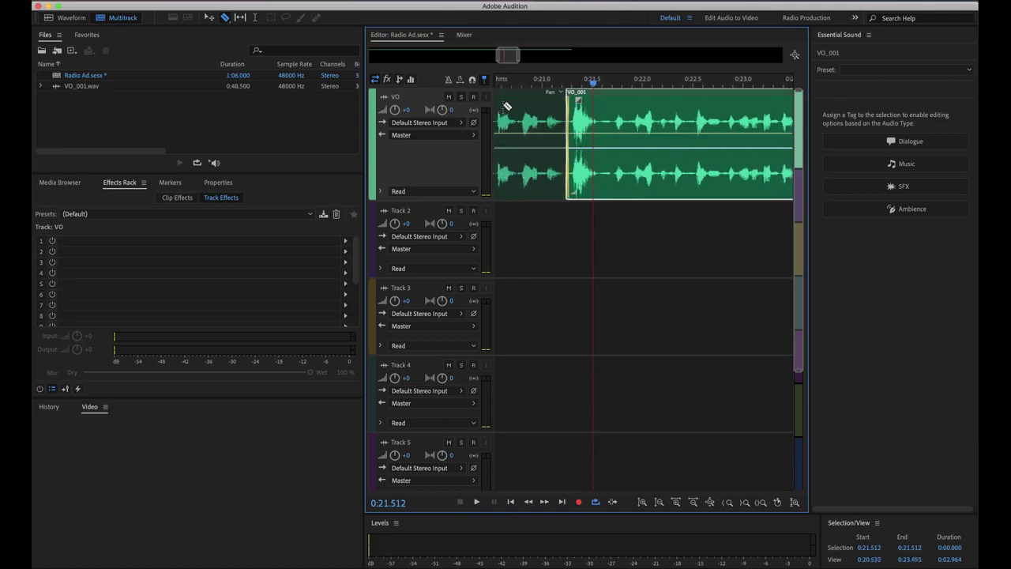
scroll(507, 106, left, 1)
click(502, 82)
key(space)
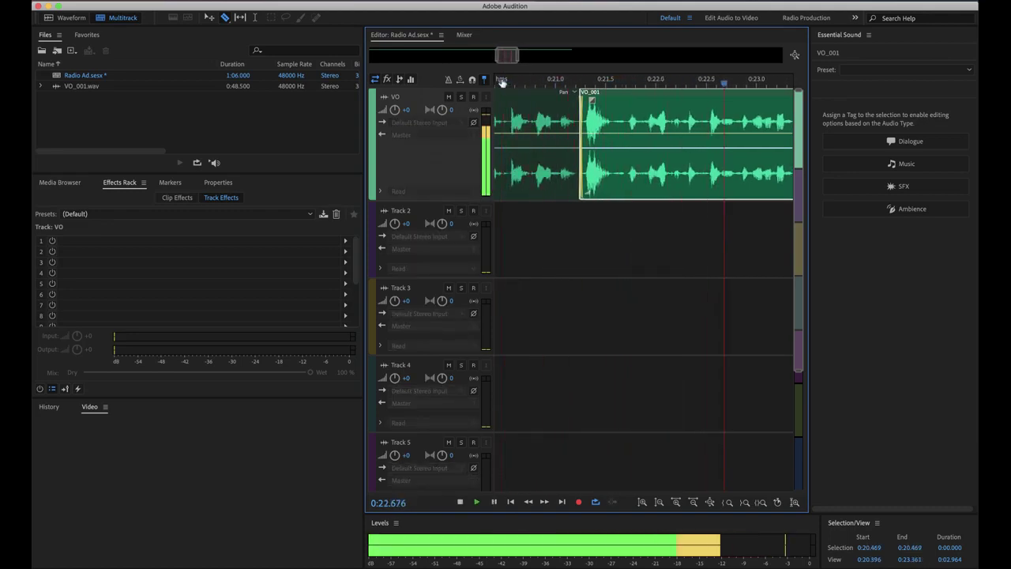
key(space)
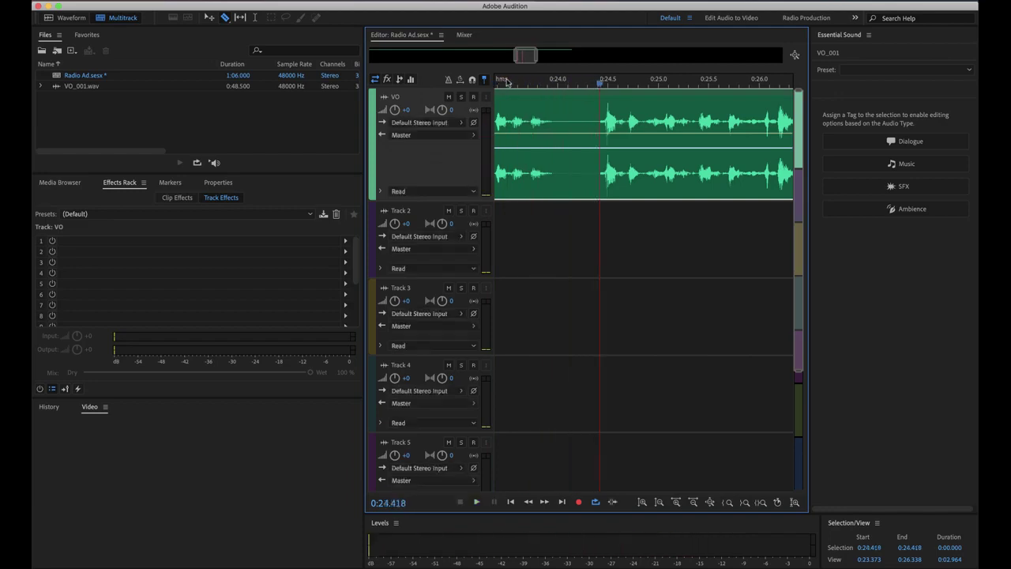
- Cut out the VO pause between about 24.0 and 24.4 seconds and move the later clip back to close the gap
click(559, 125)
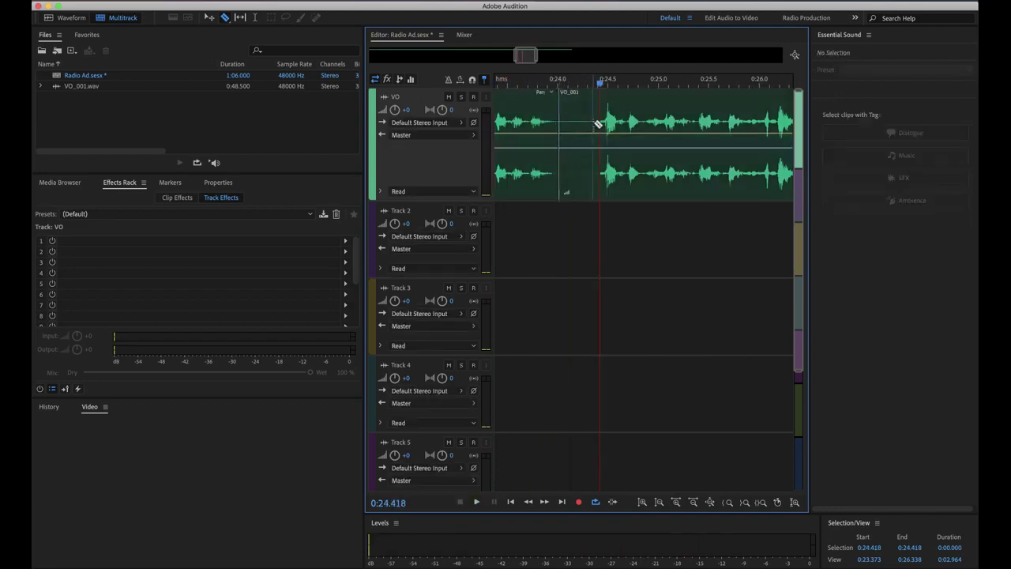
click(597, 123)
click(584, 95)
key(Delete)
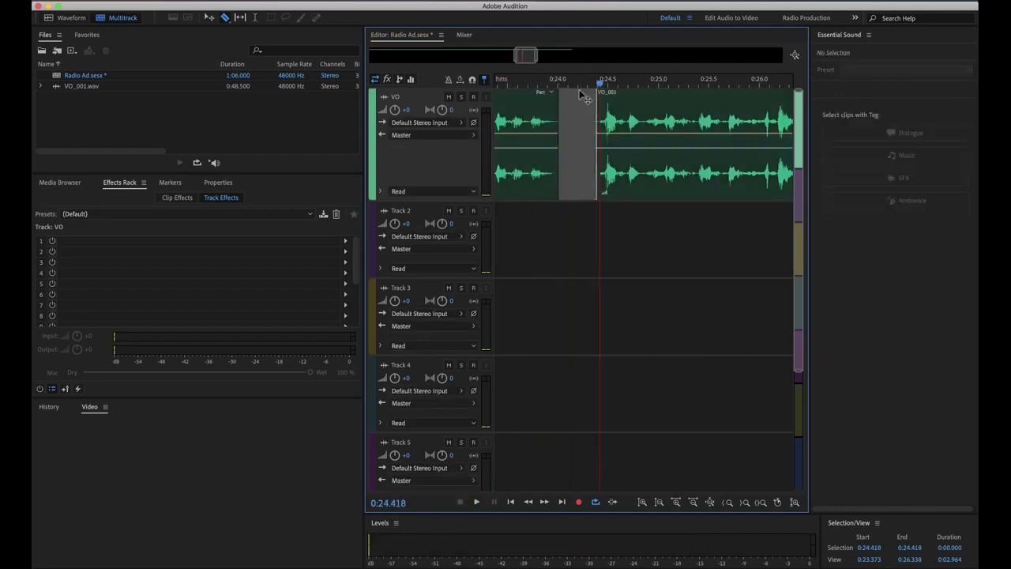
drag(636, 95, 592, 90)
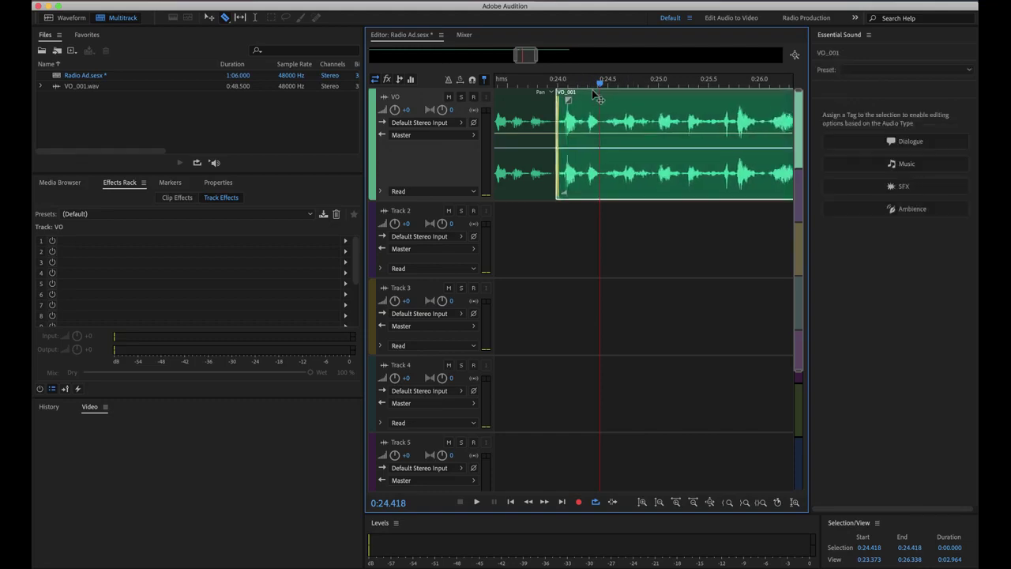
- Play the VO across the edit at about 24.0 seconds, from about 23.5 to 28.2 seconds
click(505, 87)
key(space)
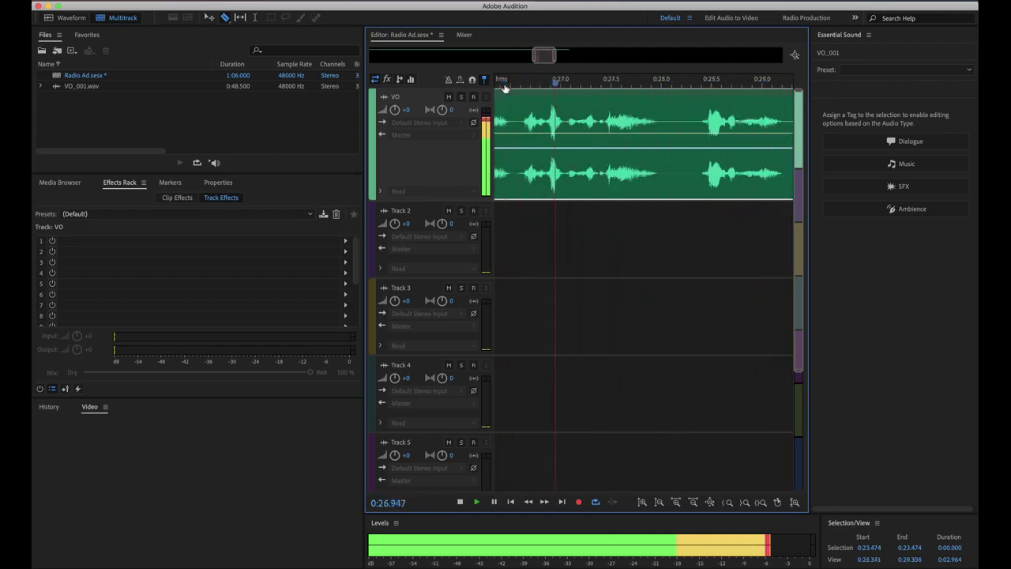
key(space)
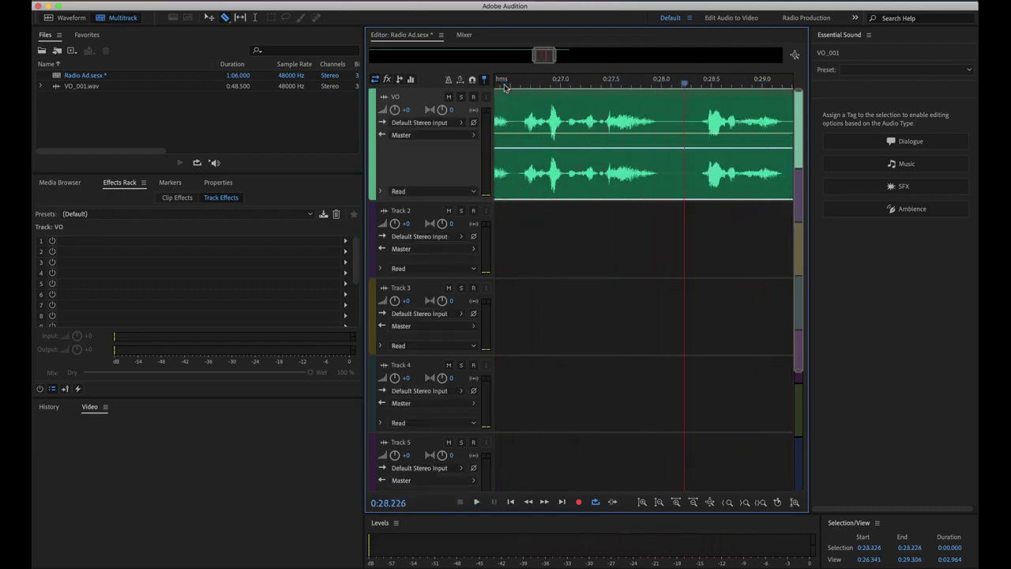
- Cut out the VO pause between about 28.0 and 28.4 seconds and move the later clip back to close the gap
click(663, 126)
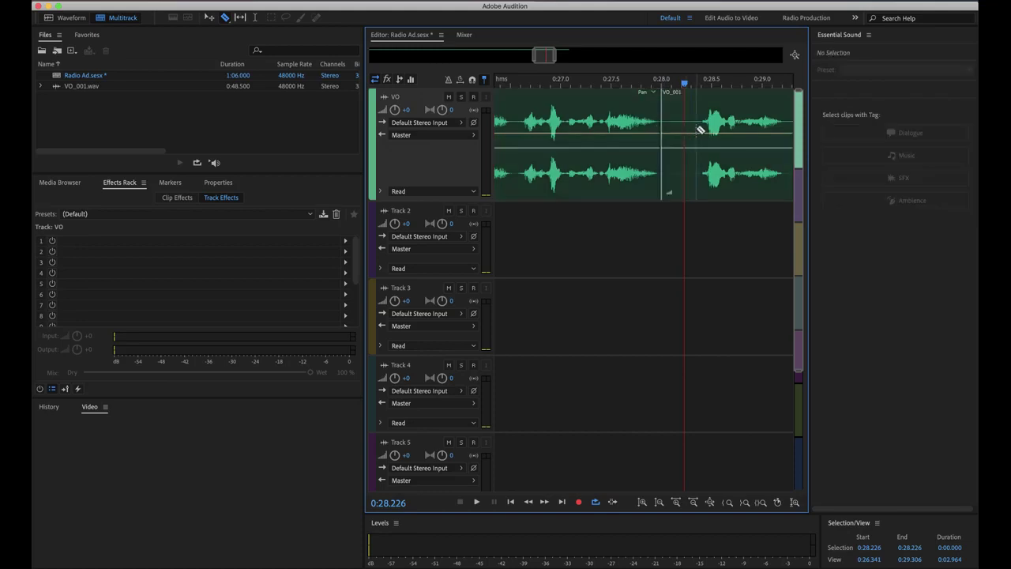
click(700, 126)
click(677, 93)
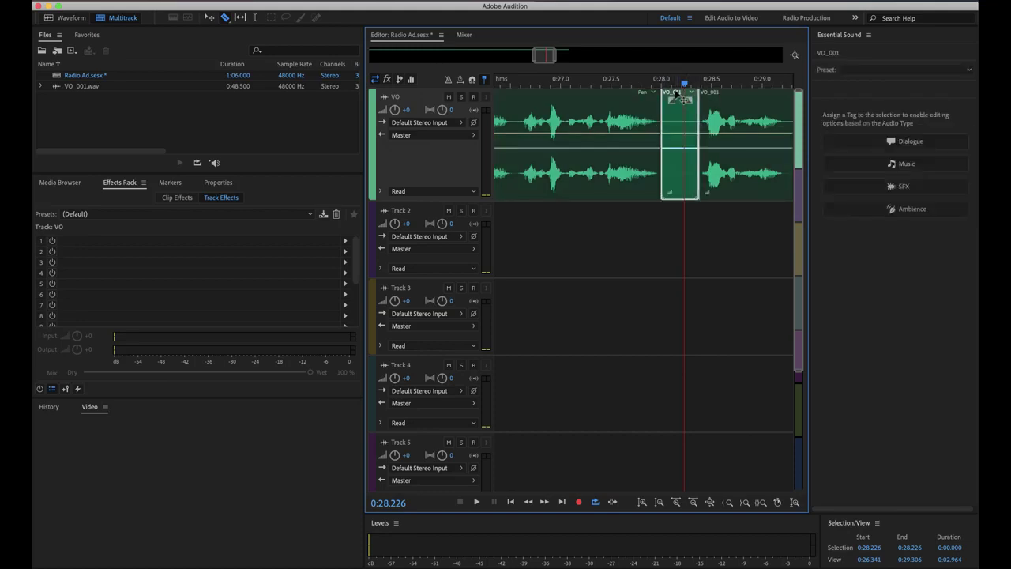
key(Delete)
drag(741, 99, 700, 92)
- Play the VO across the edit at about 28.0 seconds, from about 27.1 to 31.5 seconds
click(602, 83)
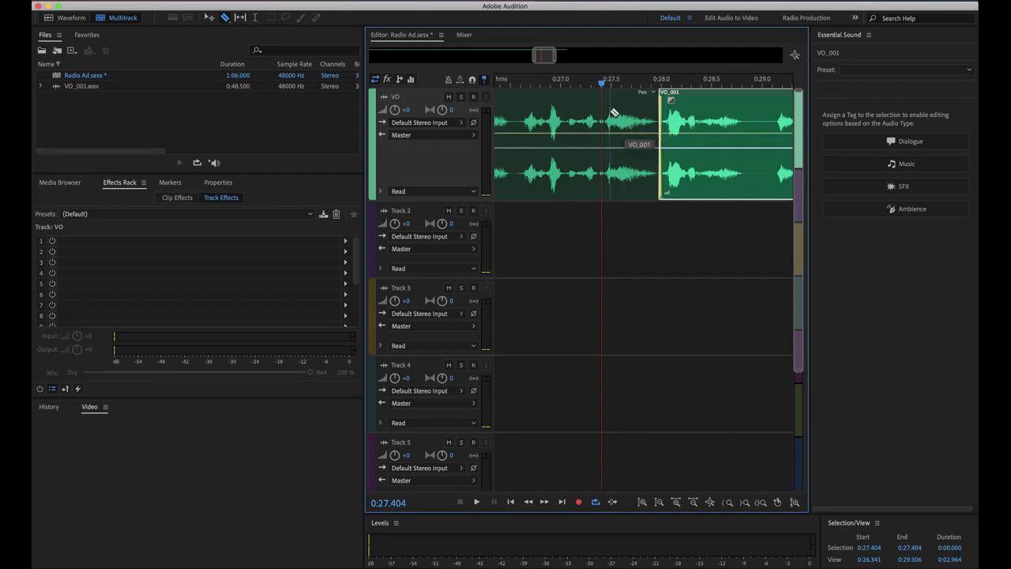
click(572, 85)
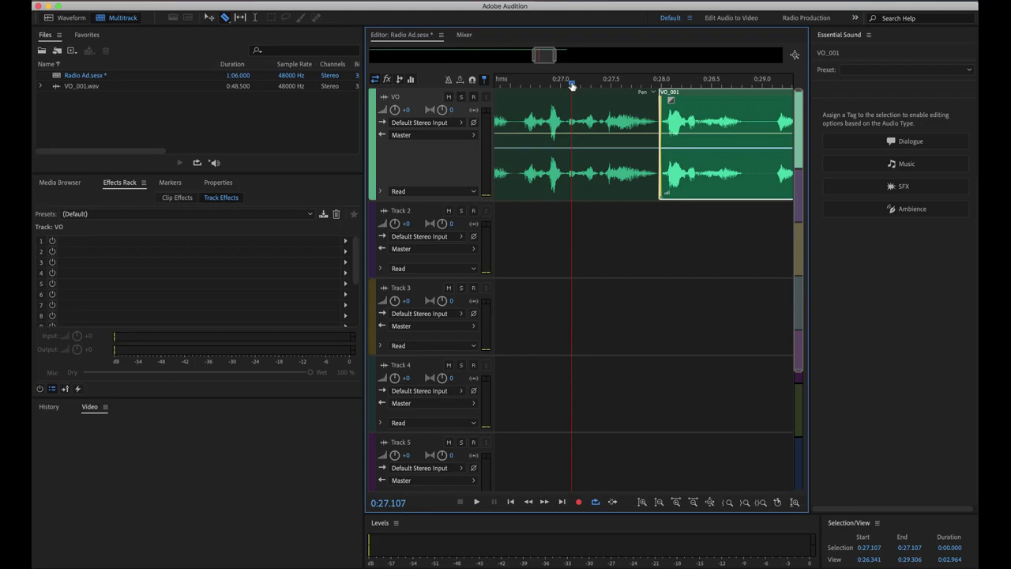
key(space)
key(space)
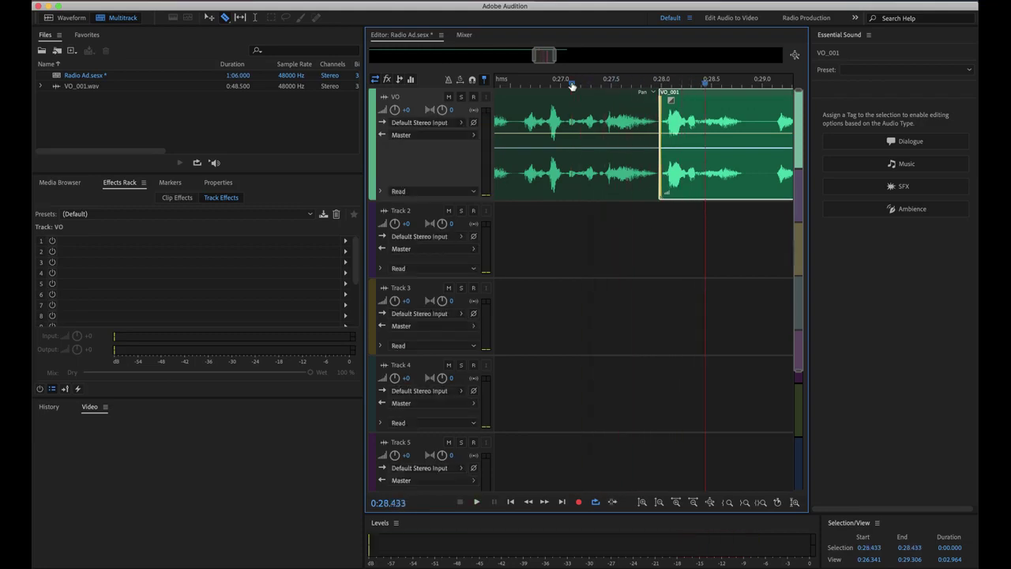
key(space)
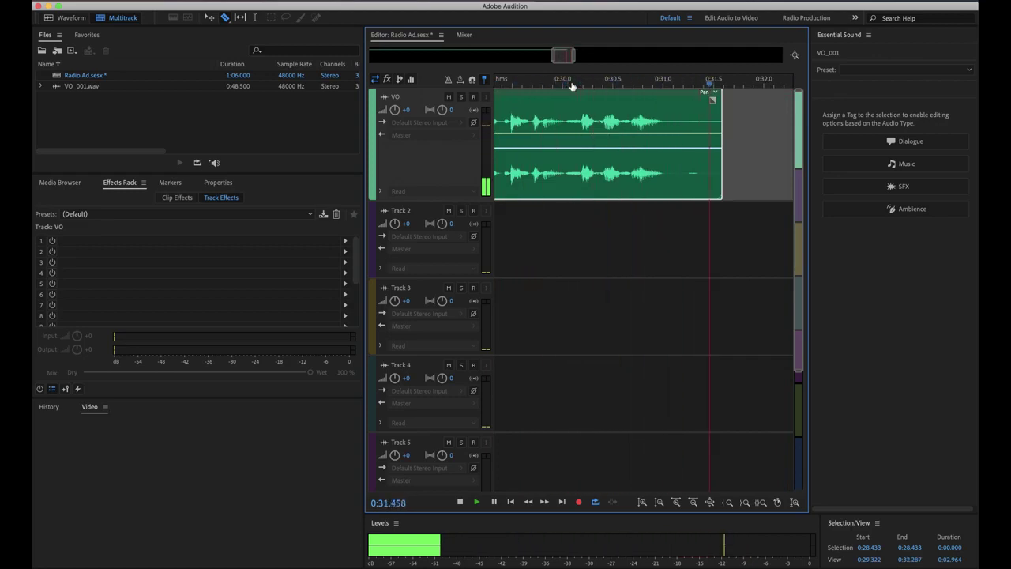
key(space)
- Cut out the VO pause between about 28.9 and 29.1 seconds and move the last clip back to close the gap
scroll(640, 266, left, 10)
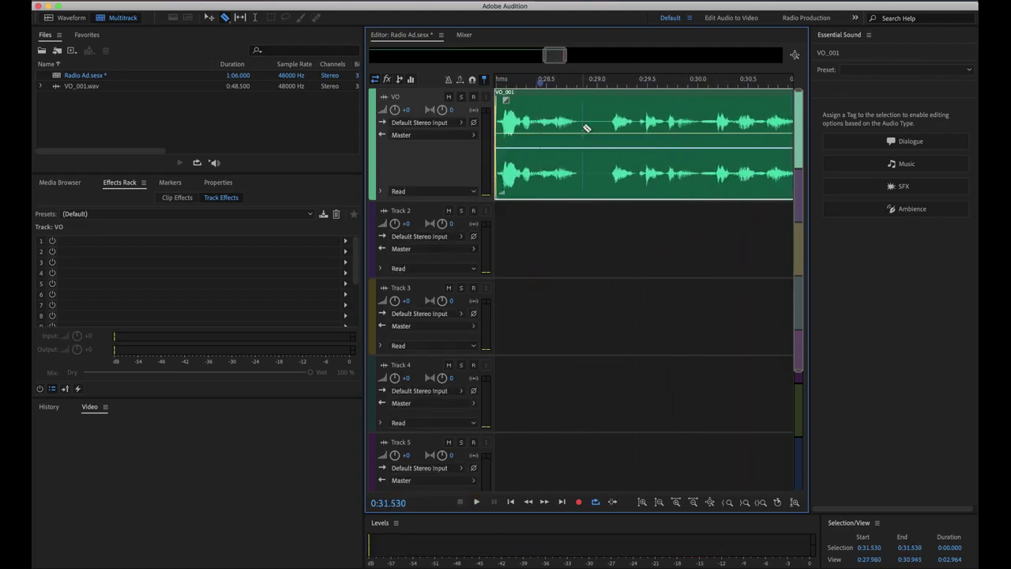
click(583, 125)
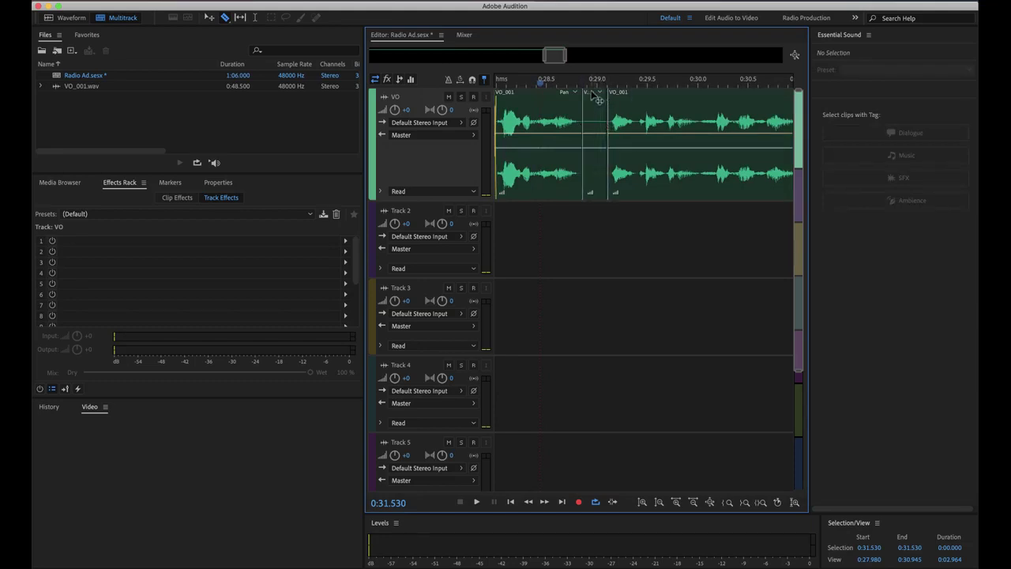
click(594, 96)
click(644, 86)
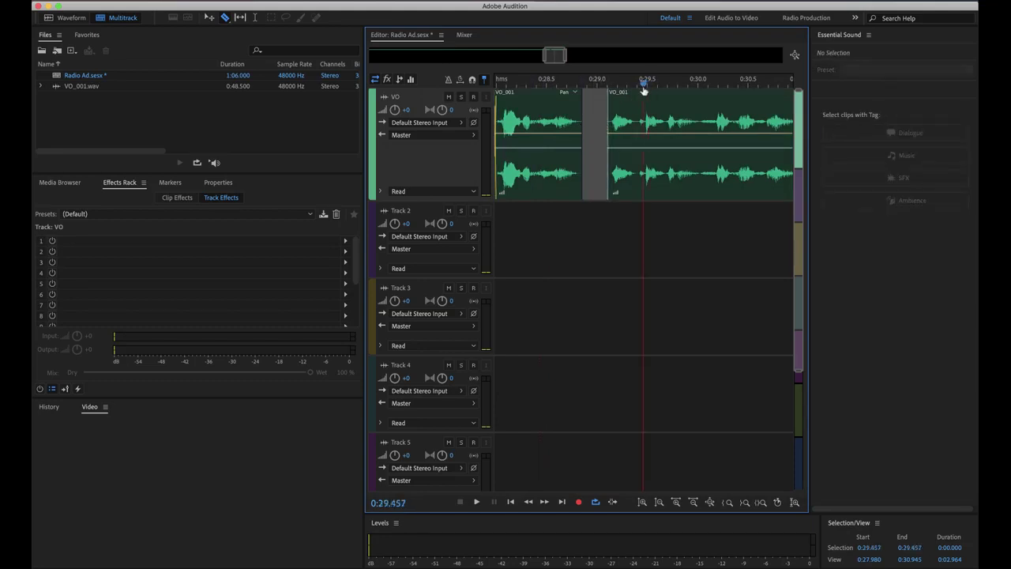
drag(663, 94, 642, 99)
scroll(707, 178, right, 3)
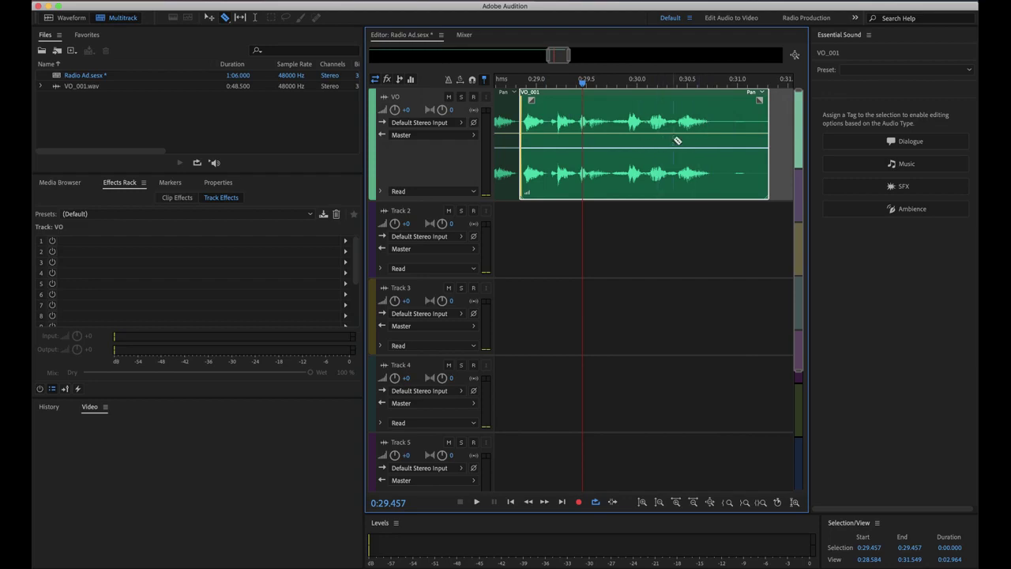
- Select all the VO clips and move them together to the very start of the session at 0:00
key(super+s)
drag(547, 54, 368, 69)
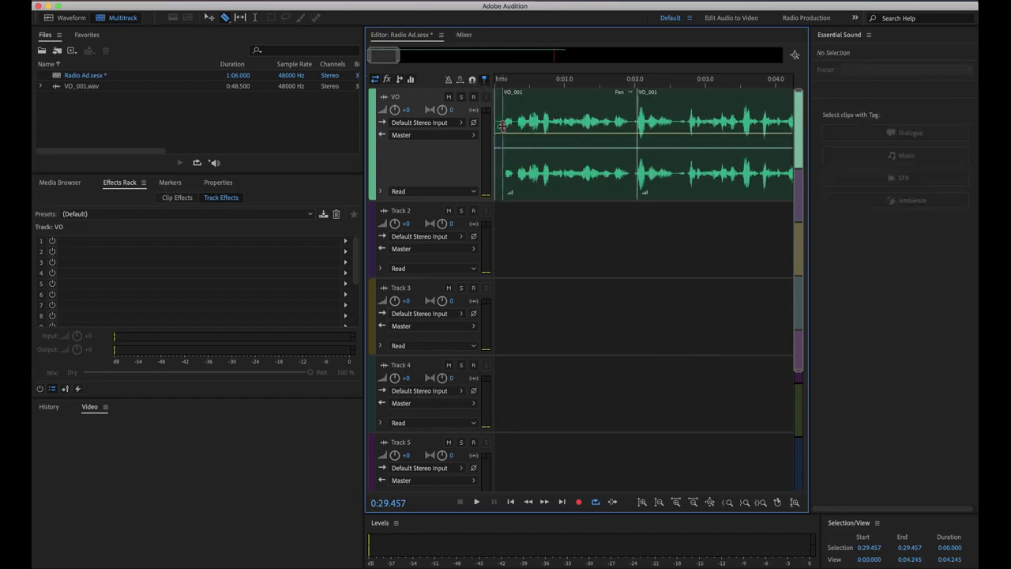
drag(507, 128, 503, 96)
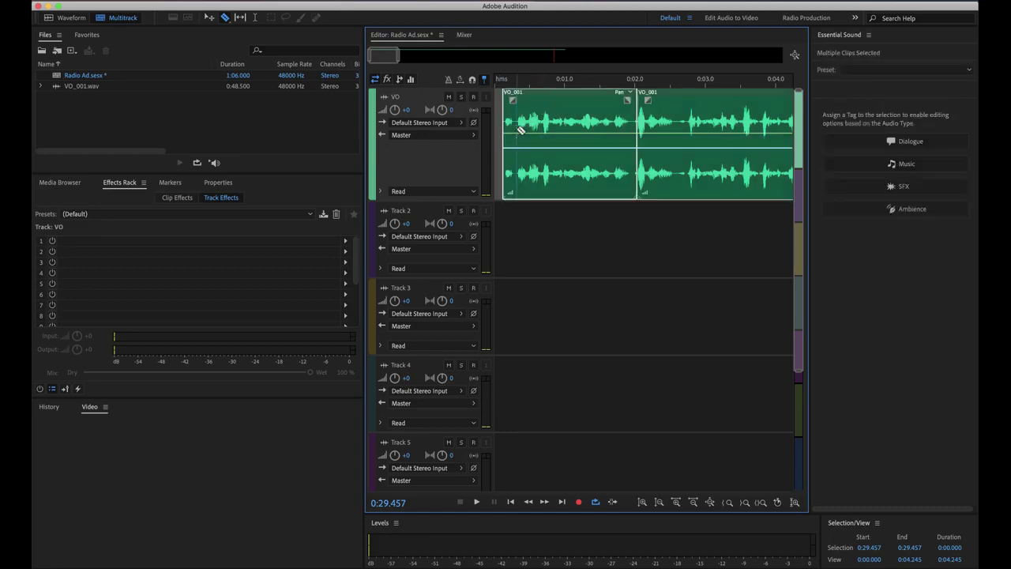
key(super+a)
drag(534, 92, 524, 92)
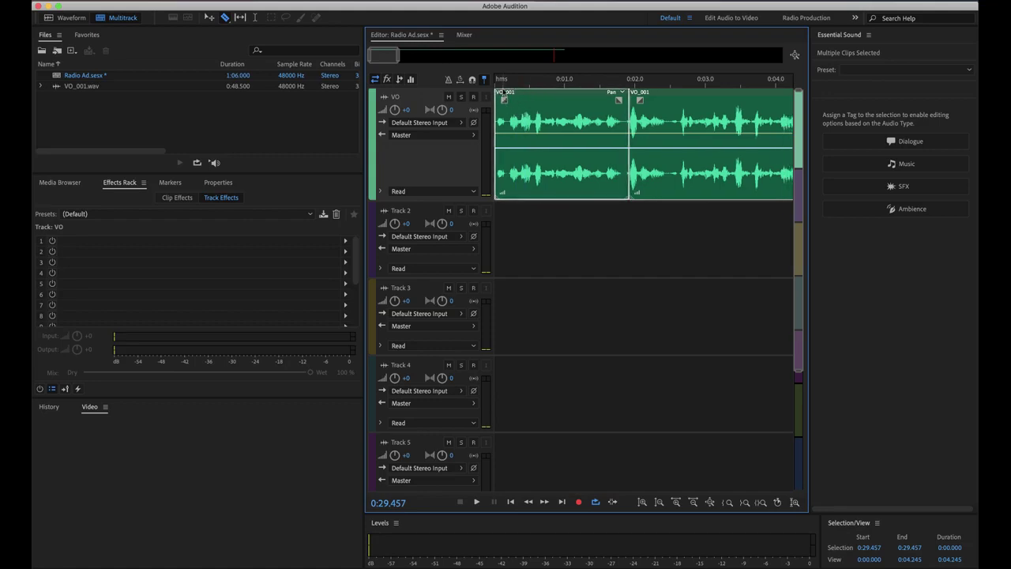
- Play the opening of the VO from 0:00 to about 2.2 seconds
click(512, 79)
key(space)
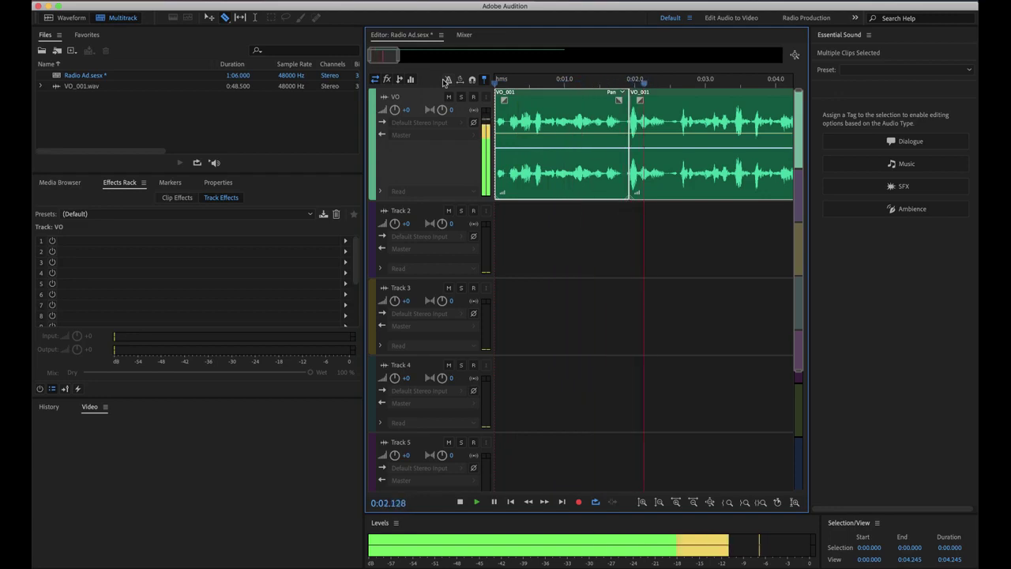
key(space)
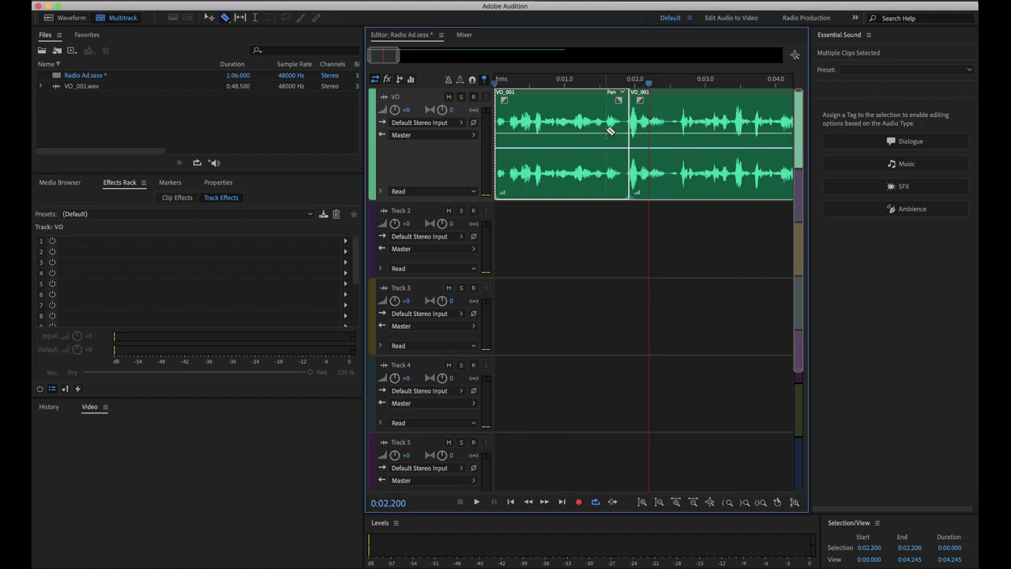
- Crossfade the VO joins at about 1.9 and 5.2 seconds by moving all clips after each join slightly earlier
super+click(577, 96)
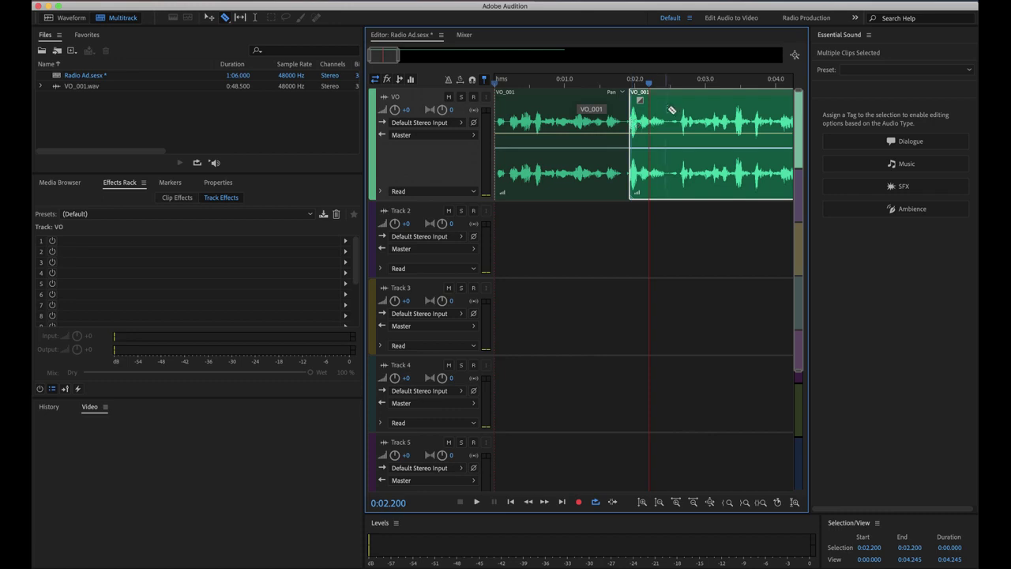
drag(673, 97, 671, 96)
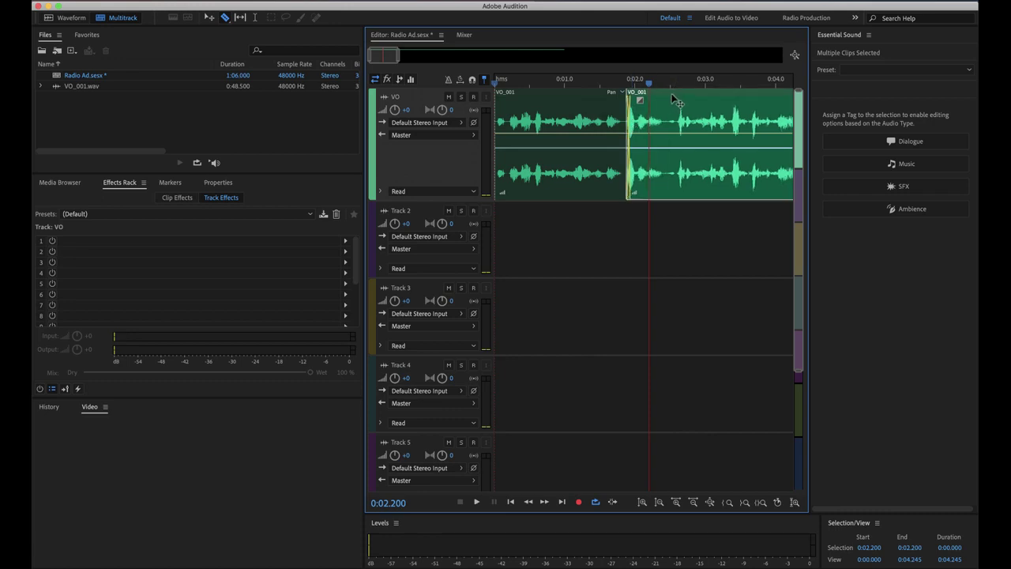
scroll(698, 115, right, 10)
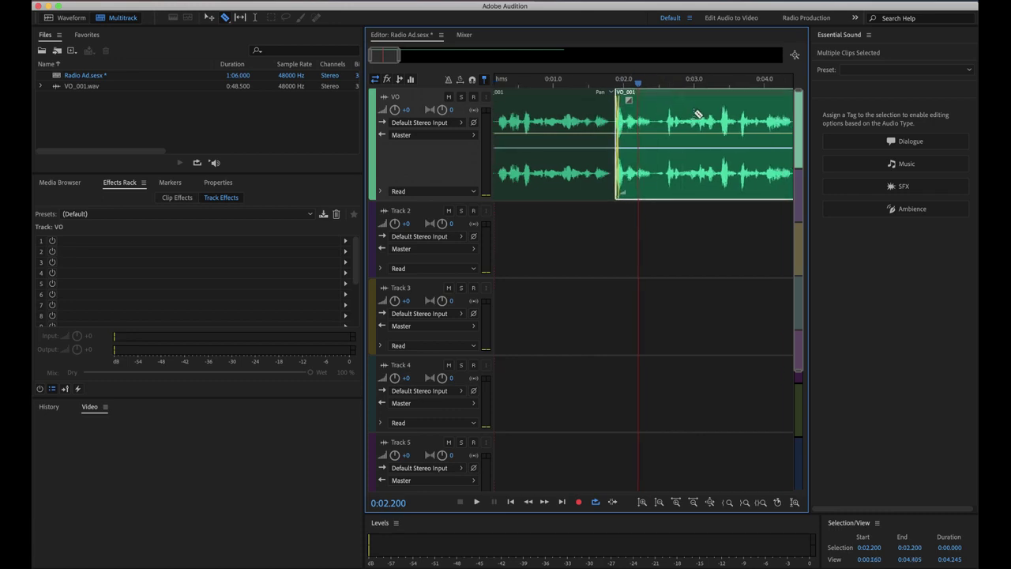
scroll(698, 114, right, 1)
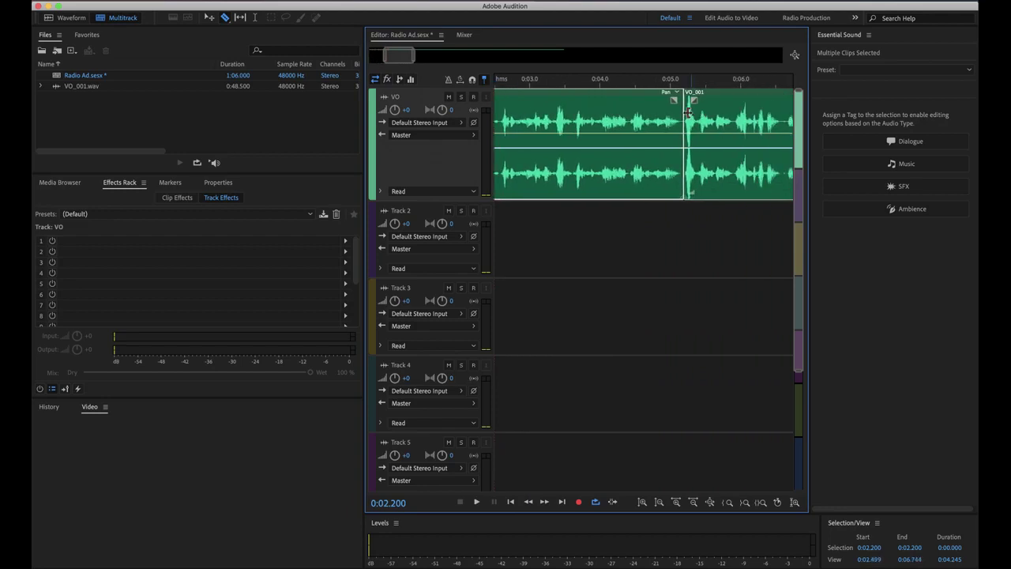
super+click(642, 94)
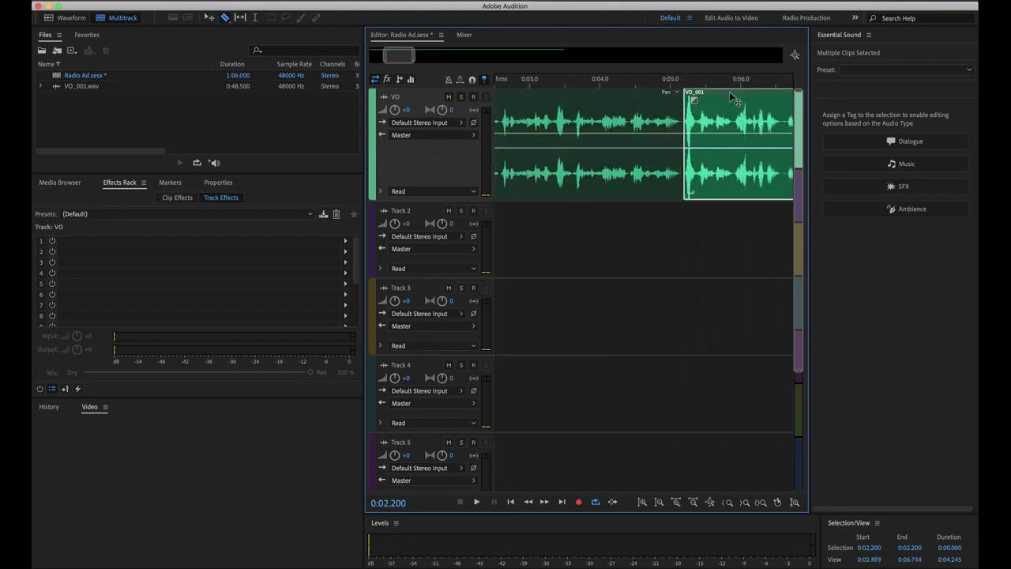
drag(729, 92, 727, 92)
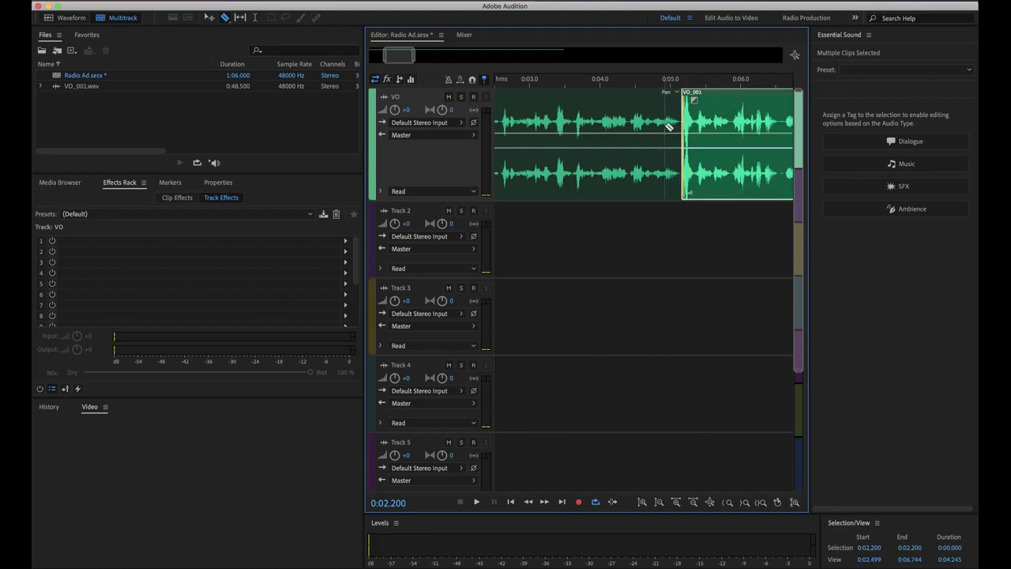
- Crossfade the VO joins at about 9.9 and 12.8 seconds by shifting every clip after each join slightly earlier
scroll(720, 143, right, 3)
scroll(720, 143, right, 10)
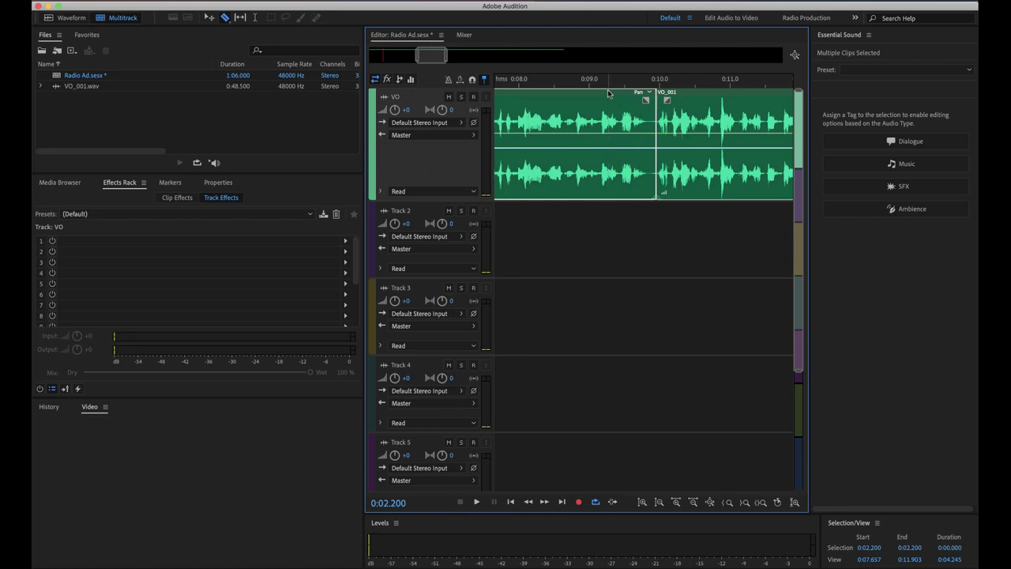
super+click(608, 94)
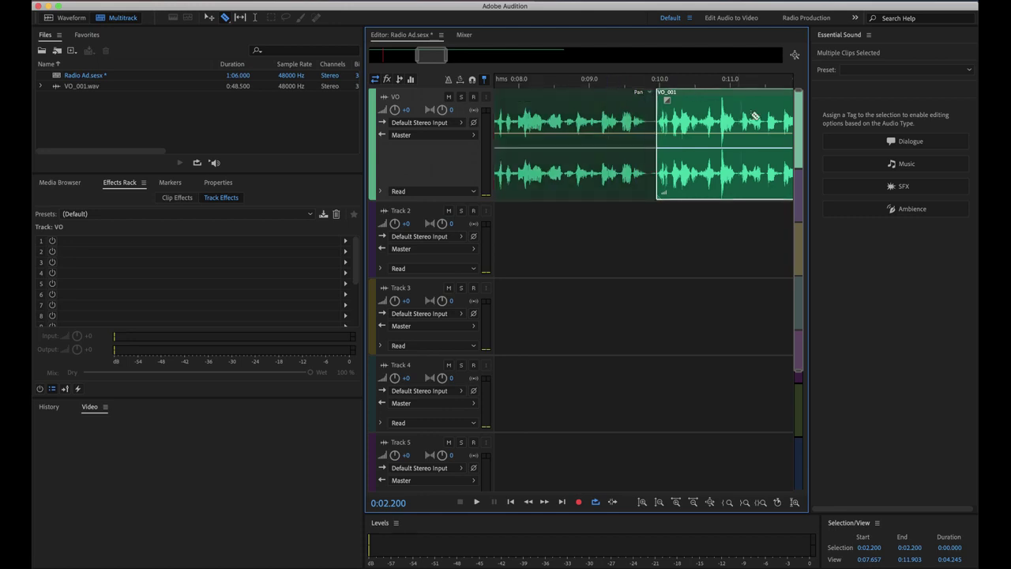
click(704, 83)
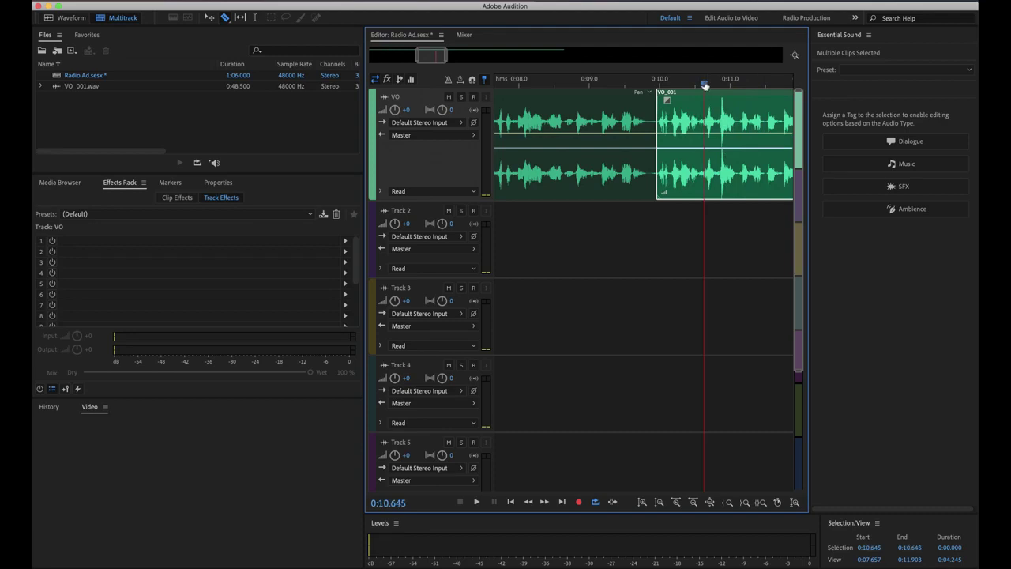
drag(703, 89, 700, 93)
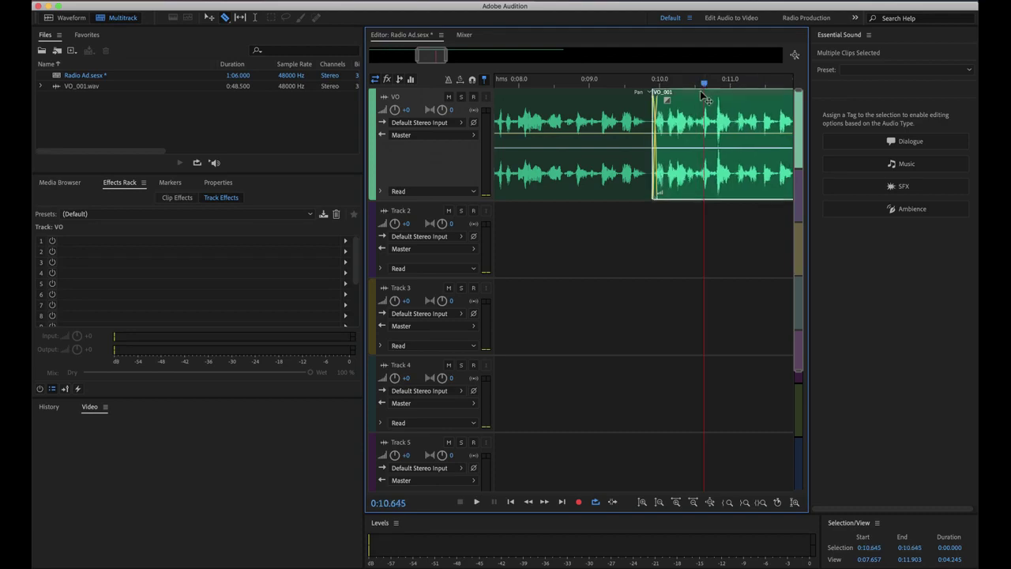
drag(653, 126, 689, 125)
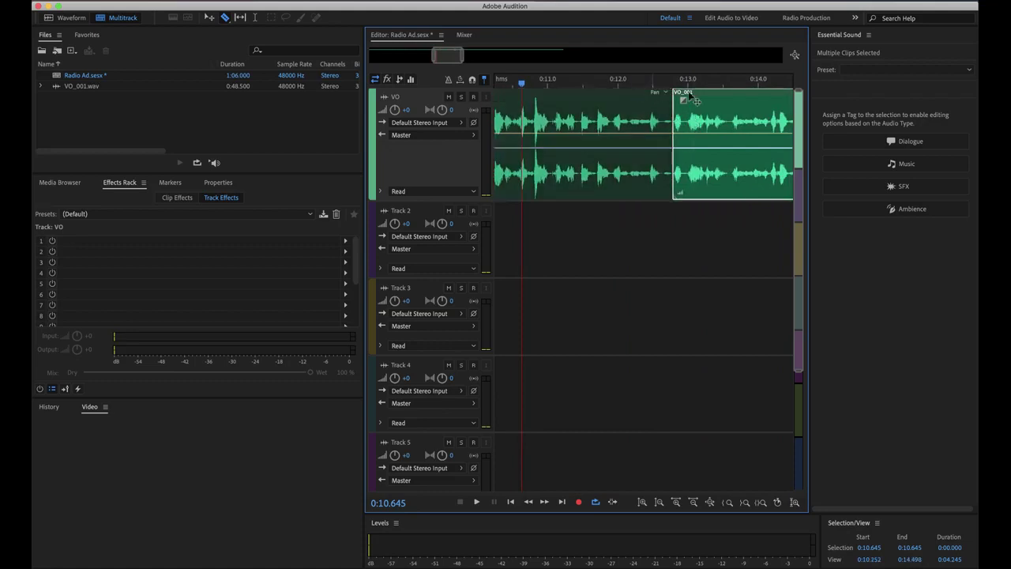
drag(730, 93, 727, 92)
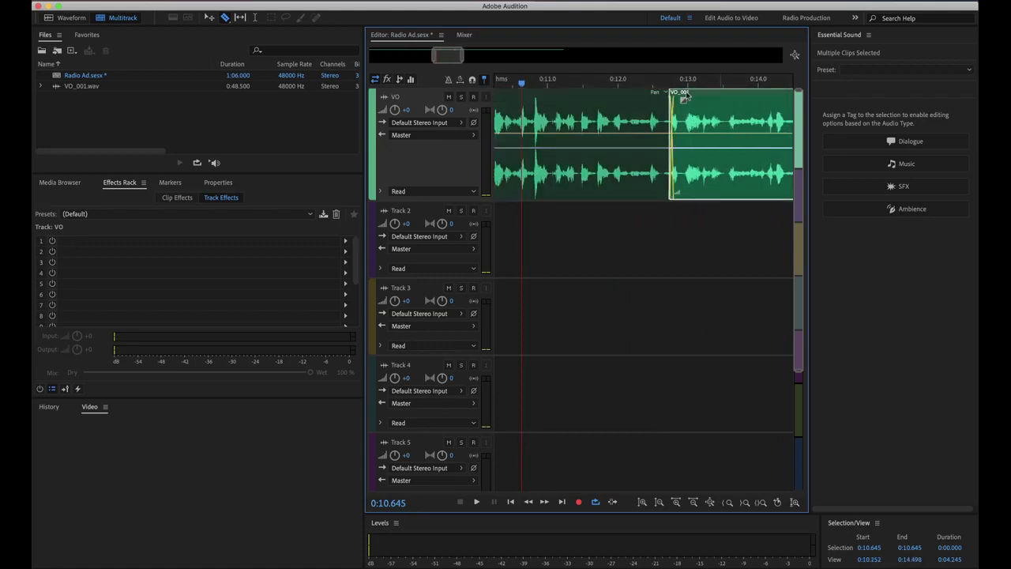
- Overlap the VO clips at the joins near 16.2 and 18.8 seconds by moving all following clips slightly earlier
click(609, 84)
scroll(612, 91, right, 10)
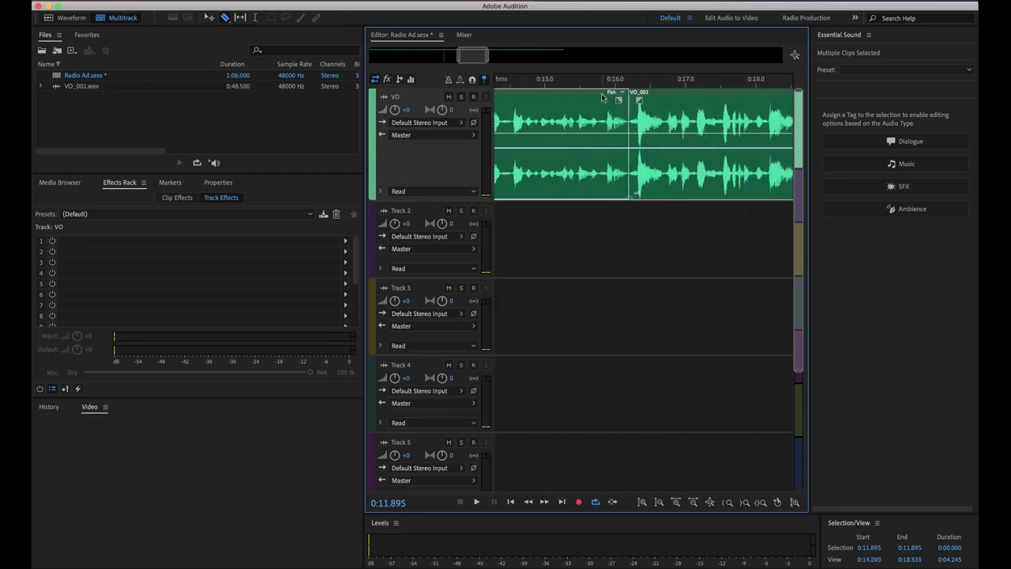
click(632, 106)
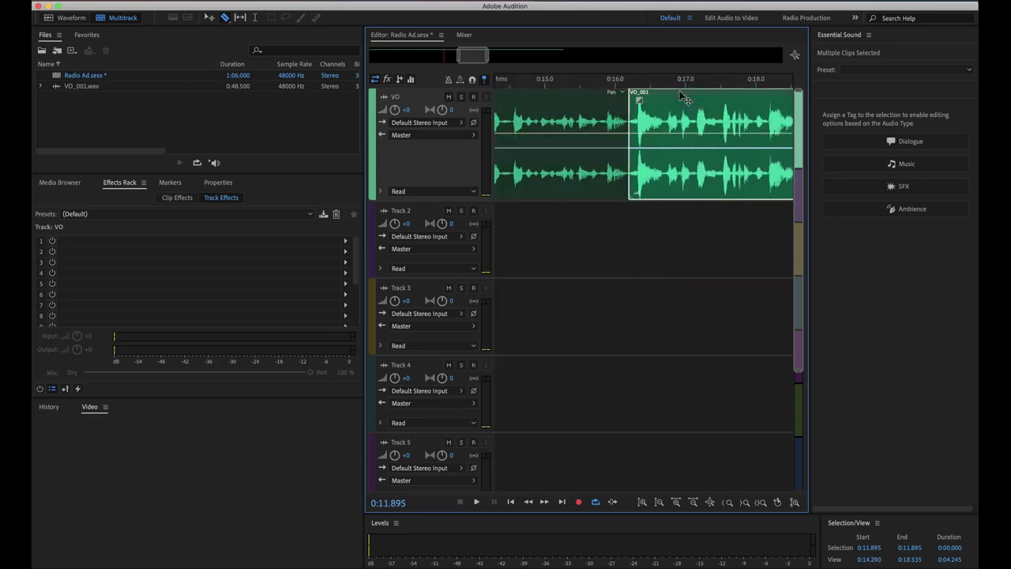
drag(681, 94, 679, 94)
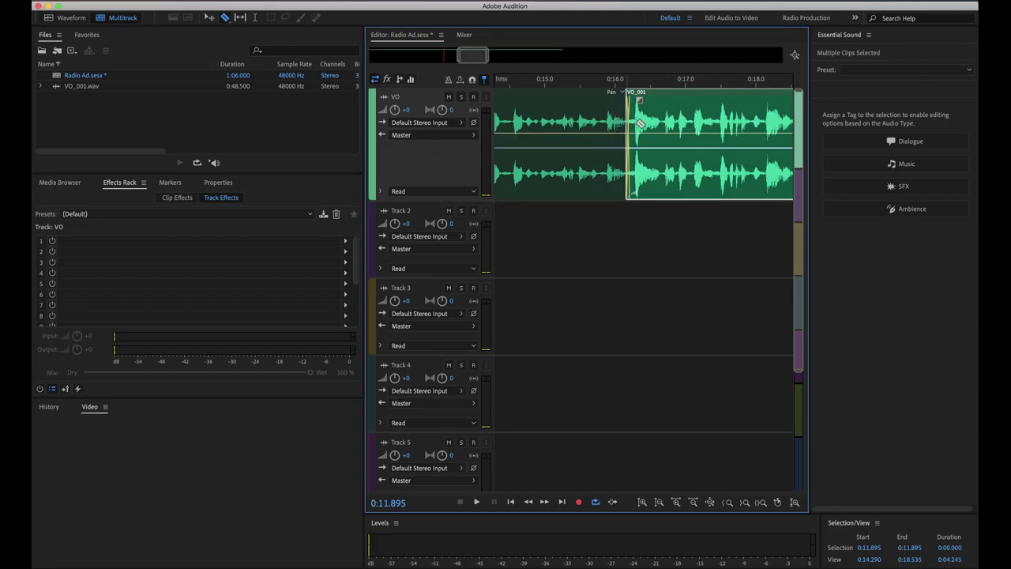
scroll(671, 118, right, 5)
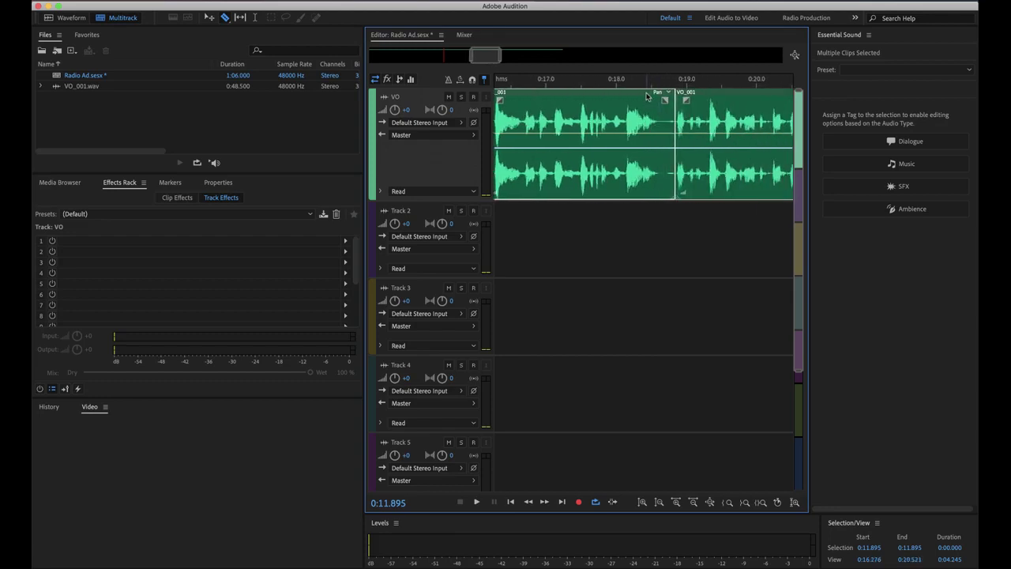
click(695, 99)
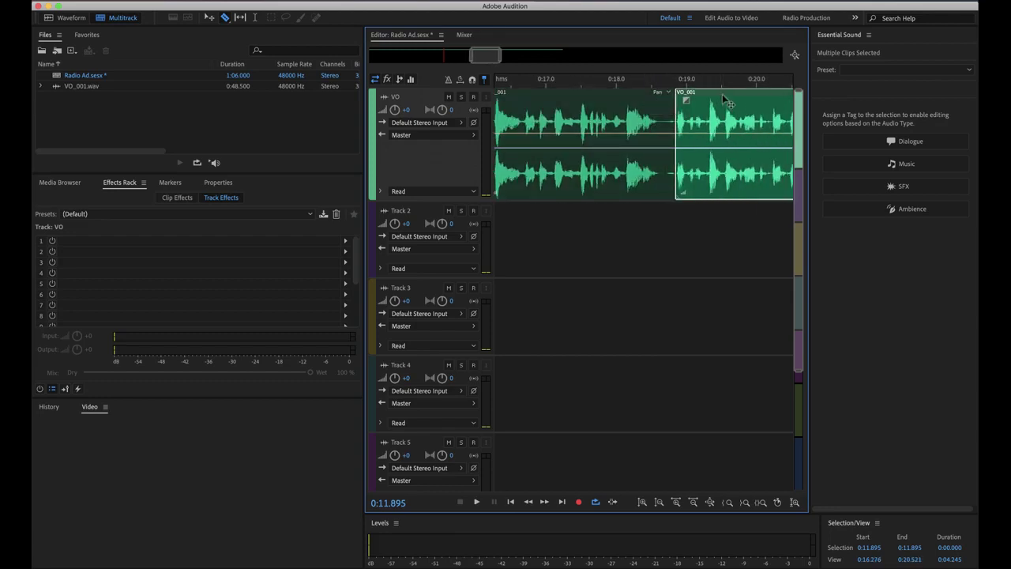
drag(723, 98, 718, 99)
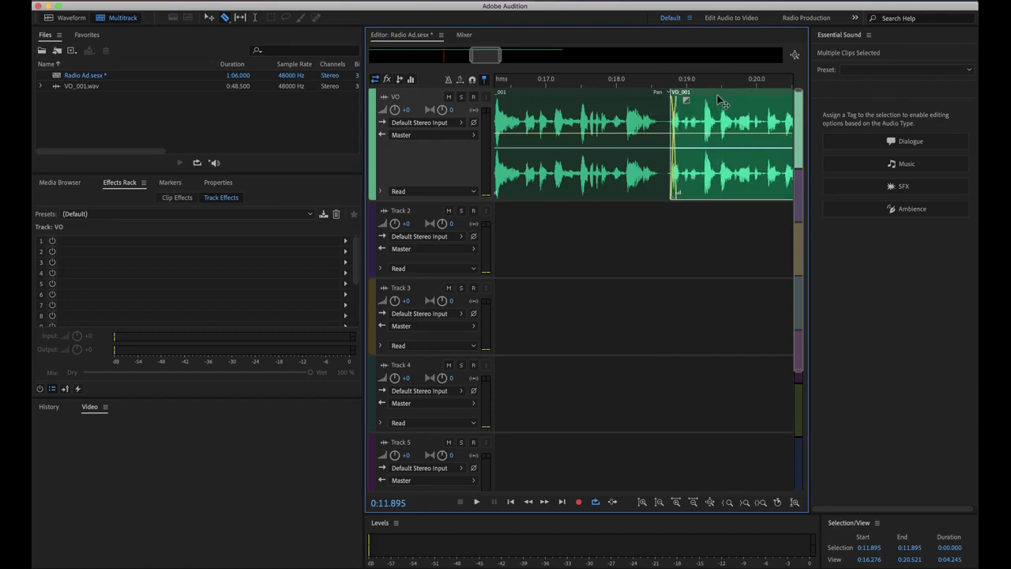
- Overlap the VO clips at the join near 20.9 seconds by moving all following clips slightly earlier
scroll(689, 150, right, 5)
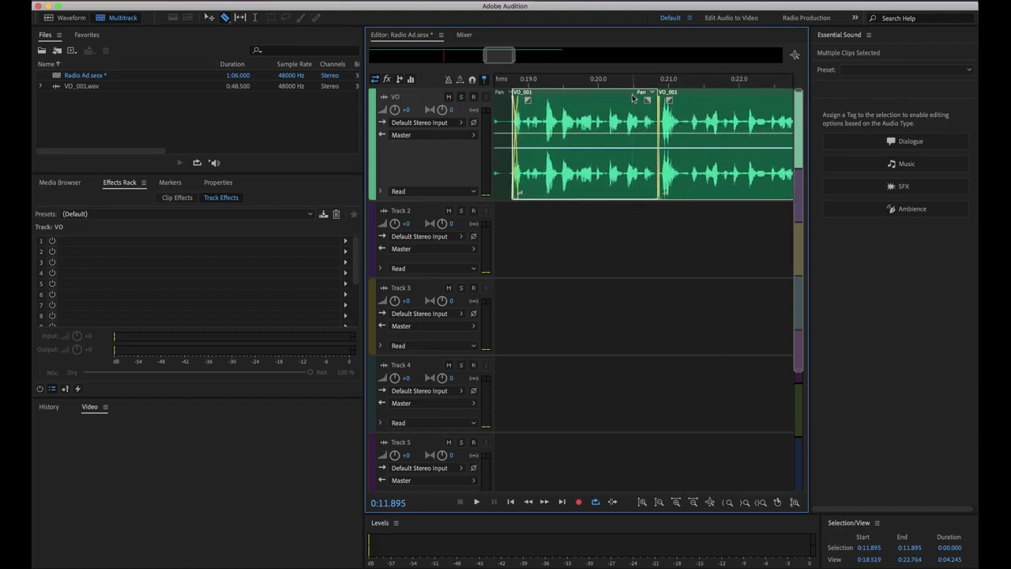
click(640, 97)
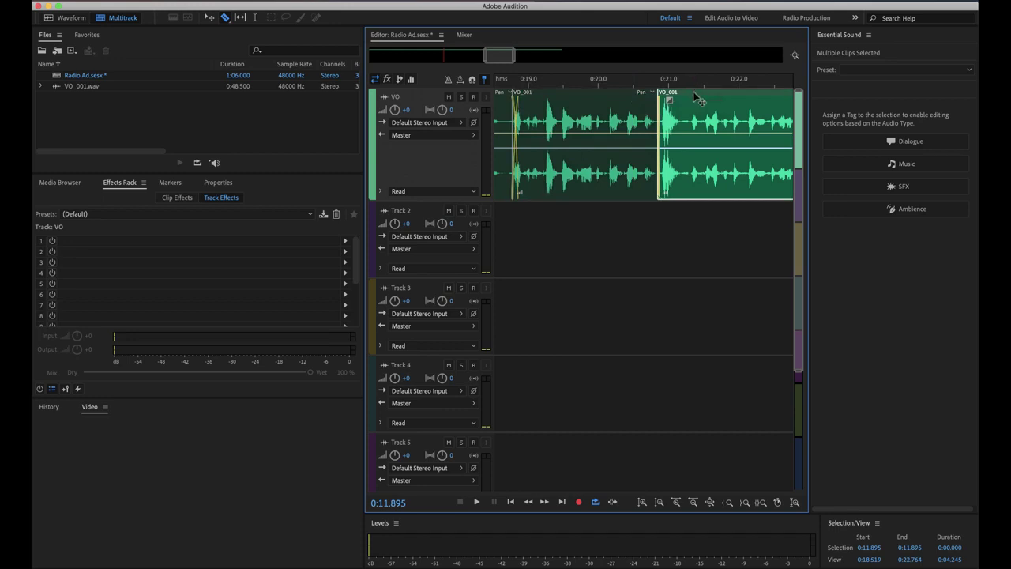
drag(696, 94, 692, 94)
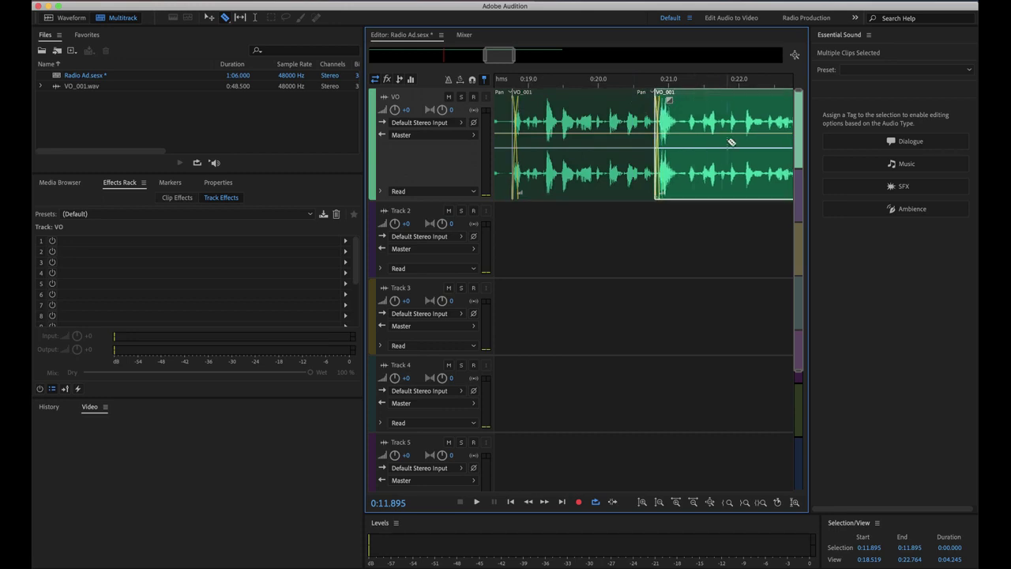
scroll(730, 142, right, 7)
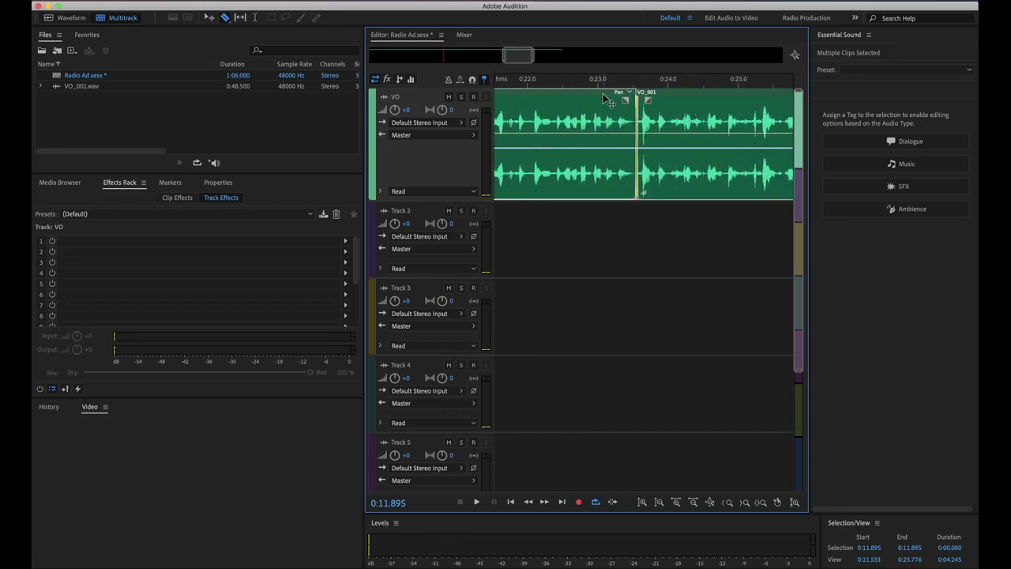
- Overlap the VO clips at the joins near 23.5, 27.5 and 28.3 seconds by moving the following clips slightly earlier, and save the session
drag(672, 90, 668, 91)
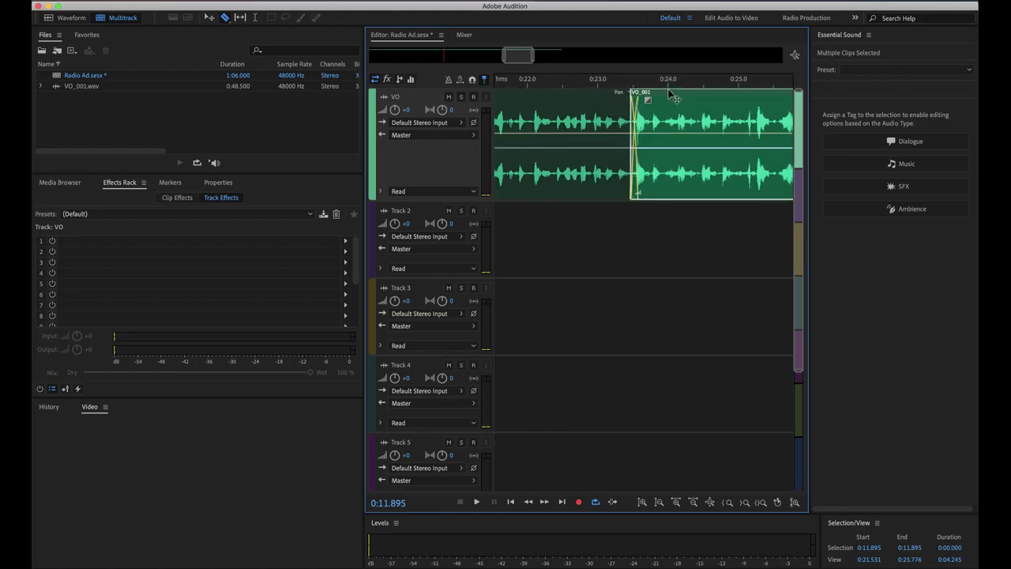
scroll(729, 142, right, 7)
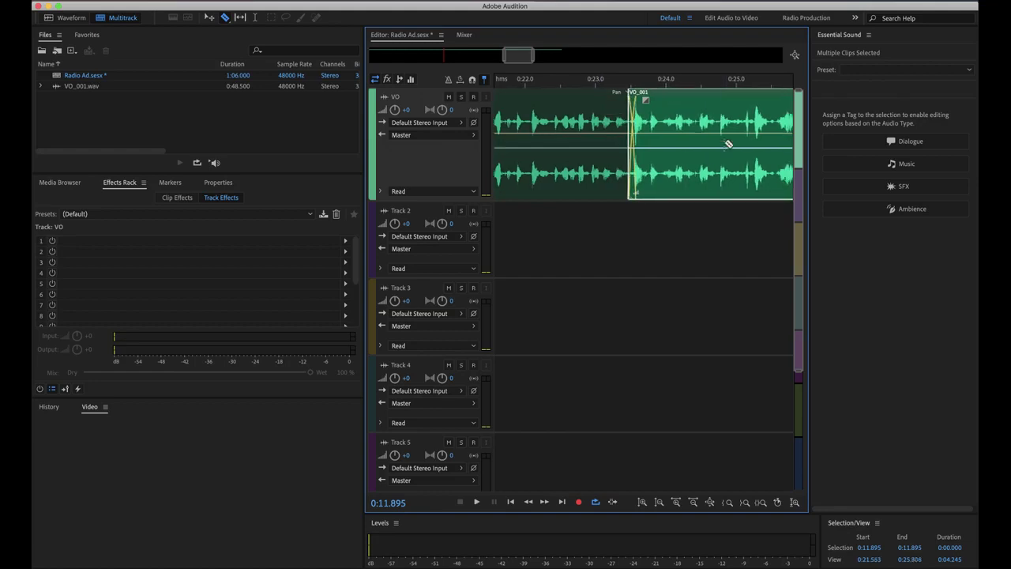
scroll(695, 138, right, 2)
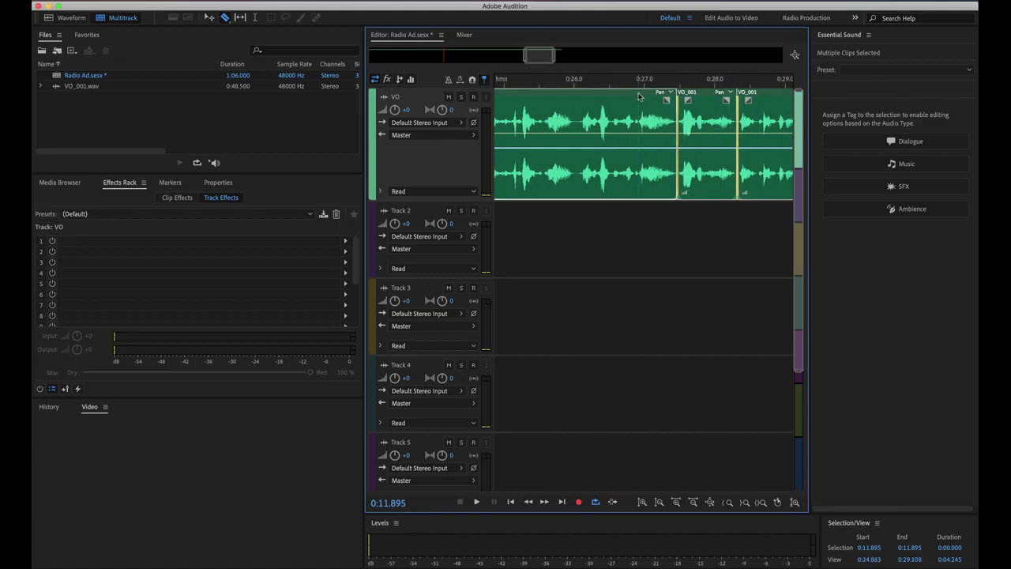
drag(703, 96, 702, 95)
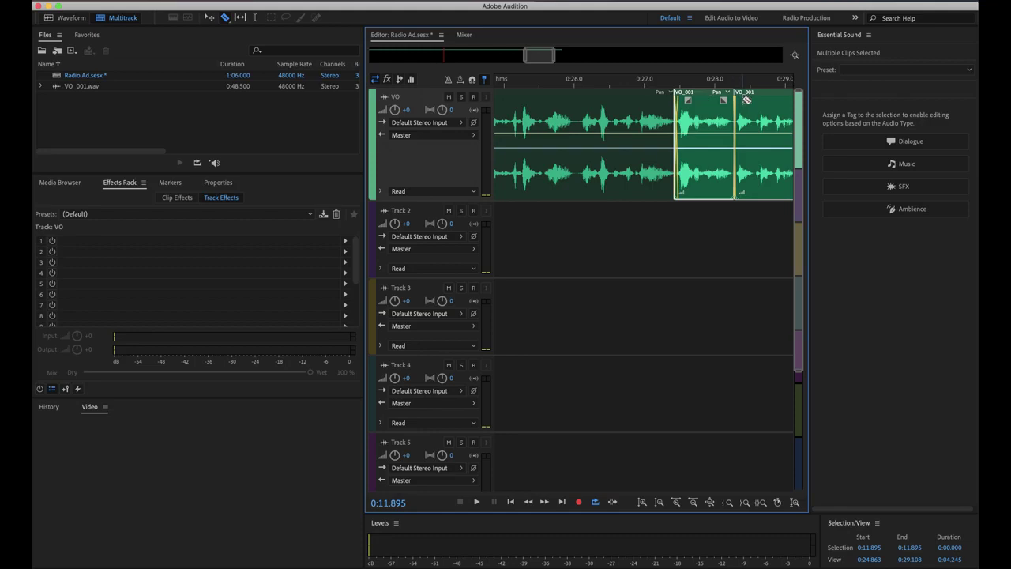
click(757, 96)
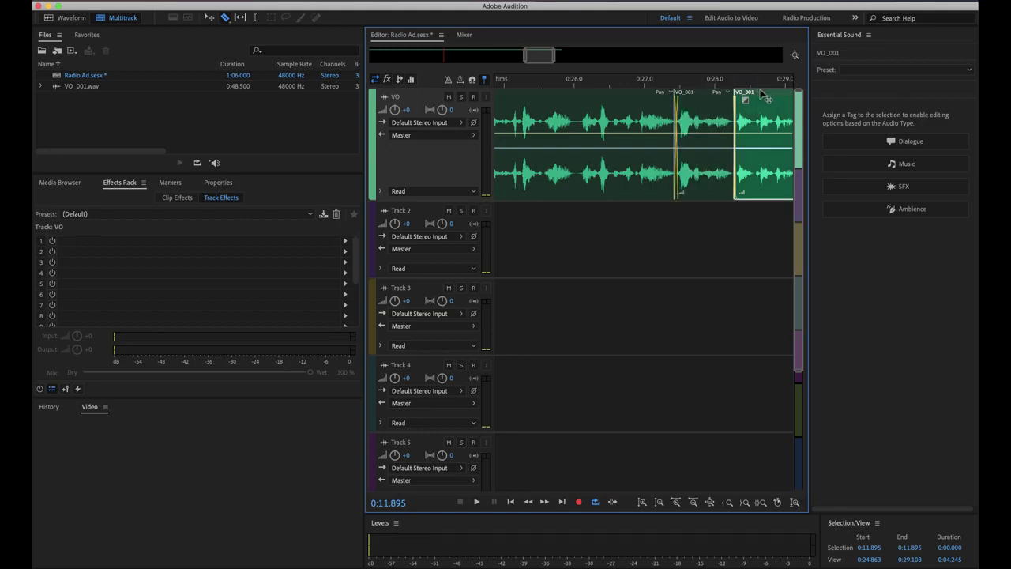
scroll(735, 174, right, 5)
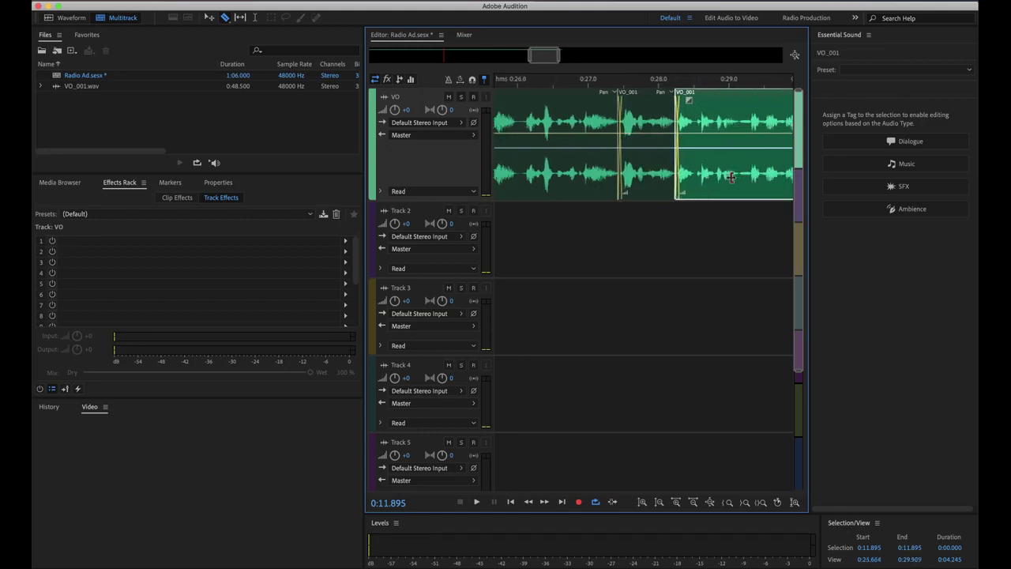
scroll(731, 177, right, 1)
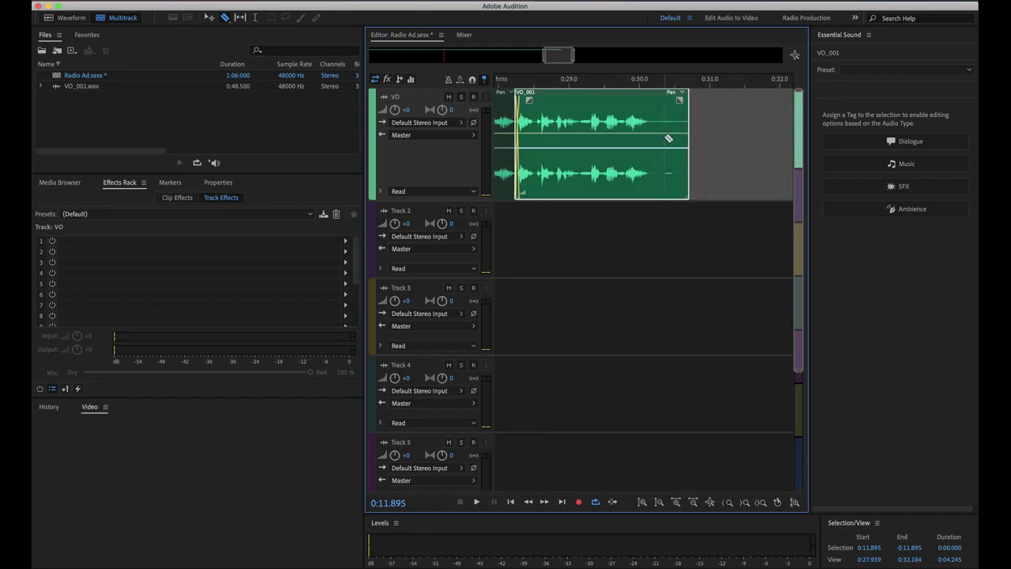
key(super+s)
- Try cutting a short piece from the last VO clip's tail near 30.2 seconds, overlapping the remainder with the preceding clip and playing the ending
click(651, 129)
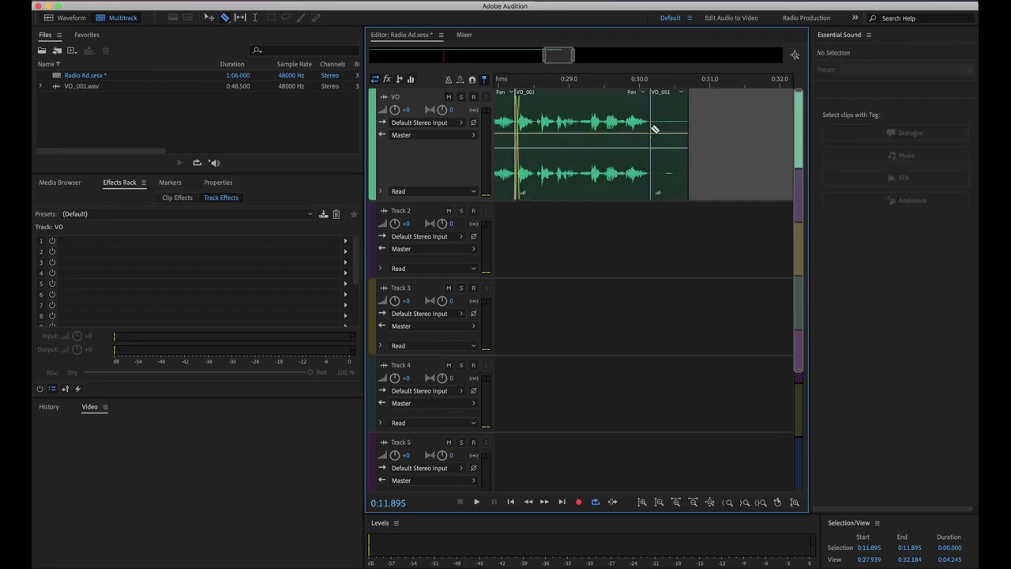
click(656, 134)
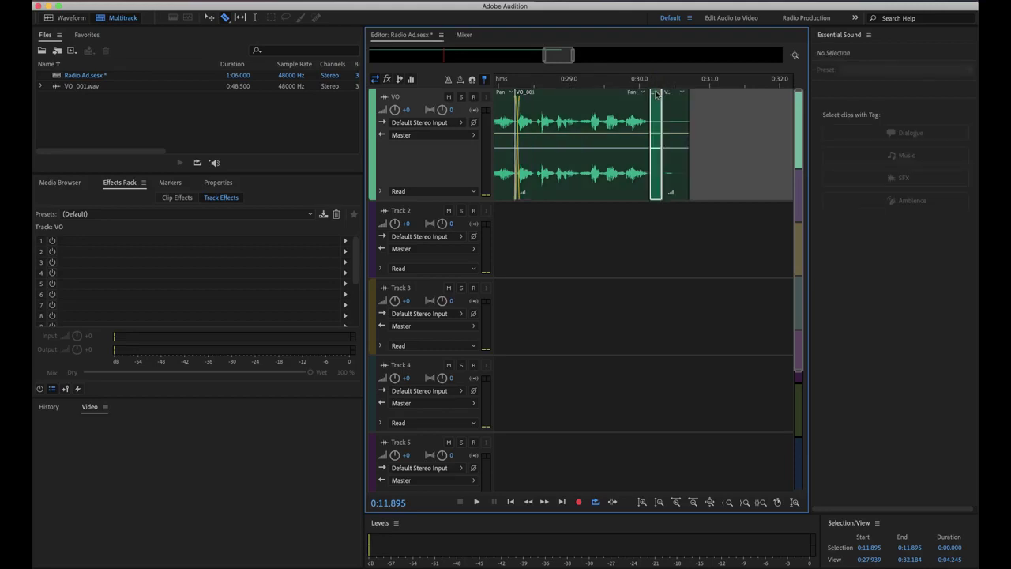
key(Delete)
drag(675, 96, 662, 96)
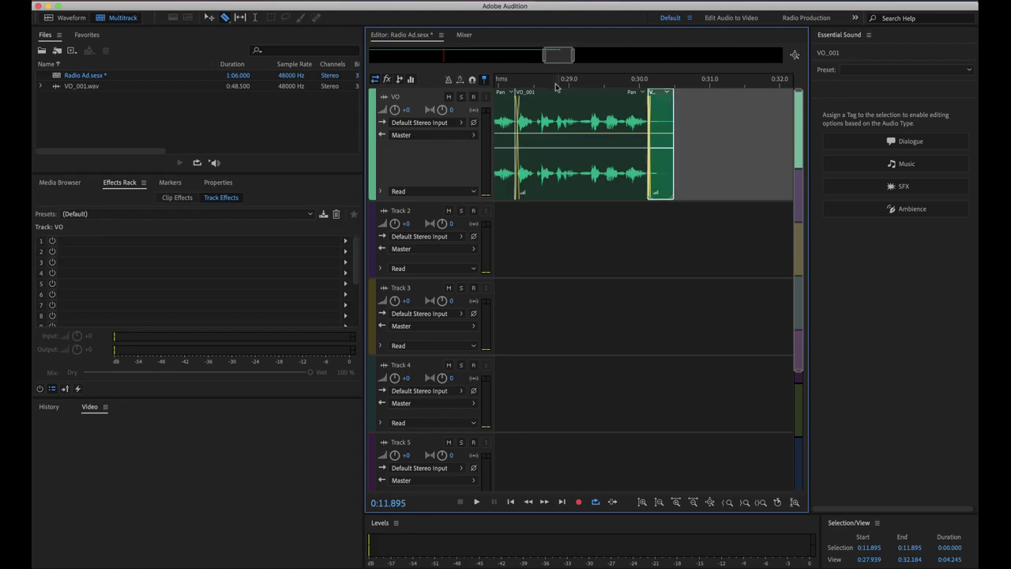
click(539, 85)
key(space)
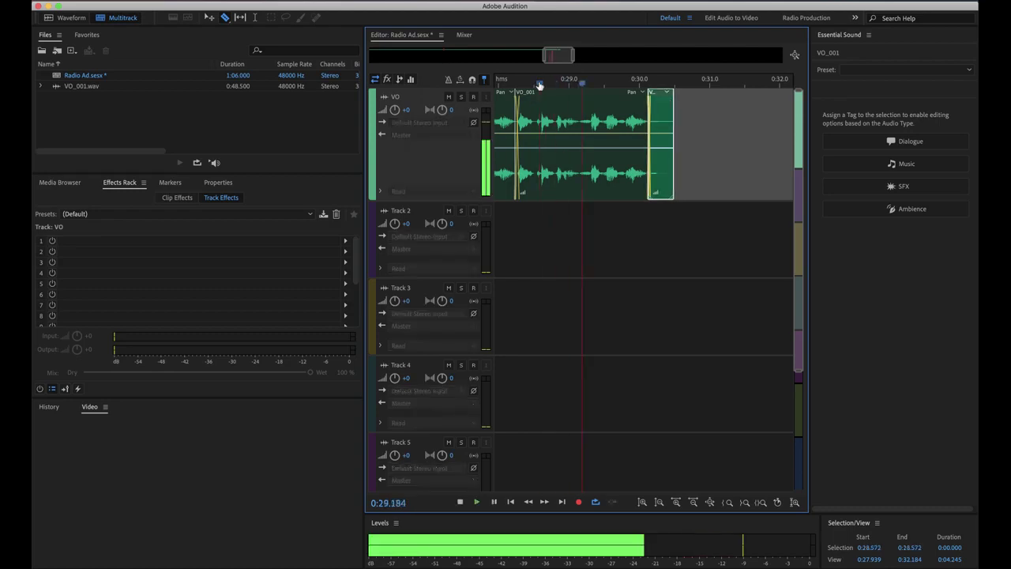
key(space)
- Undo the cuts in the last VO clip's tail and play the ending of the voice-over
key(Home)
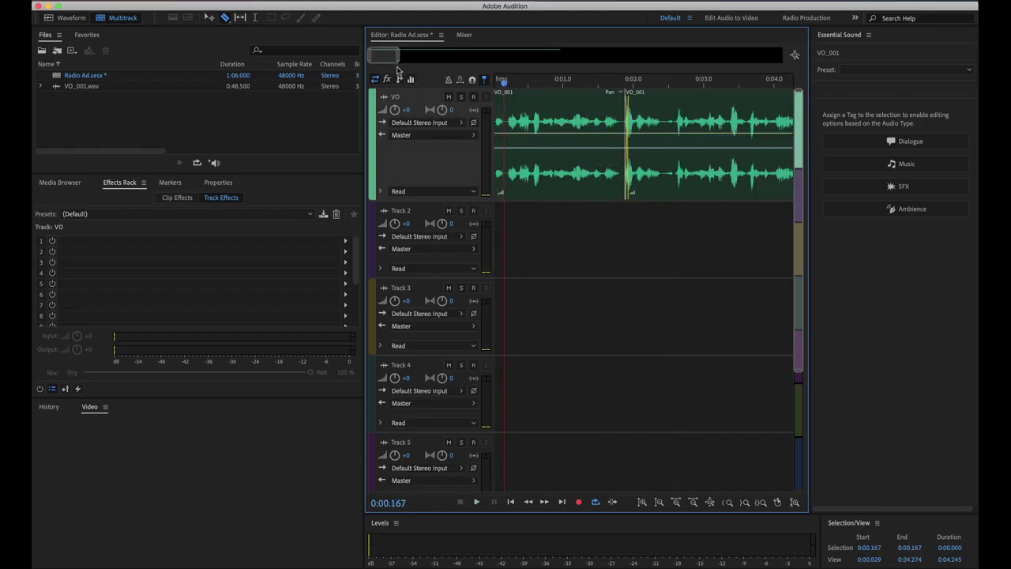
drag(385, 57, 557, 54)
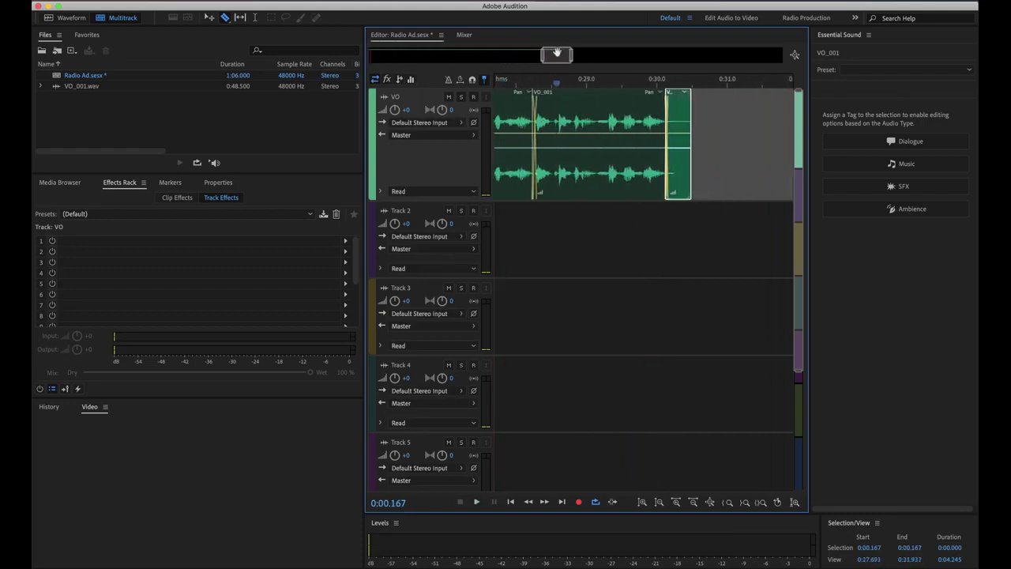
click(682, 95)
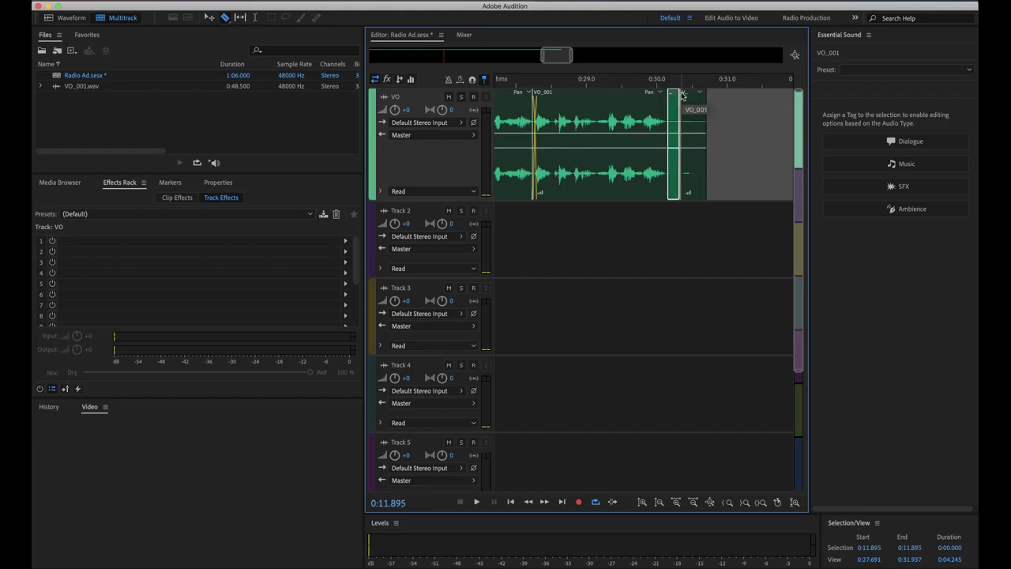
click(638, 85)
key(space)
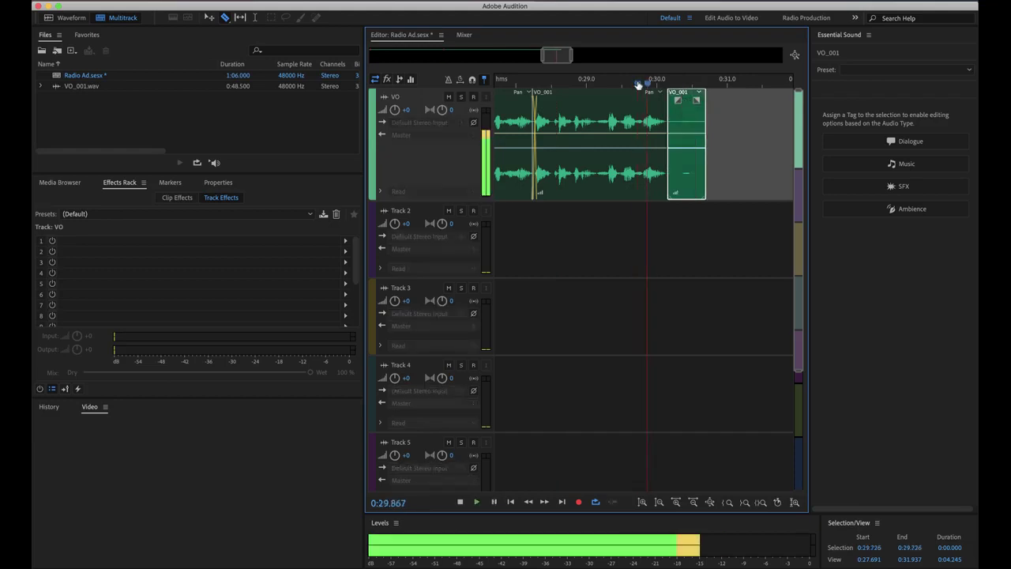
key(space)
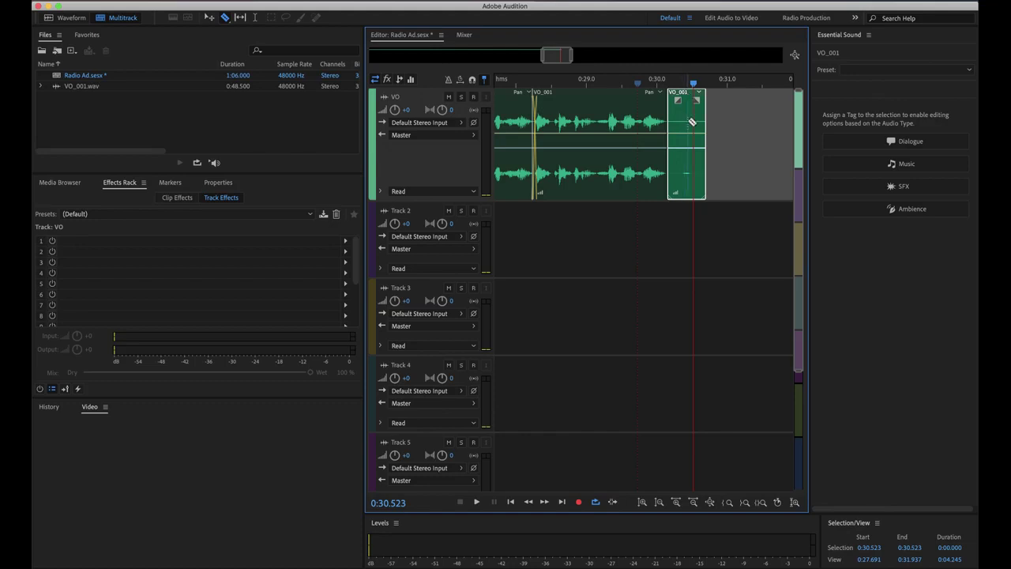
key(super+z)
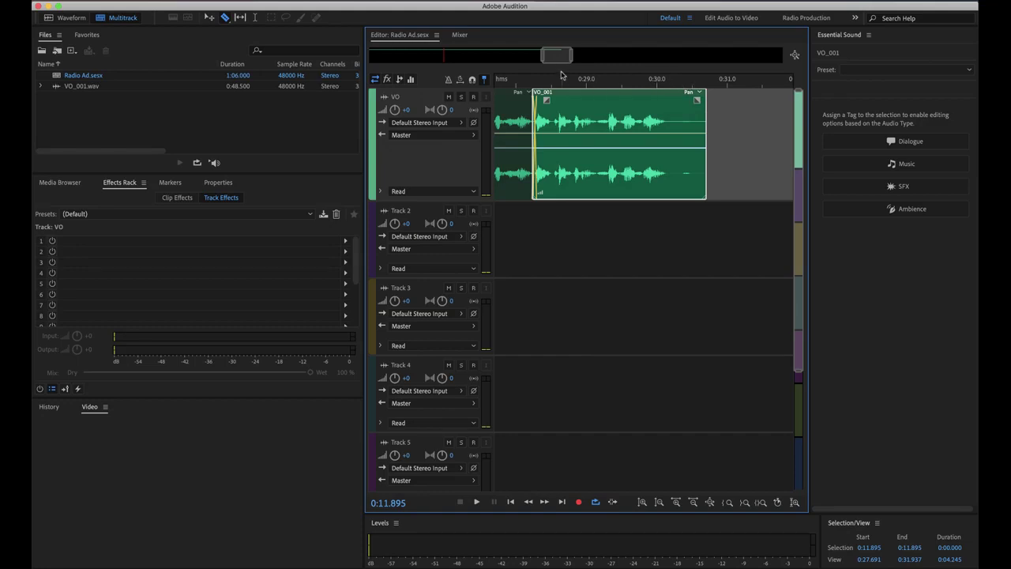
- Play the opening of the voice-over from the start of the session, and return the playhead to zero
drag(557, 55, 357, 59)
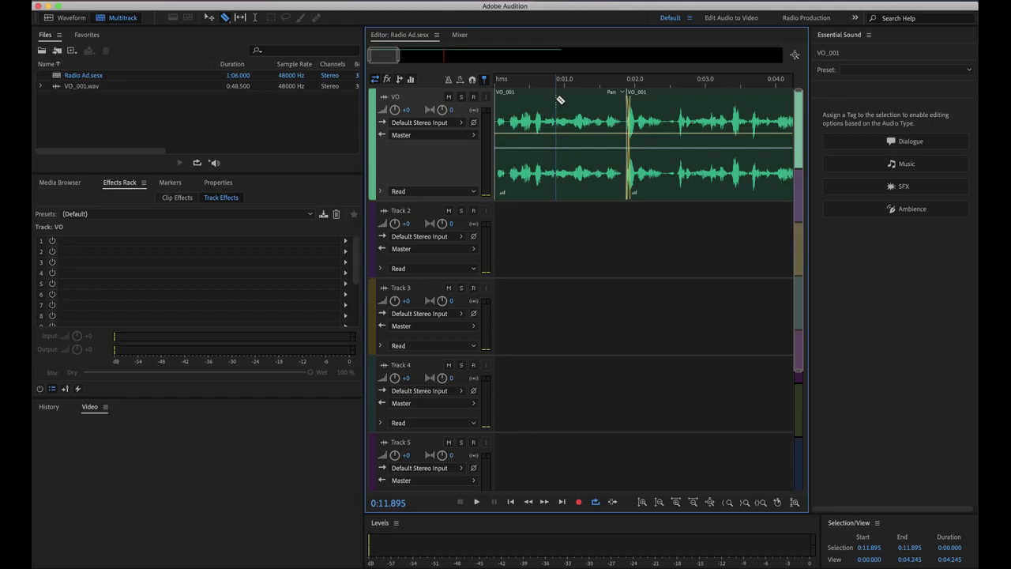
drag(502, 80, 471, 85)
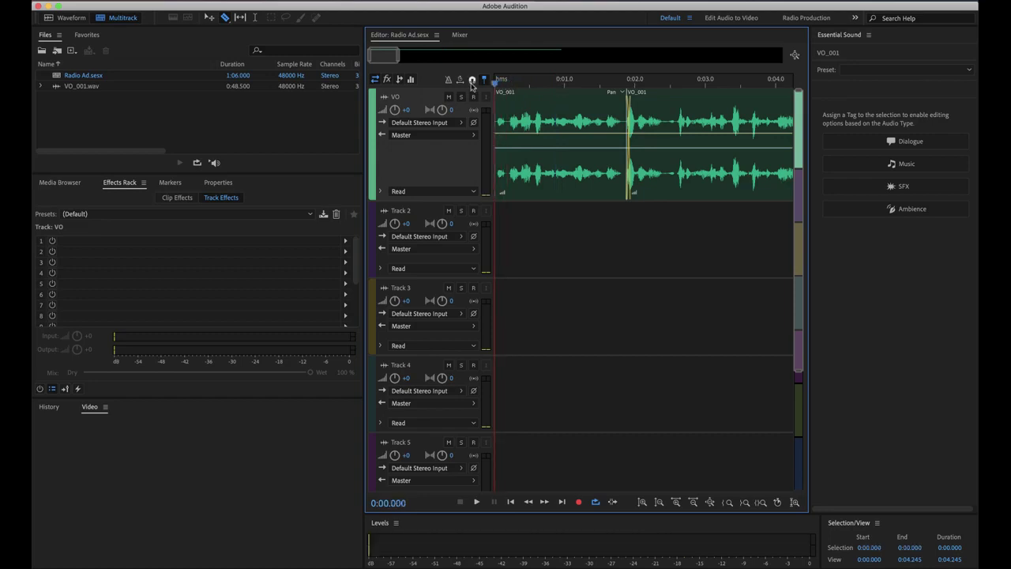
key(space)
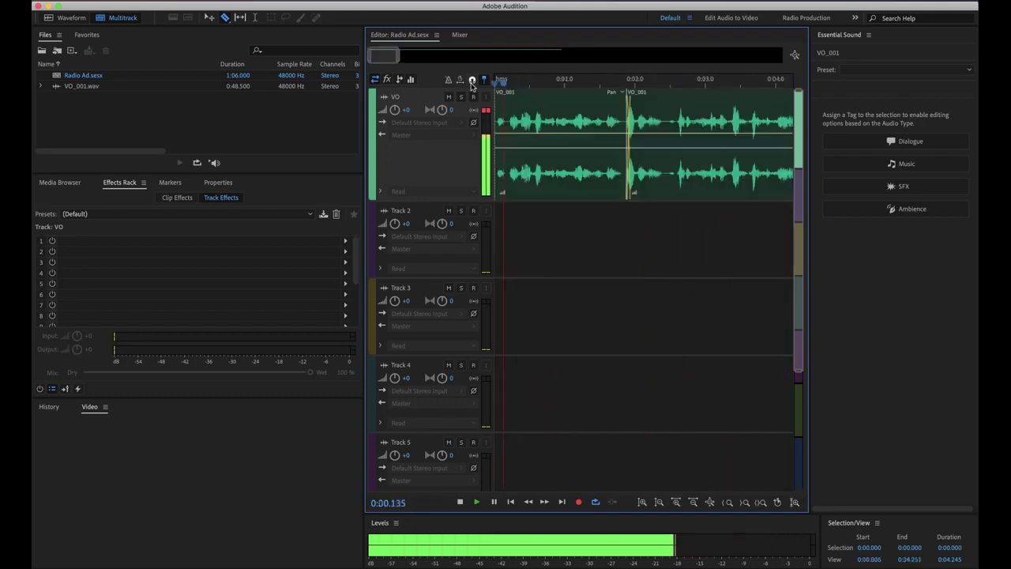
key(space)
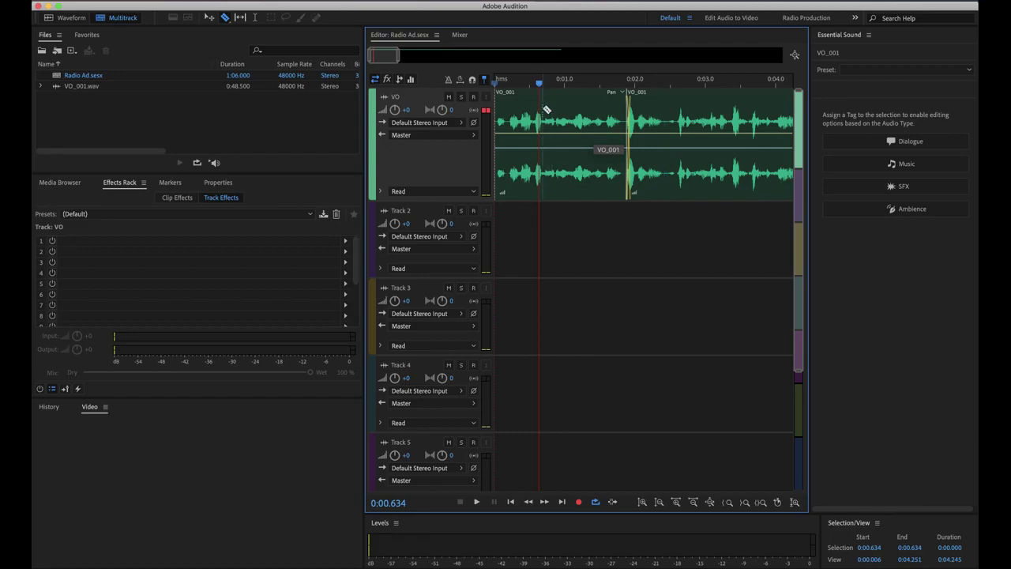
drag(539, 83, 475, 82)
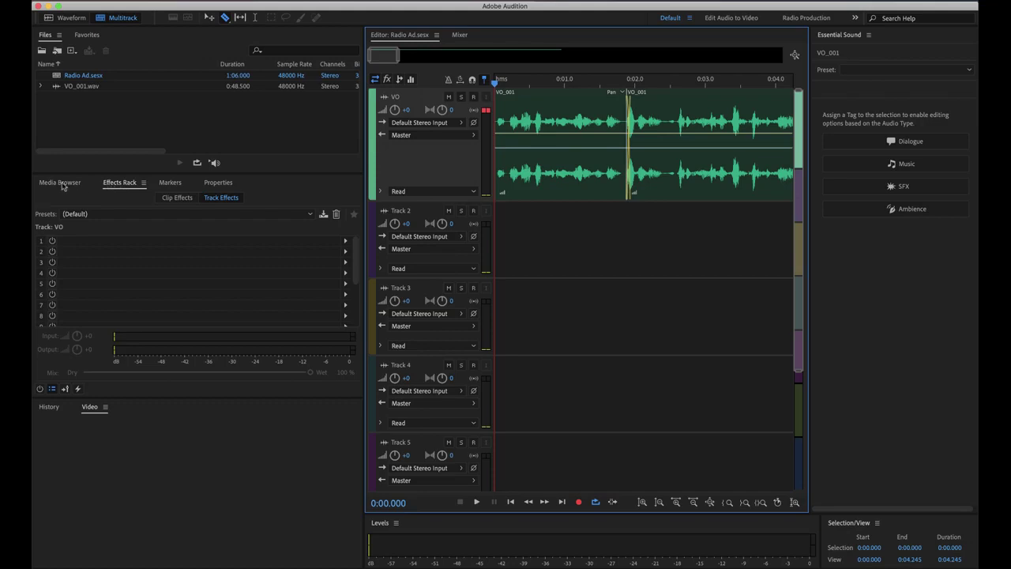
- Look up the Effects Rack among the available windows, and compare its target track for Track 2 and the VO track
click(371, 0)
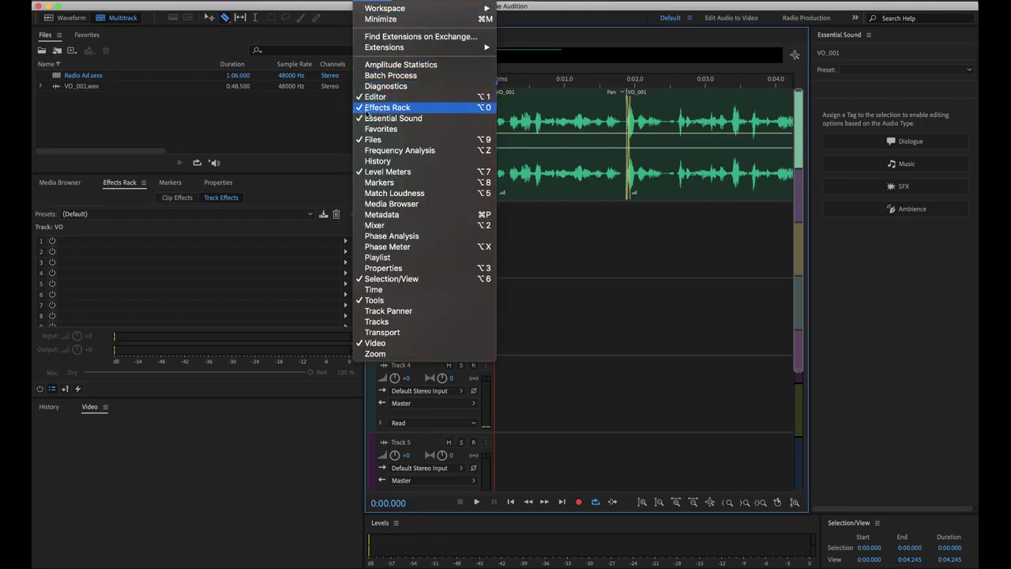
click(68, 201)
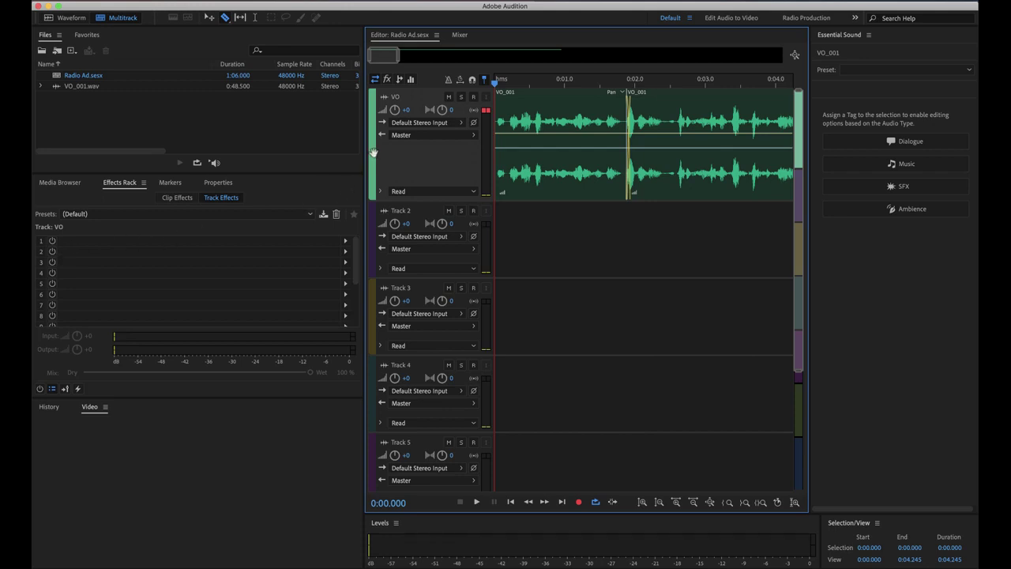
click(372, 225)
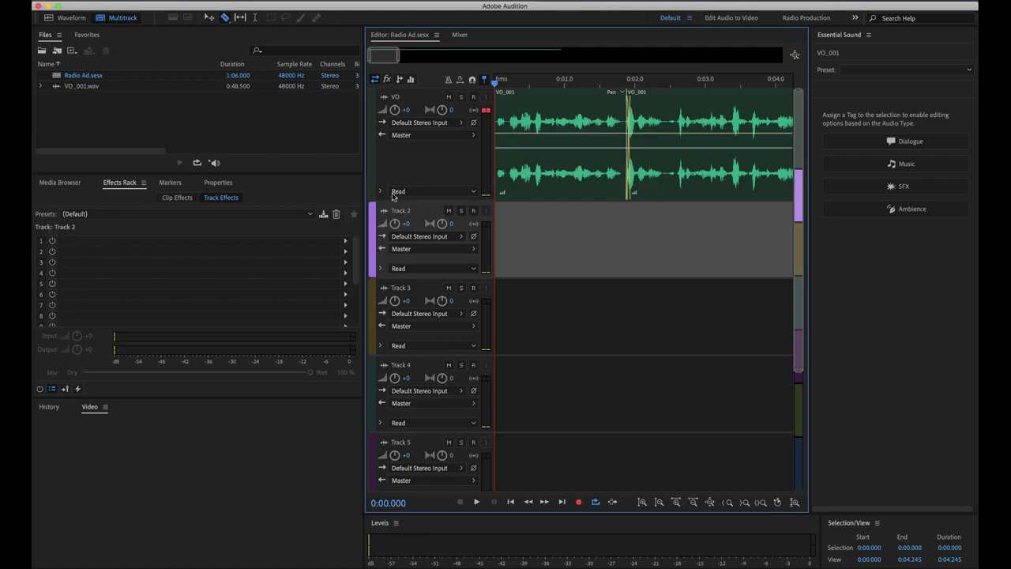
click(373, 165)
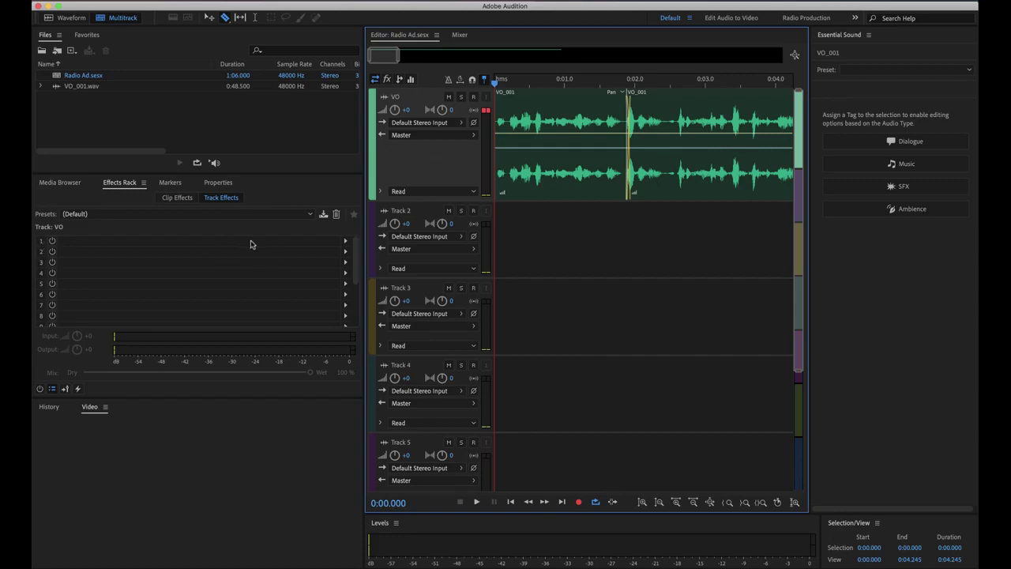
- Add a Studio Reverb effect to the first effects slot of the VO track
click(345, 241)
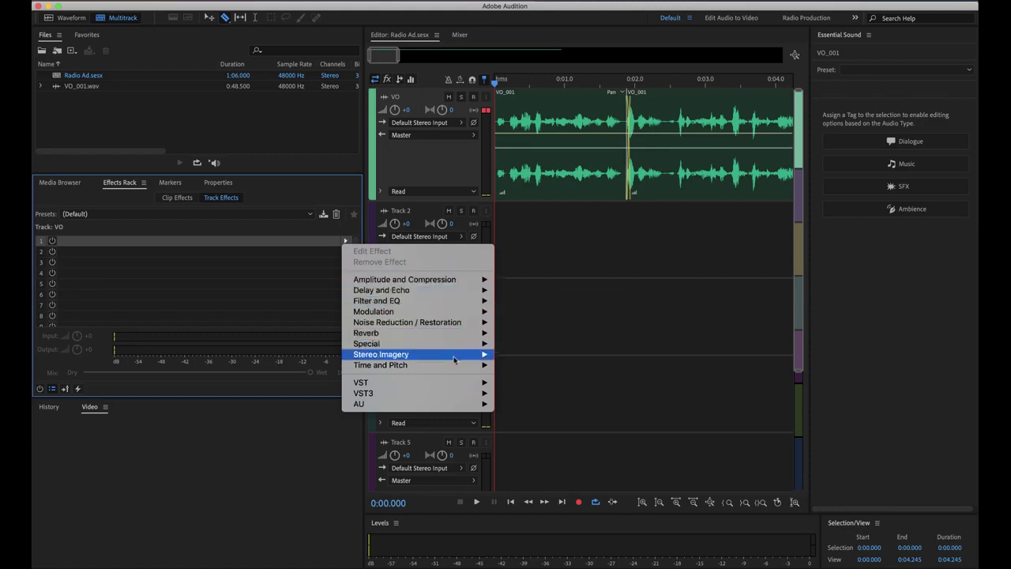
mouse_move(457, 301)
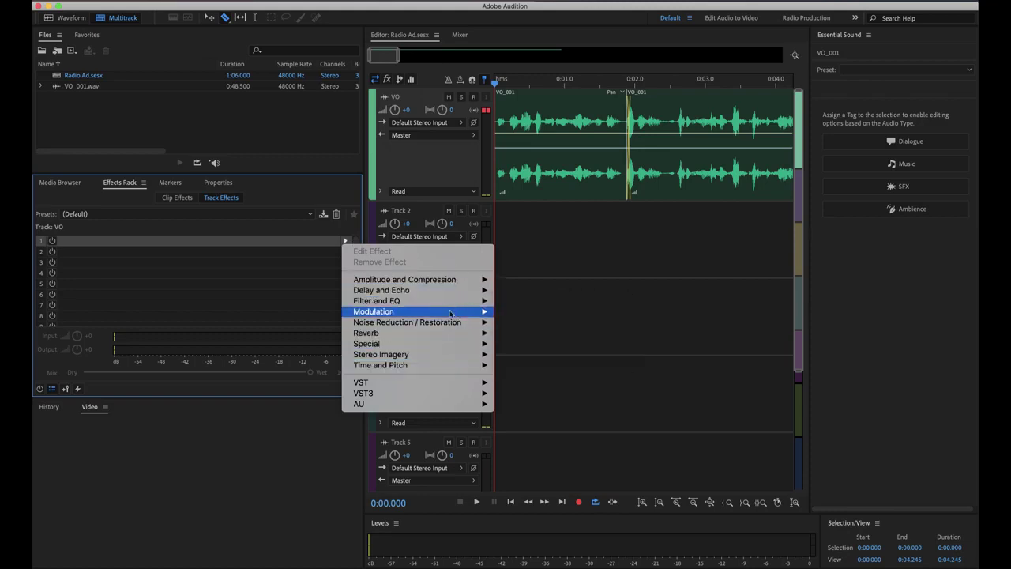
mouse_move(427, 337)
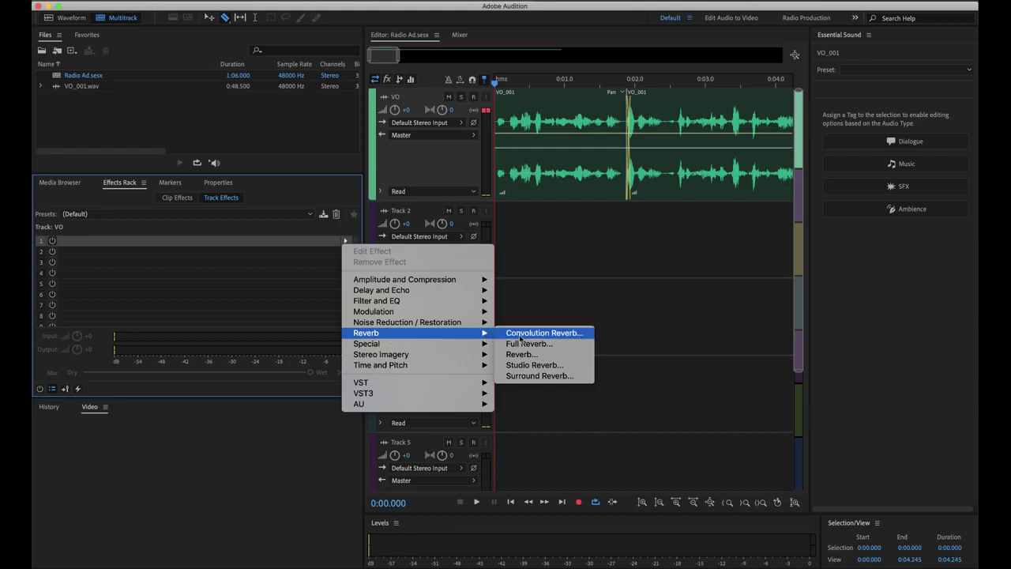
click(545, 366)
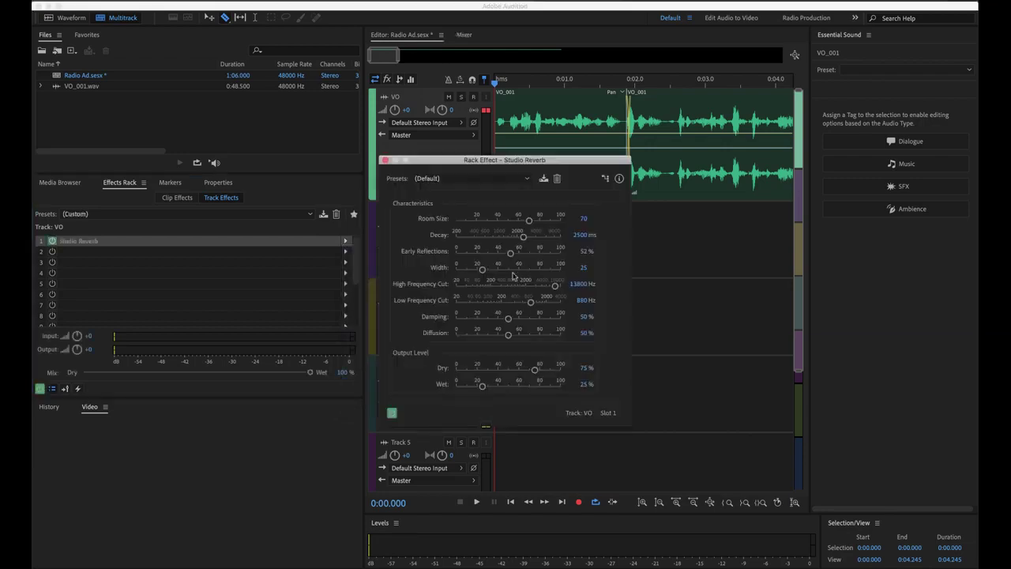
- Apply the Vocal Reverb (small) preset to the Studio Reverb and play the voice-over's opening with it
drag(471, 163, 437, 252)
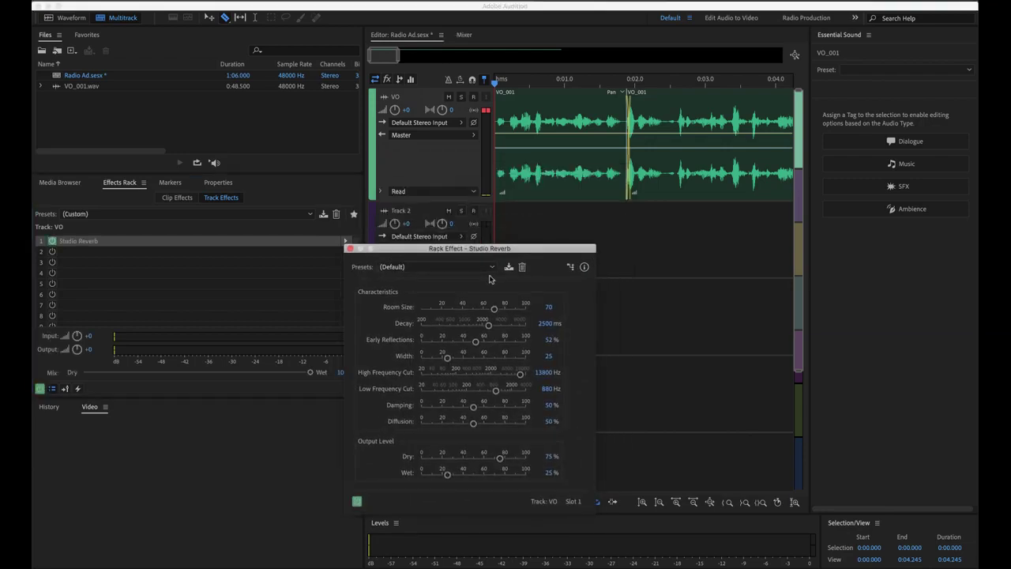
click(491, 268)
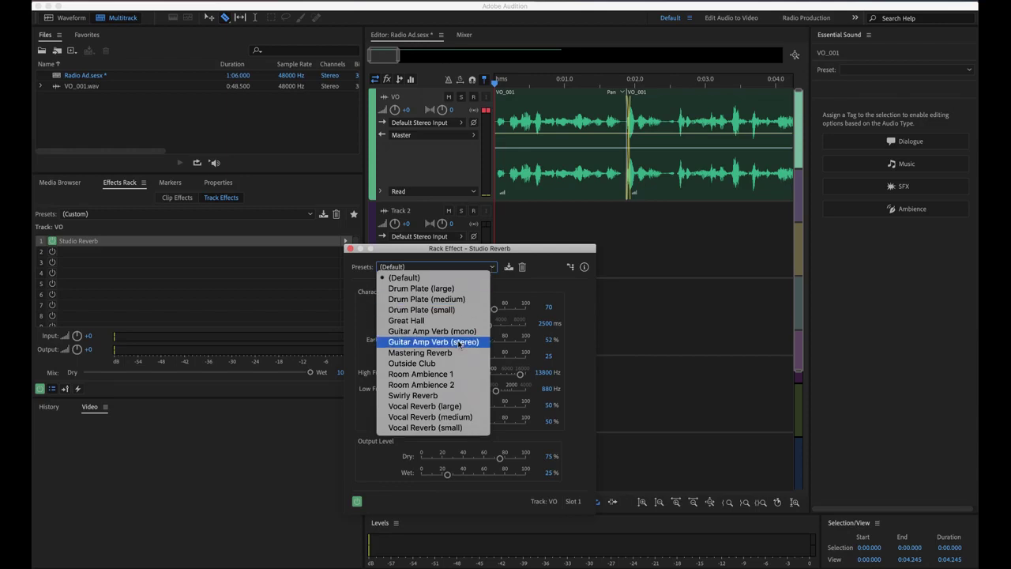
click(426, 427)
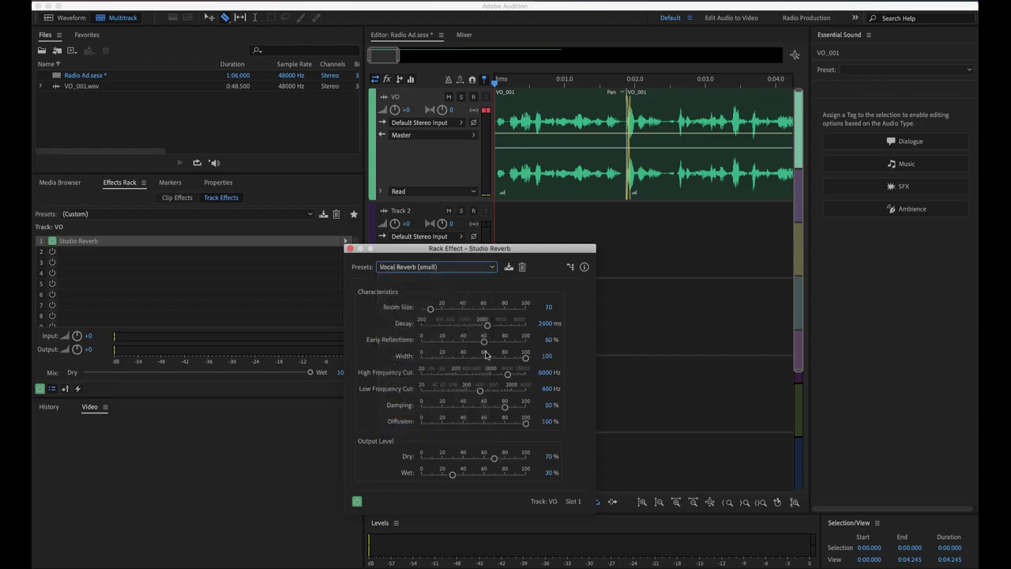
key(space)
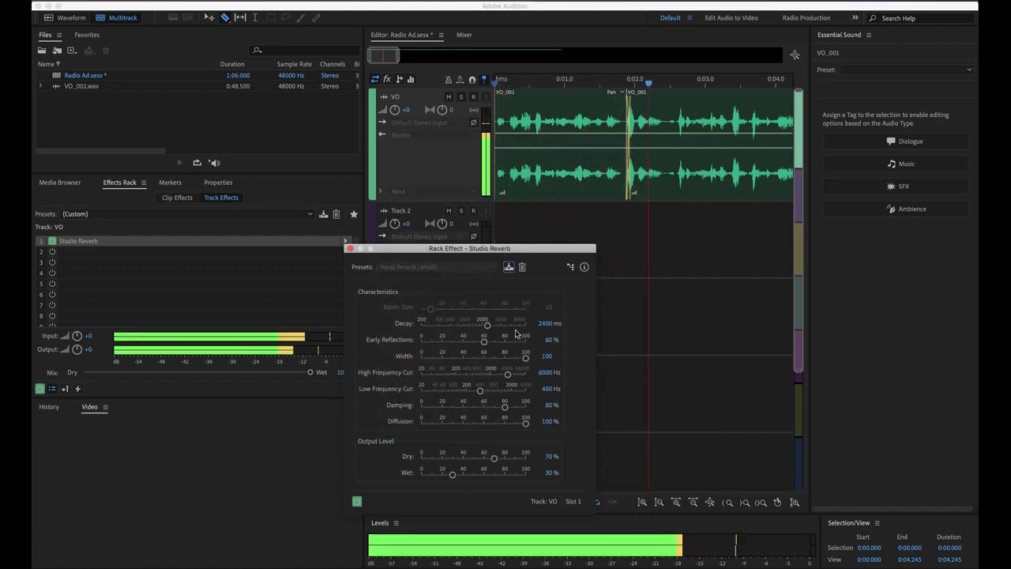
key(space)
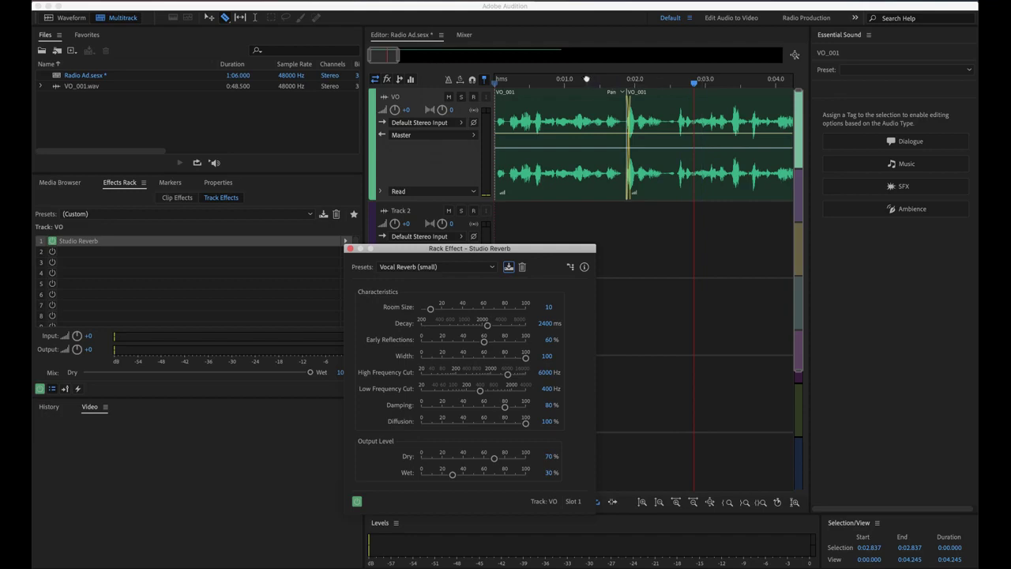
- Replay the voice-over's opening from the start of the session with the small vocal reverb applied
drag(599, 81, 451, 82)
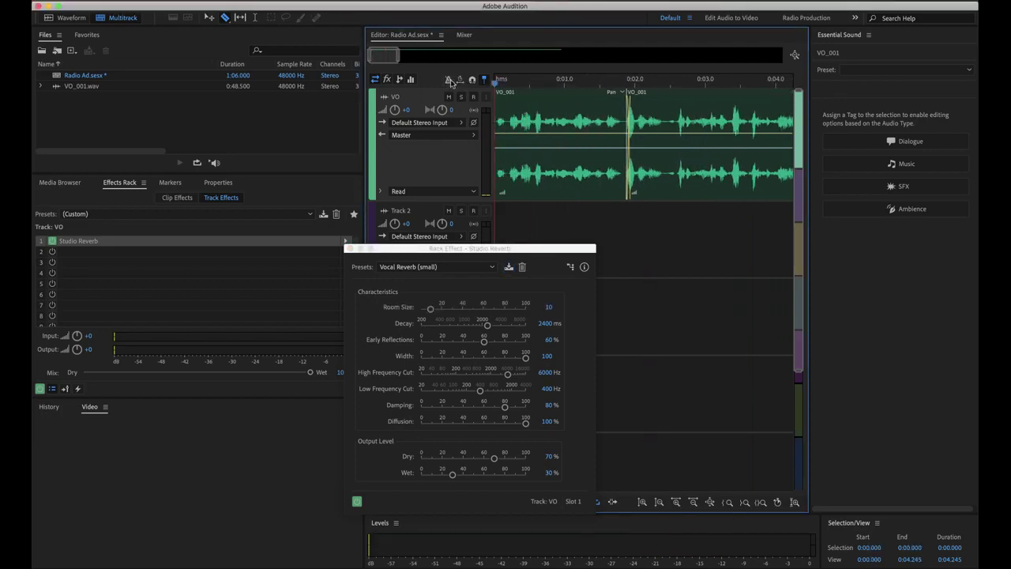
key(space)
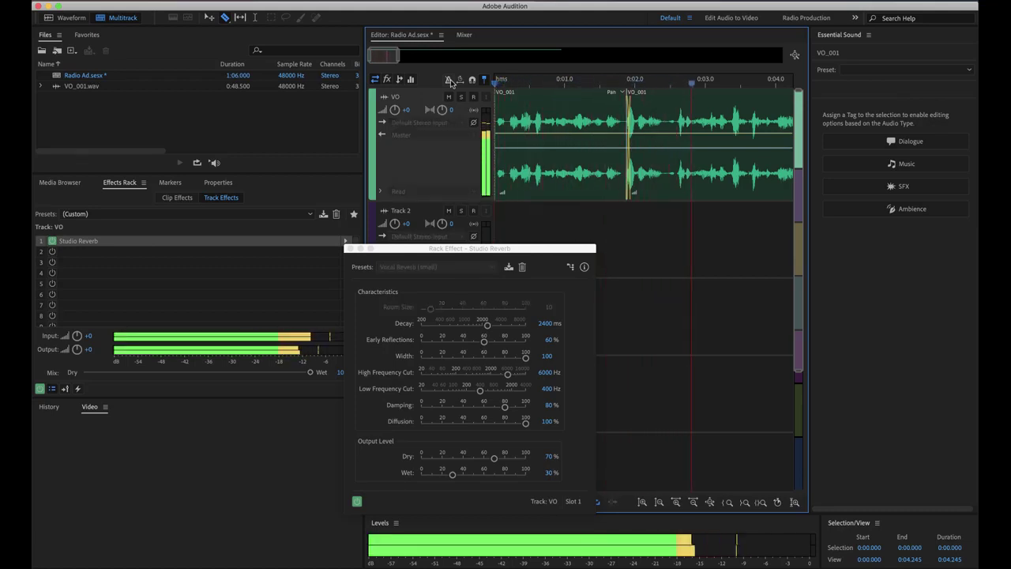
key(space)
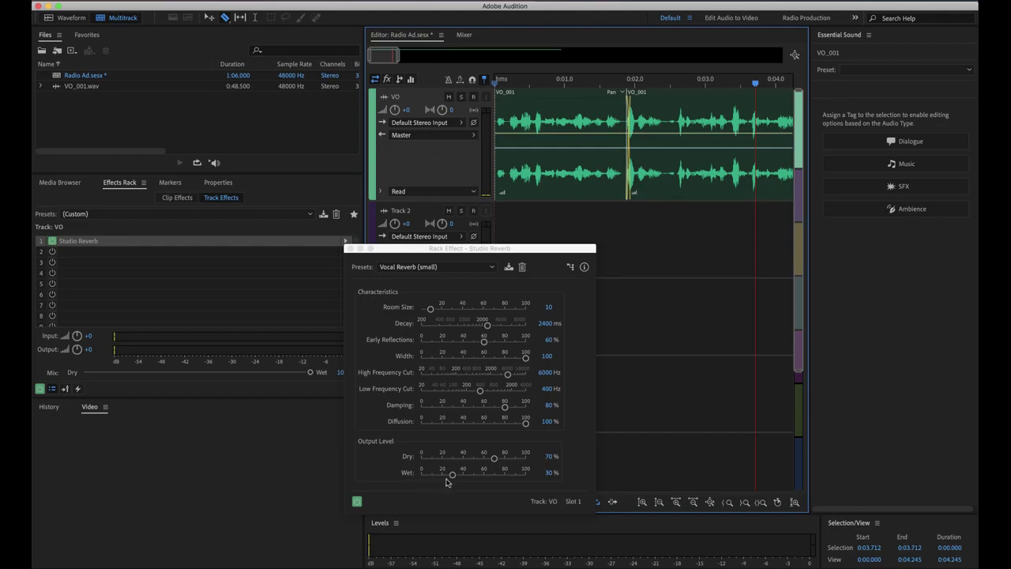
- Lower the Studio Reverb's wet level to 25.5% while playing the voice-over from about 0:01.6, and close the effect's settings
click(609, 84)
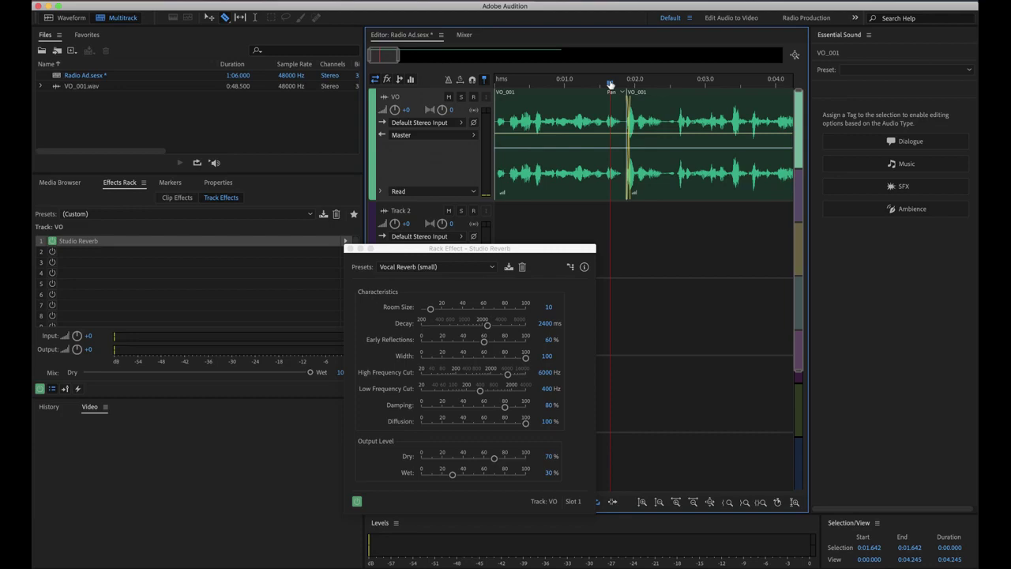
key(space)
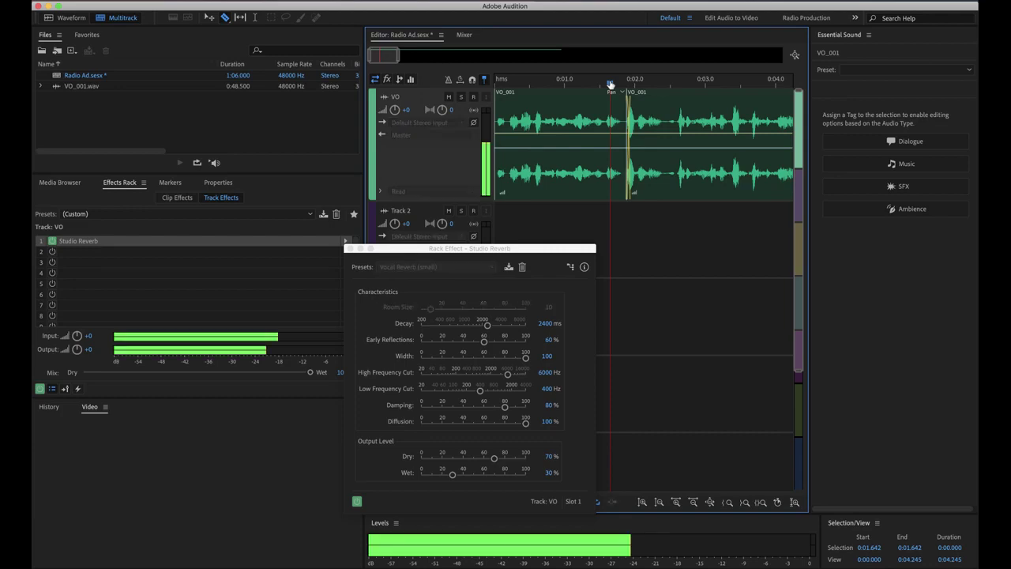
mouse_move(455, 475)
mouse_down()
mouse_move(403, 474)
mouse_move(528, 474)
mouse_move(447, 475)
mouse_up()
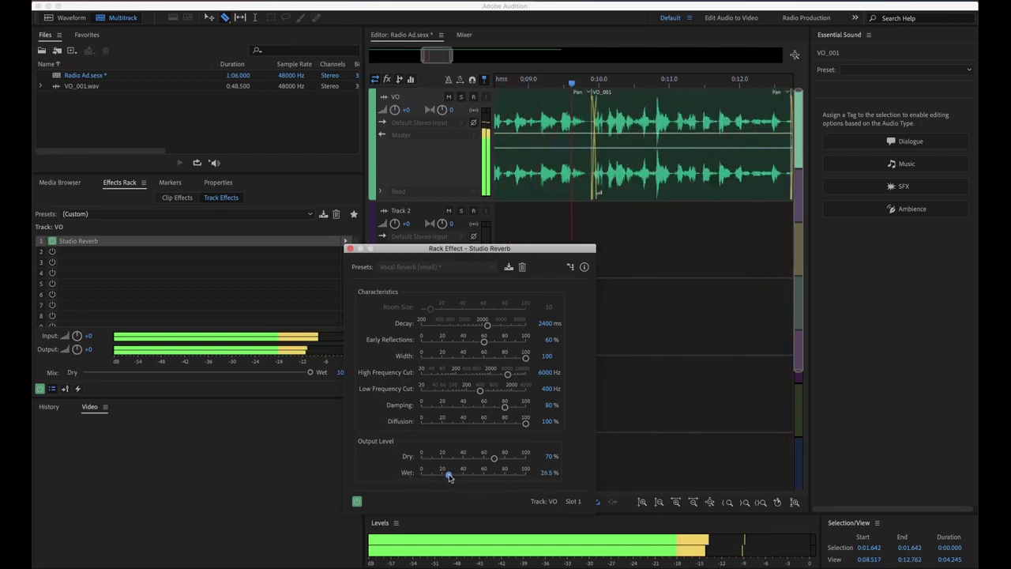
key(space)
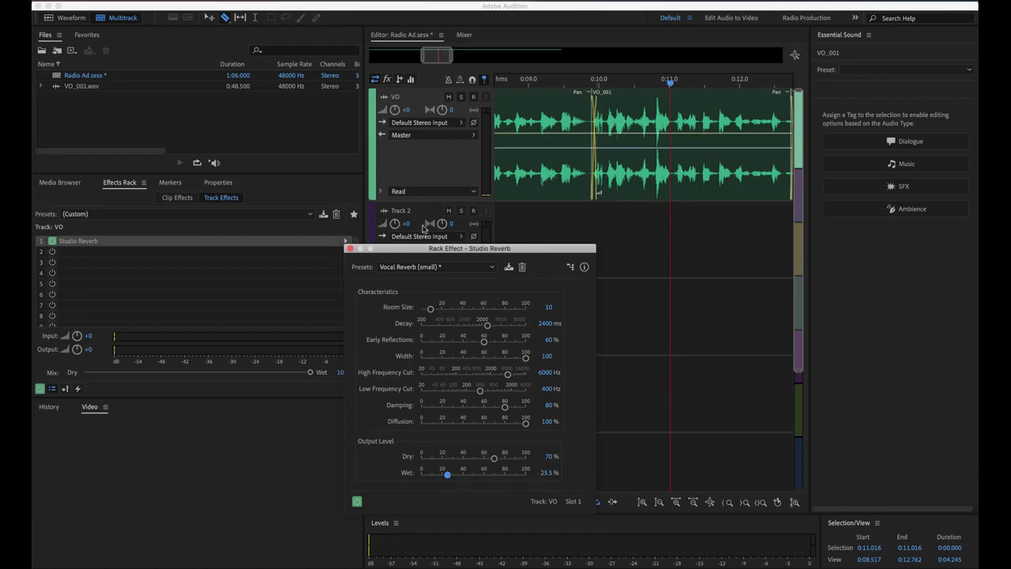
click(349, 249)
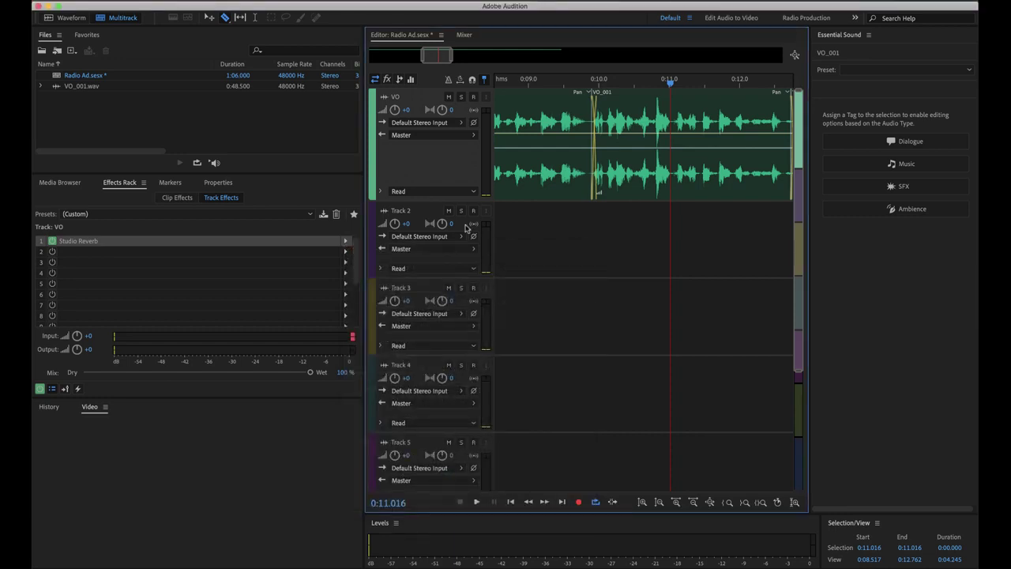
- Add a Parametric Equalizer to the VO track's second effects slot and apply the Vocal Enhancer preset
key(space)
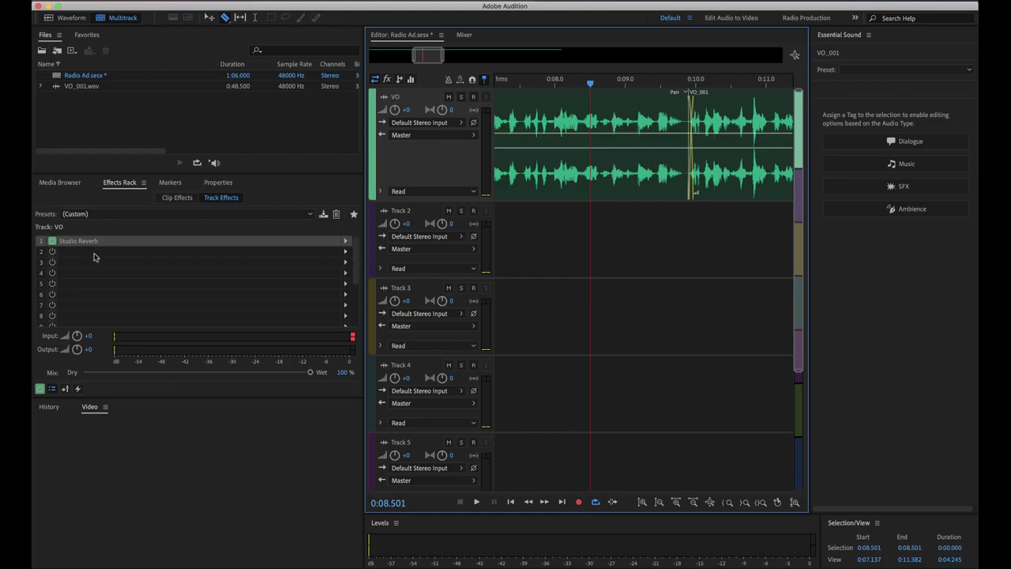
click(346, 253)
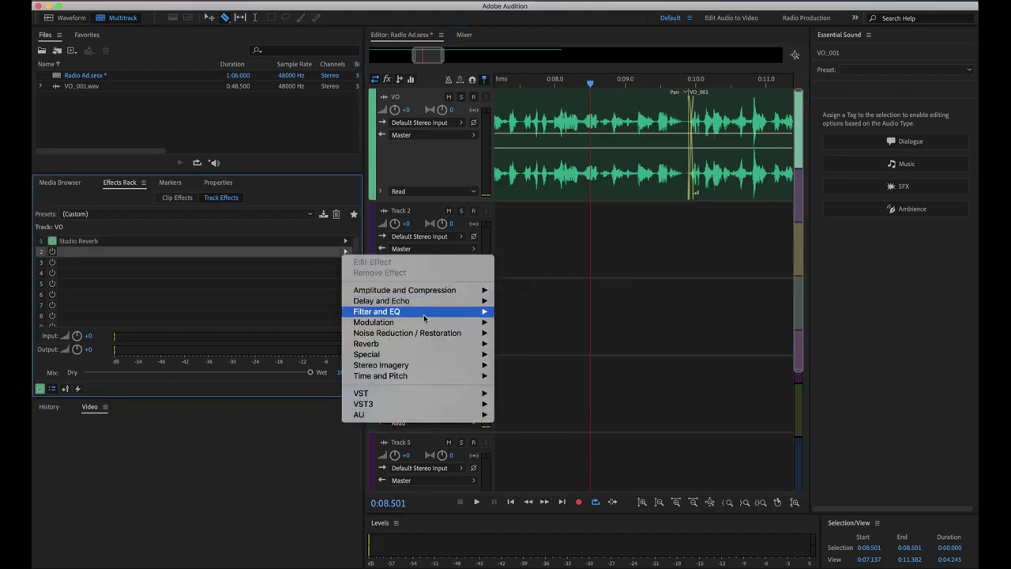
mouse_move(441, 325)
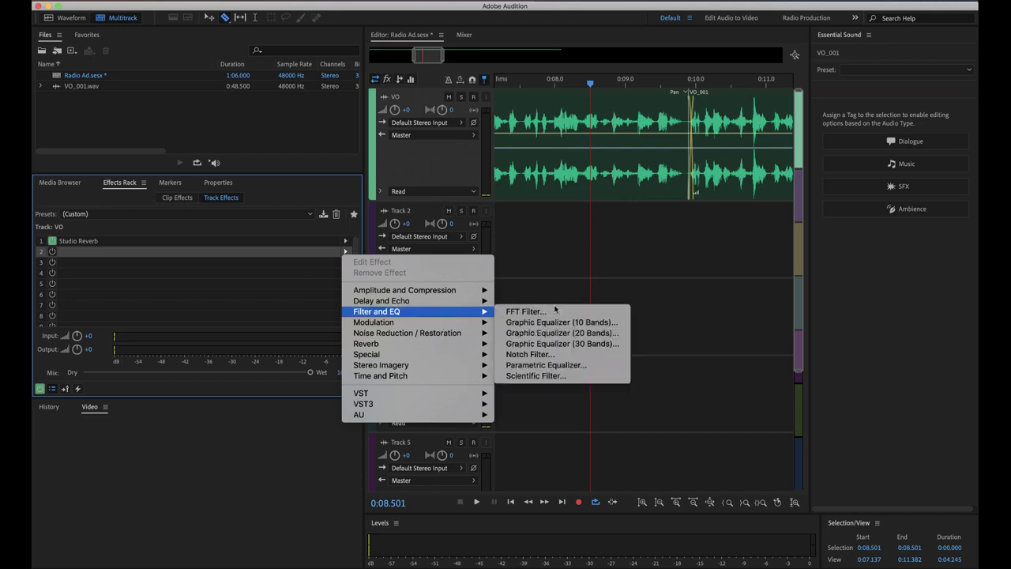
click(568, 369)
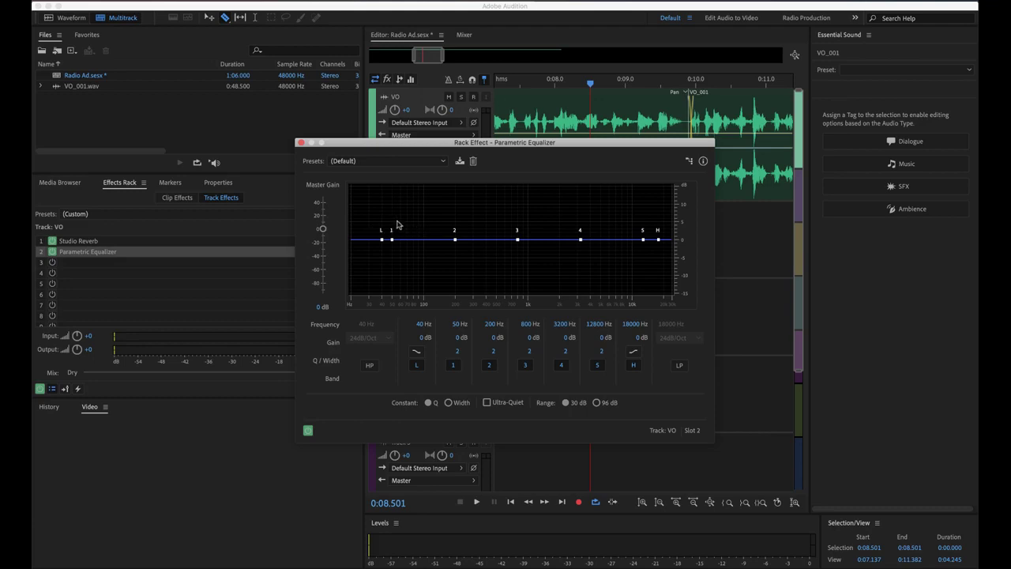
click(444, 161)
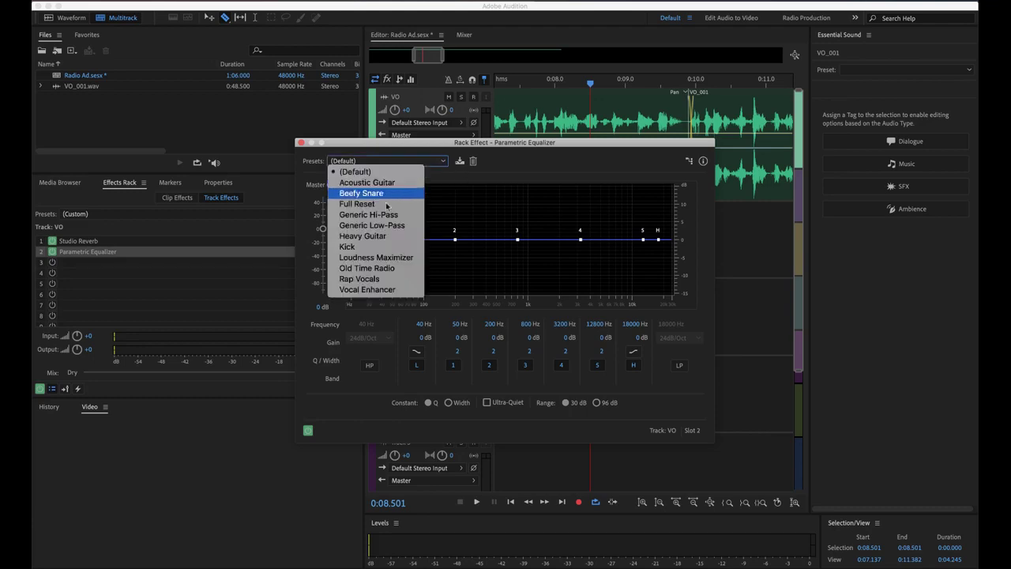
click(370, 290)
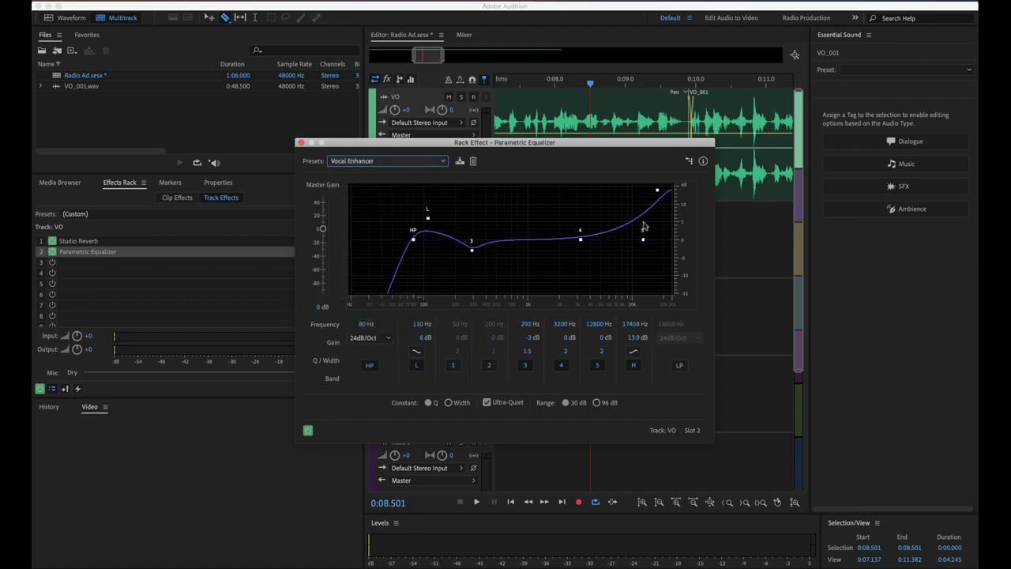
- Play the voice-over with the Parametric Equalizer, and compare the sound with the equalizer bypassed and enabled
key(space)
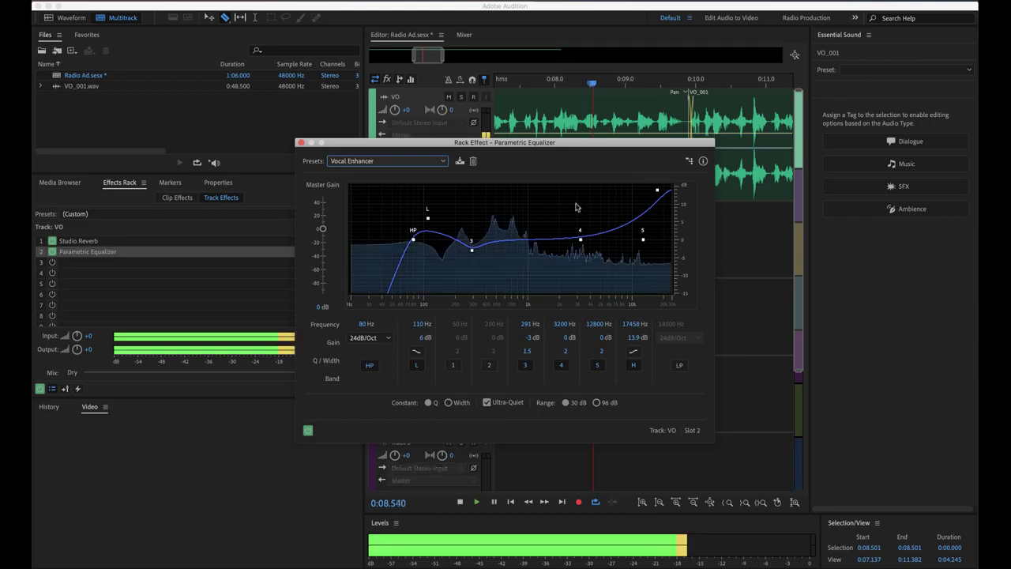
key(space)
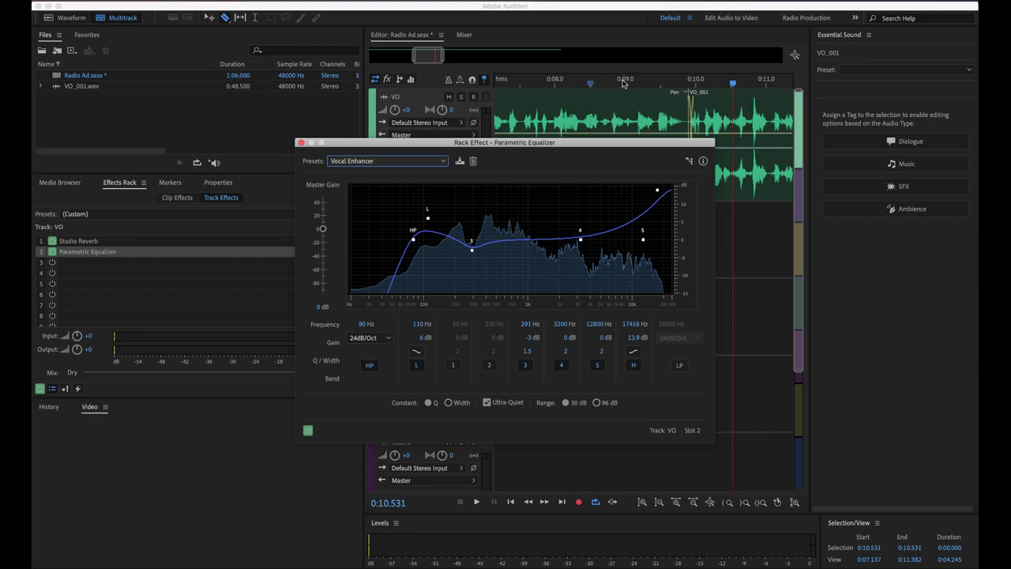
key(space)
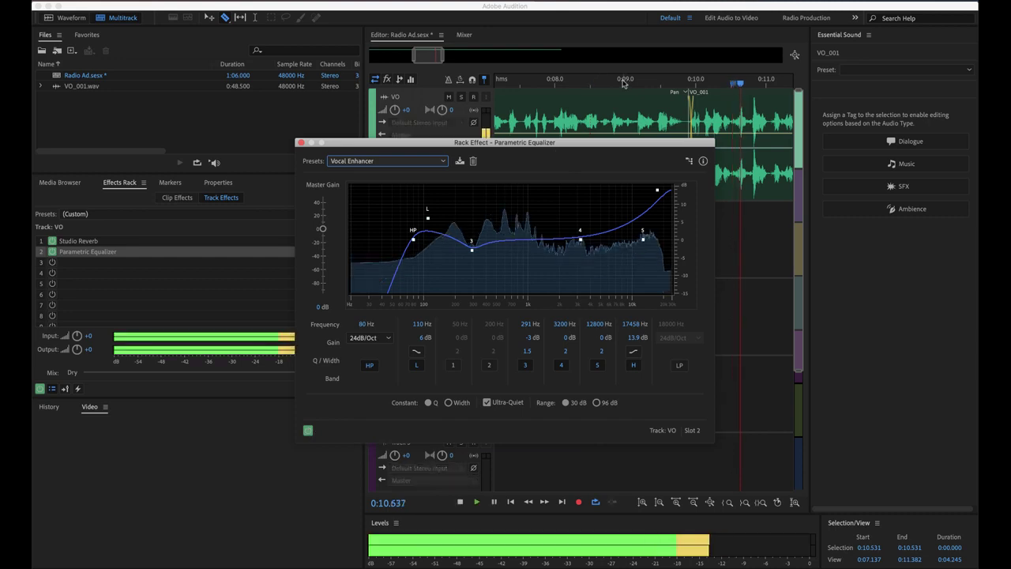
click(308, 431)
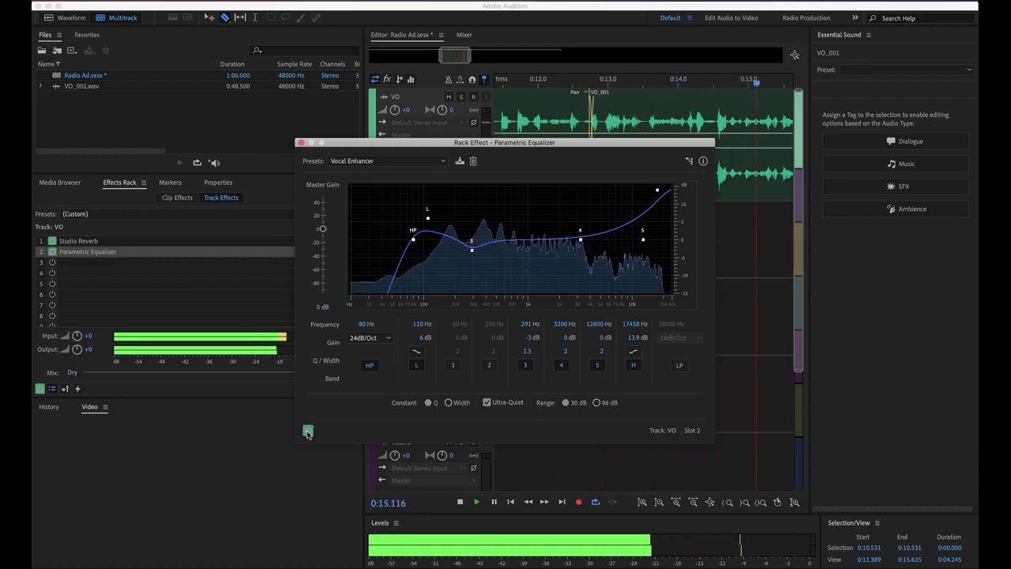
click(308, 431)
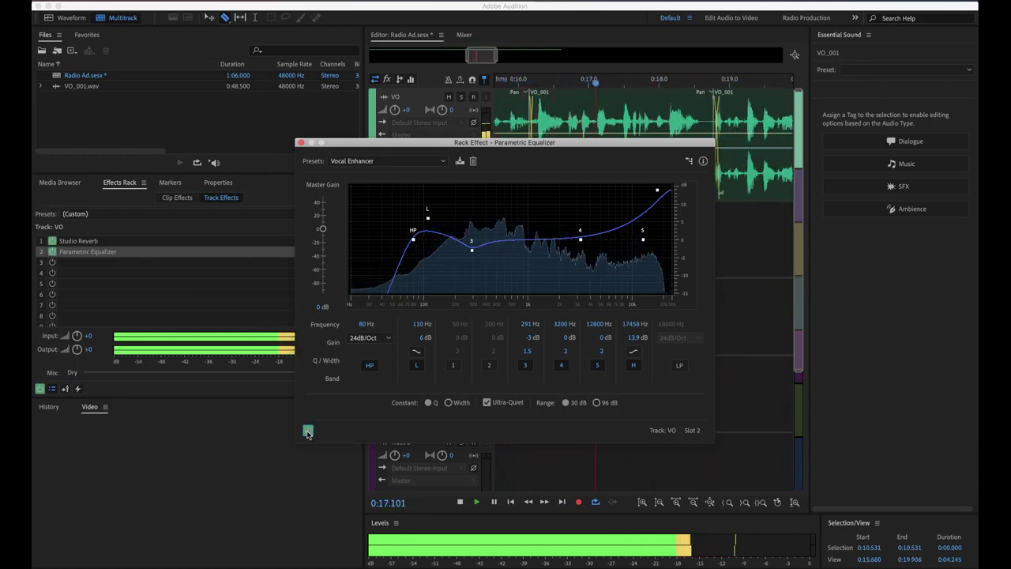
key(space)
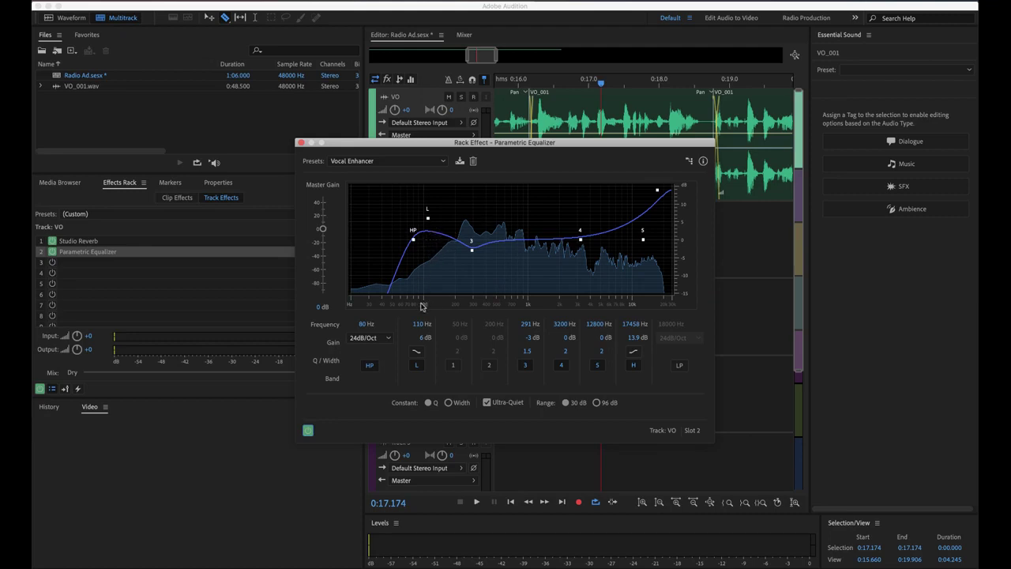
- Raise the equalizer's low shelf to 11.2 dB at 116 Hz and band 3 to 1.1 dB at 301 Hz, and play the voice-over
click(428, 219)
drag(428, 220, 430, 200)
drag(472, 250, 473, 236)
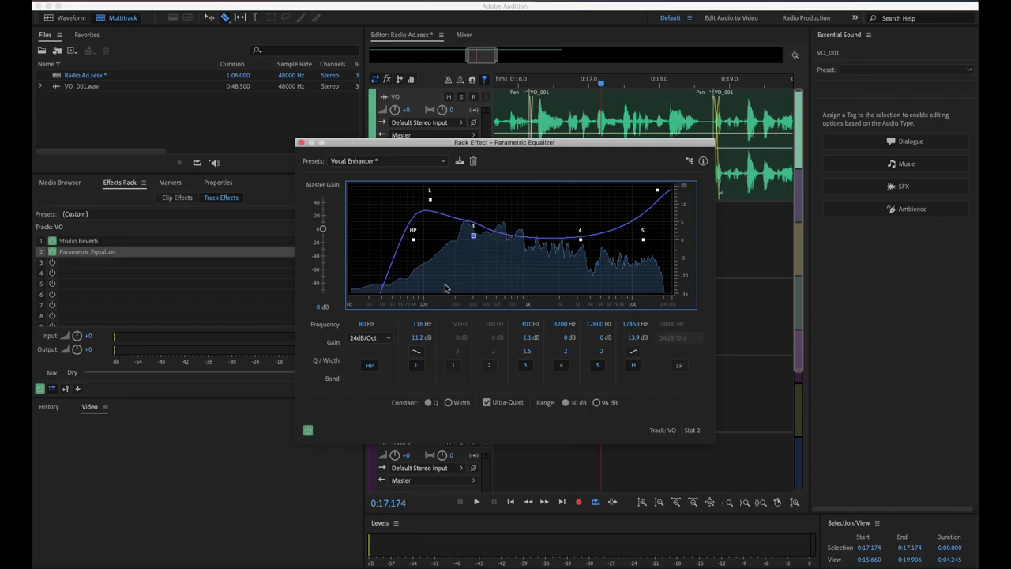
key(space)
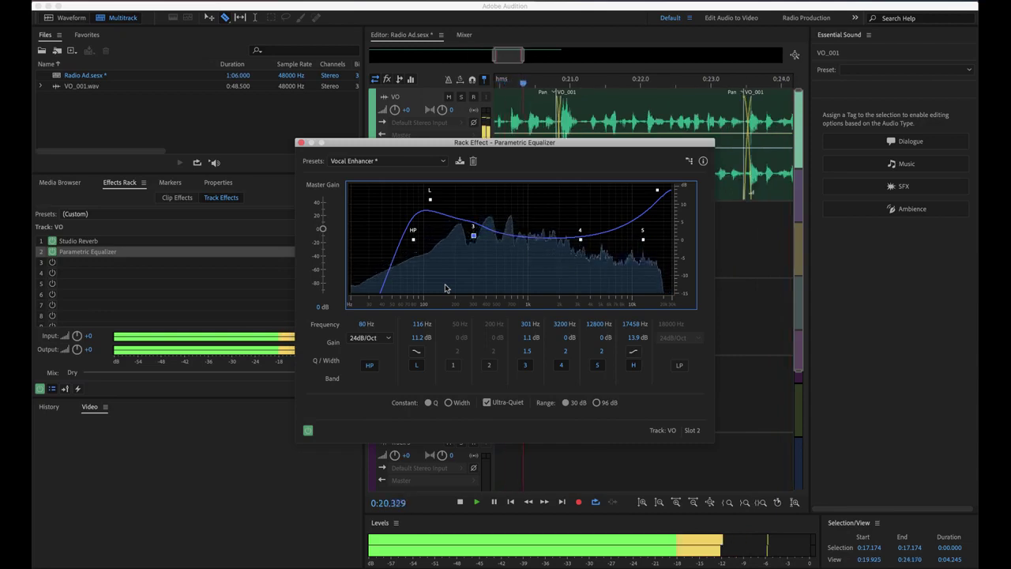
key(space)
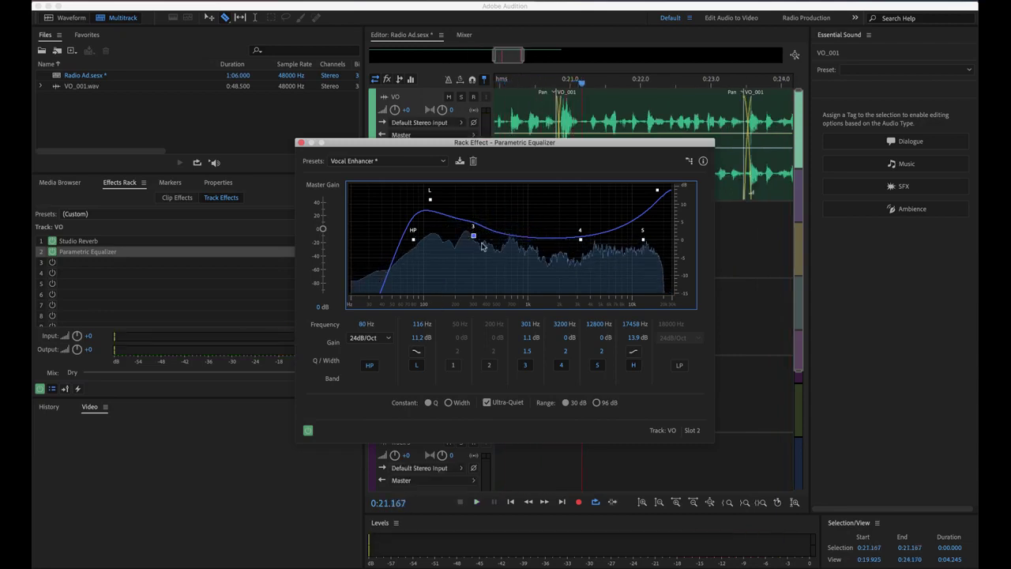
- Shift equalizer band 3 to 401 Hz at 1.6 dB, play short passages of the voice-over, and close the equalizer's settings
drag(476, 242, 491, 241)
key(space)
key(space)
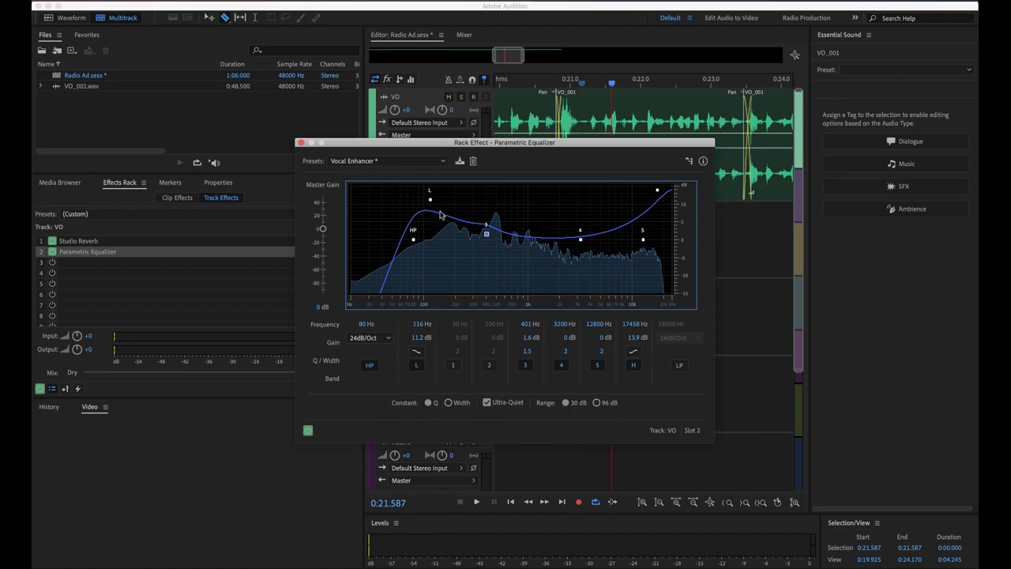
key(space)
key(space)
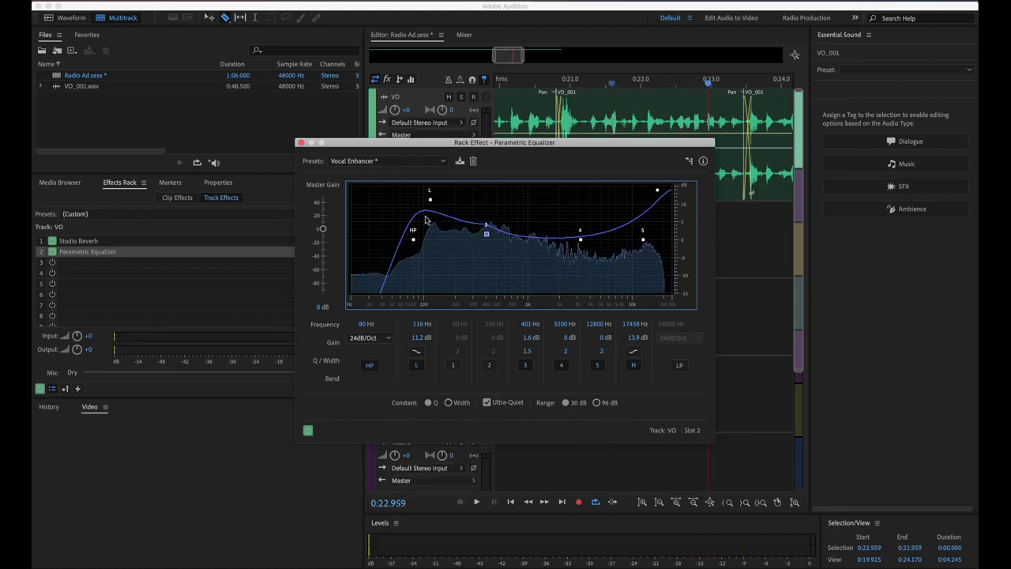
click(300, 143)
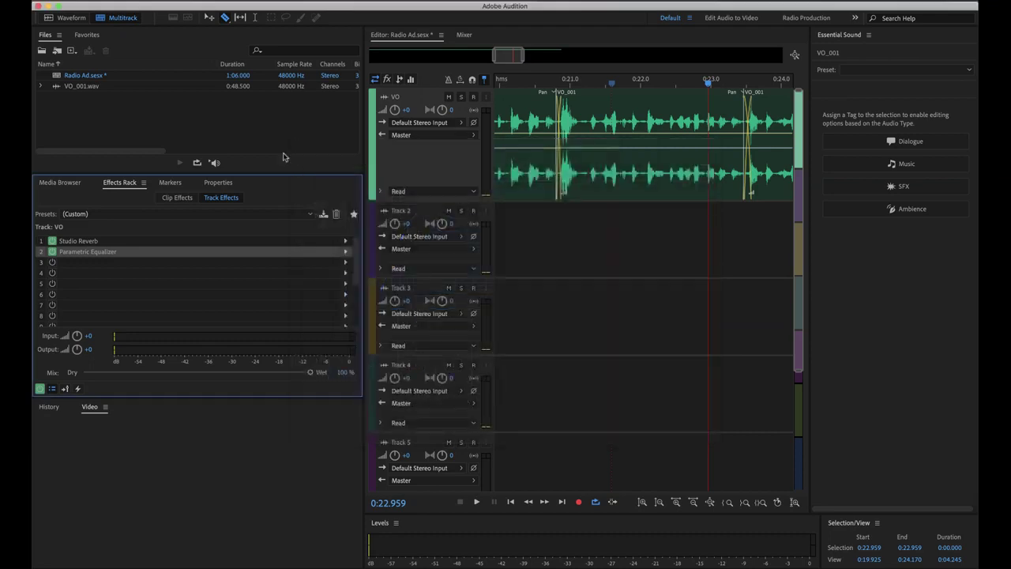
- Move the Parametric Equalizer ahead of the Studio Reverb in the VO track's effects and play from about 0:23
click(71, 252)
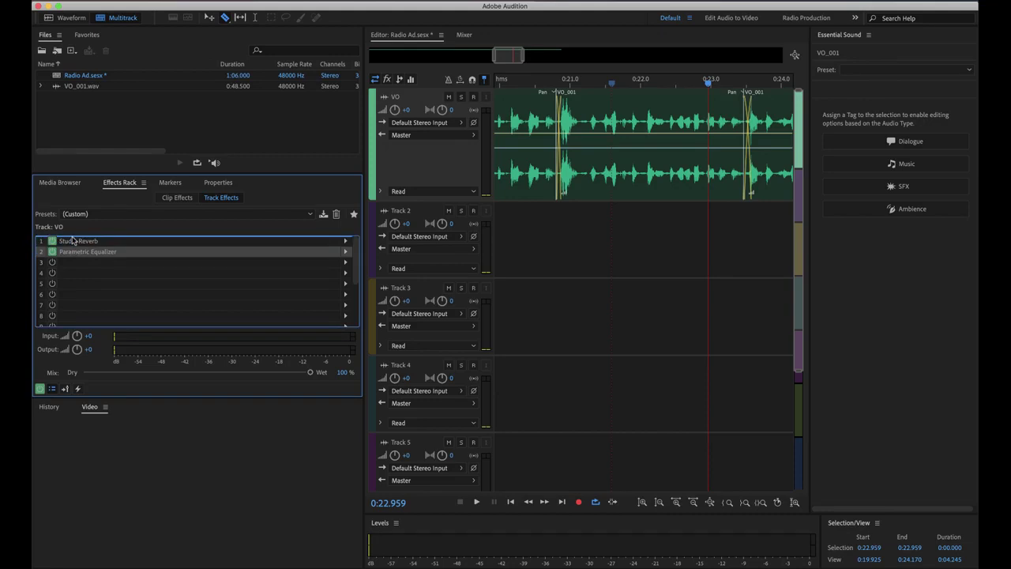
drag(73, 241, 83, 257)
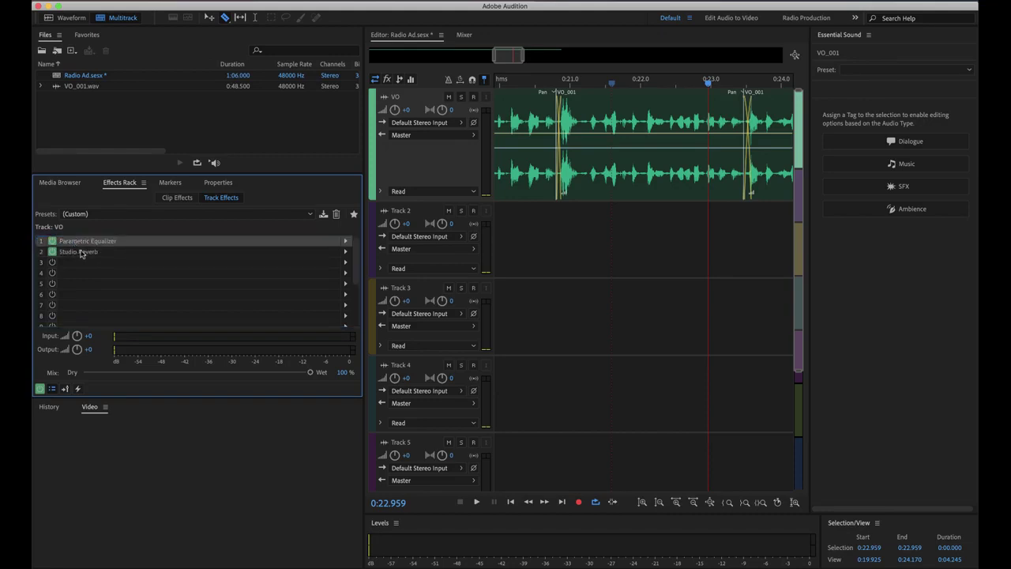
key(space)
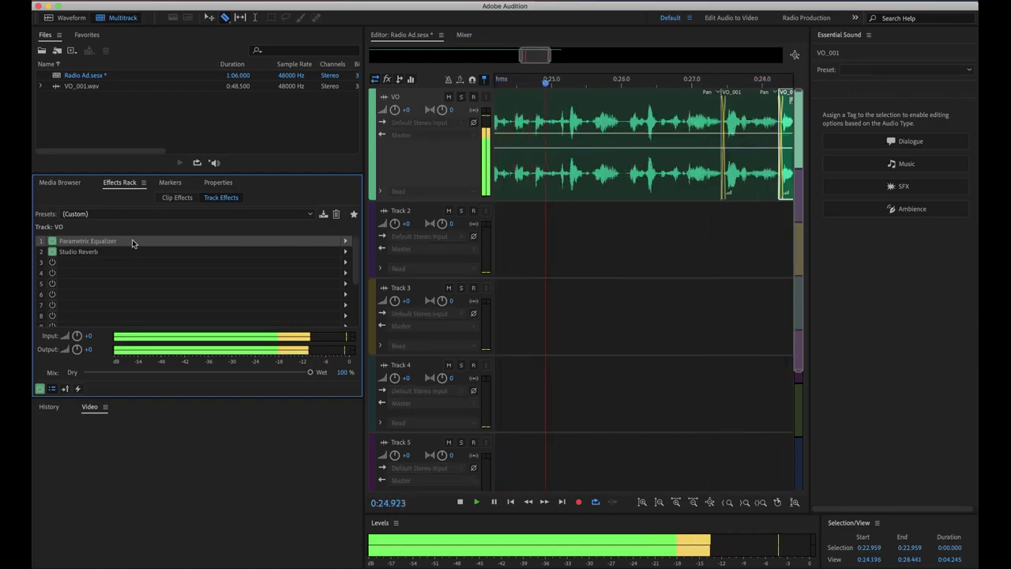
key(space)
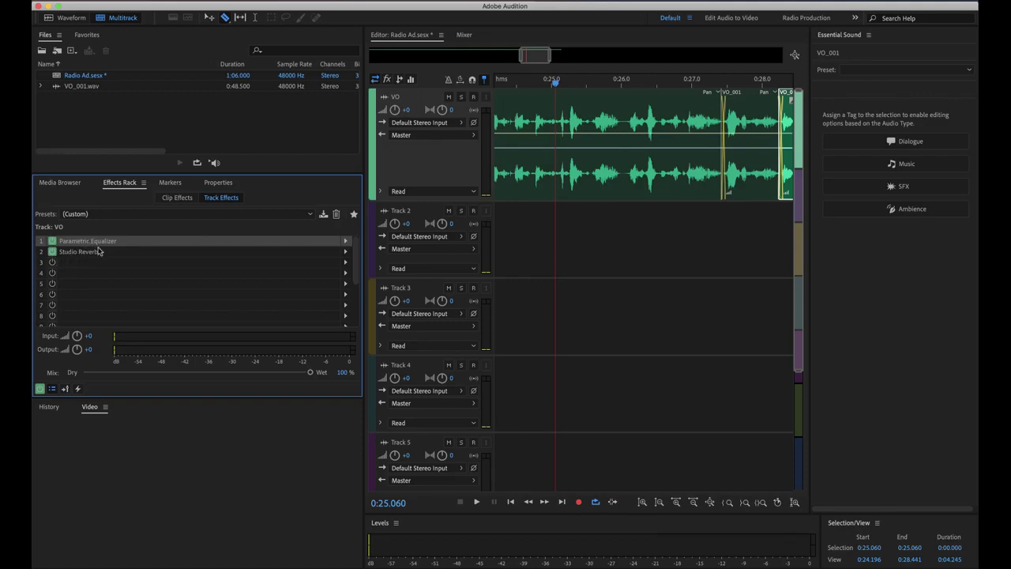
- Play the voice-over's last section, and replay briefly from the start of the session
key(space)
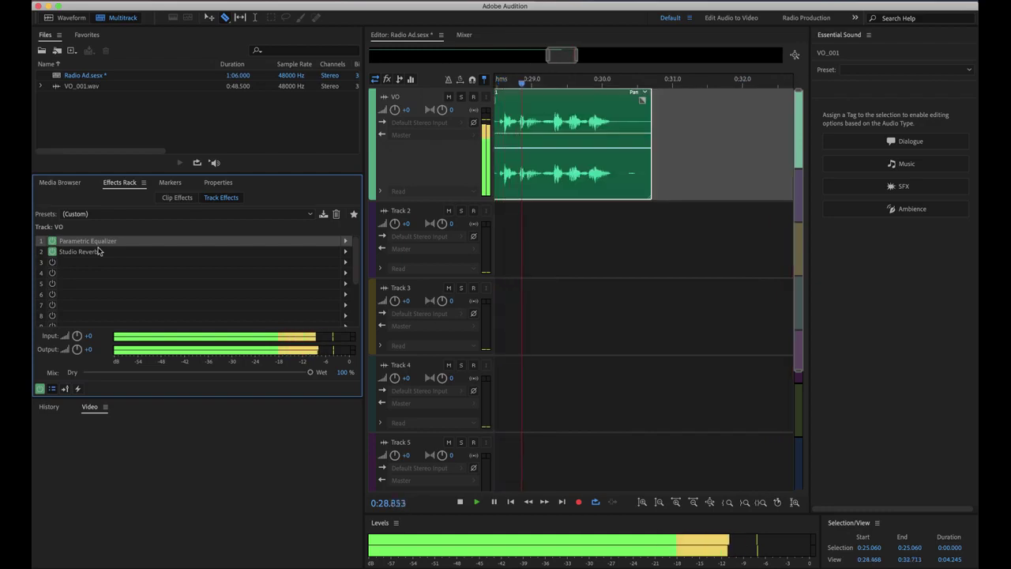
key(Home)
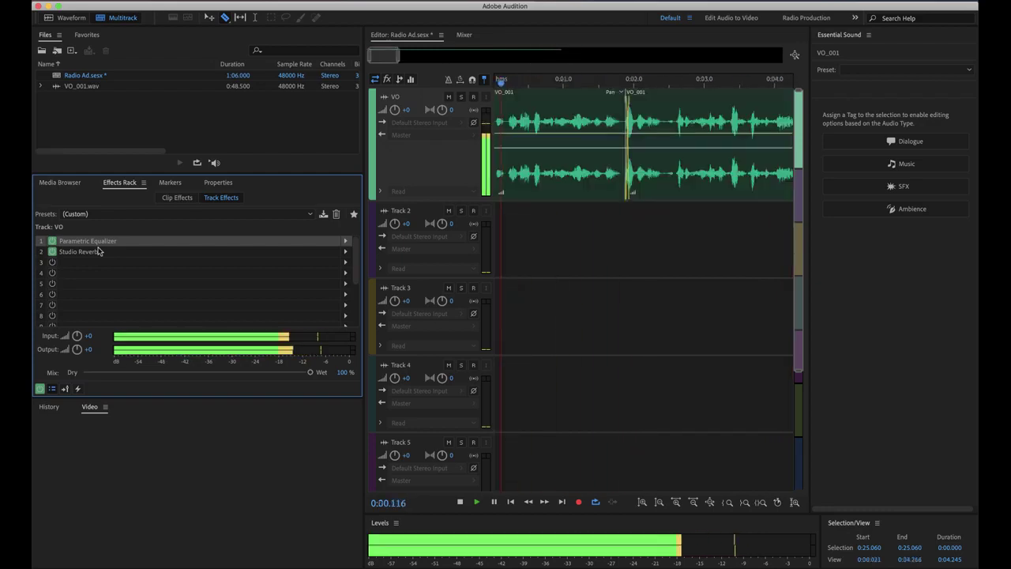
key(space)
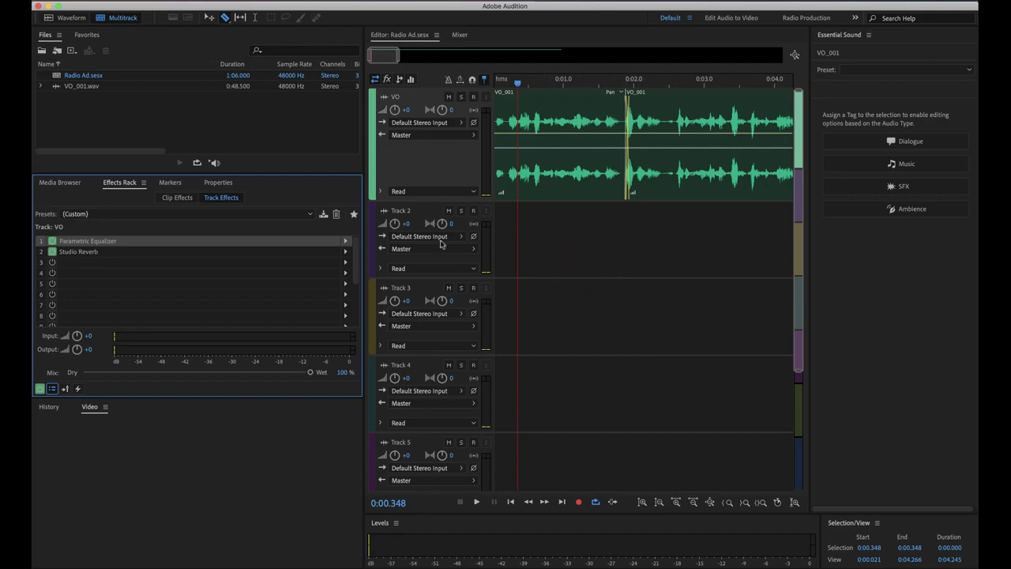
- Rename Track 2 as Music
click(402, 210)
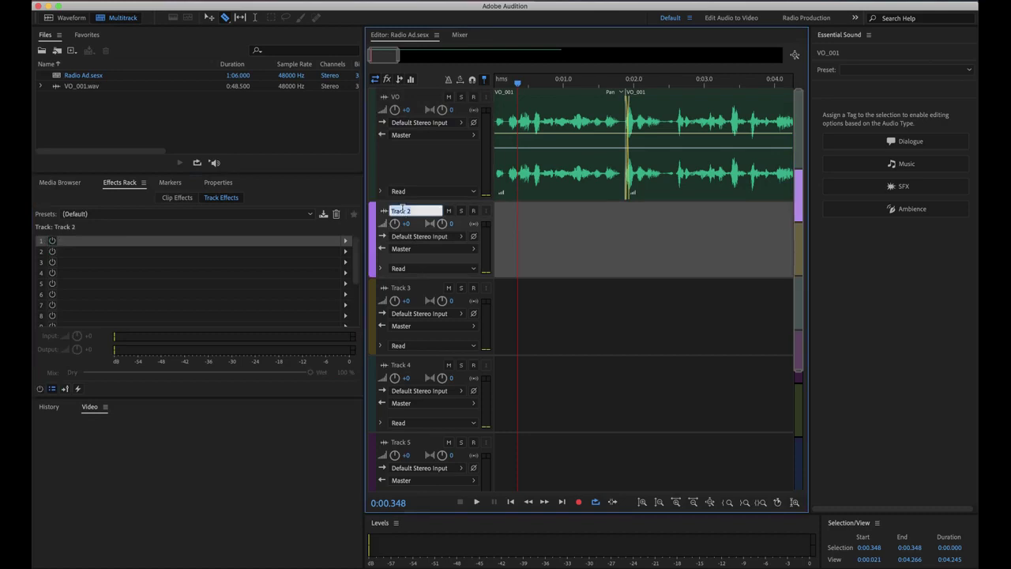
text(Music)
key(Return)
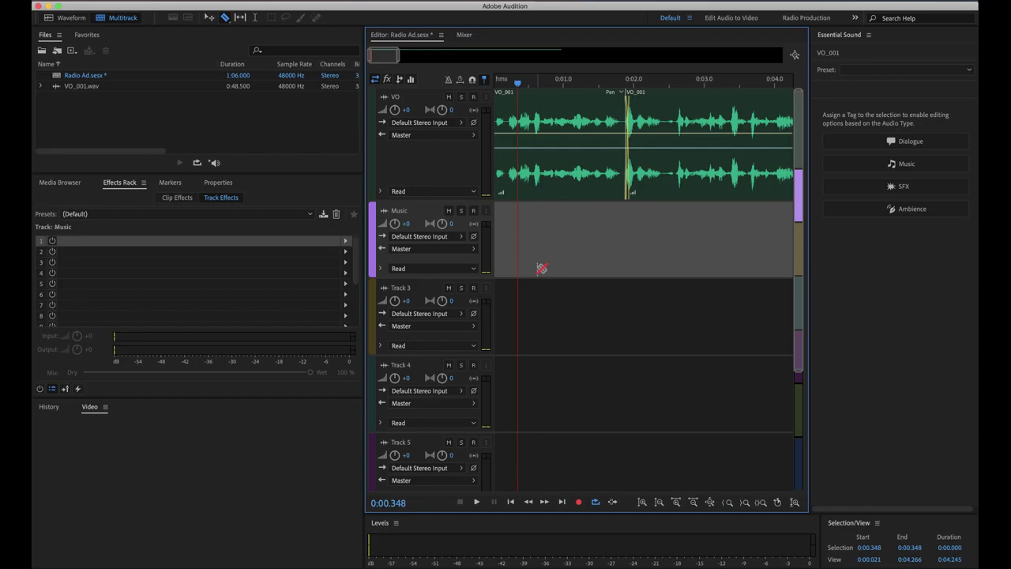
- Switch to the Safari browser, enlarge its window, and bring up the Incompetech royalty-free music site
key(super+Tab)
key(super+Tab)
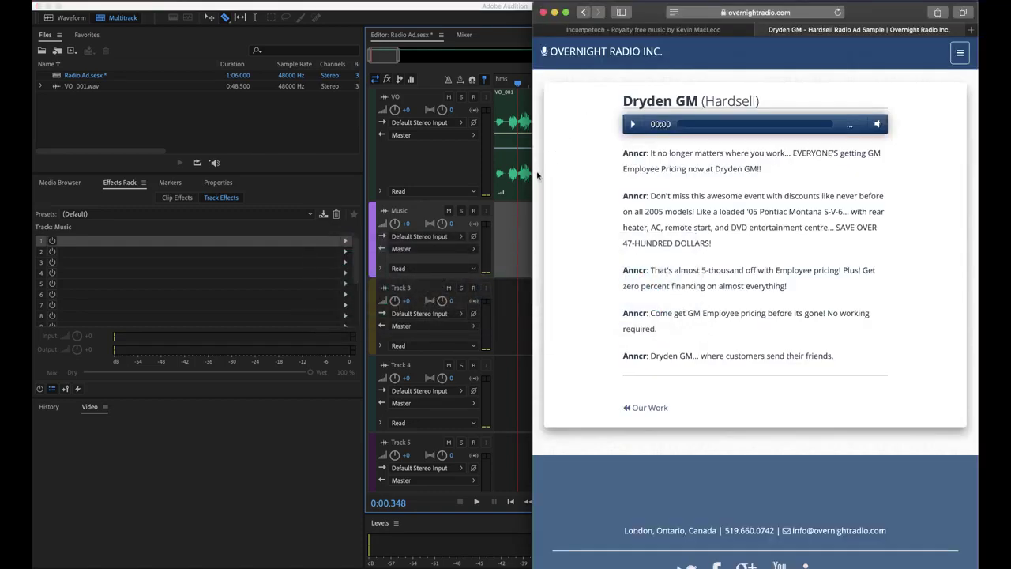
double_click(533, 178)
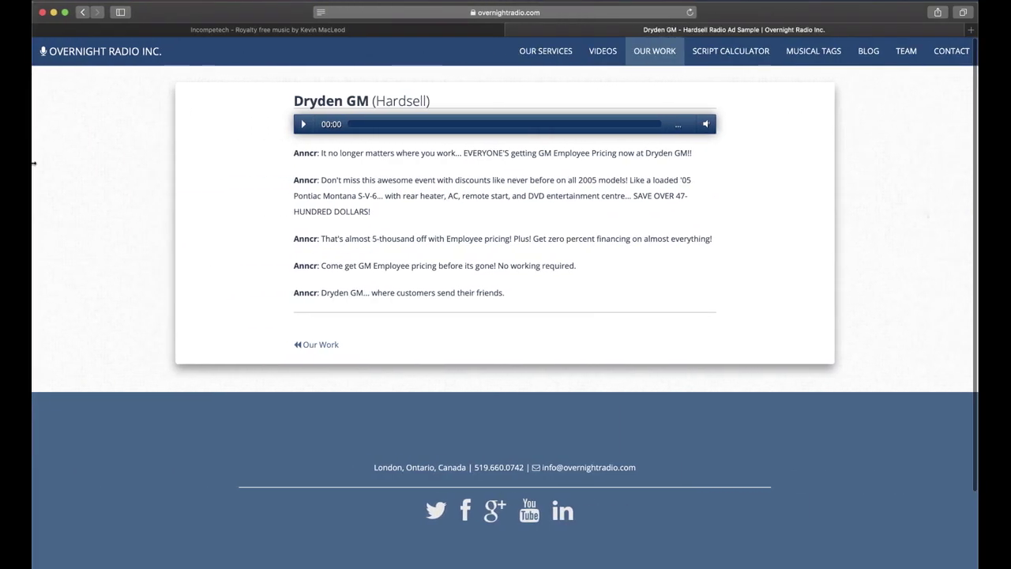
click(263, 33)
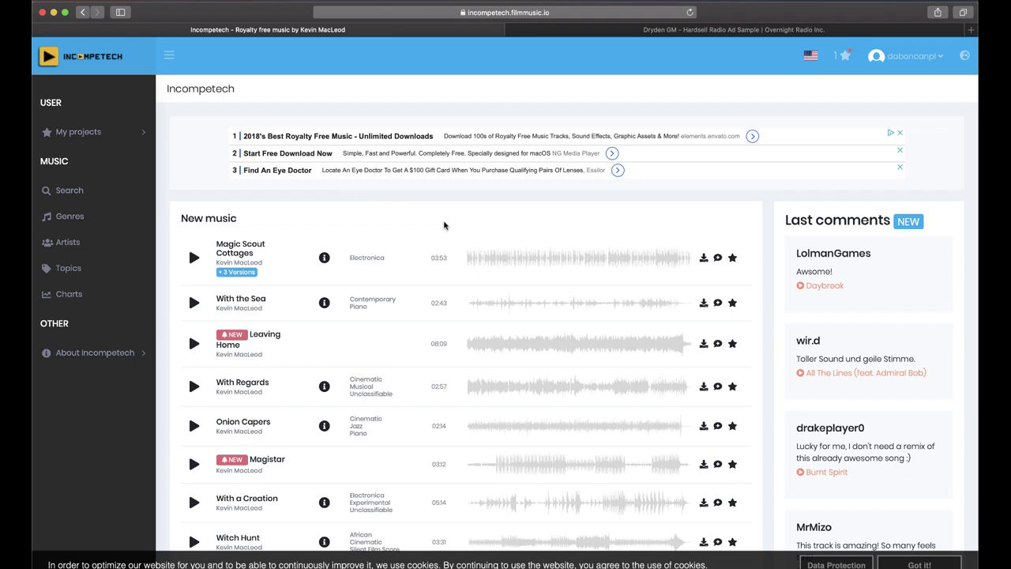
click(140, 66)
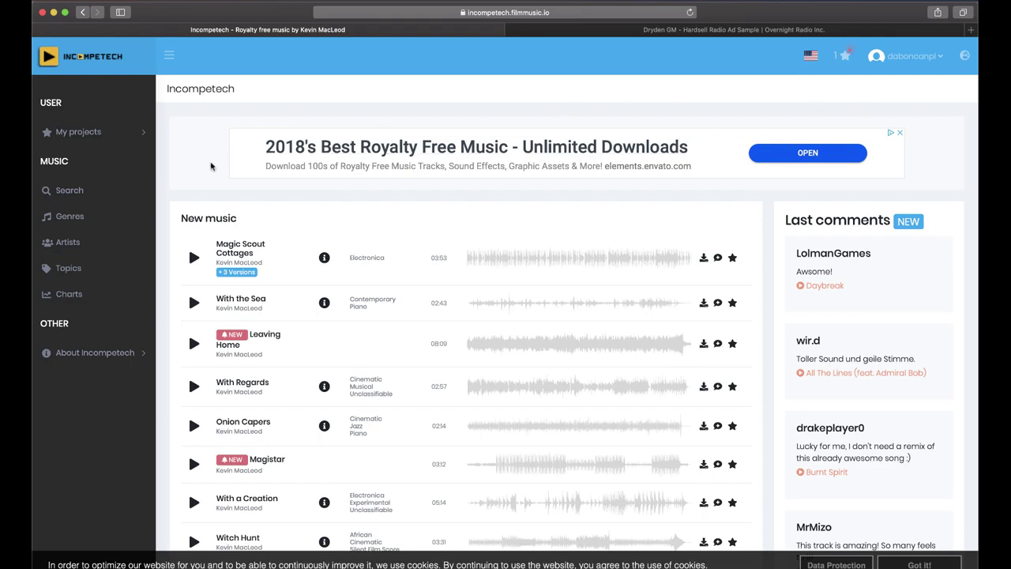
- Search the Incompetech music library with the Electronica genre and the Action mood as filters
click(67, 191)
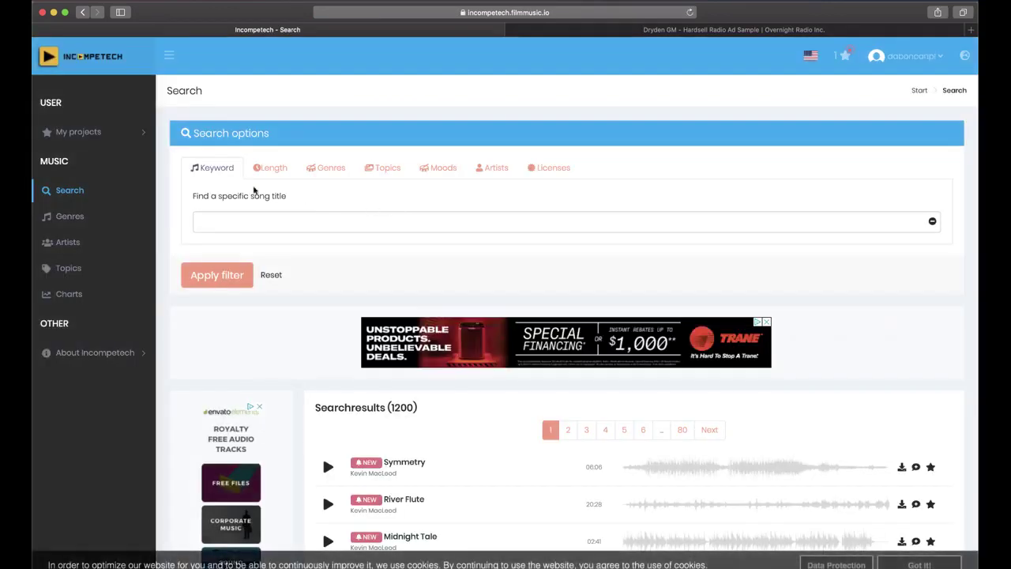
click(328, 168)
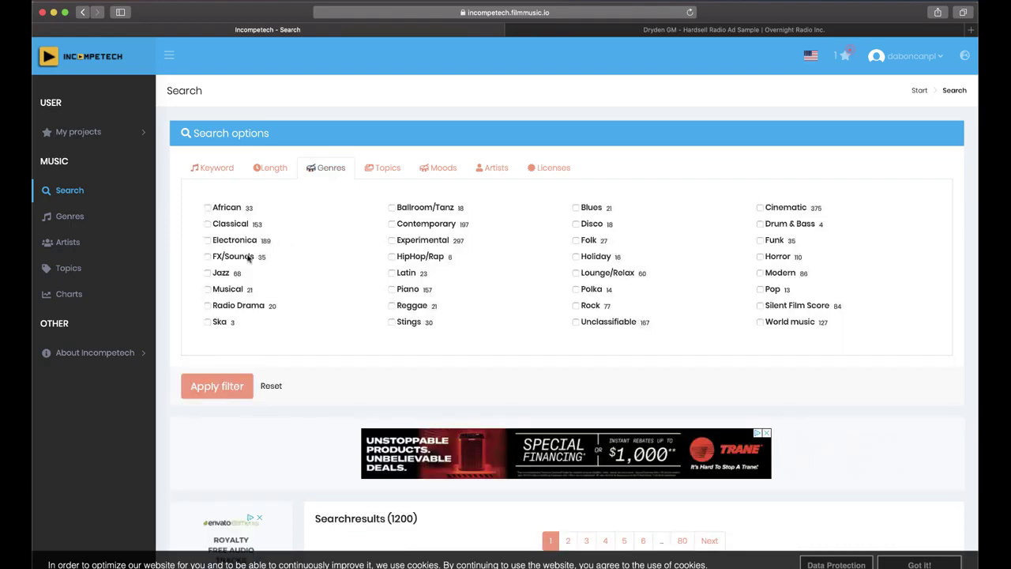
click(208, 240)
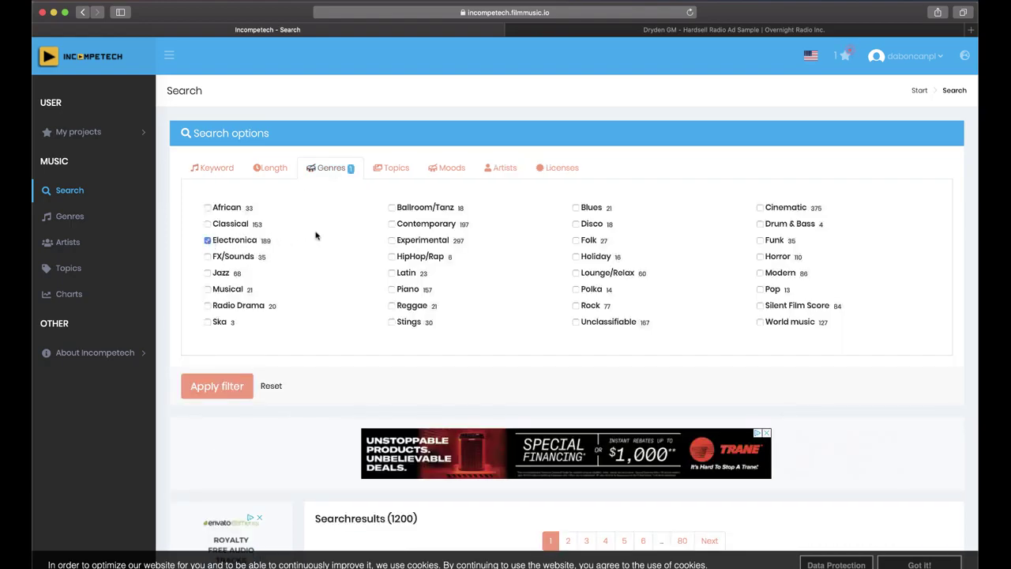
click(462, 168)
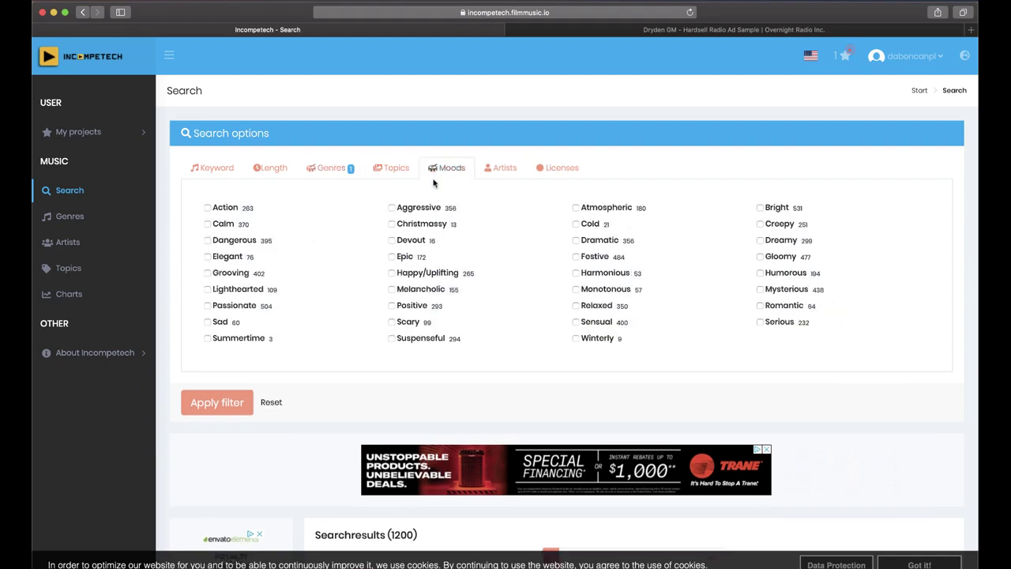
click(207, 207)
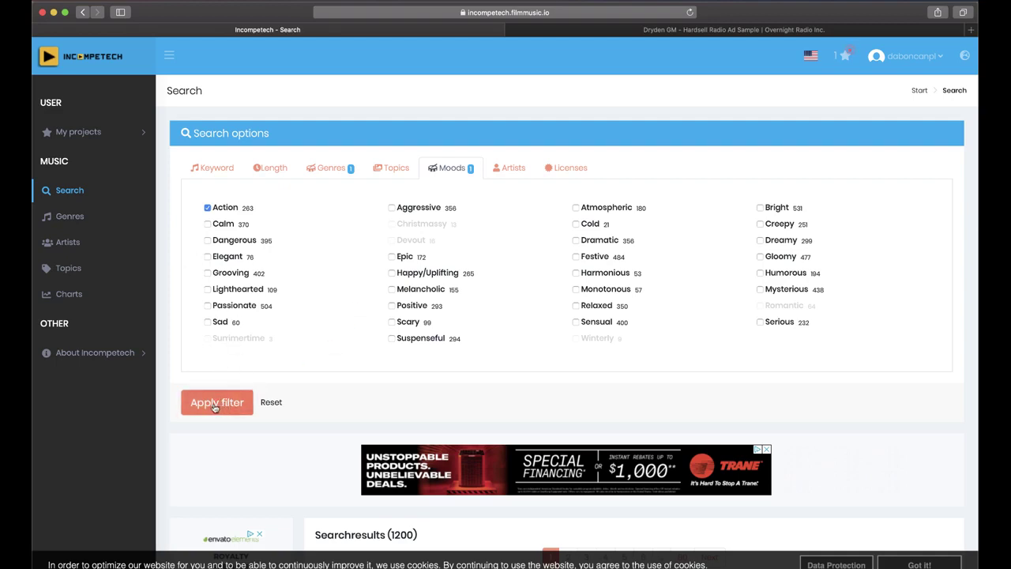
click(214, 404)
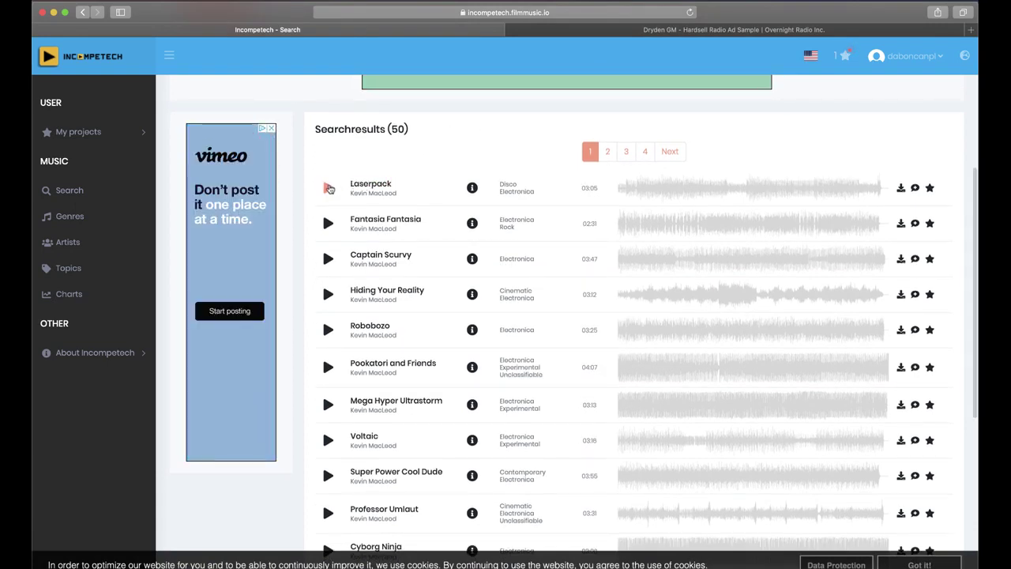
- Preview the opening of the Laserpack track in the search results
click(329, 188)
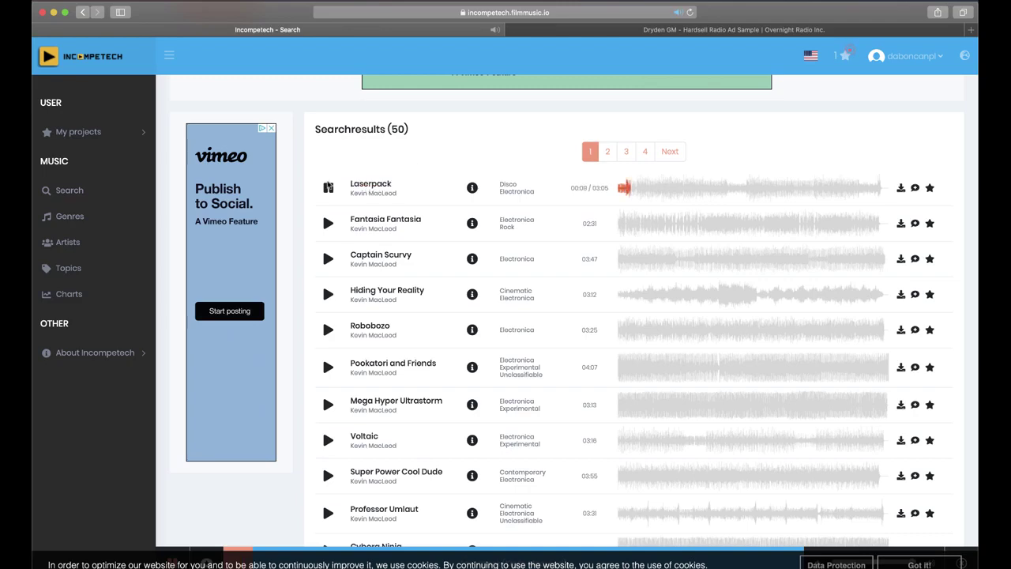
click(329, 189)
click(640, 190)
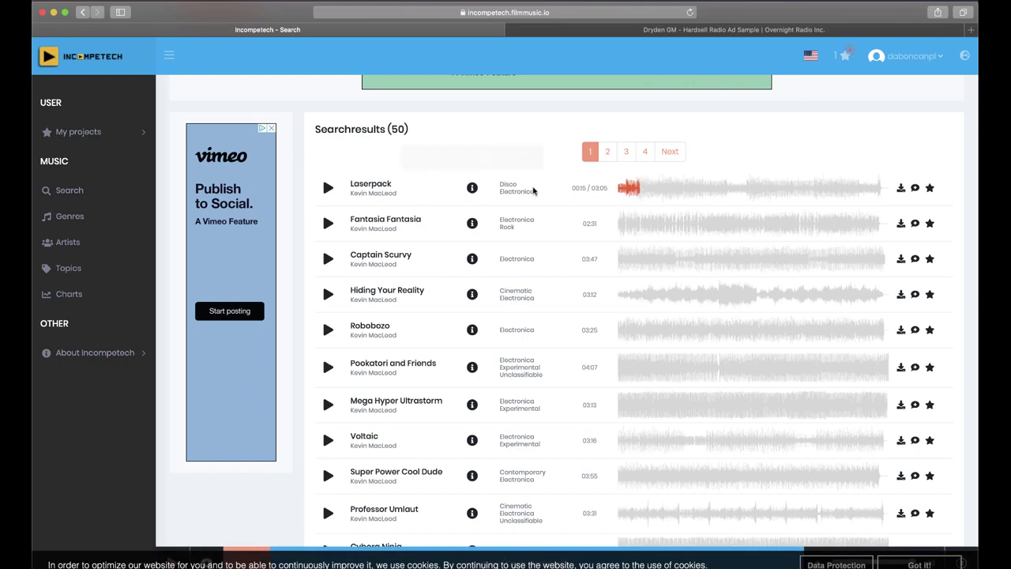
click(328, 189)
click(329, 189)
- Review Laserpack's credits and attribution conditions, selecting the credit text, and download the track
click(901, 187)
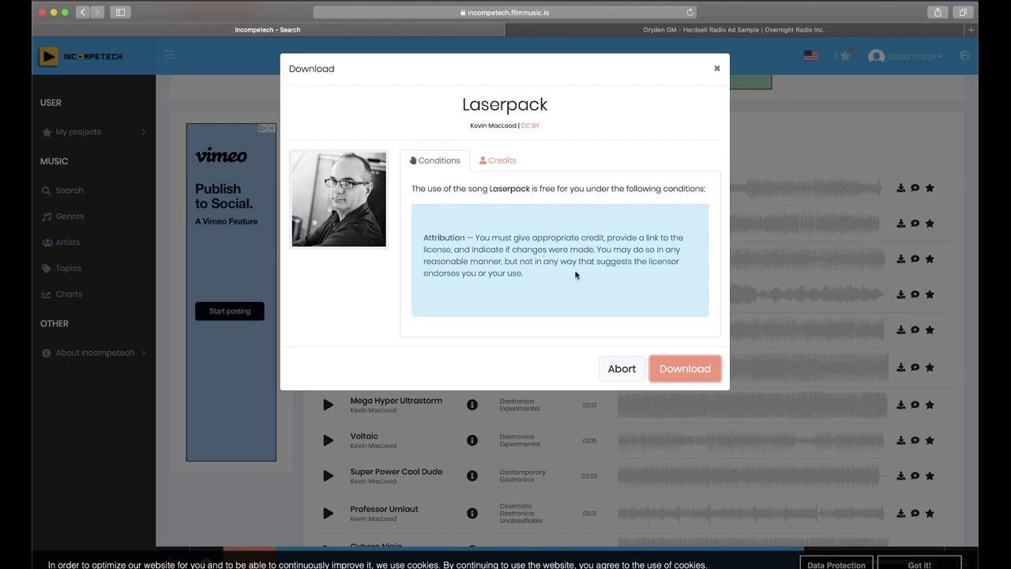
click(498, 162)
drag(423, 217, 672, 247)
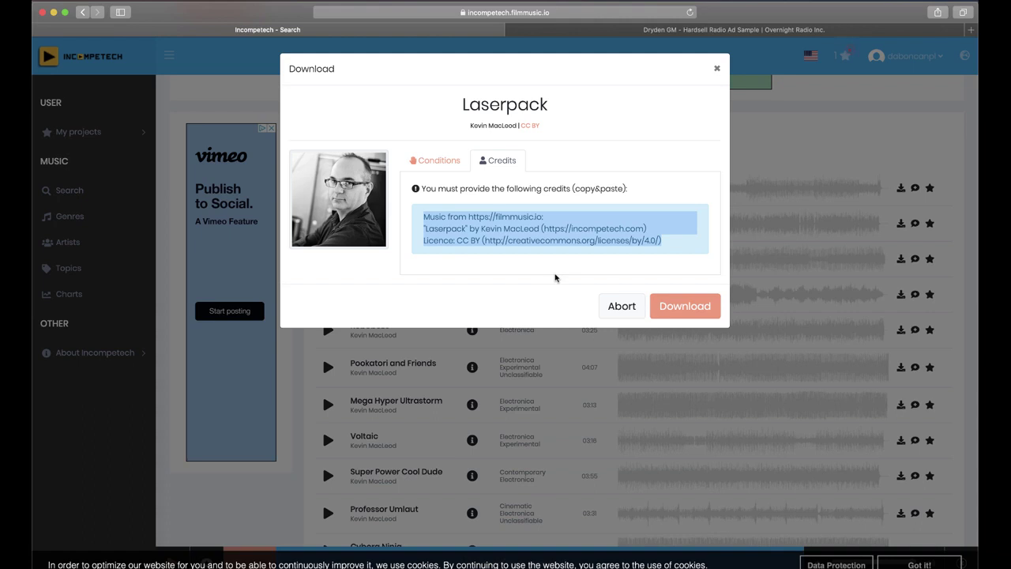
click(445, 161)
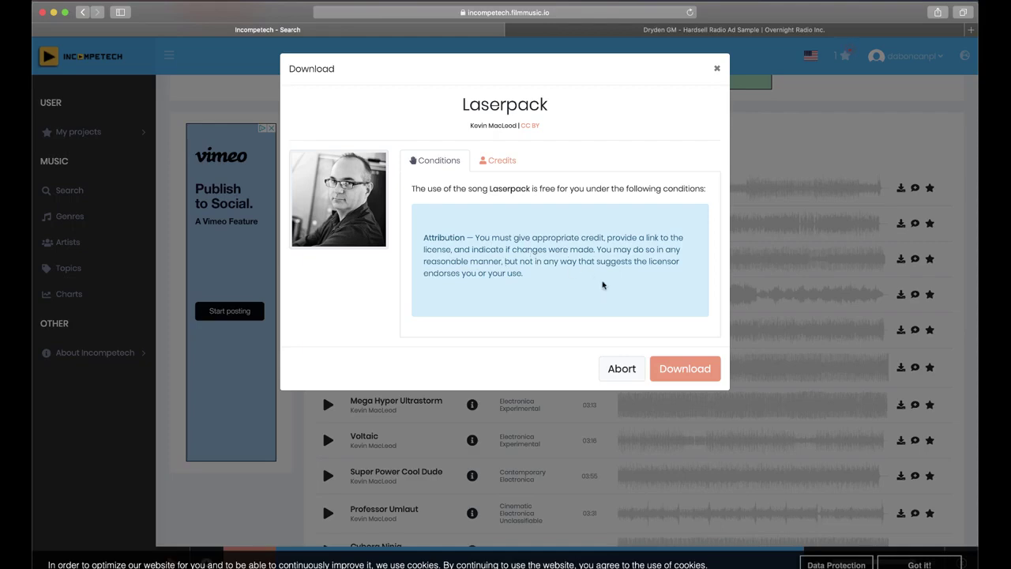
click(668, 371)
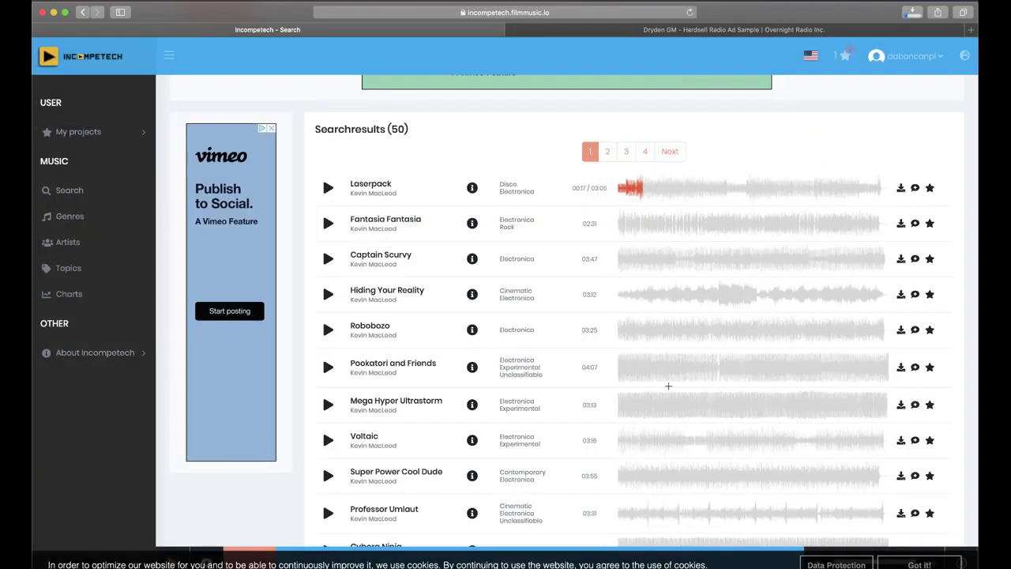
- Switch to Adobe Audition, import the downloaded Laserpack MP3, and insert it at the Music track's start as a copy conformed to the session's sample rate
key(super+Tab)
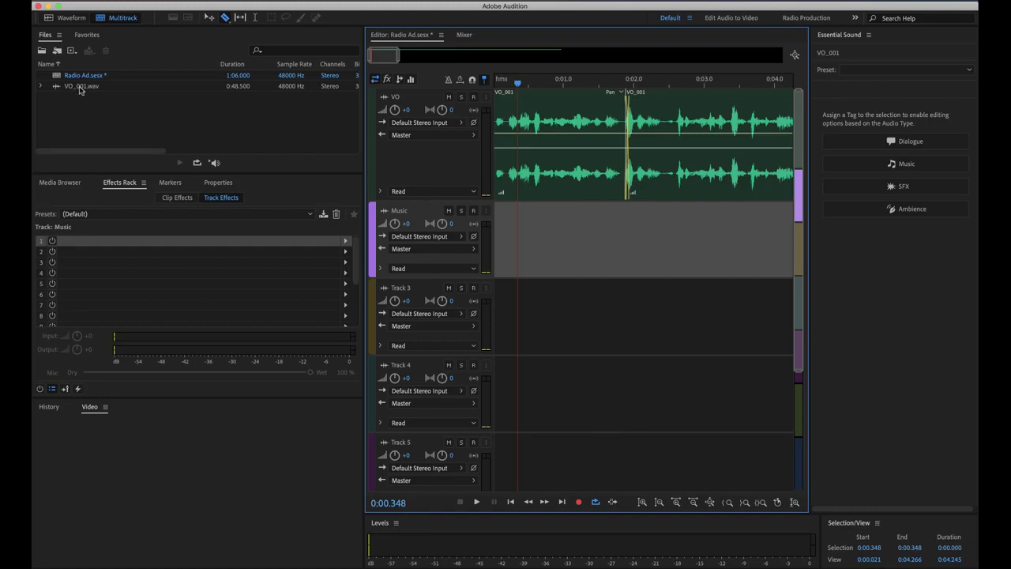
mouse_move(792, 558)
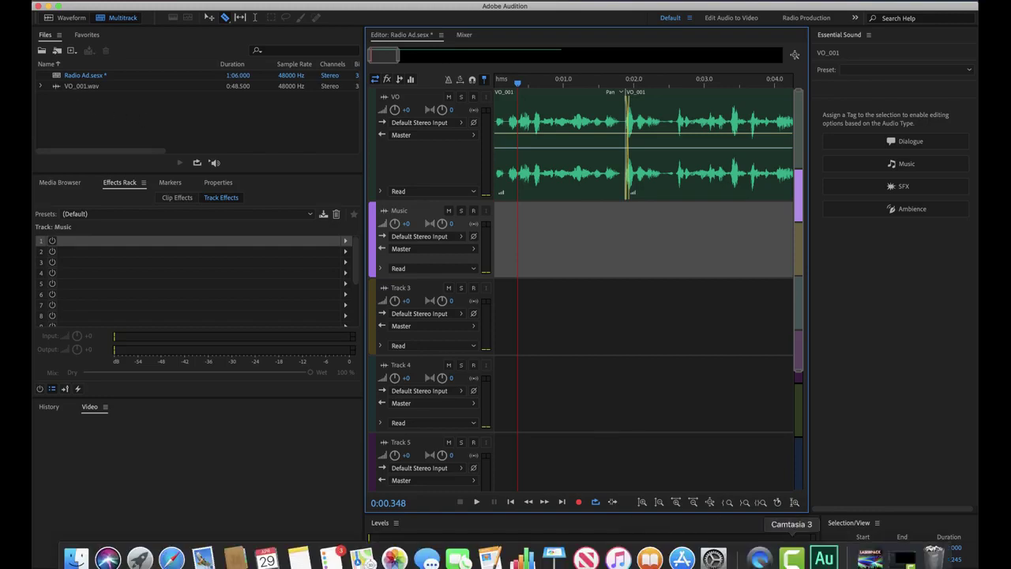
click(872, 562)
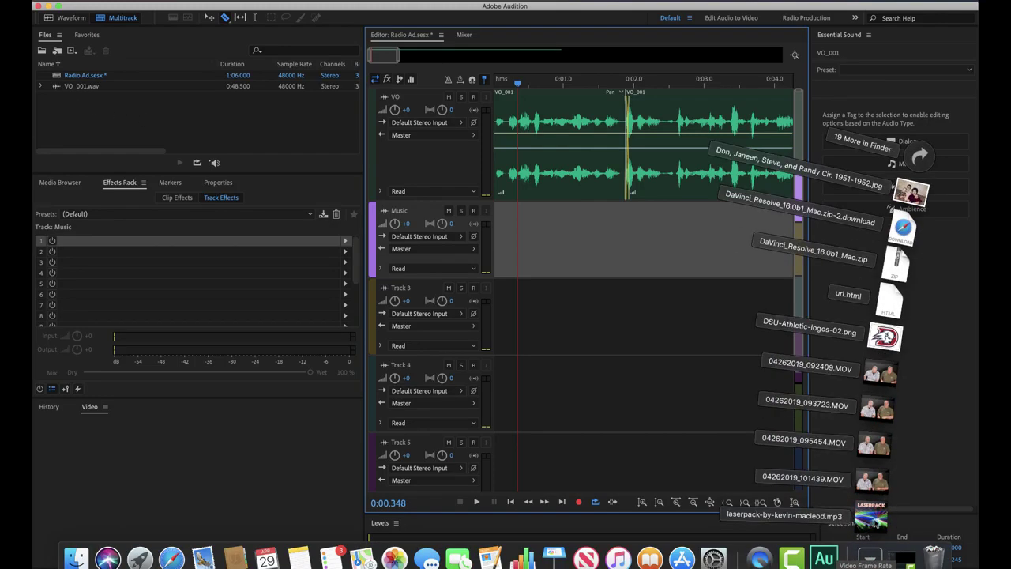
drag(873, 513, 156, 121)
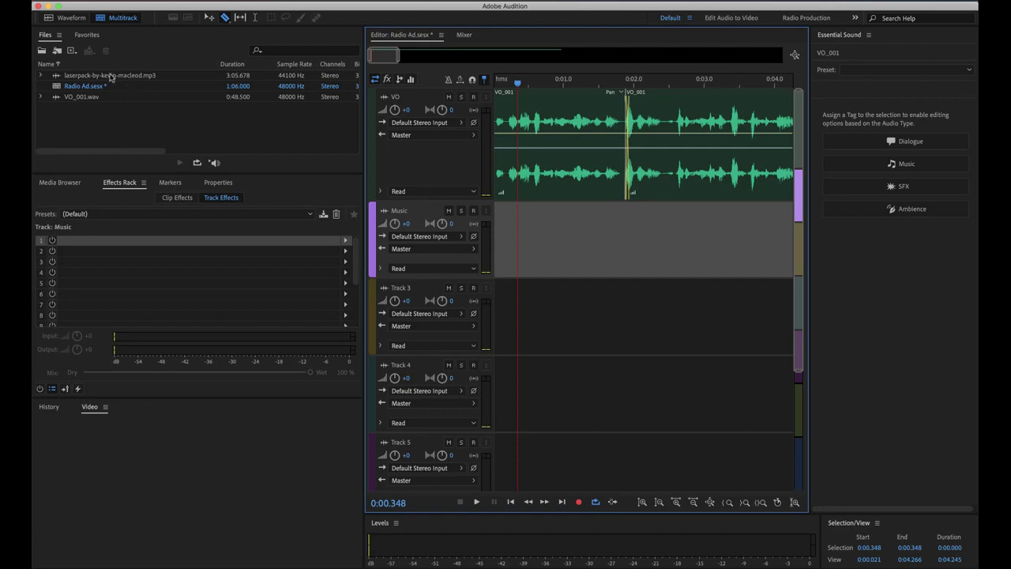
drag(91, 78, 490, 236)
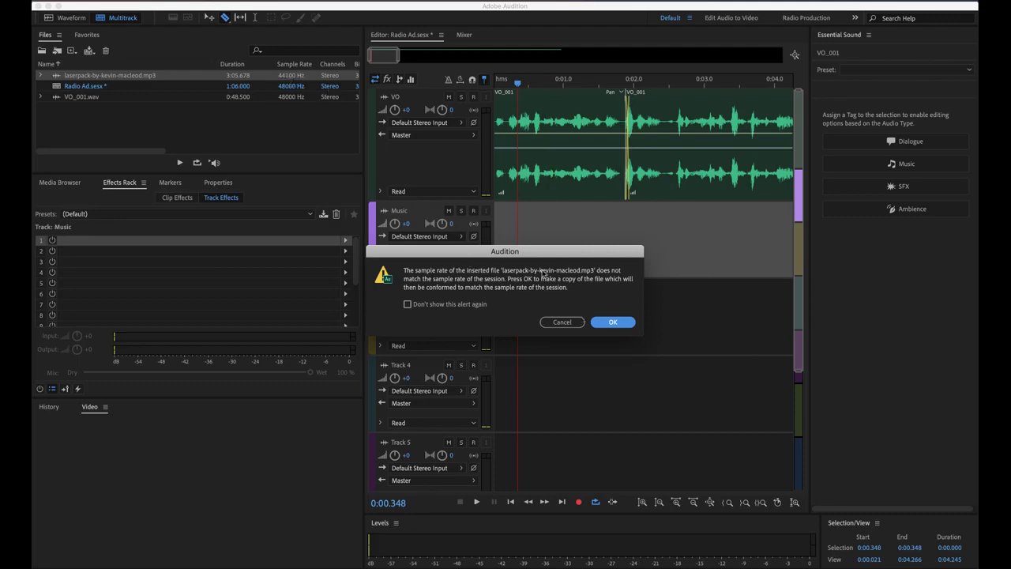
click(604, 323)
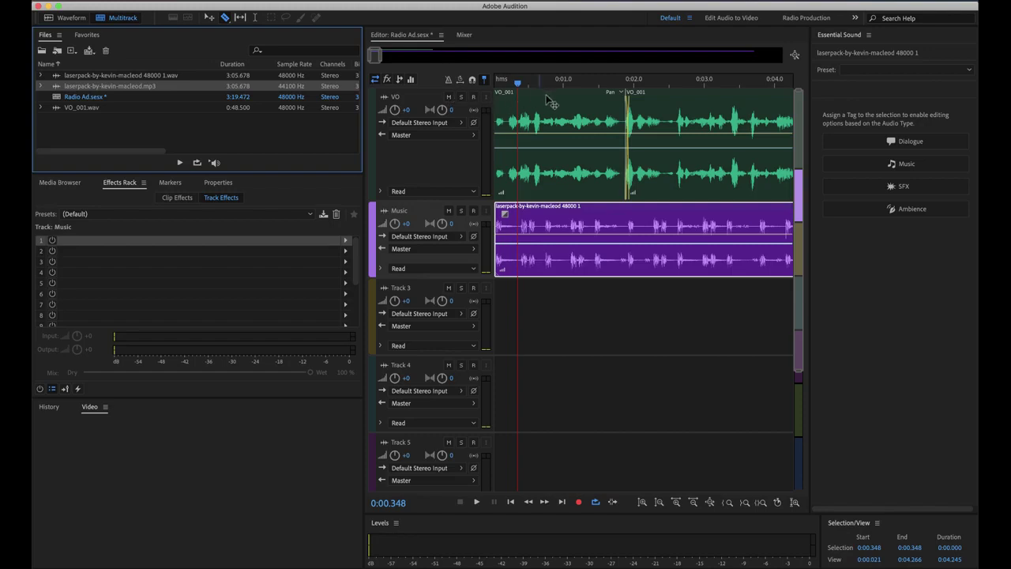
- Mute the VO track and play the music from the session's start to about 0:16
click(449, 97)
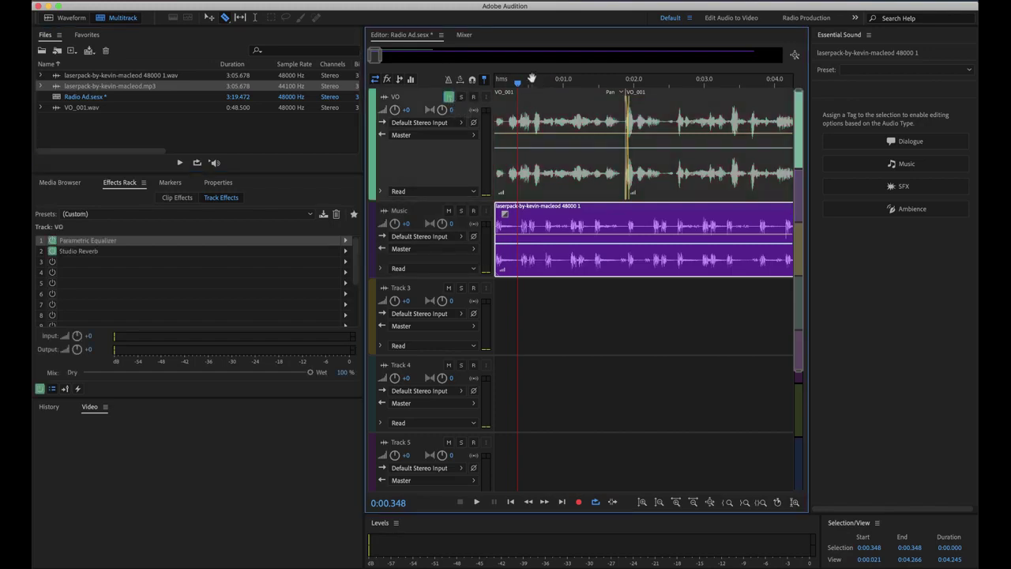
key(space)
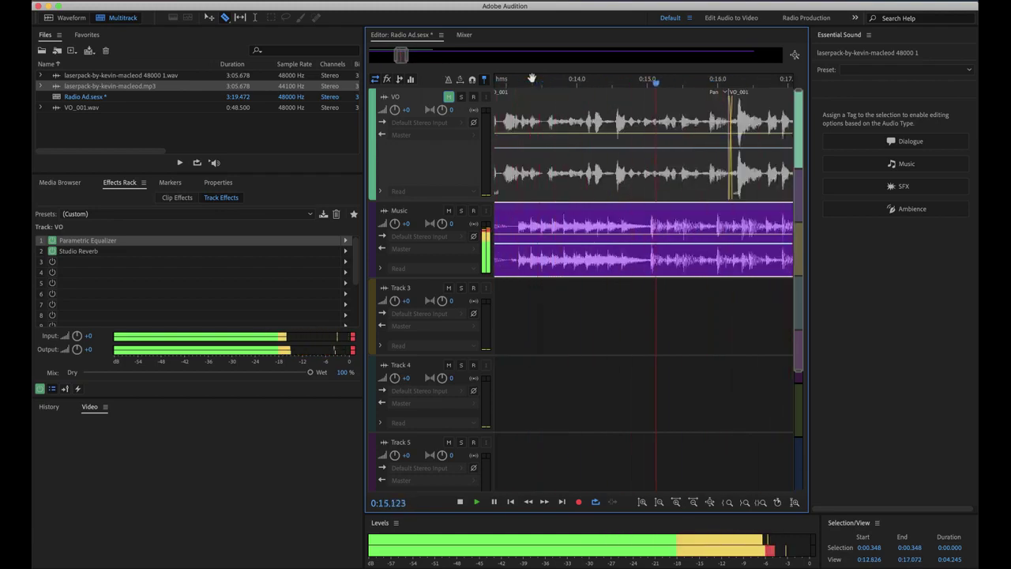
key(space)
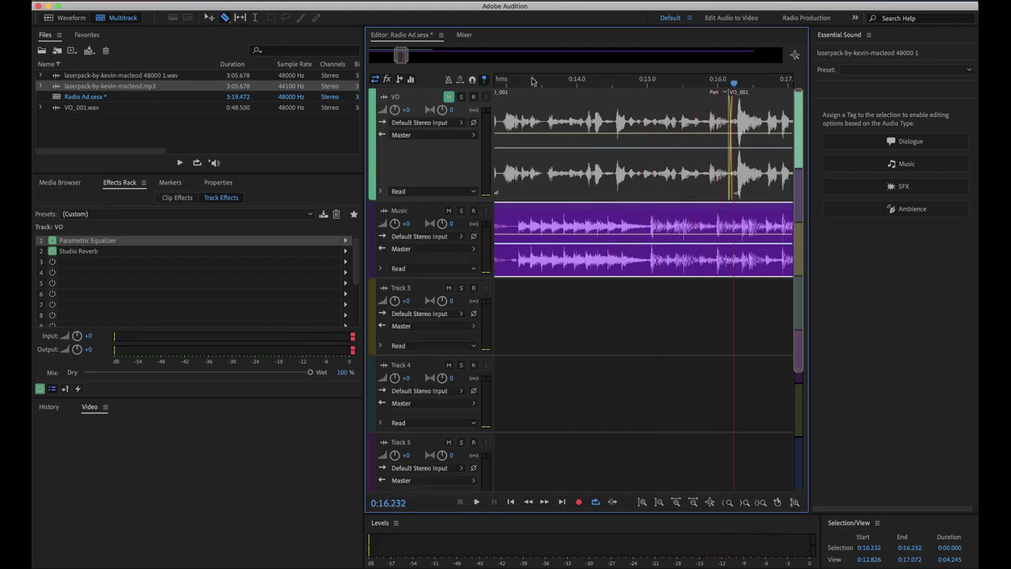
- Split the music clip at about 0:15, where the beat comes in, and delete the part before the cut
click(653, 261)
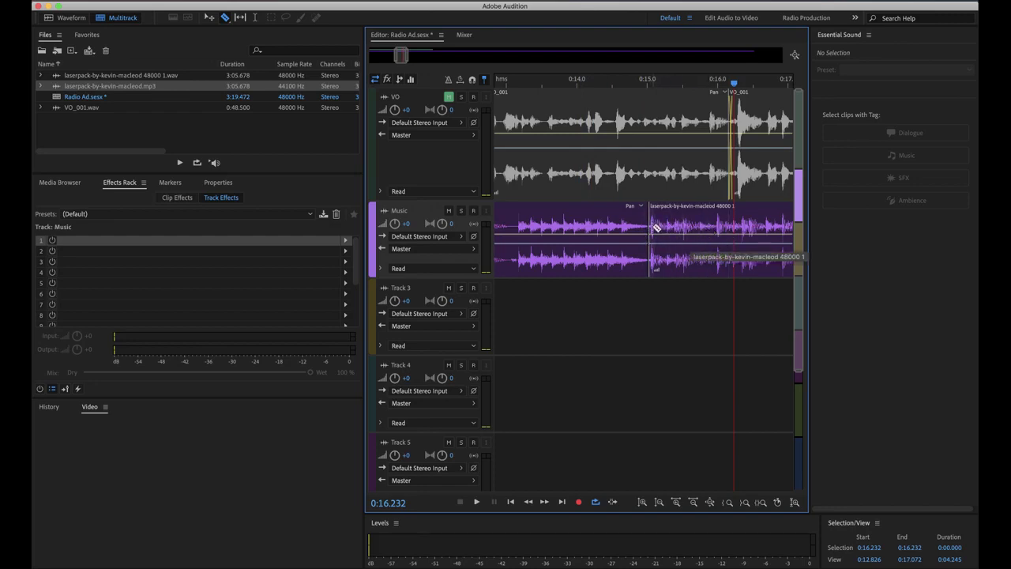
click(599, 210)
key(Delete)
- Move the remaining music clip to the very start of the Music track
key(minus)
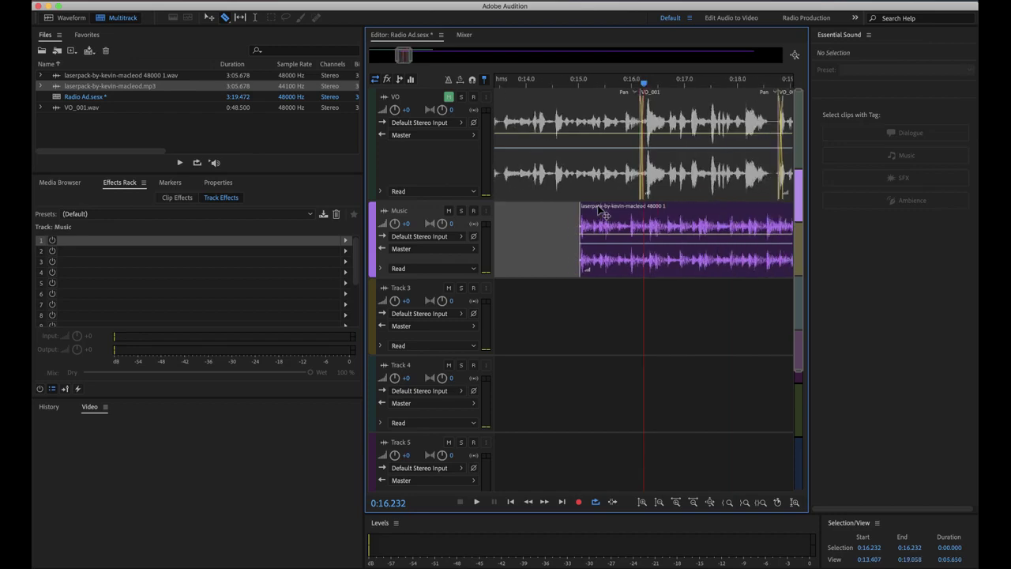
key(minus)
key(minus)
key(minus)
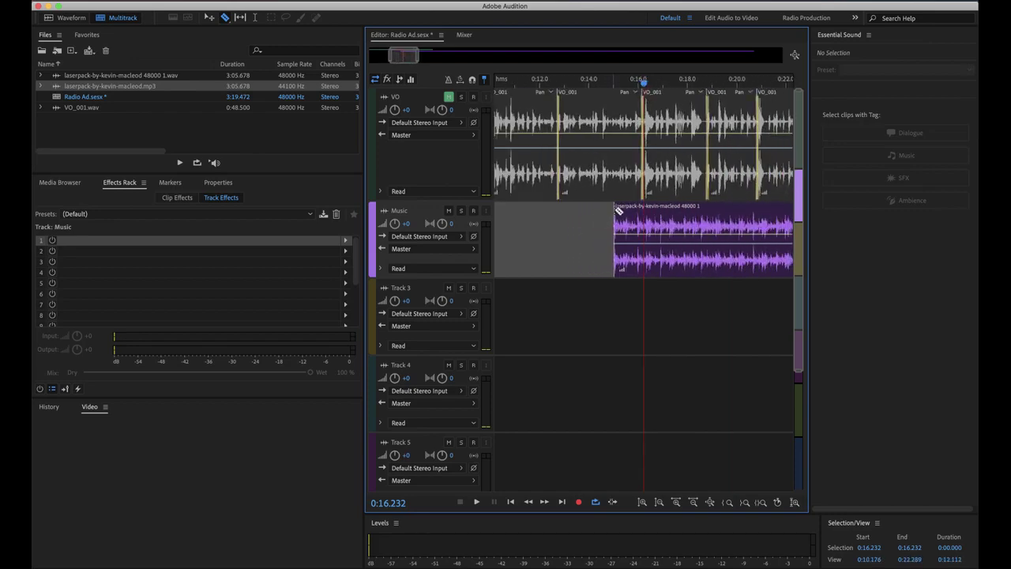
drag(677, 218, 509, 217)
scroll(582, 249, left, 10)
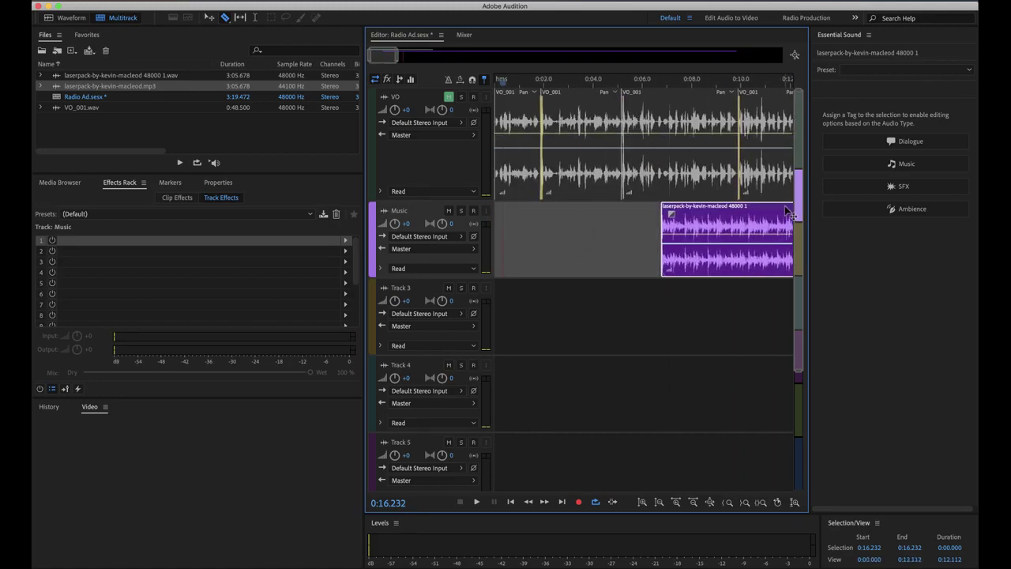
drag(785, 207, 588, 221)
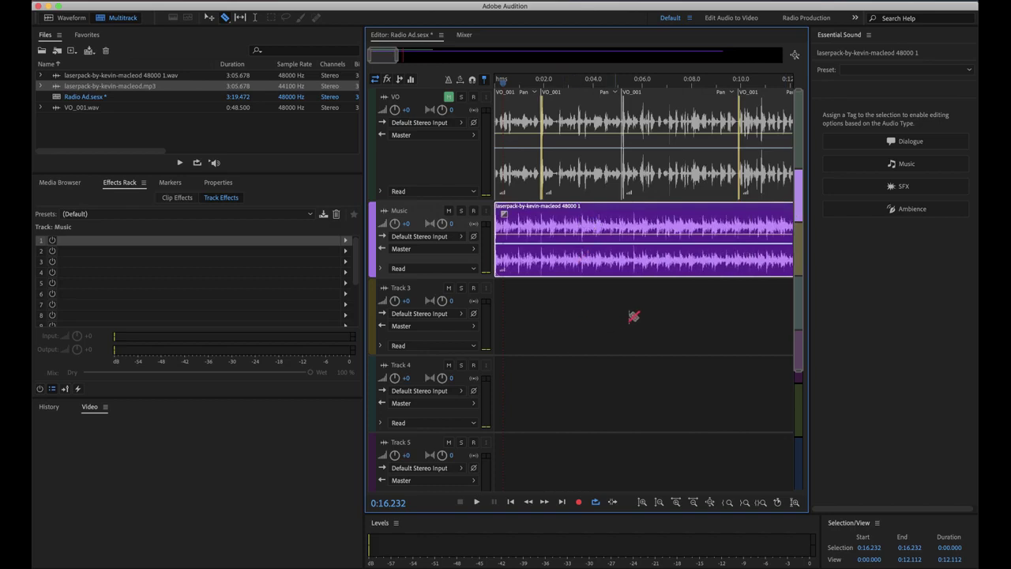
- Play the music from about 0:26 to 0:31 and split its clip at about 0:30, near the voice-over's end
scroll(635, 319, right, 15)
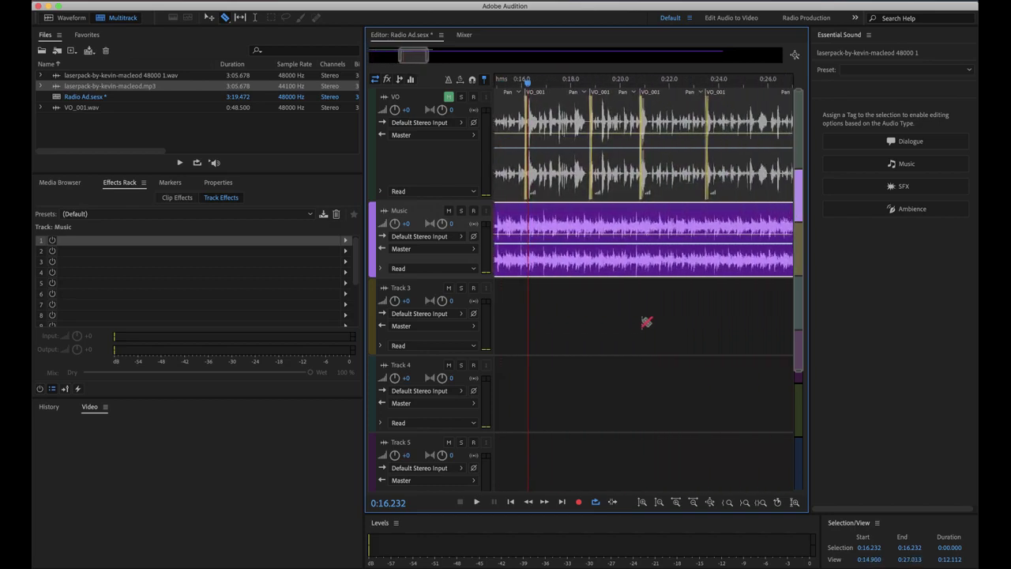
scroll(646, 321, right, 8)
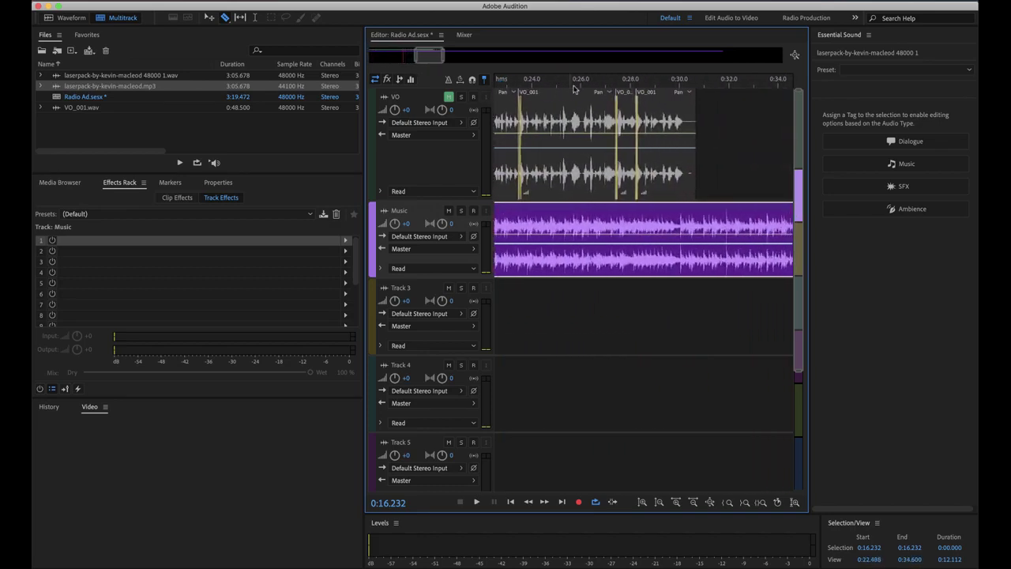
click(585, 82)
key(space)
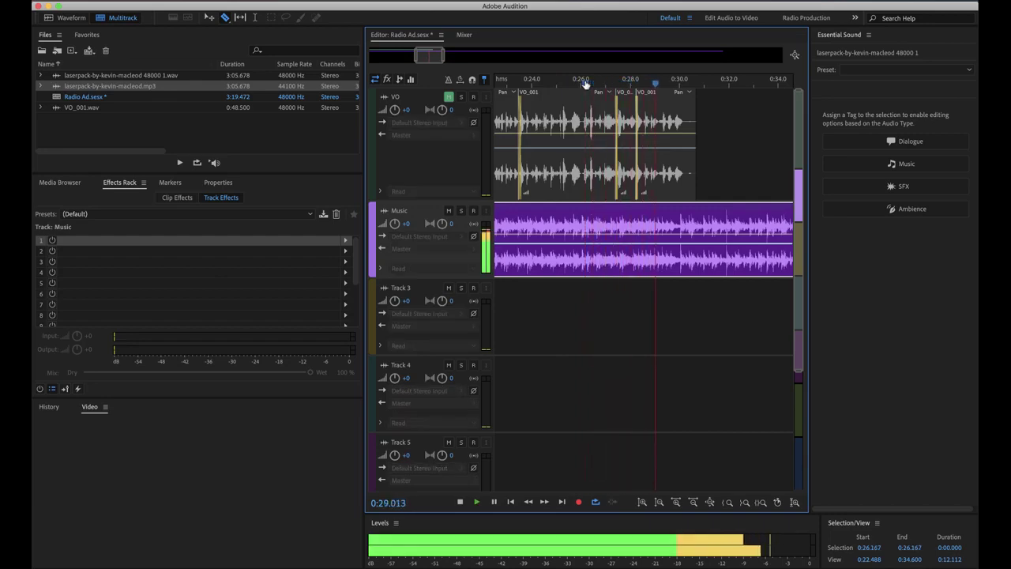
key(space)
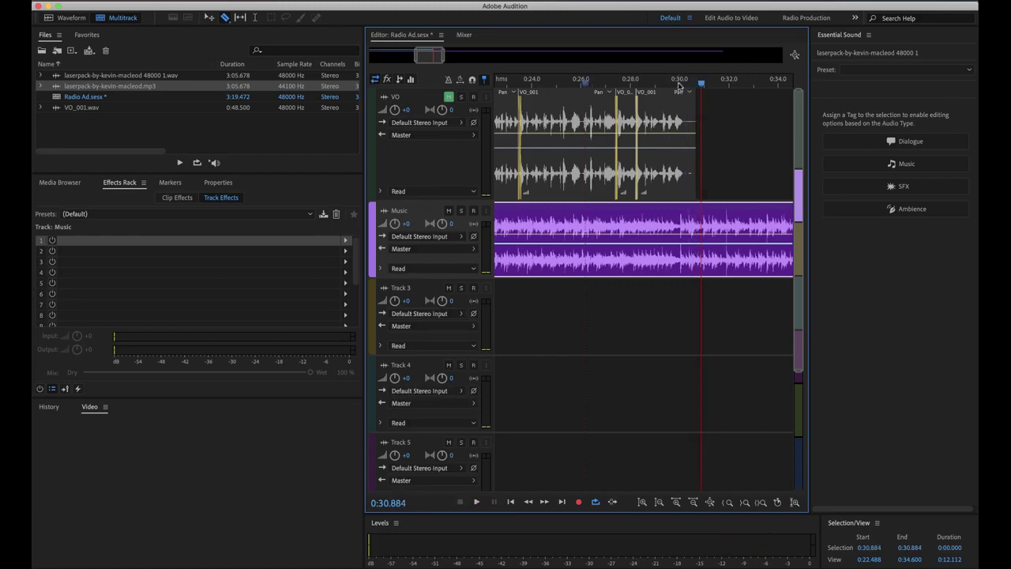
click(682, 263)
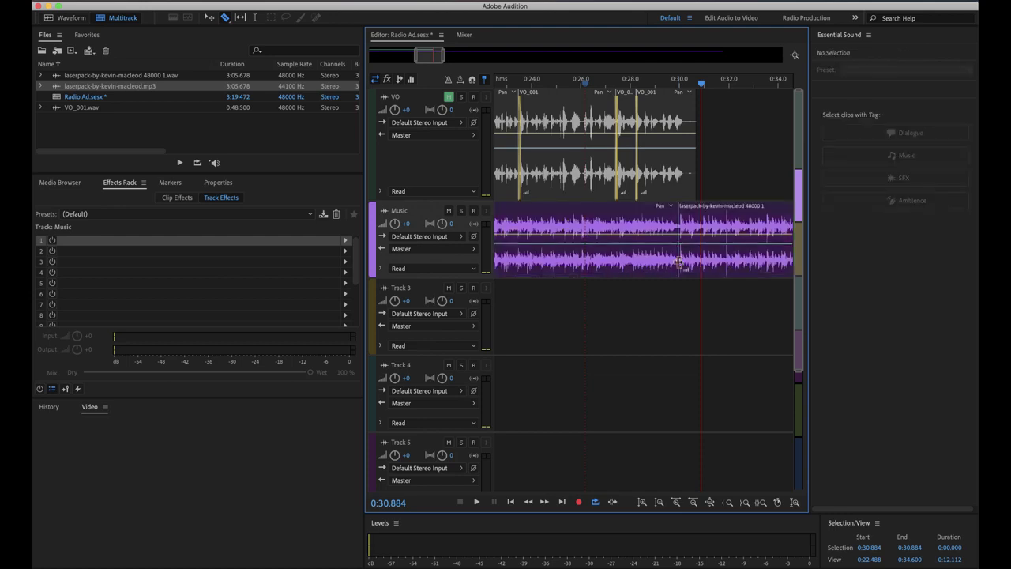
- Delete the music after the cut at about 0:30 and return the playhead to the session's start
drag(727, 212, 726, 210)
click(522, 83)
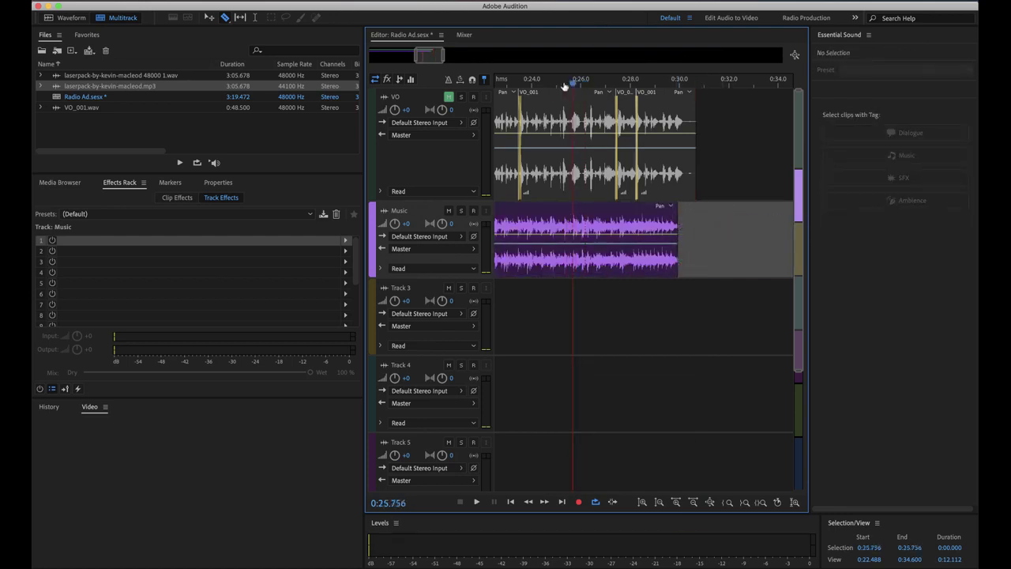
drag(431, 55, 359, 56)
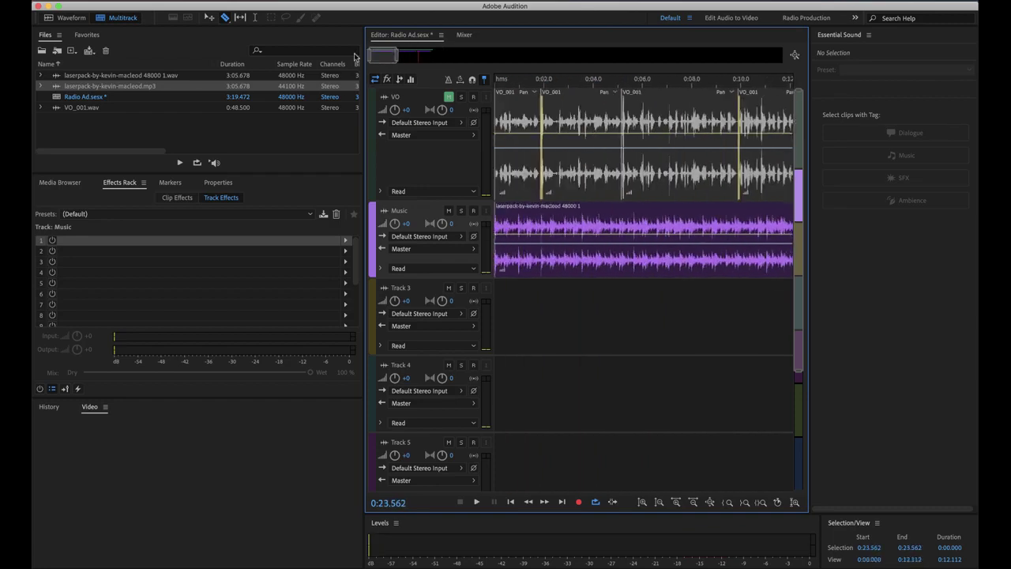
key(Home)
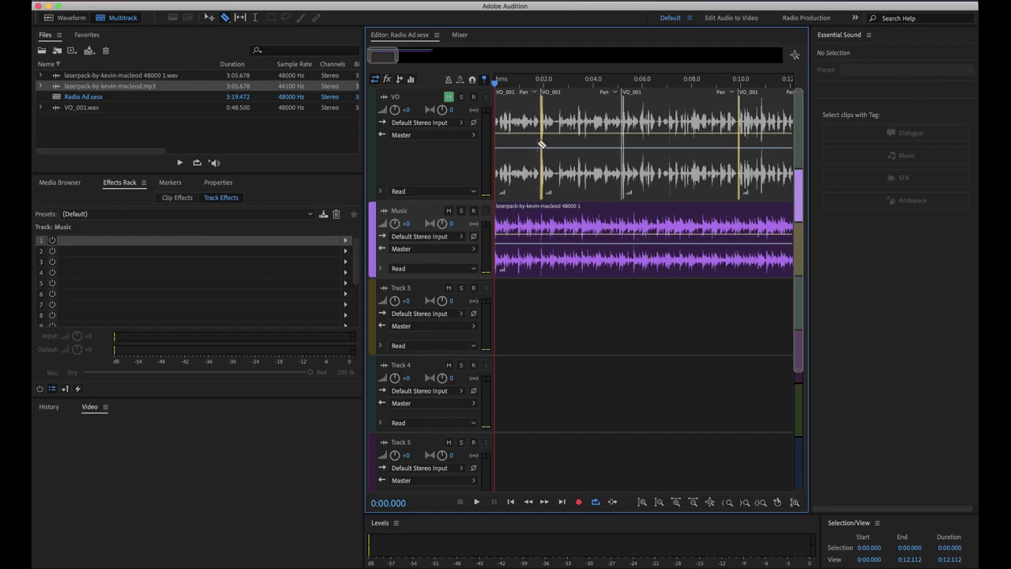
- Unmute the VO track and lower the Music track's volume to -12 dB, checking the balance over the first four seconds
click(448, 97)
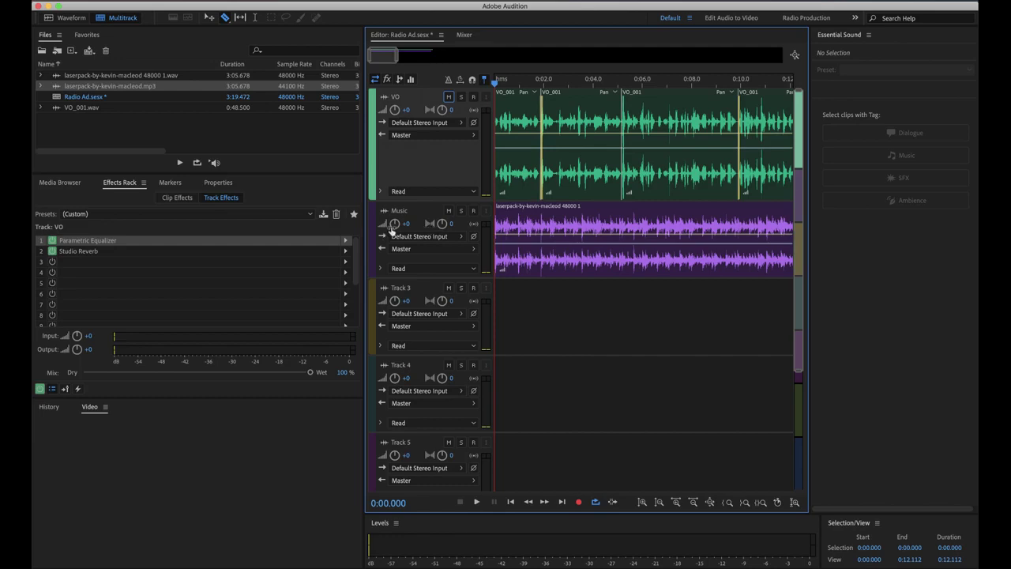
click(395, 224)
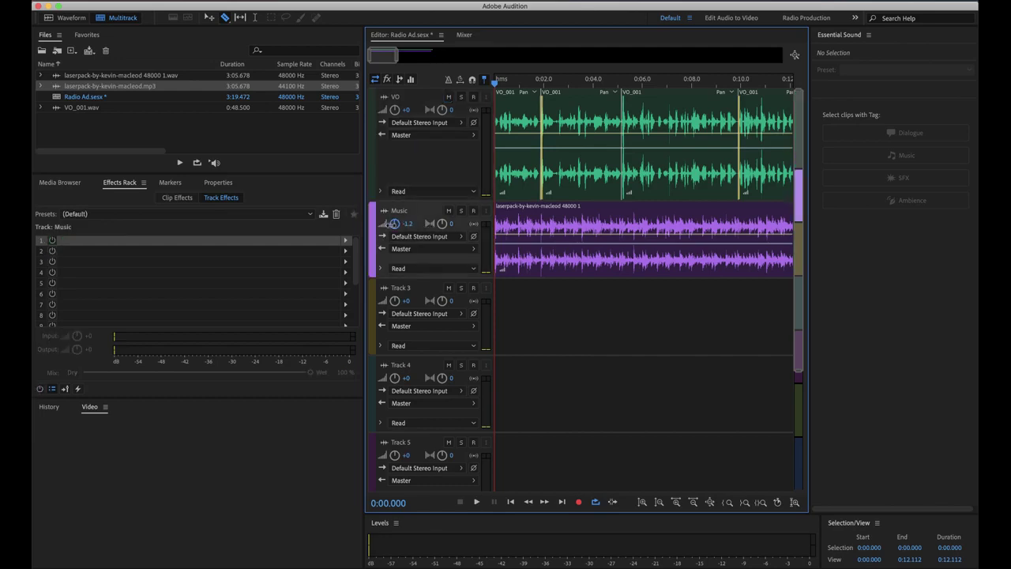
drag(386, 224, 380, 223)
key(space)
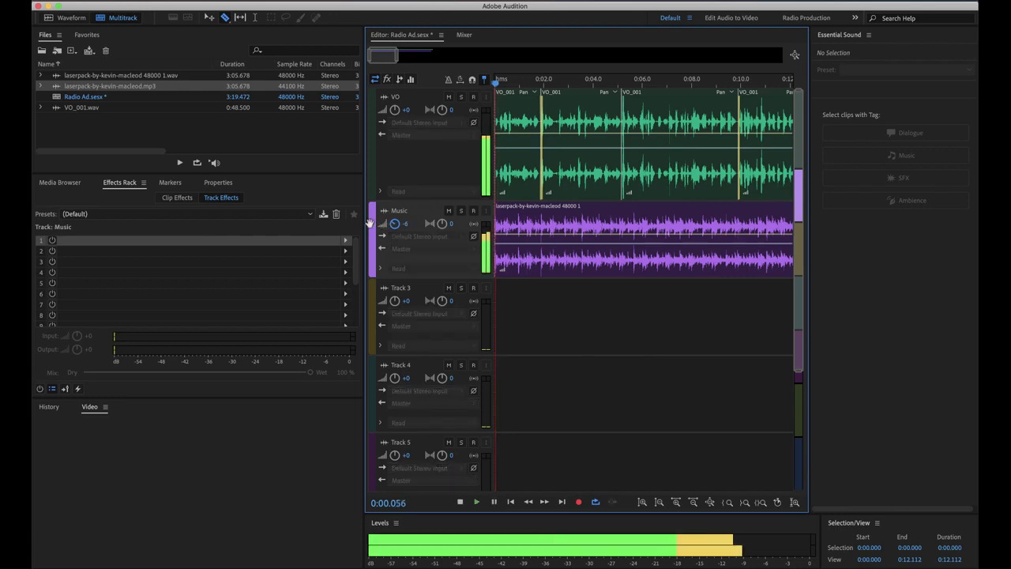
key(space)
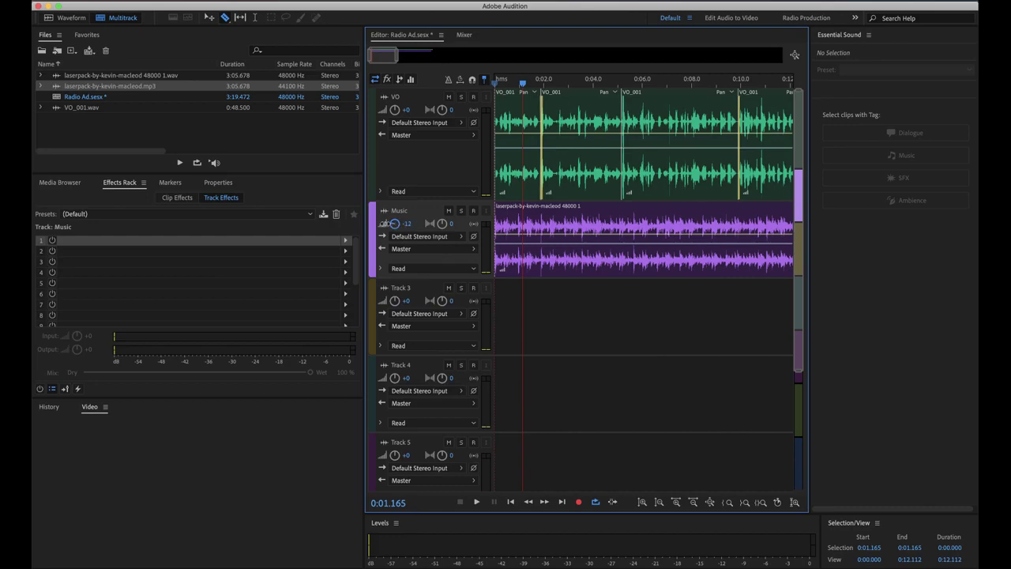
key(space)
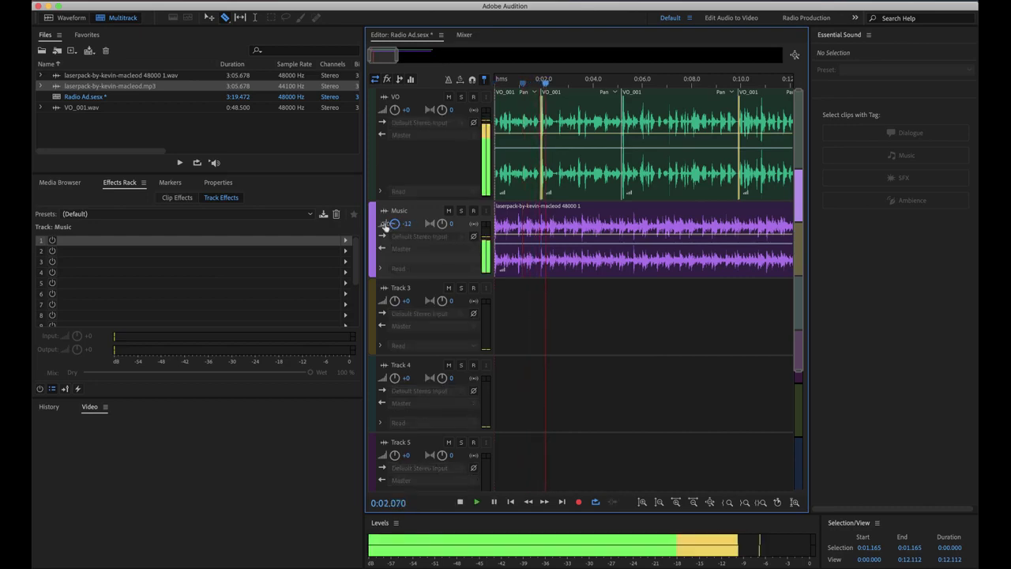
key(space)
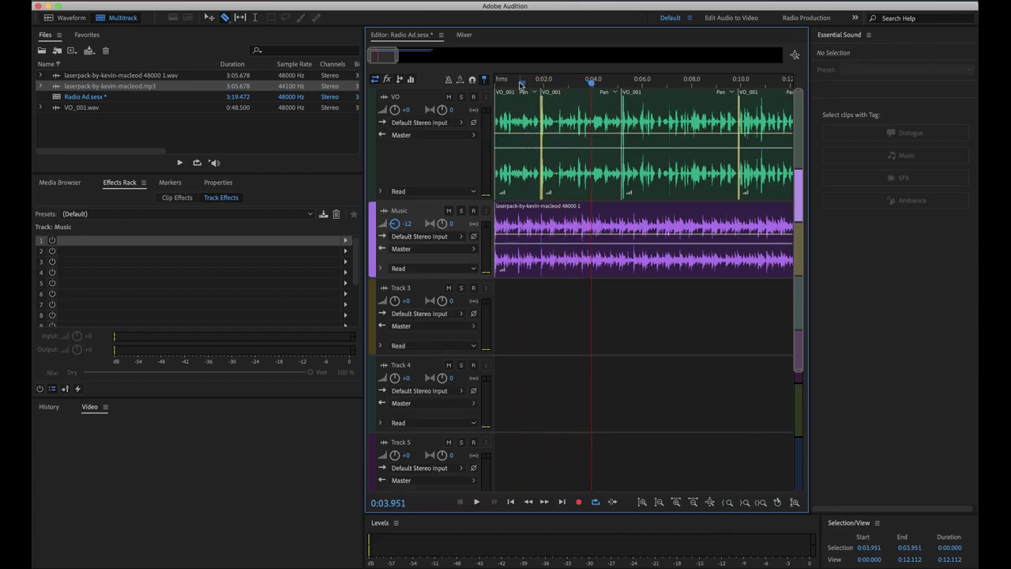
- Play the voice-over and music mix from the session's start to about 0:10
drag(519, 82, 466, 87)
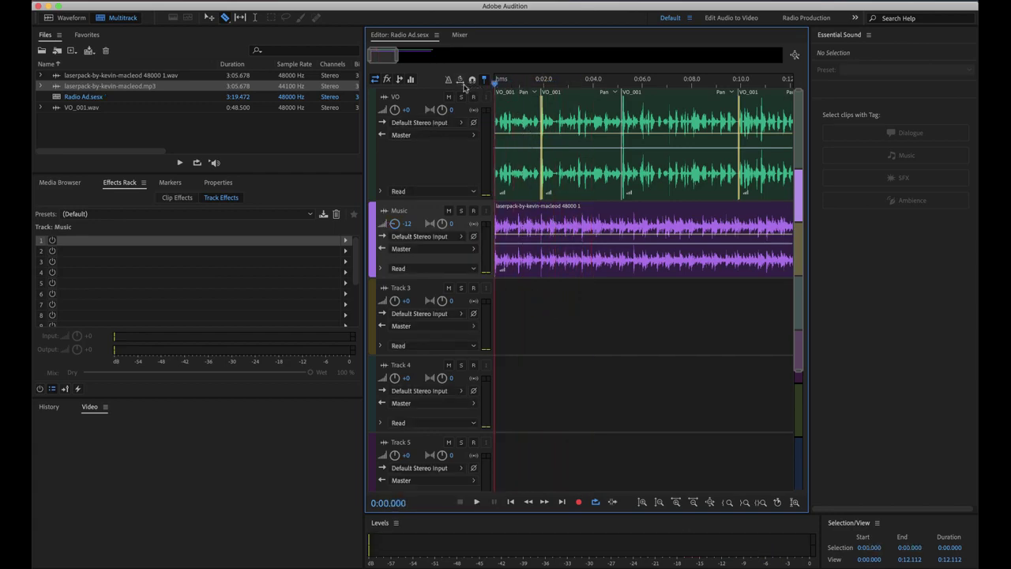
key(space)
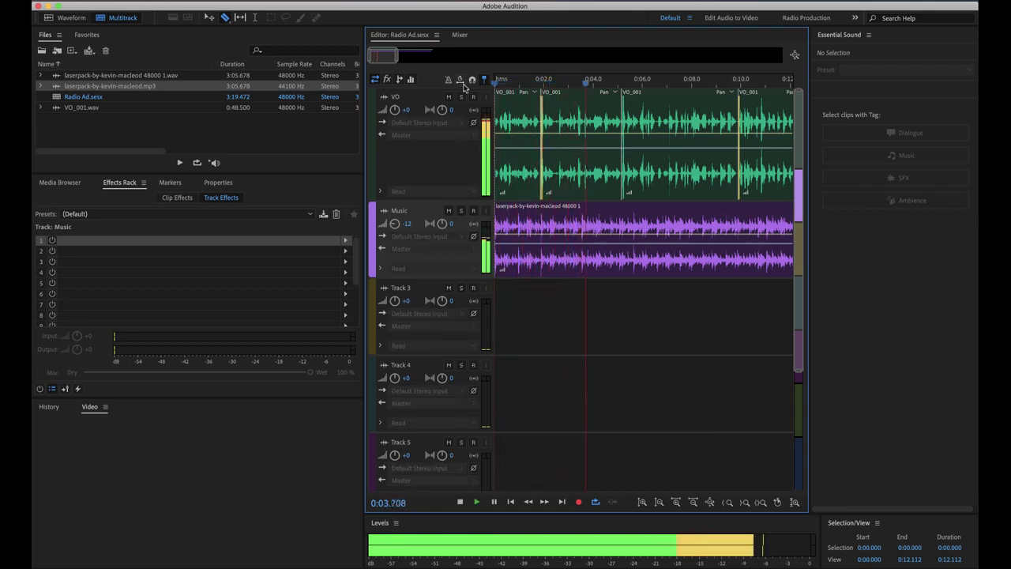
key(XF86AudioRaiseVolume)
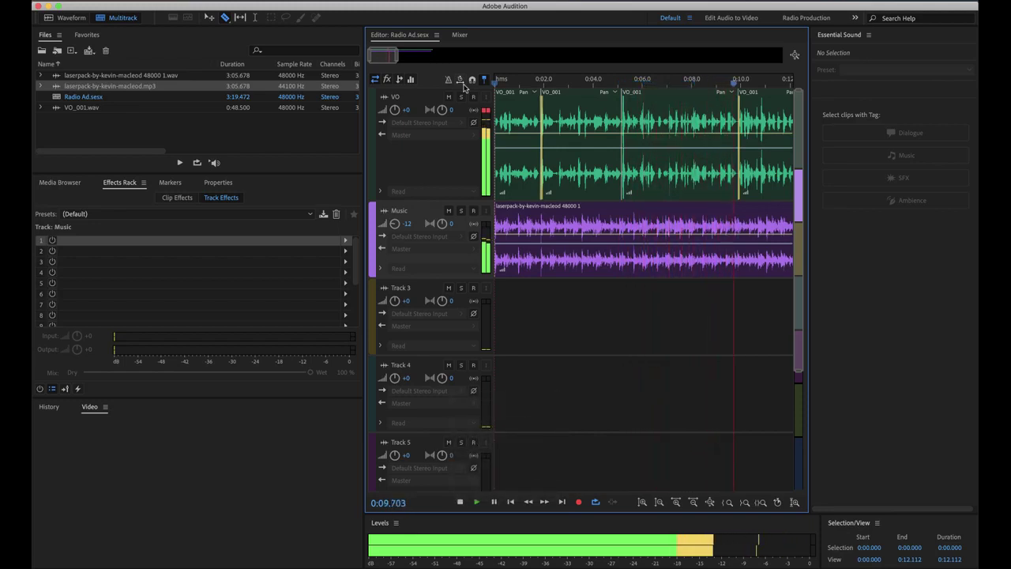
key(space)
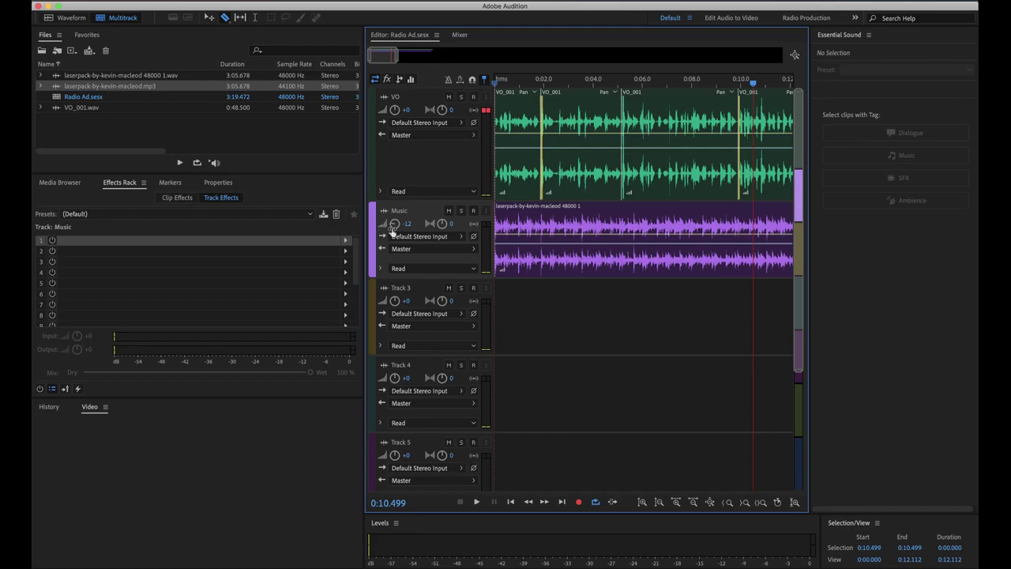
- Lower the Music track's volume to -22.8 dB while playing the mix from about 0:10 to 0:27, and save the session
scroll(394, 223, down, 3)
key(space)
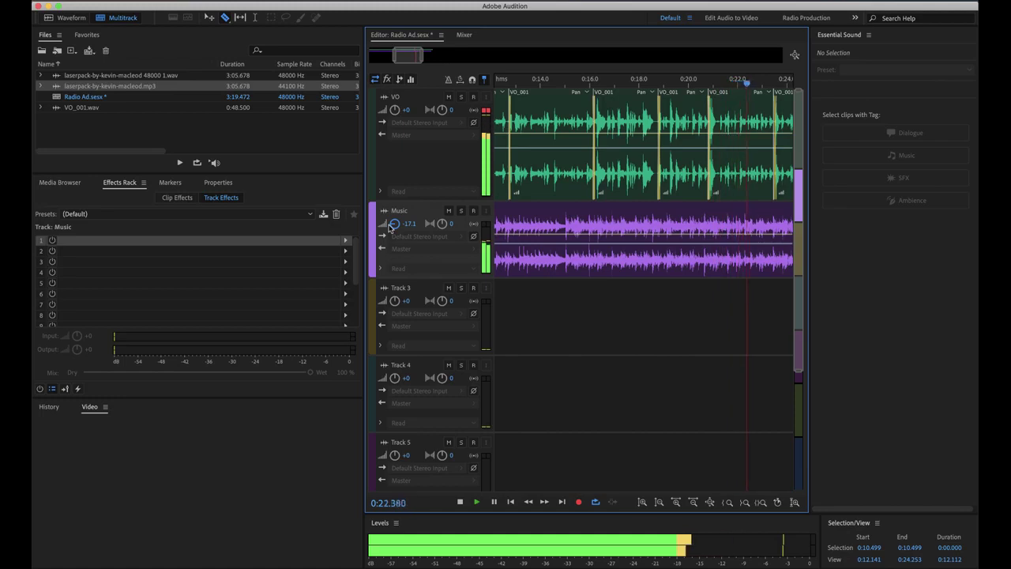
key(space)
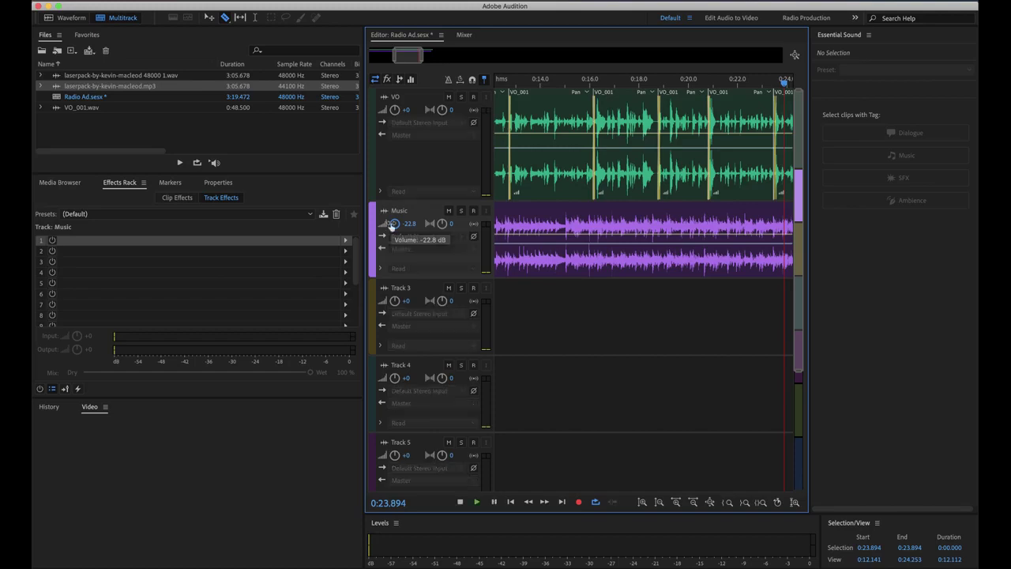
key(space)
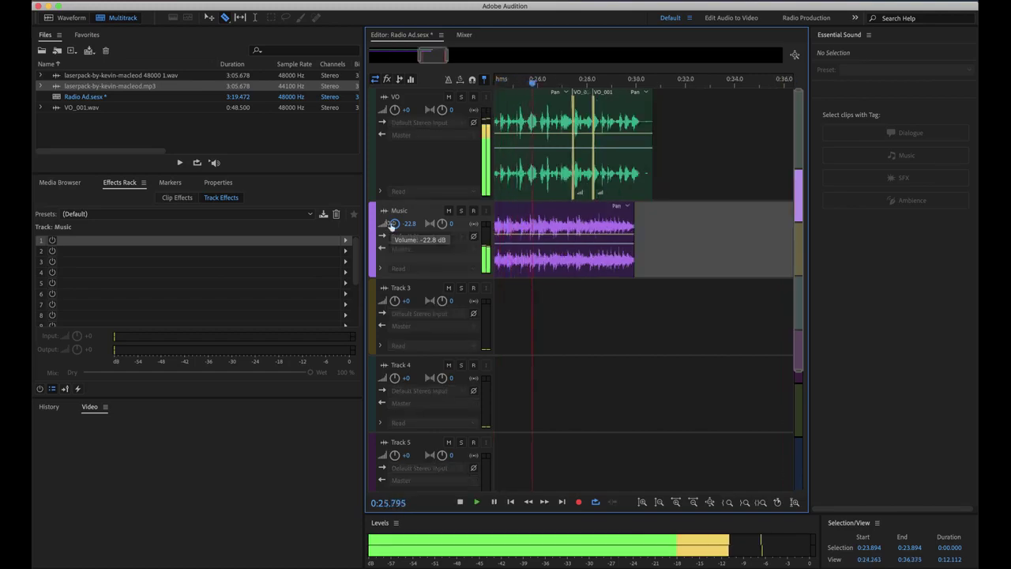
key(space)
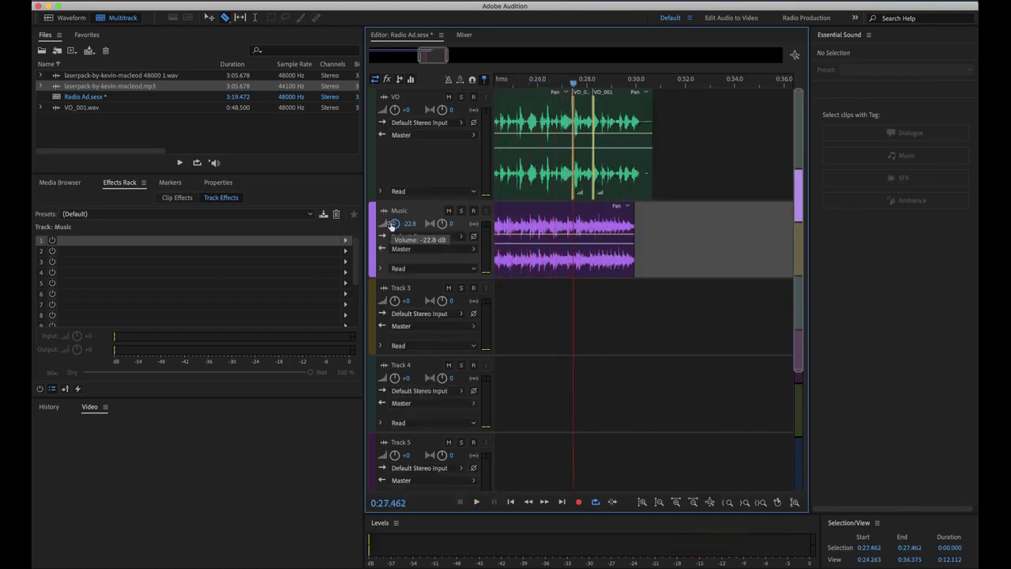
key(super+s)
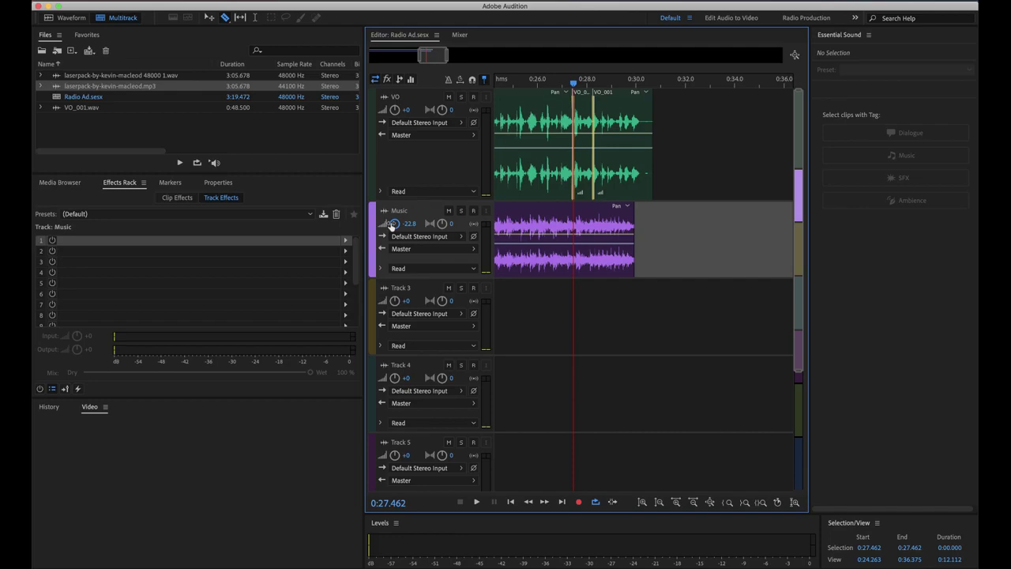
- Play the voice-over between about 0:16 and 0:19 to locate the sentence that should get its own effect
drag(573, 83, 559, 83)
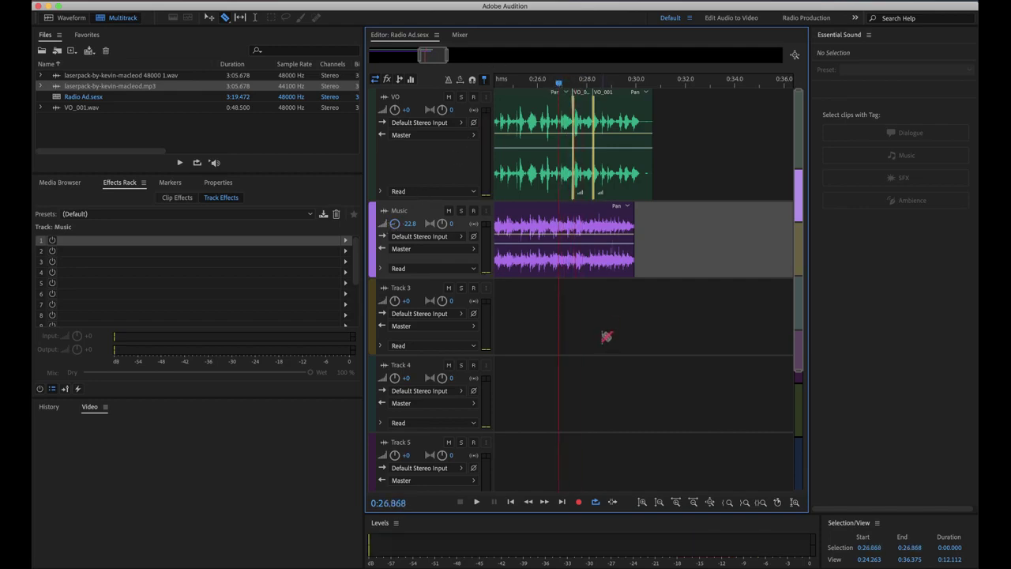
scroll(606, 337, left, 10)
scroll(606, 338, left, 1)
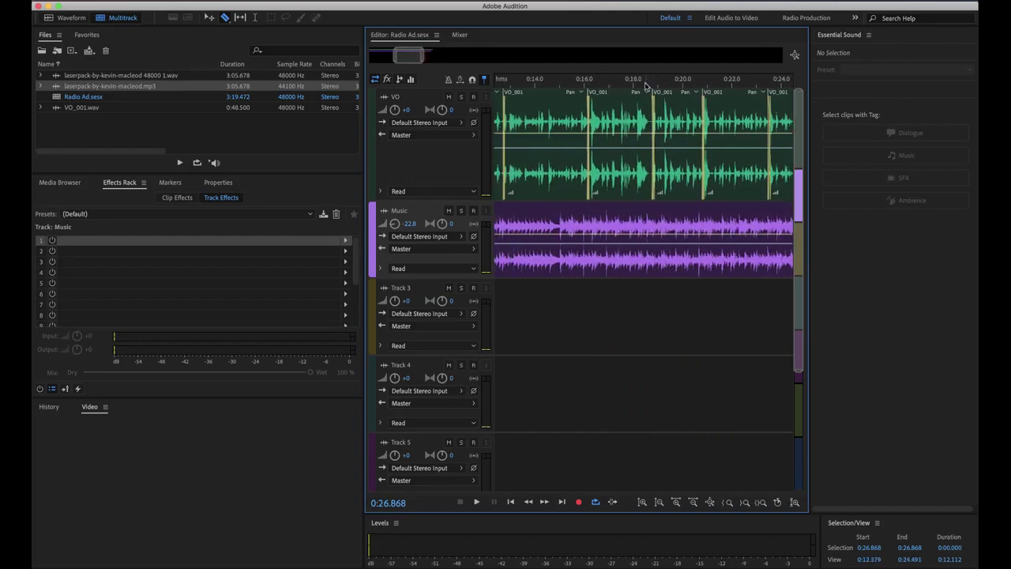
click(646, 82)
key(space)
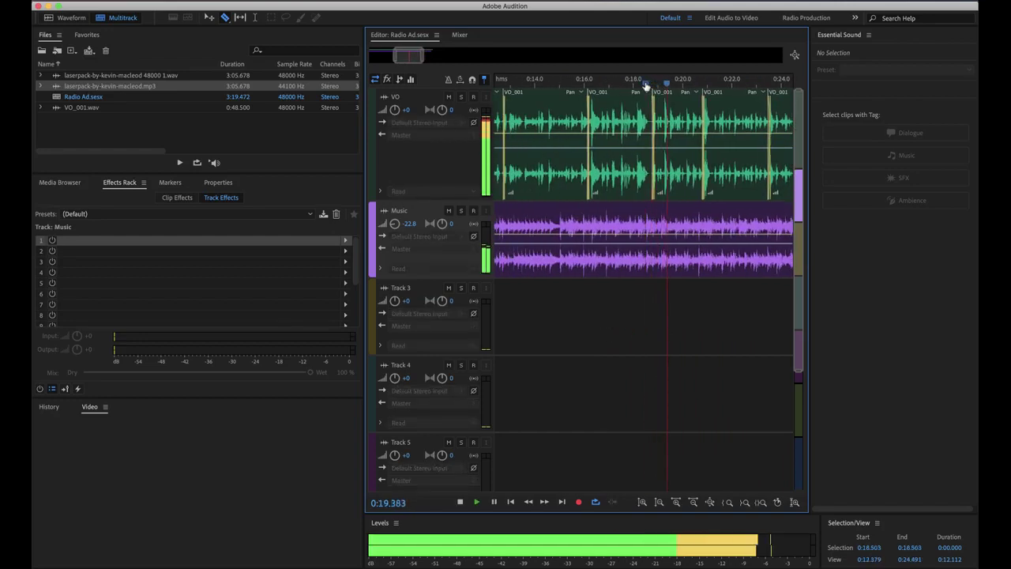
key(space)
click(583, 82)
key(space)
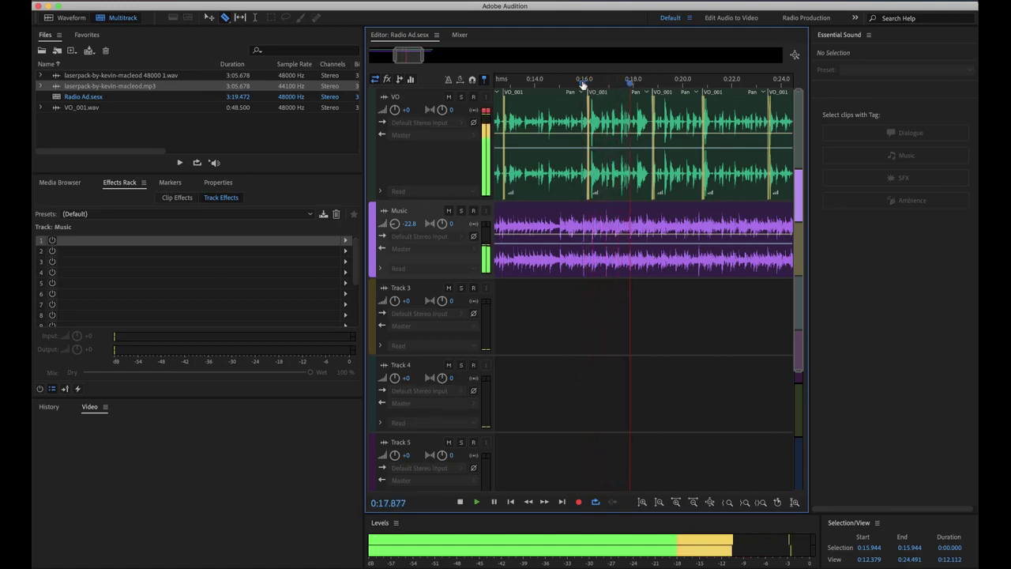
key(space)
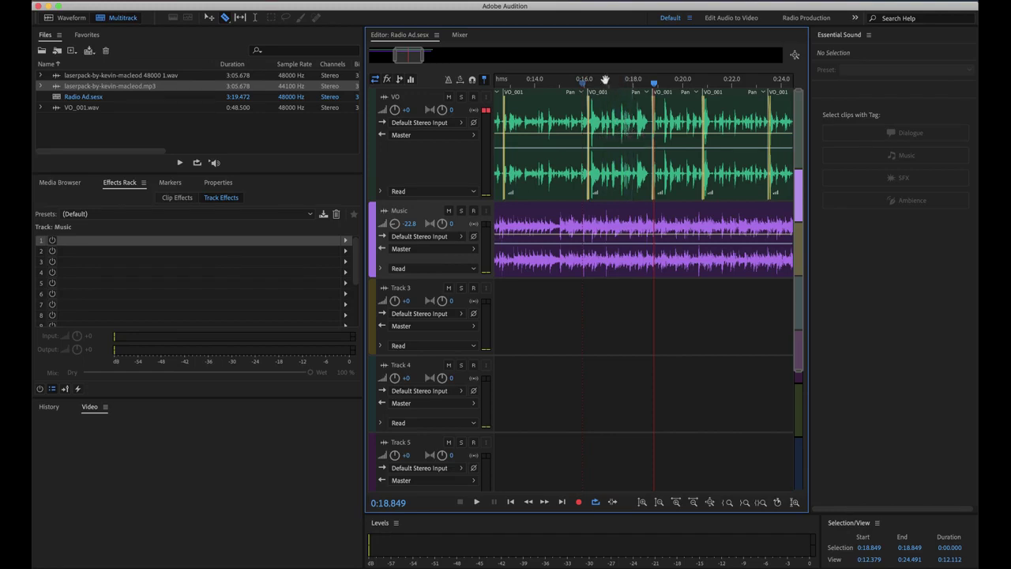
- Move the VO clip between about 0:16 and 0:19 to Track 3 at the same time position and play that passage
click(620, 111)
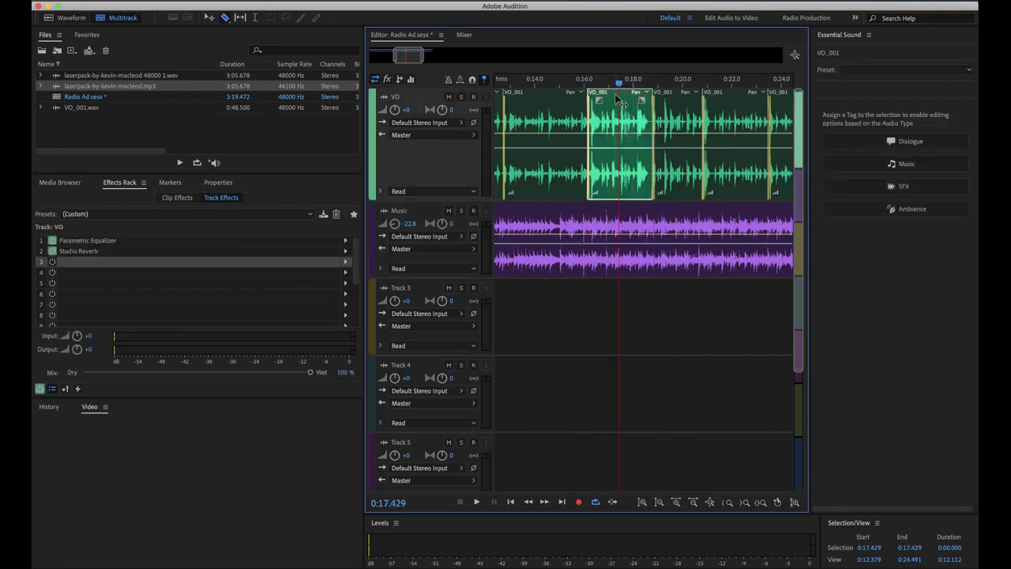
drag(618, 95, 618, 306)
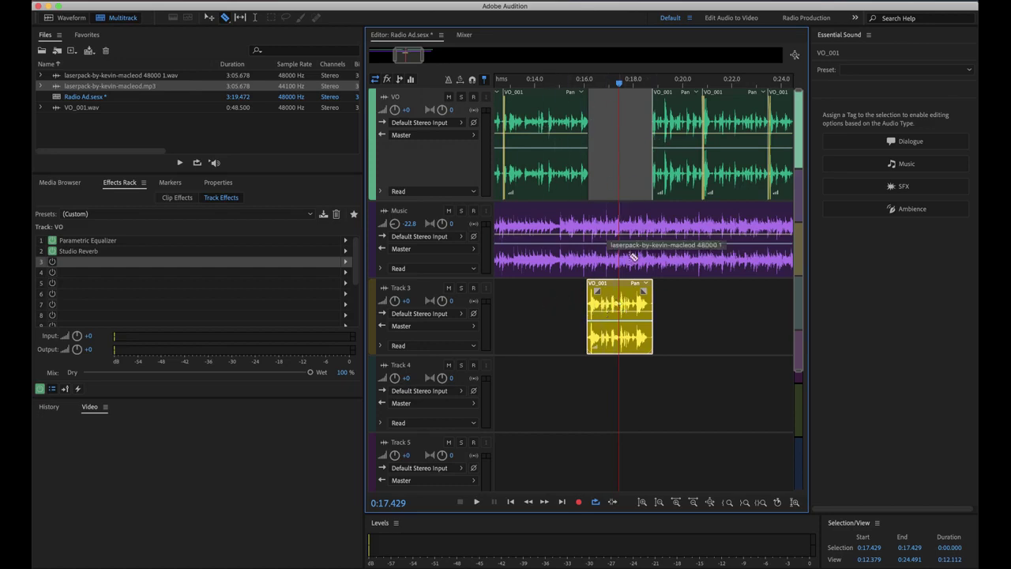
click(523, 83)
key(space)
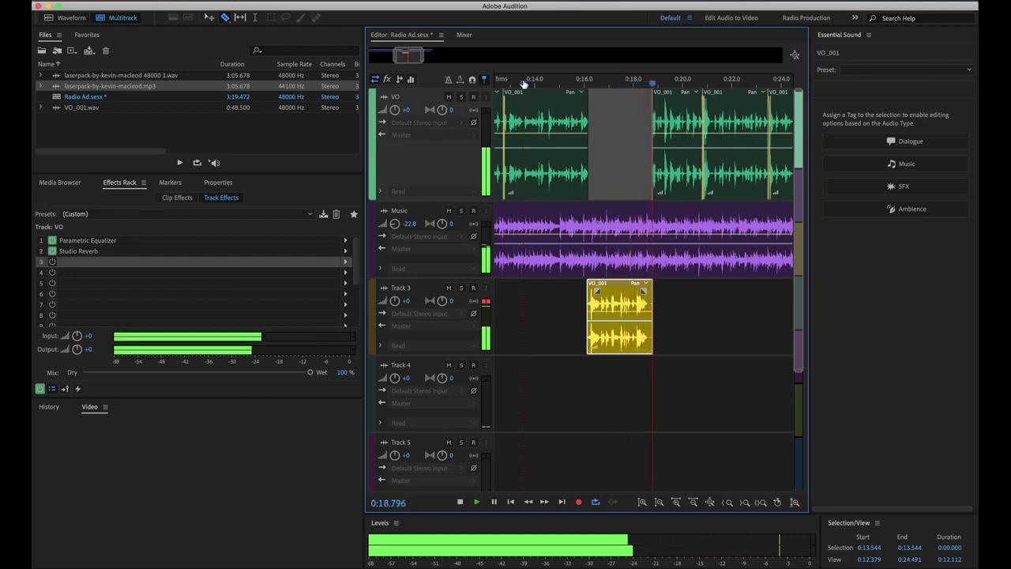
key(space)
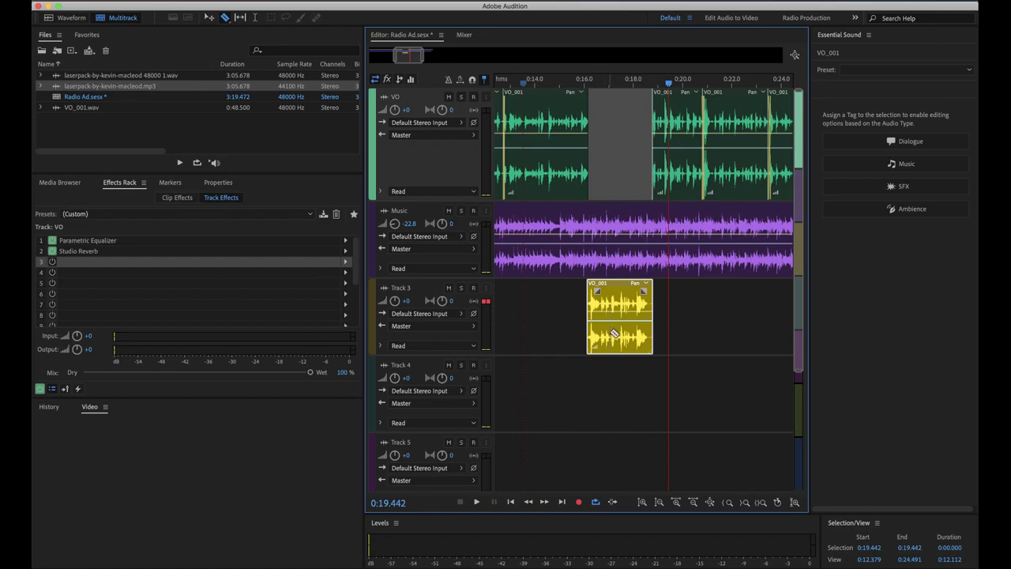
- Rename Track 3 as Effects and add a Flanger effect to it
click(406, 289)
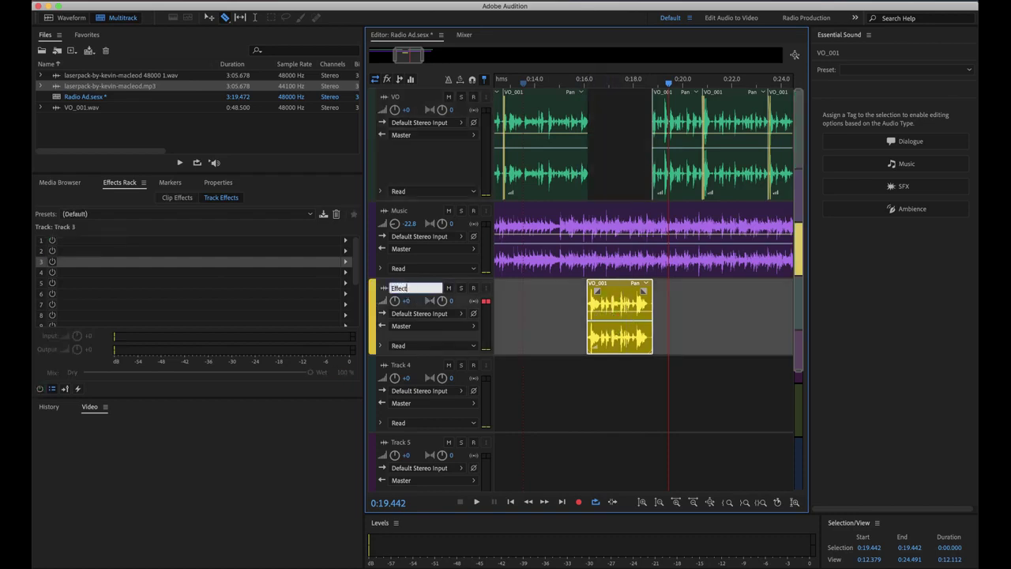
key(Return)
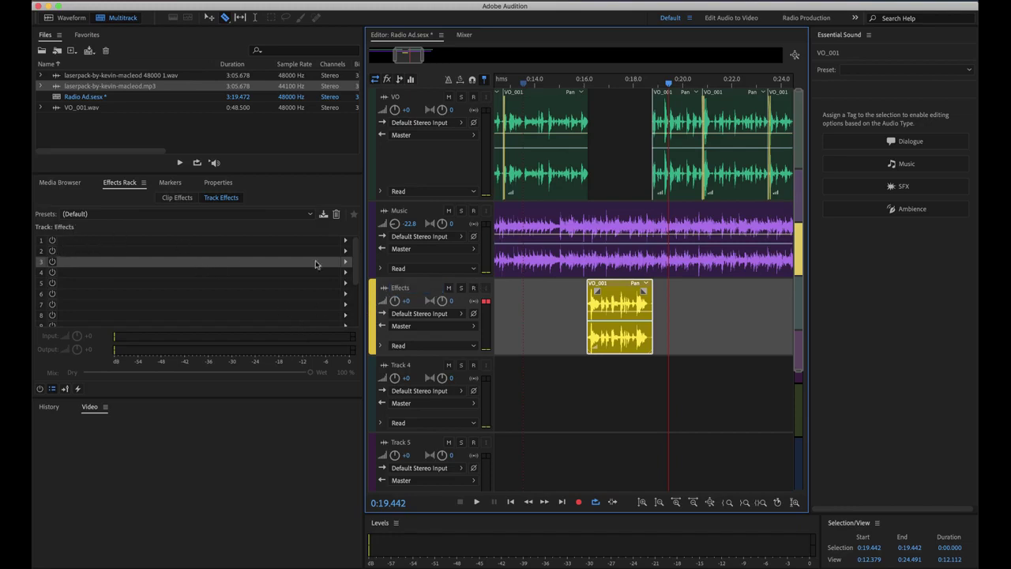
click(345, 241)
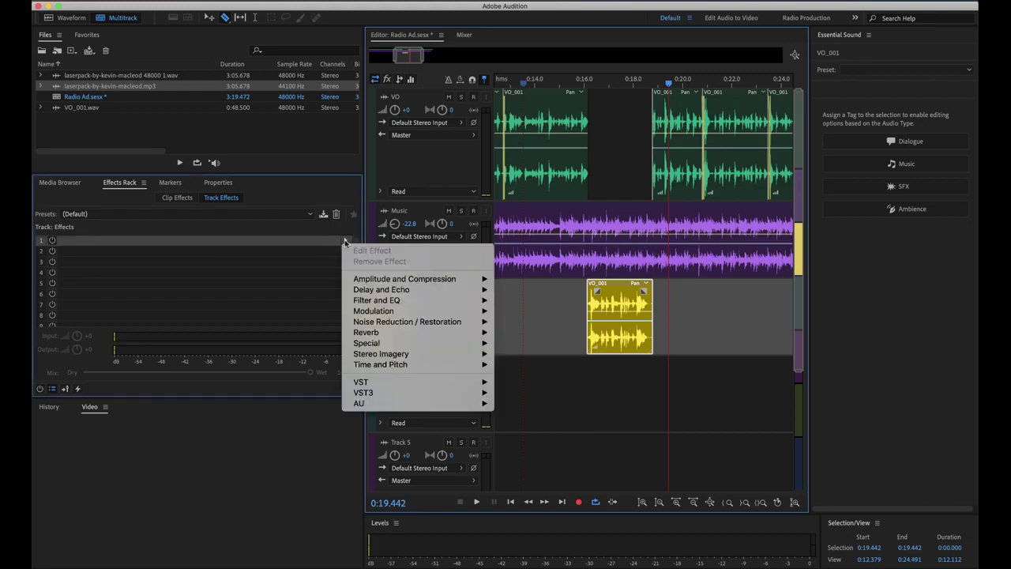
mouse_move(443, 315)
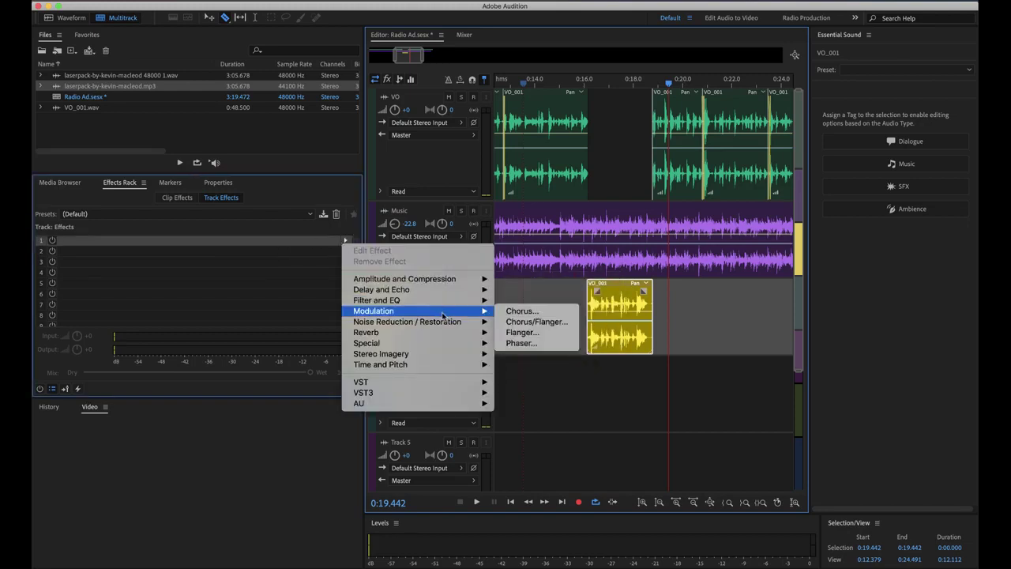
click(525, 333)
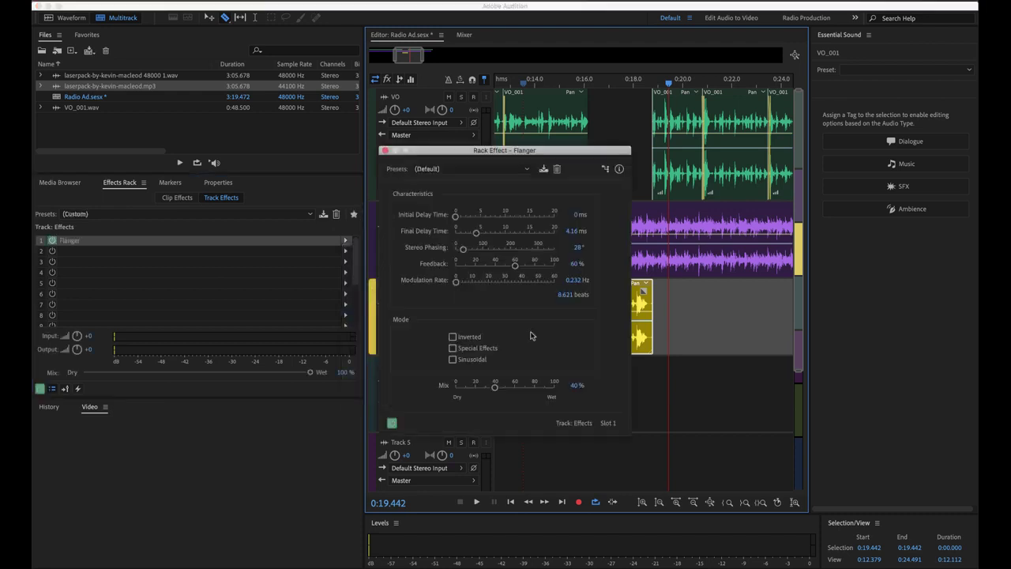
drag(533, 149, 332, 44)
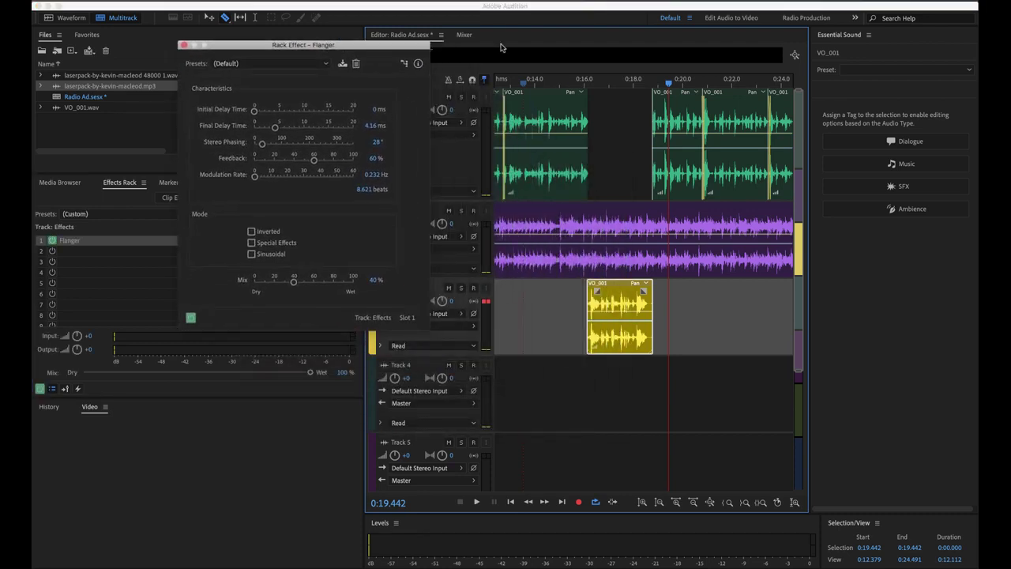
- Play the Effects track's clip with the Flanger from about 0:16 to 0:19
click(578, 83)
key(space)
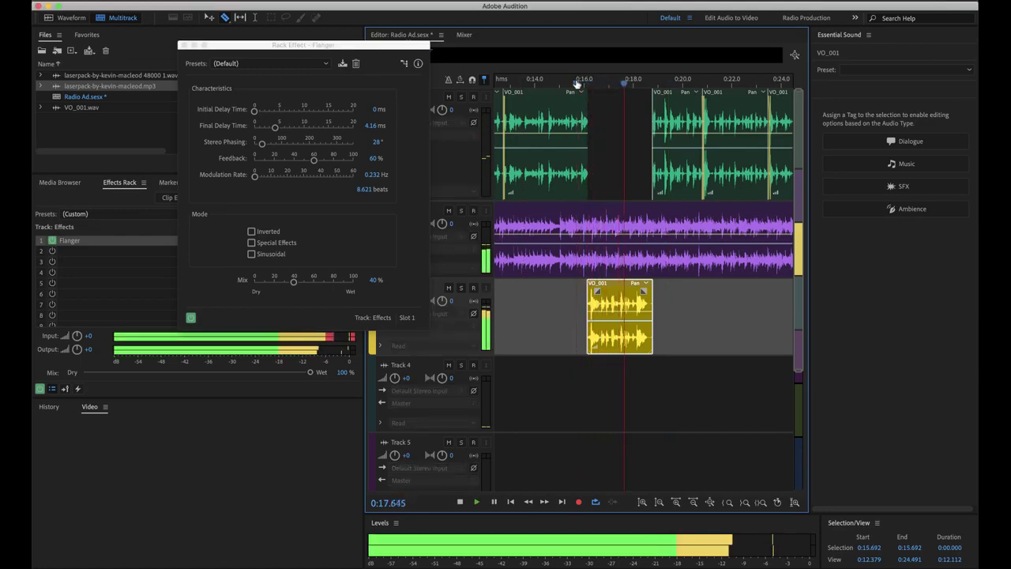
key(space)
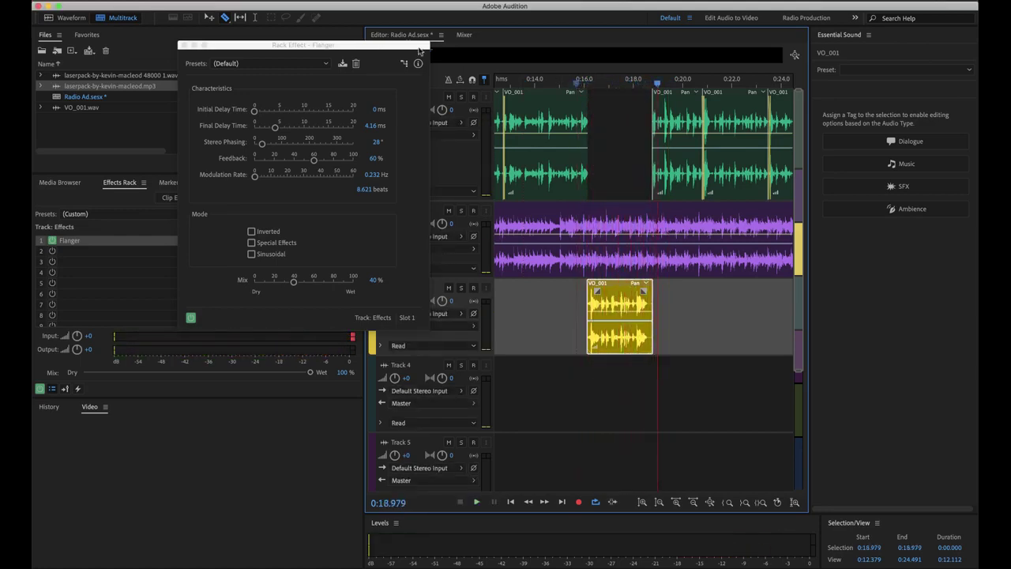
- Try the Vocal Flange preset on the Effects track's Flanger and play the passage from about 0:15 to 0:19
click(325, 65)
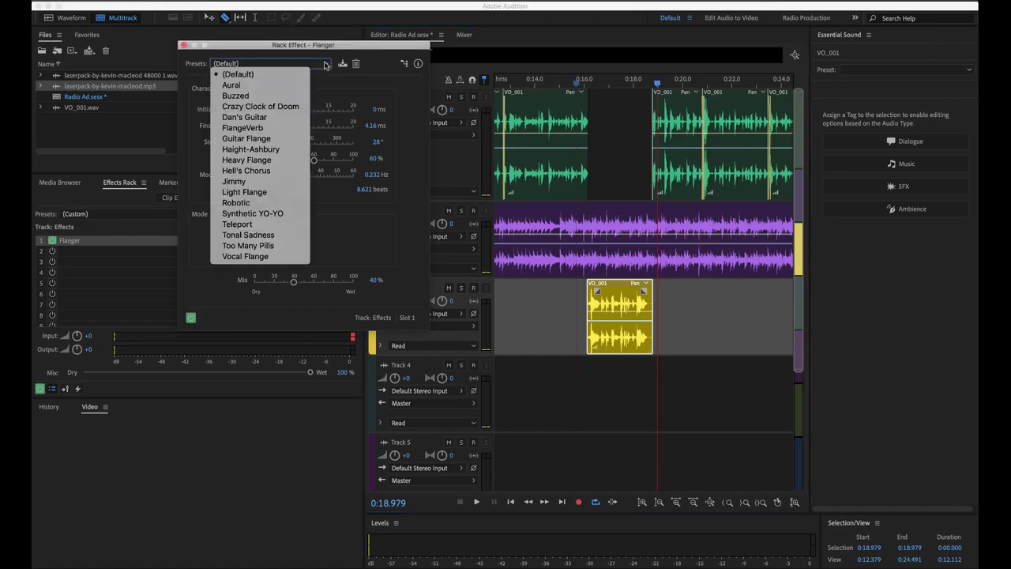
click(247, 256)
click(568, 81)
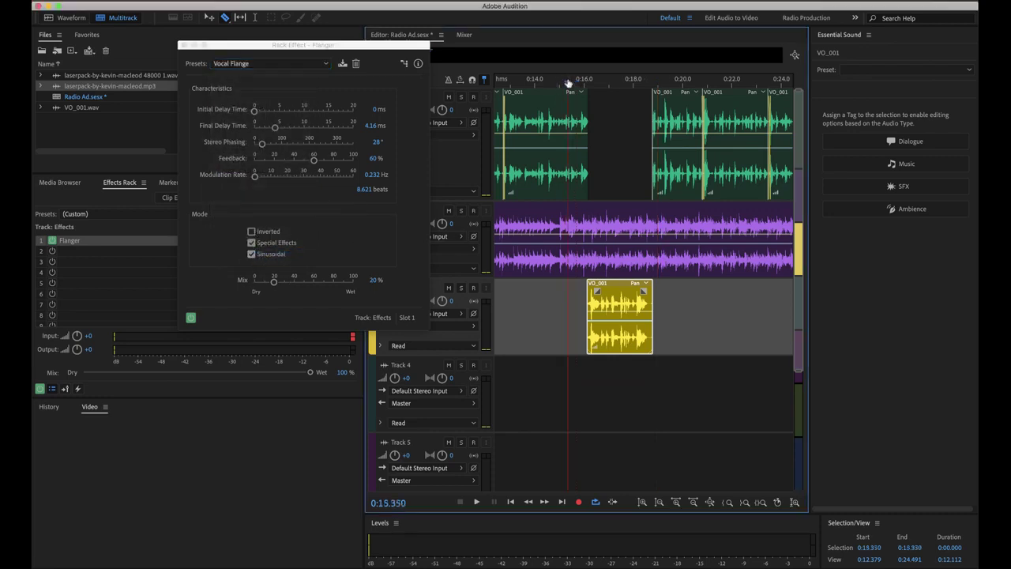
key(space)
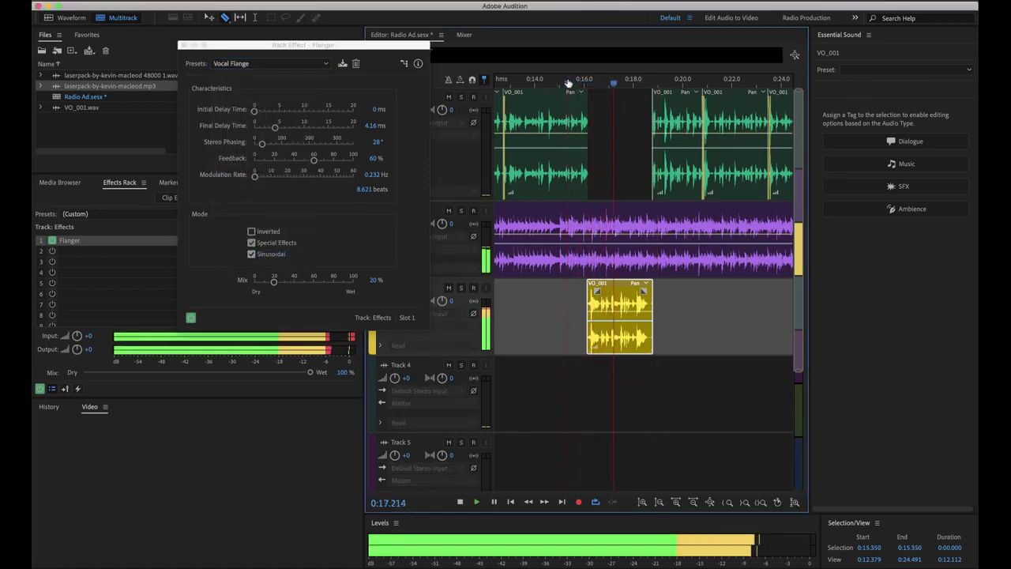
key(space)
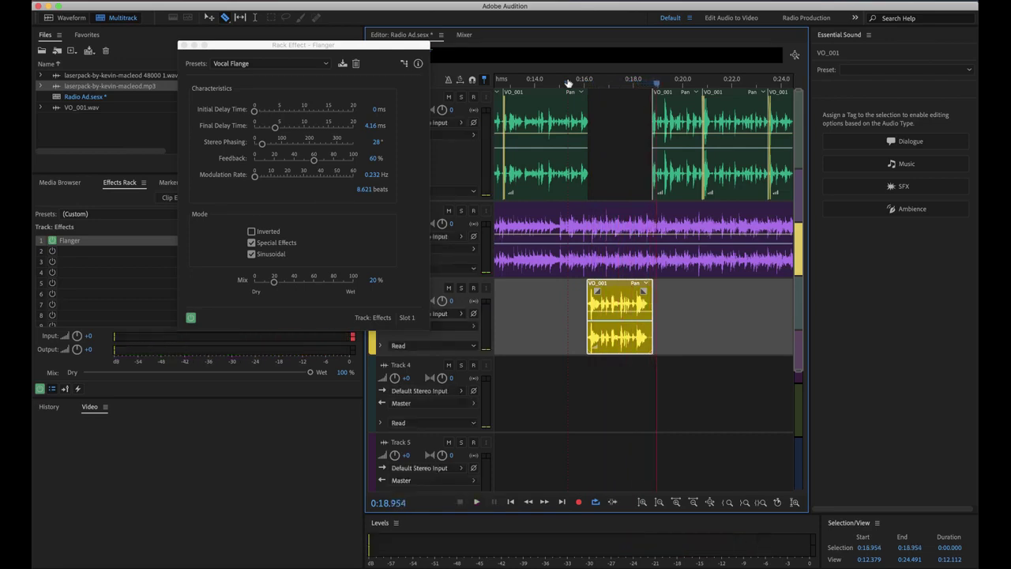
- Apply the Robotic preset to the Effects track's Flanger and play the passage from about 0:16 to 0:19
click(328, 63)
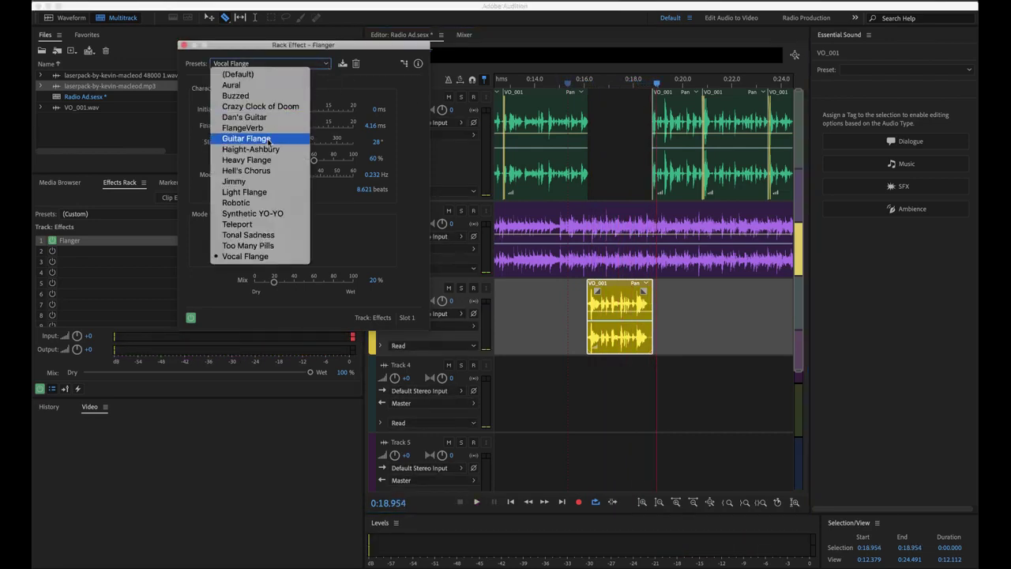
click(266, 203)
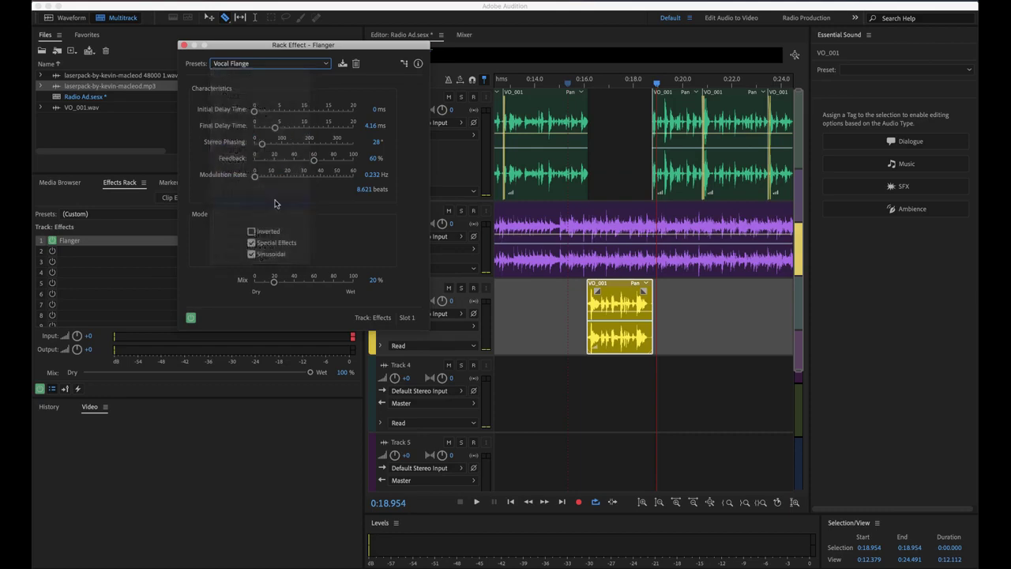
click(579, 80)
key(space)
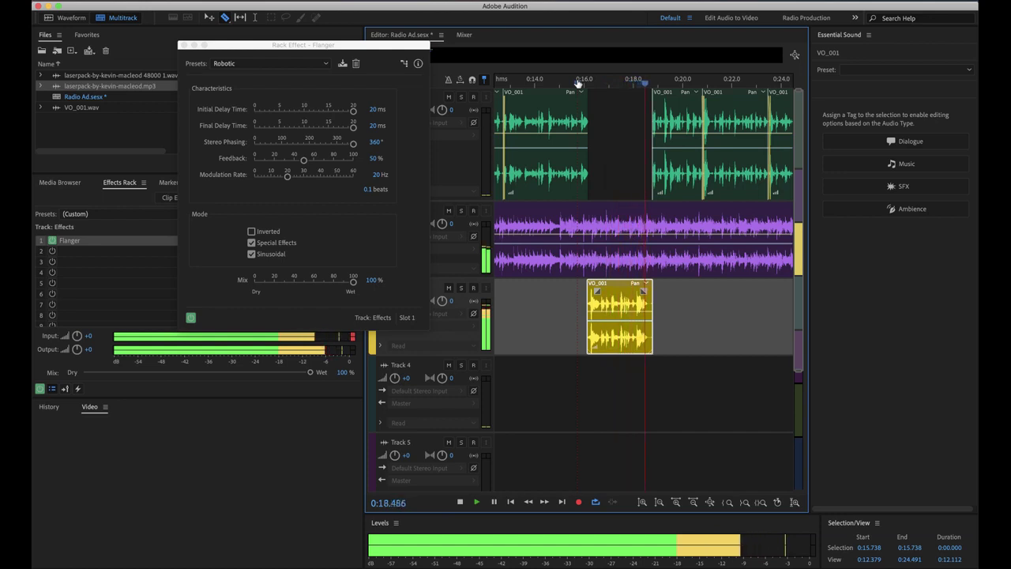
key(space)
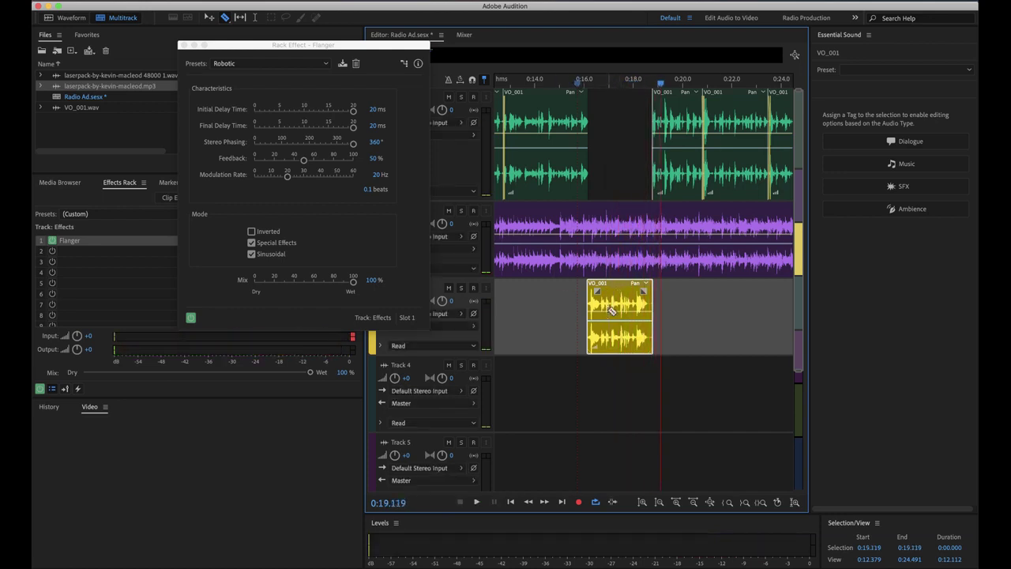
click(183, 46)
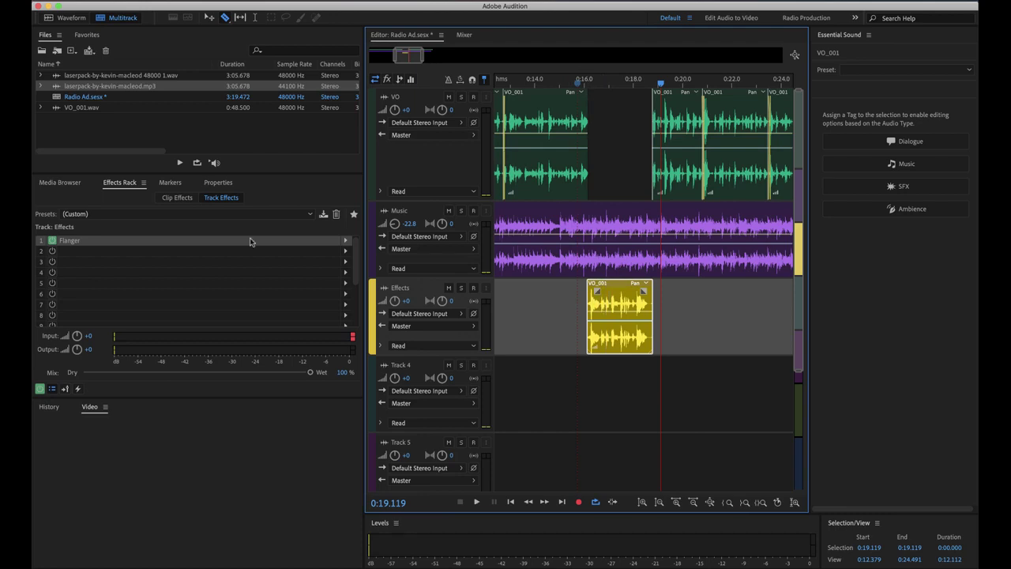
- Add a Studio Reverb with the Vocal Reverb (medium) preset as the Effects track's second effect and play the clip
click(345, 252)
mouse_move(408, 342)
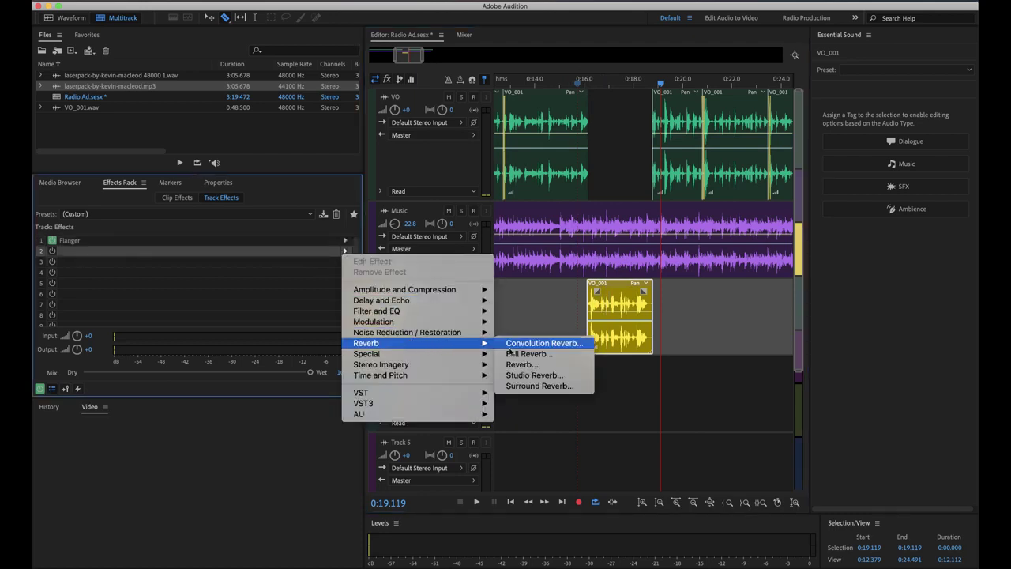
click(534, 375)
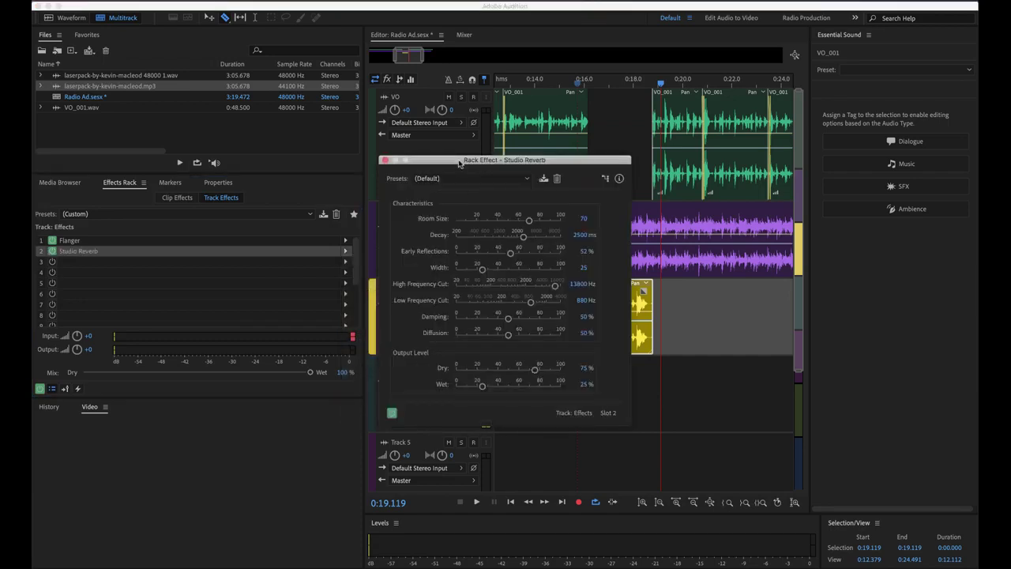
drag(462, 165, 224, 76)
click(291, 92)
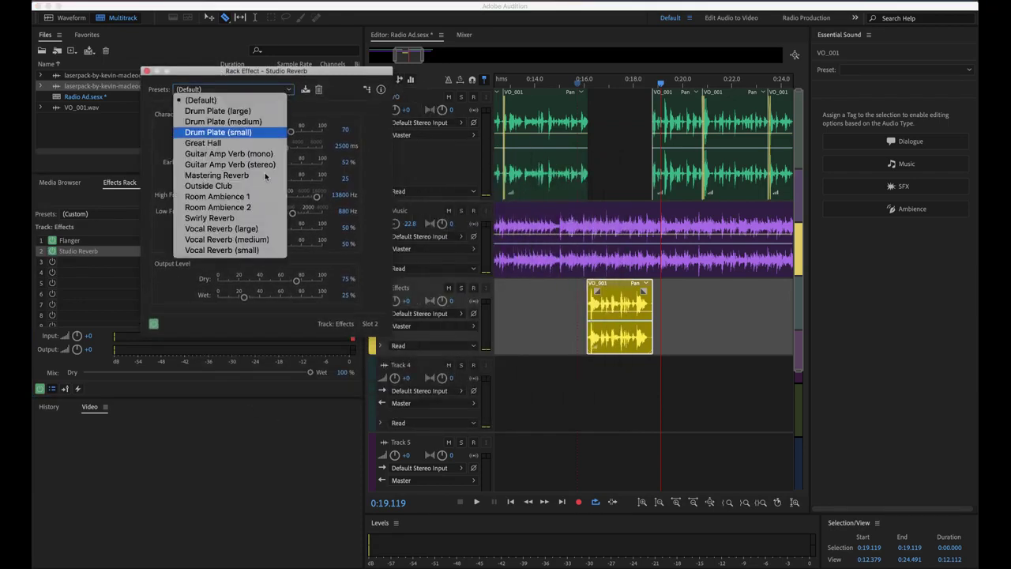
click(251, 238)
click(579, 82)
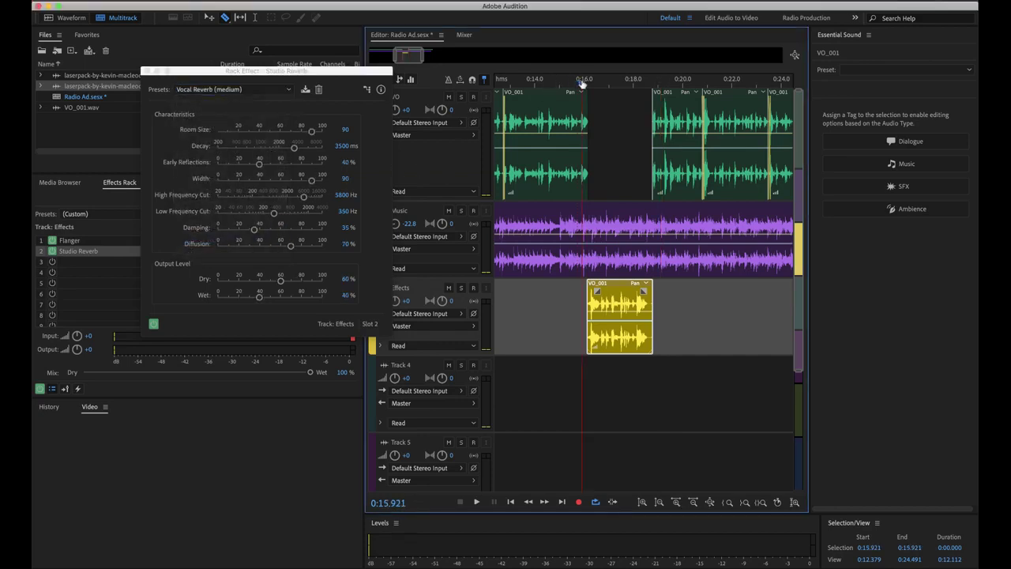
key(space)
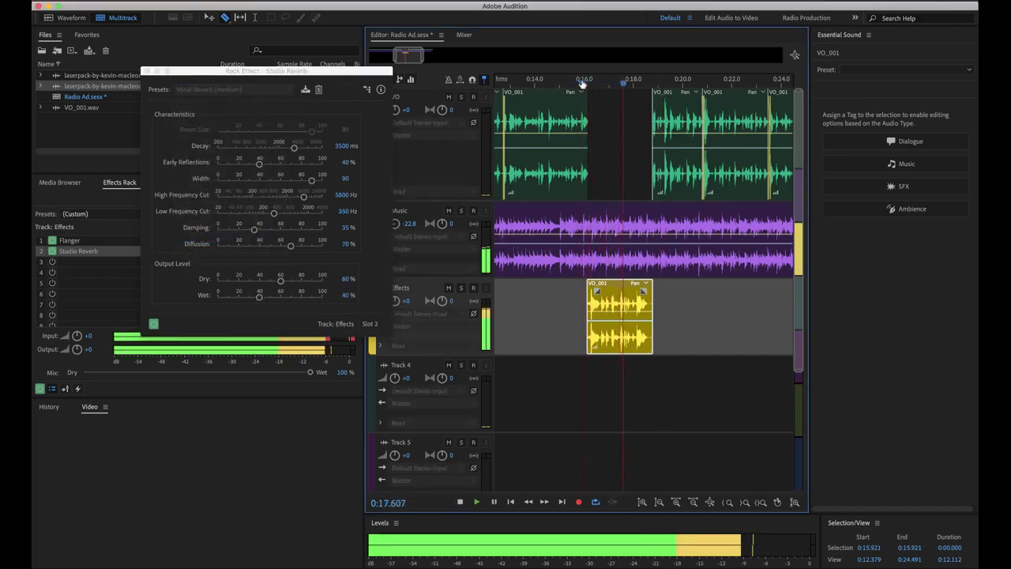
key(space)
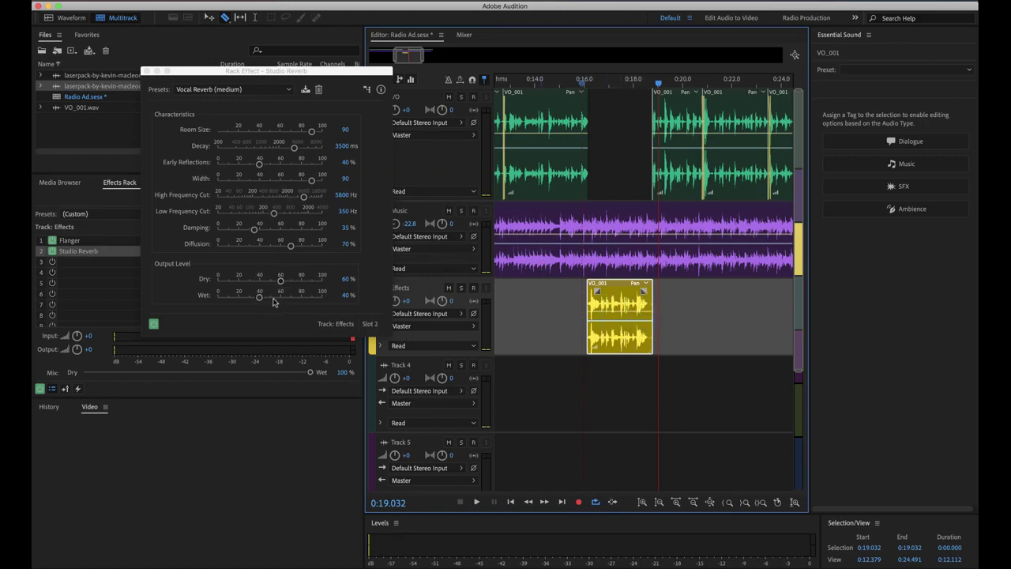
- Raise the Studio Reverb's wet output level to about 48.7% and play the session from about 0:14.6 to 0:19
drag(258, 299, 269, 299)
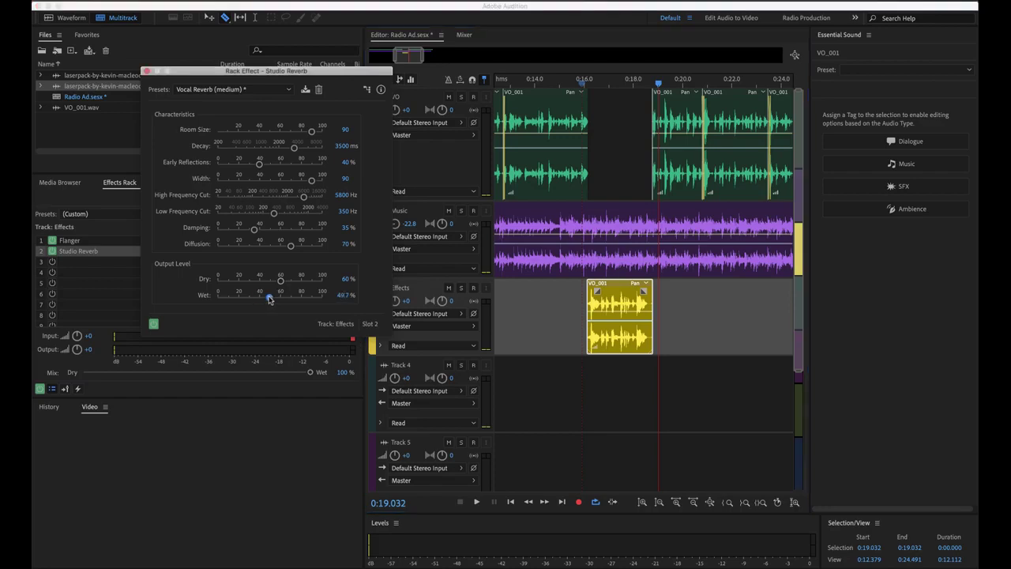
click(146, 71)
click(550, 83)
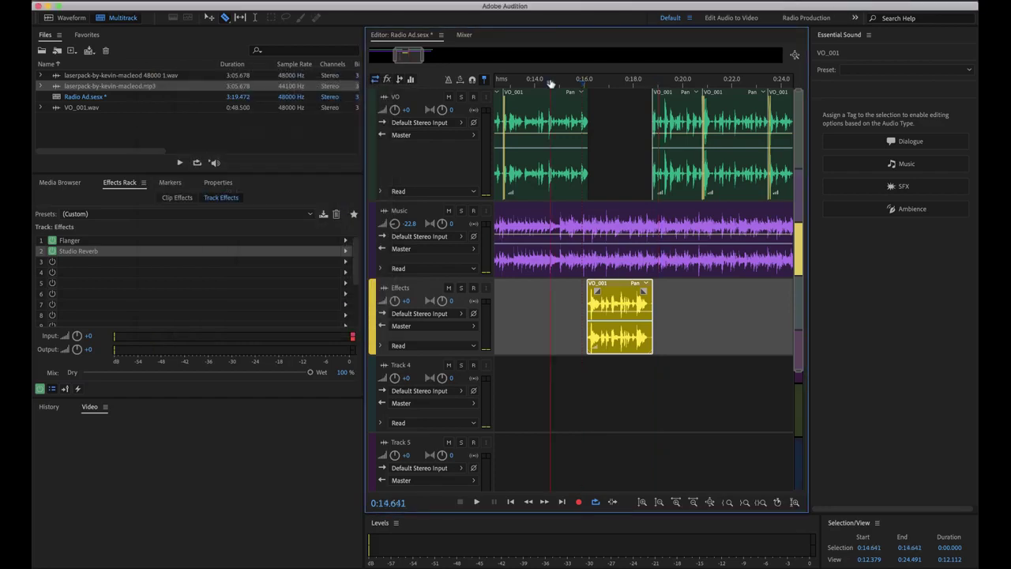
key(space)
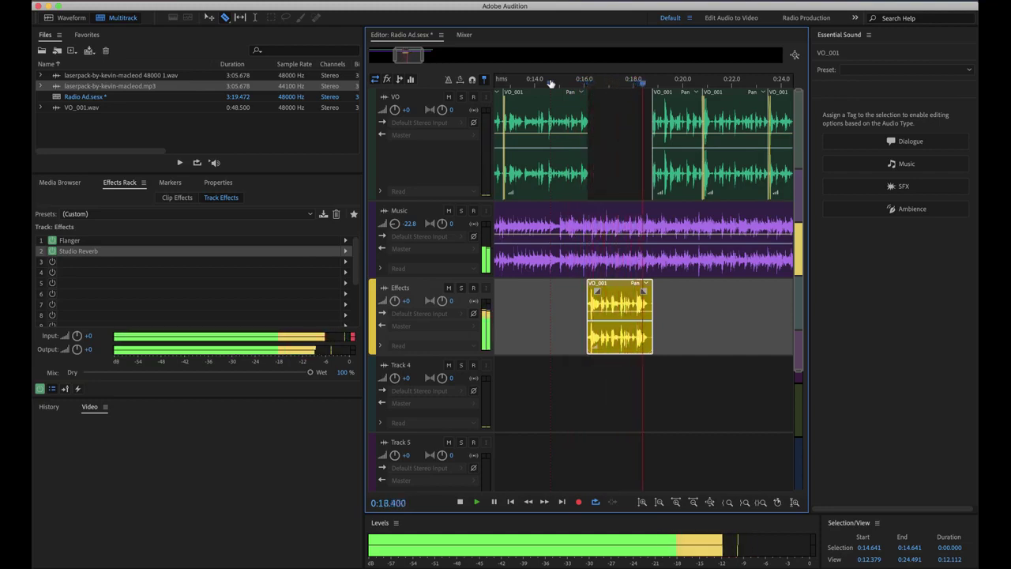
key(space)
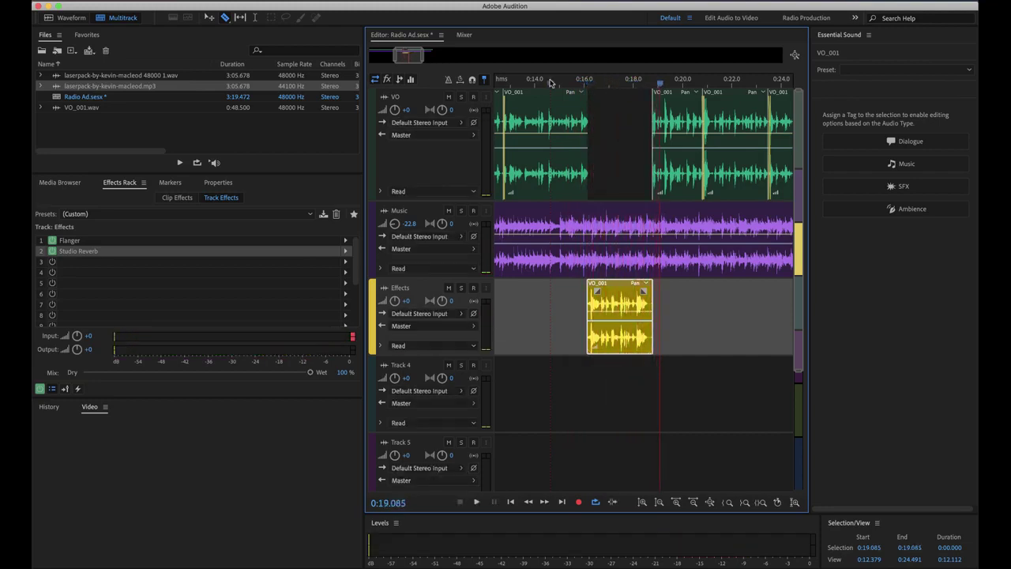
- Reopen the Effects track's Flanger and reduce its mix slightly toward dry
click(133, 241)
click(346, 240)
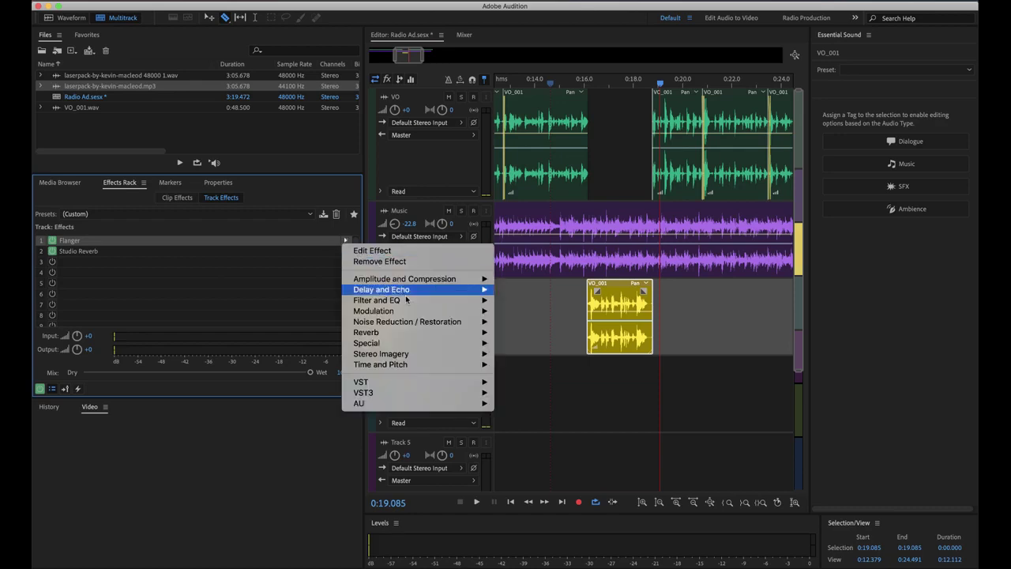
click(157, 267)
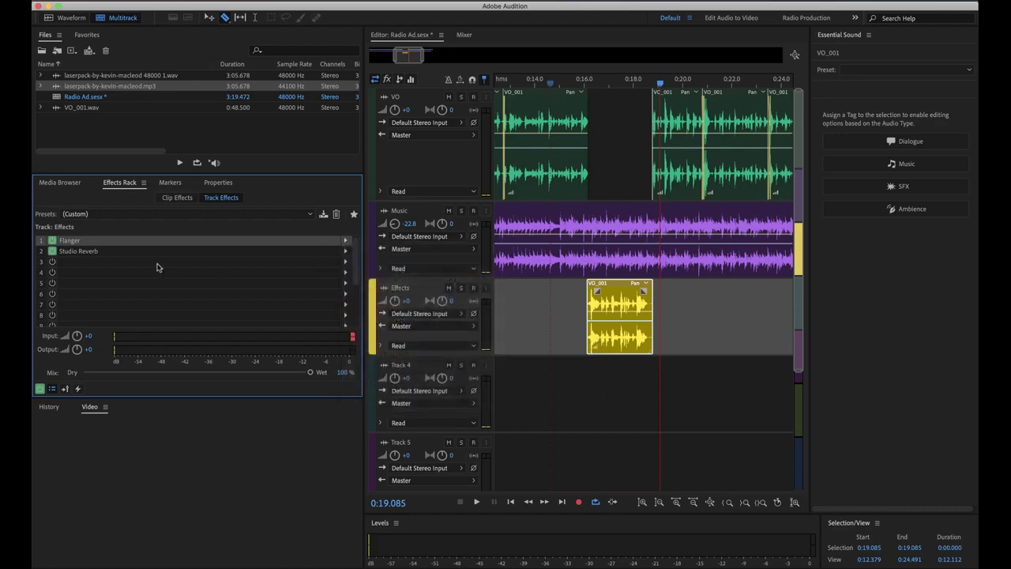
double_click(75, 244)
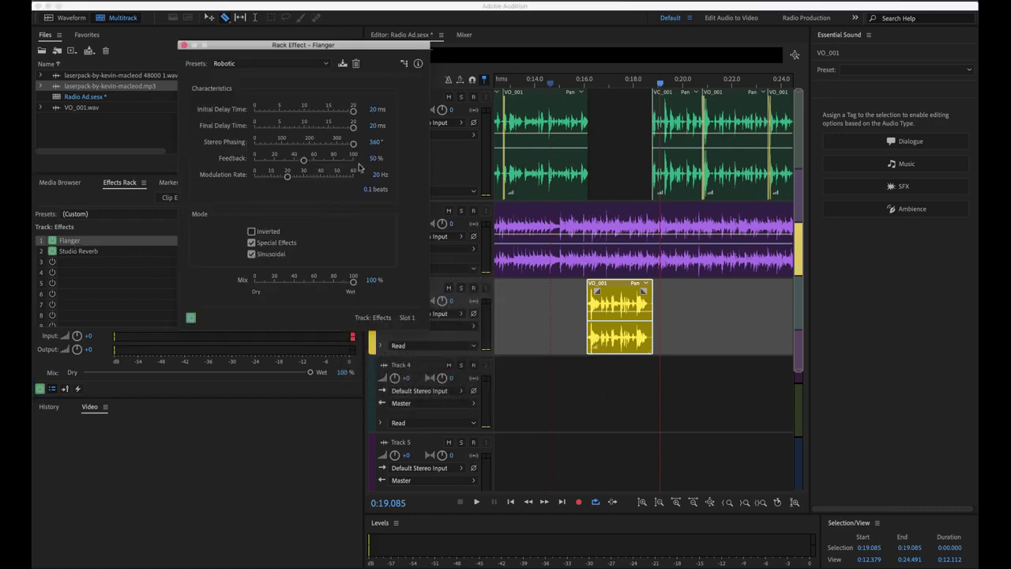
drag(353, 286, 333, 286)
click(183, 45)
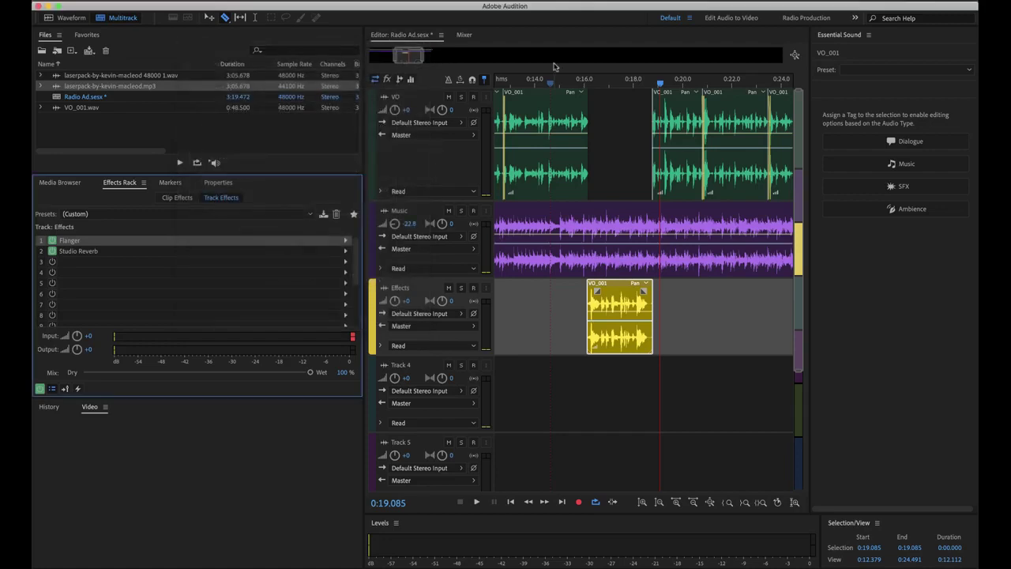
- Play the Effects track's clip from about 0:16 to 0:19 and save the session
click(580, 85)
key(space)
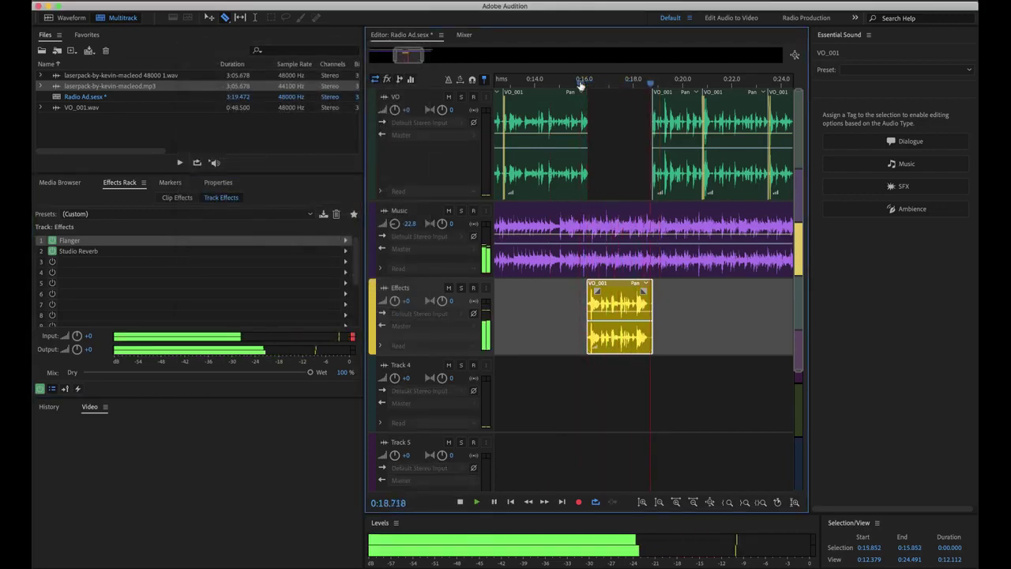
key(space)
key(super+s)
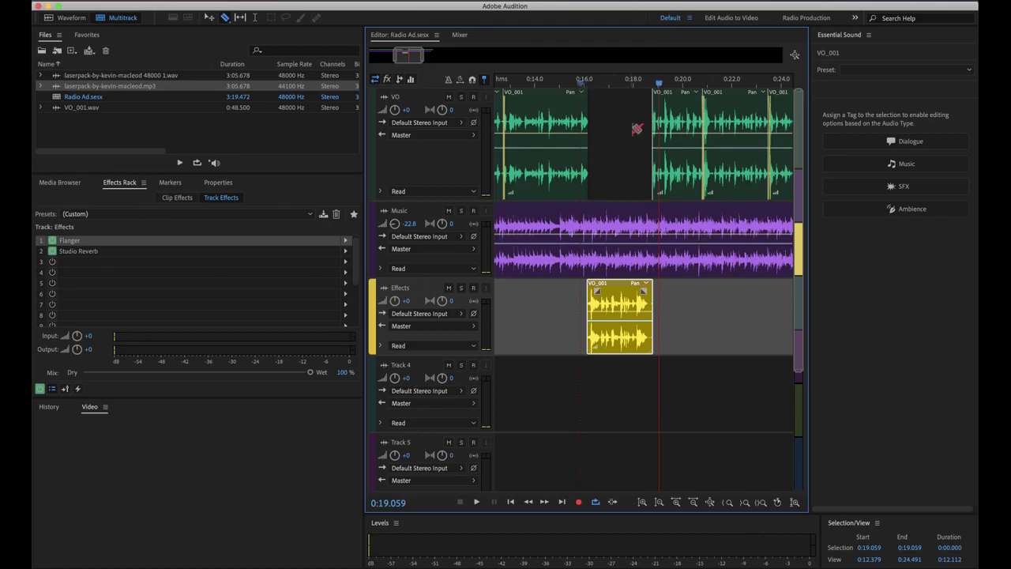
- Play the complete radio ad from the start of the session to check the full mix
drag(407, 54, 352, 55)
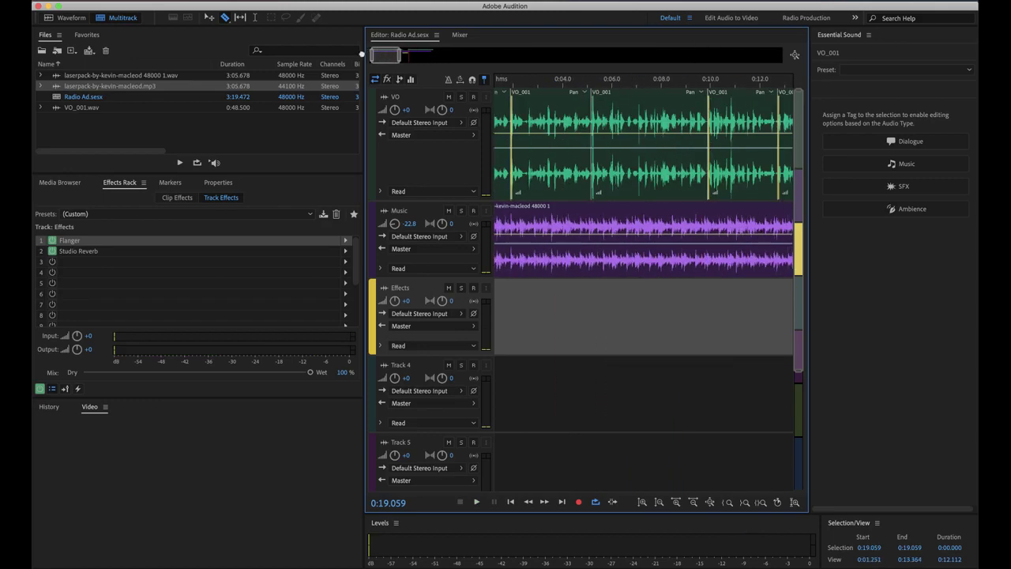
drag(514, 79, 356, 54)
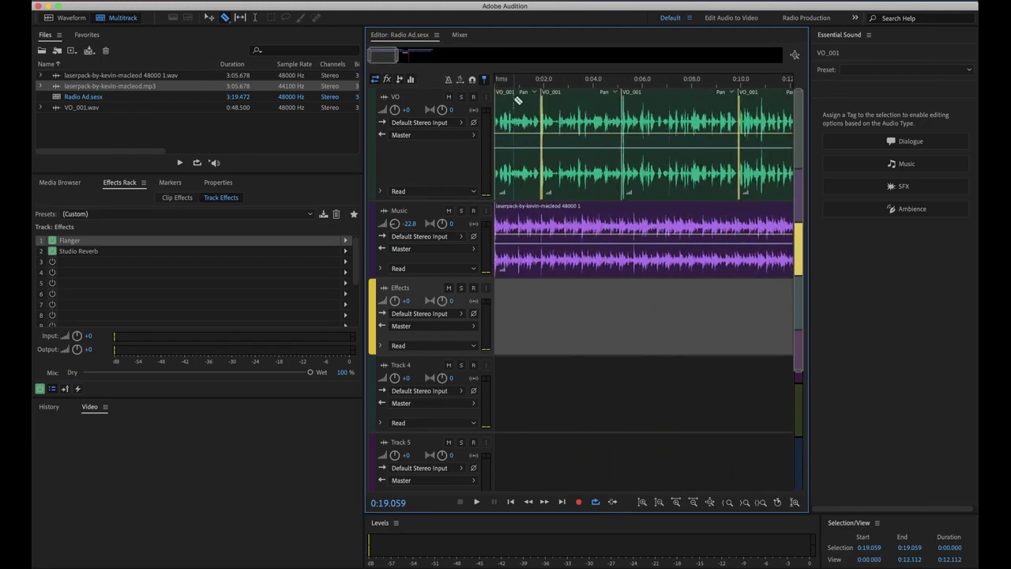
click(498, 79)
key(space)
key(space)
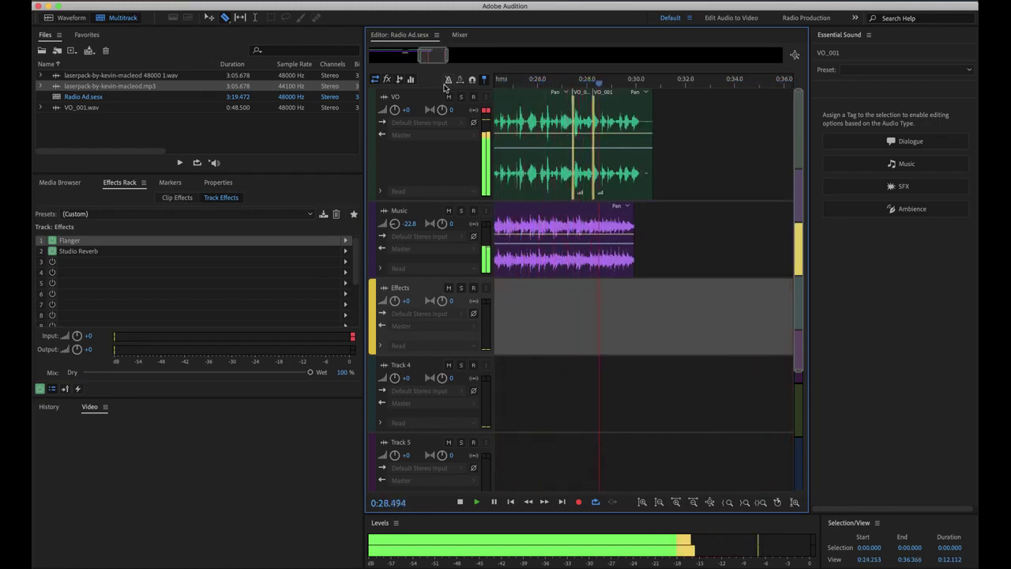
key(space)
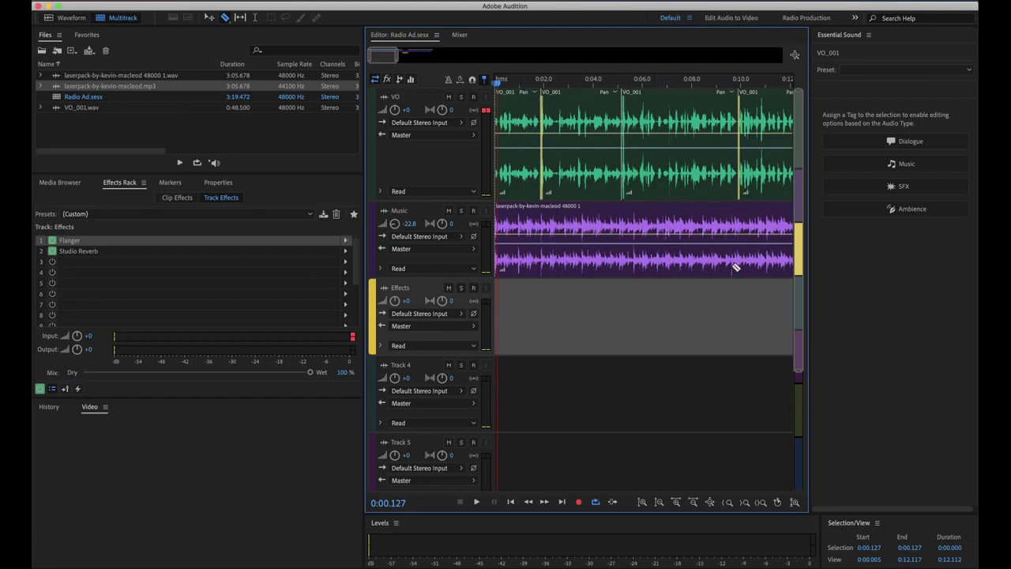
- Start a multitrack mixdown export of the entire Radio Ad session
scroll(695, 323, right, 10)
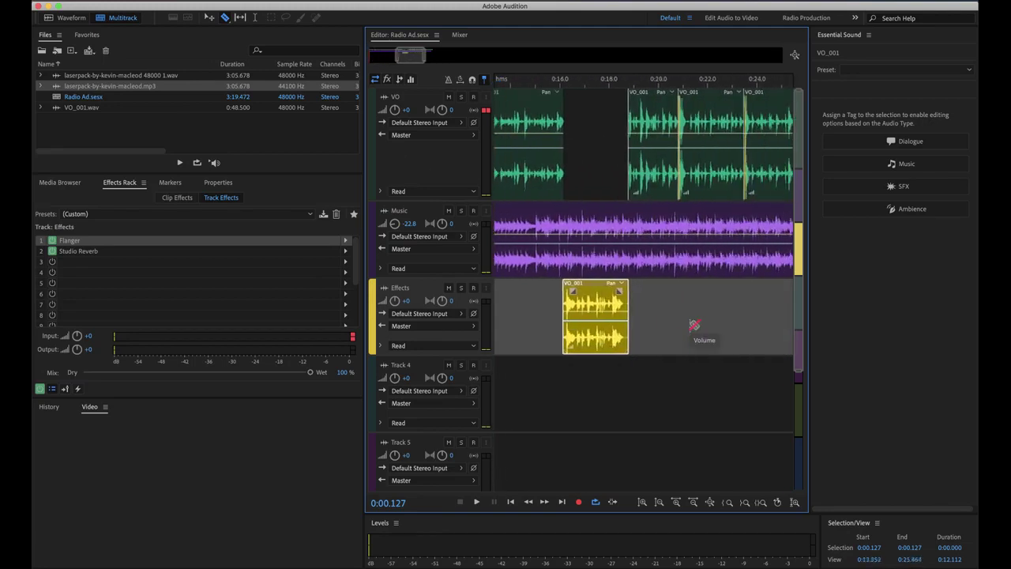
scroll(693, 325, right, 1)
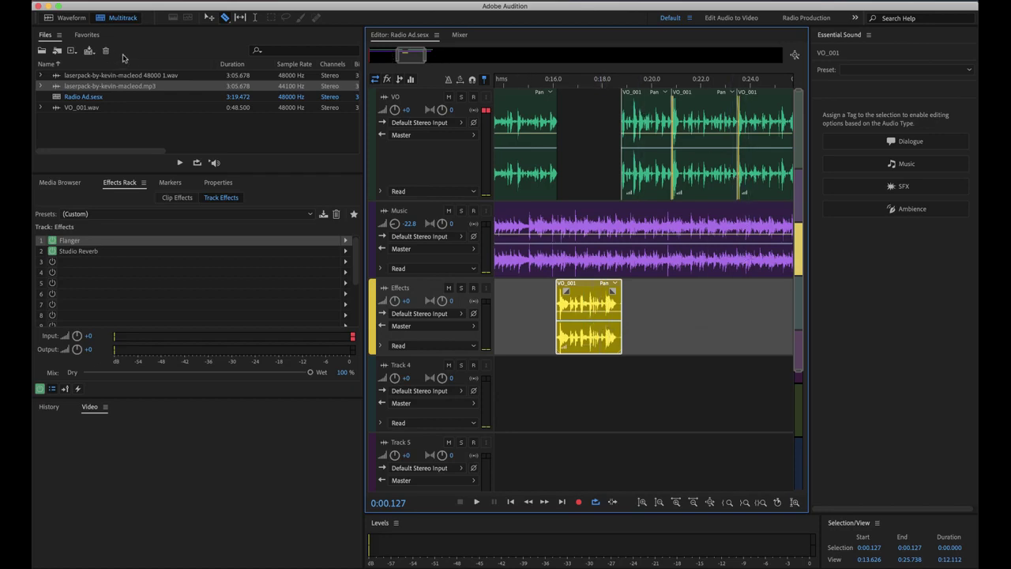
click(141, 1)
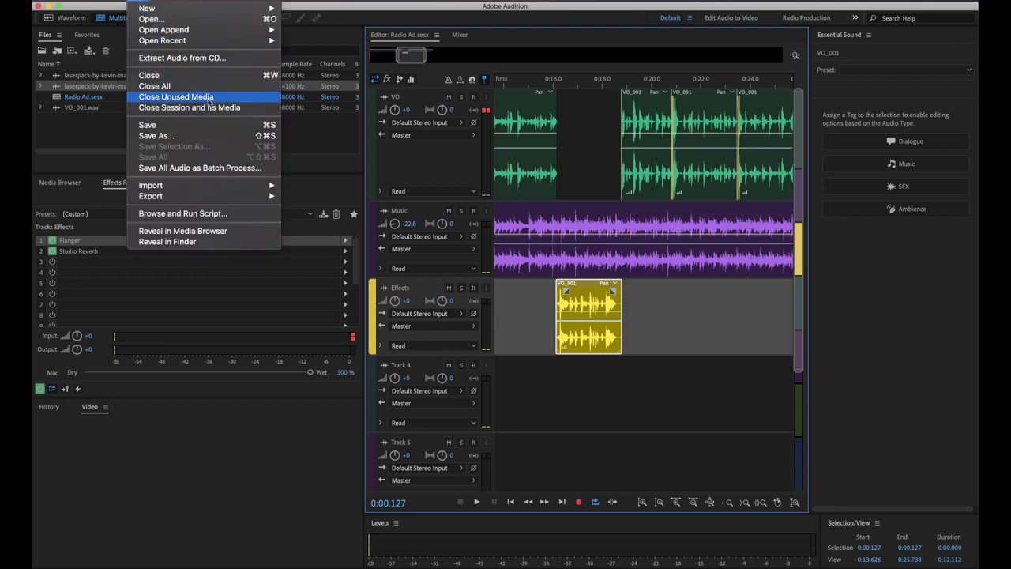
mouse_move(254, 191)
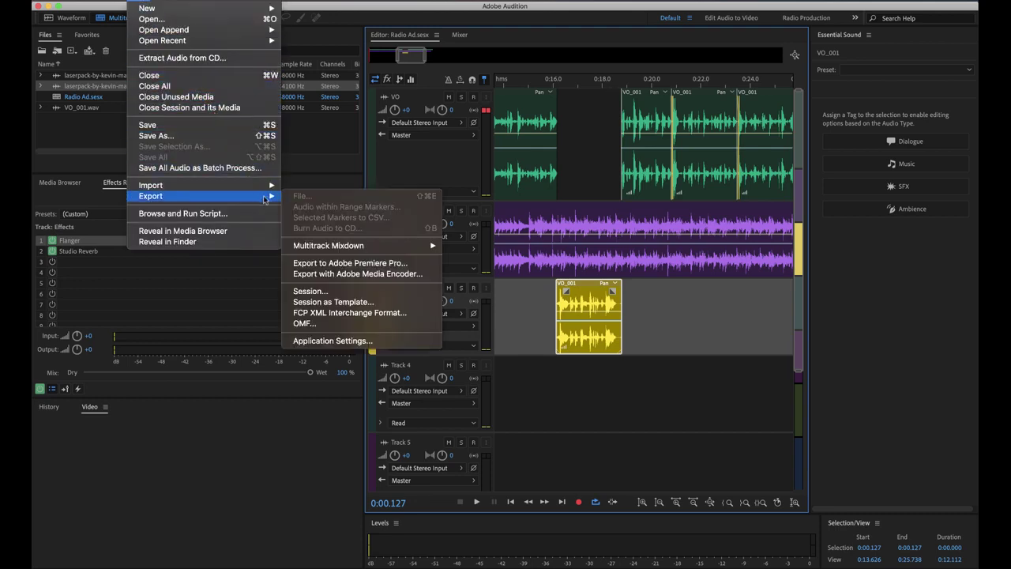
mouse_move(353, 248)
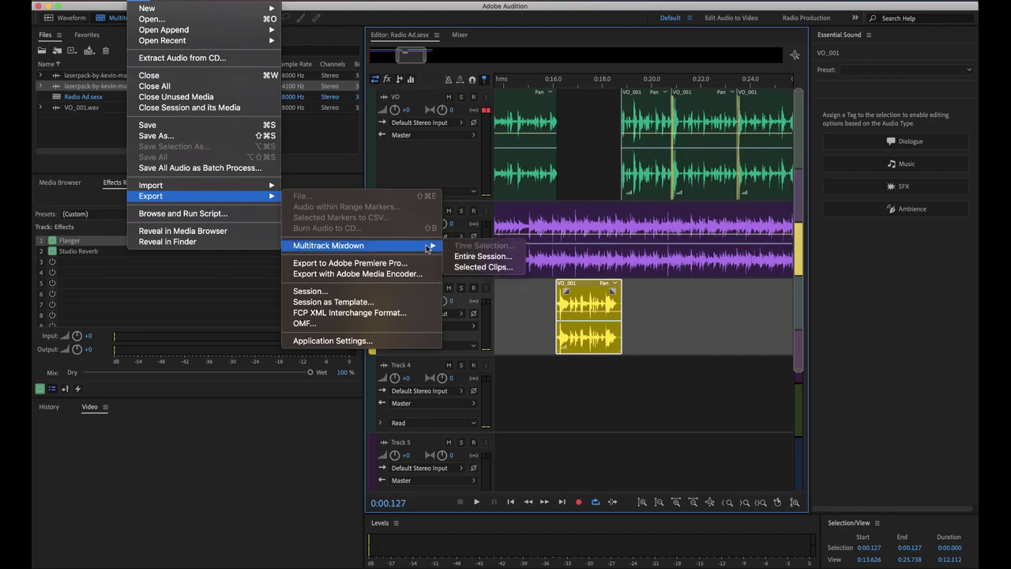
click(471, 256)
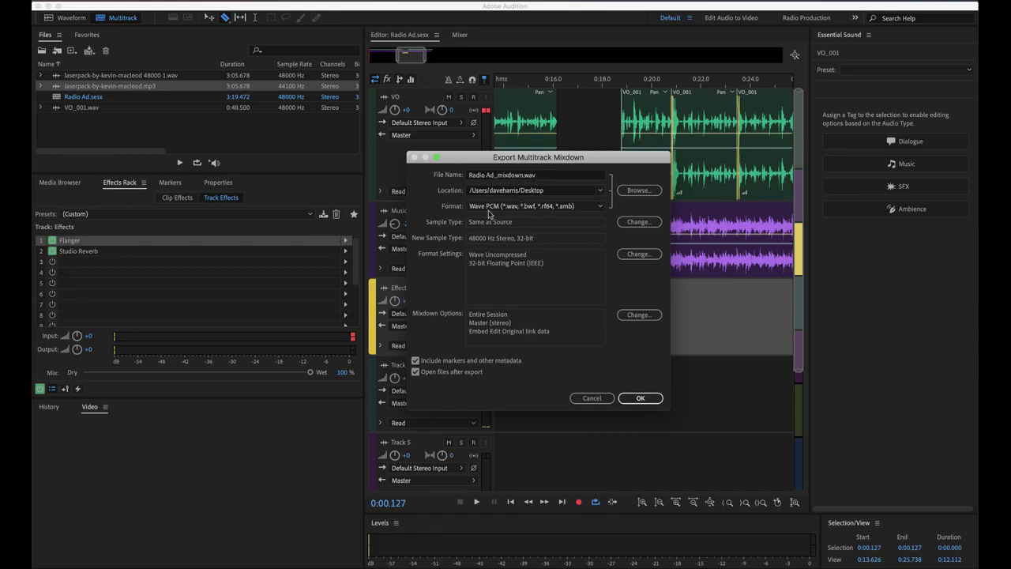
- Set the mixdown format to MP3 Audio and export it to the Desktop as Radio Ad_mixdown.mp3
click(598, 208)
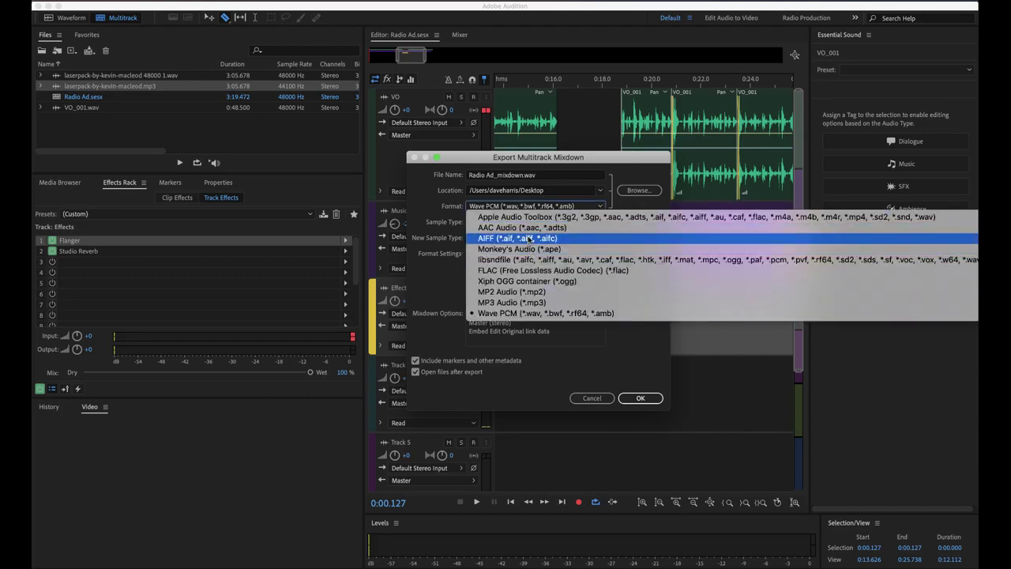
click(522, 304)
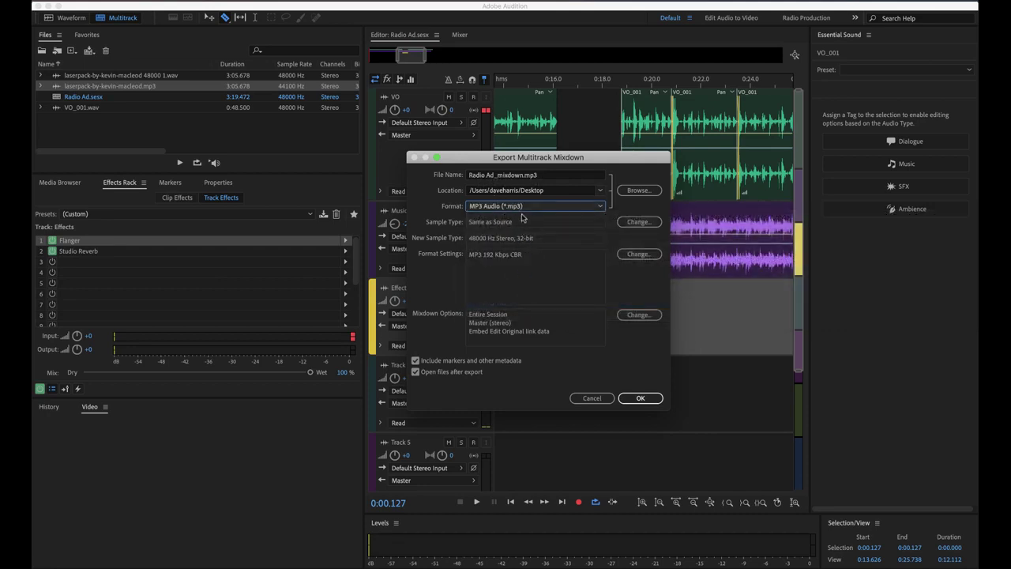
click(638, 190)
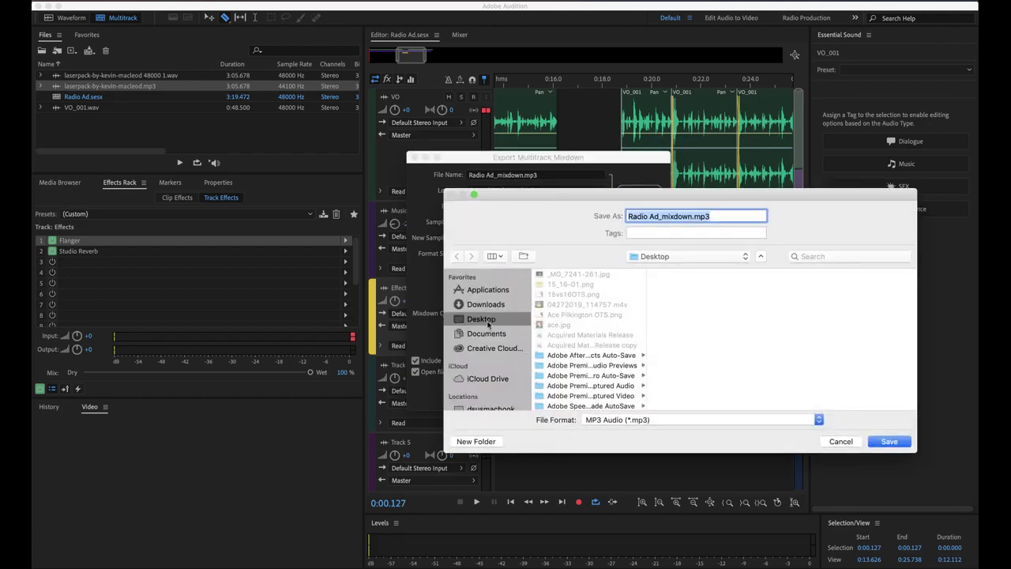
click(832, 446)
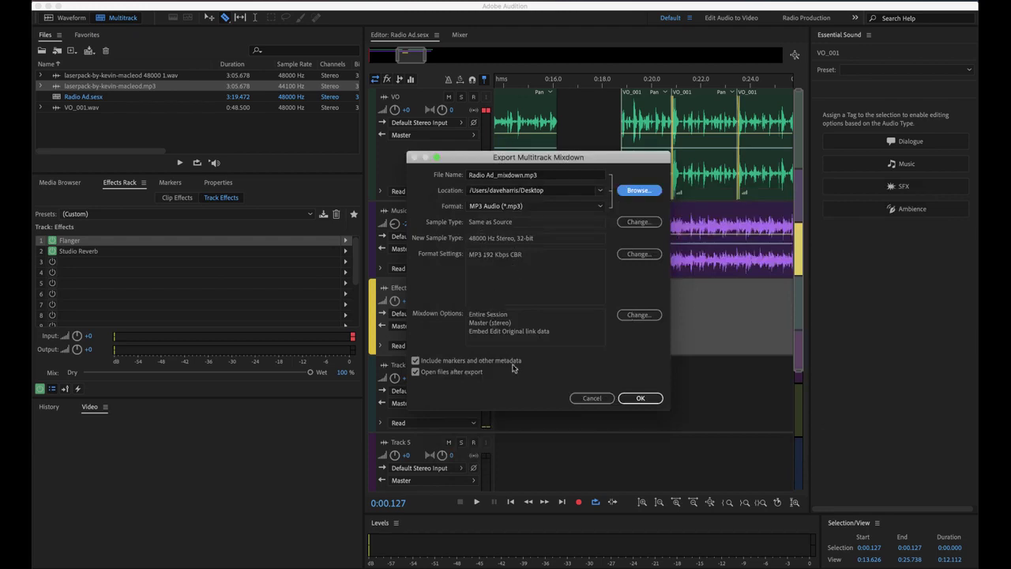
click(637, 397)
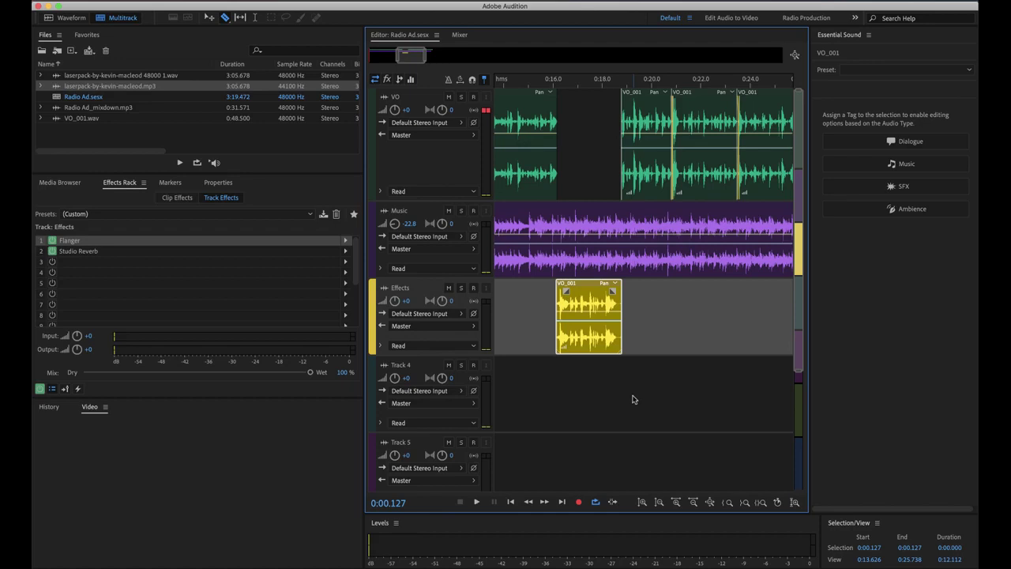
- Switch to Finder, find Radio Ad_mixdown.mp3 on the Desktop and briefly play it in a preview
key(super+Tab)
key(super+Tab)
key(super+Tab)
key(super+Tab)
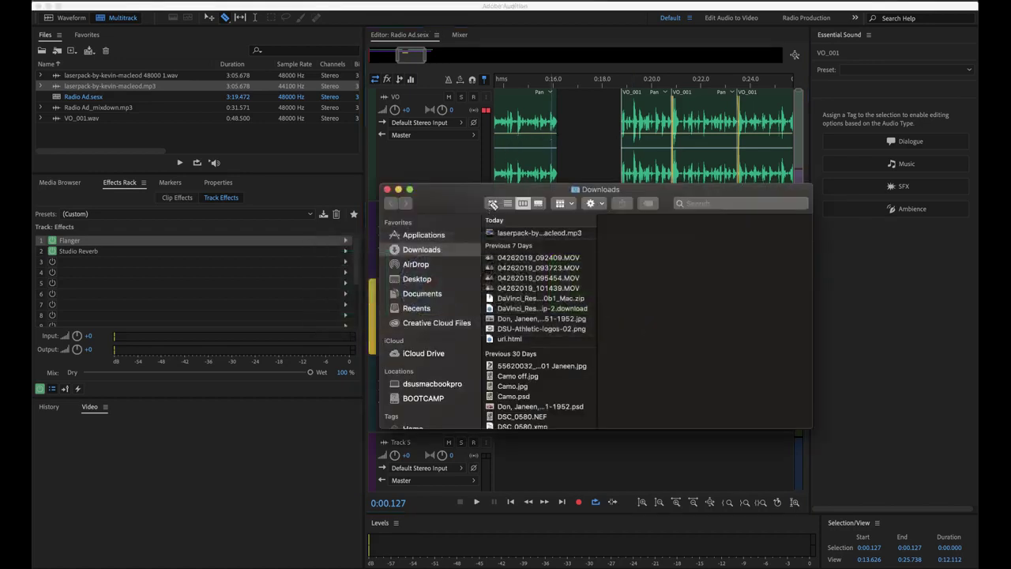
click(439, 280)
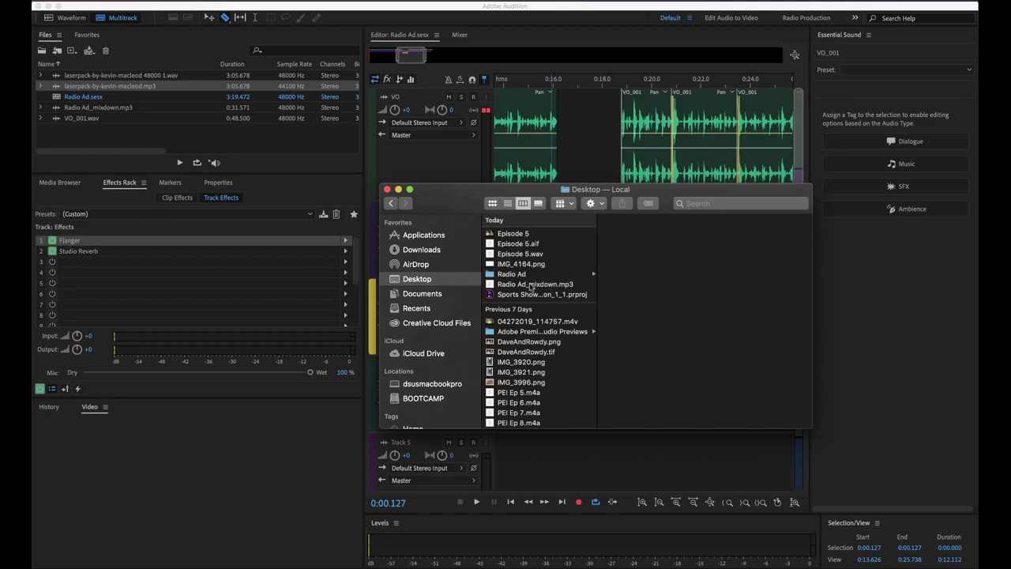
click(539, 284)
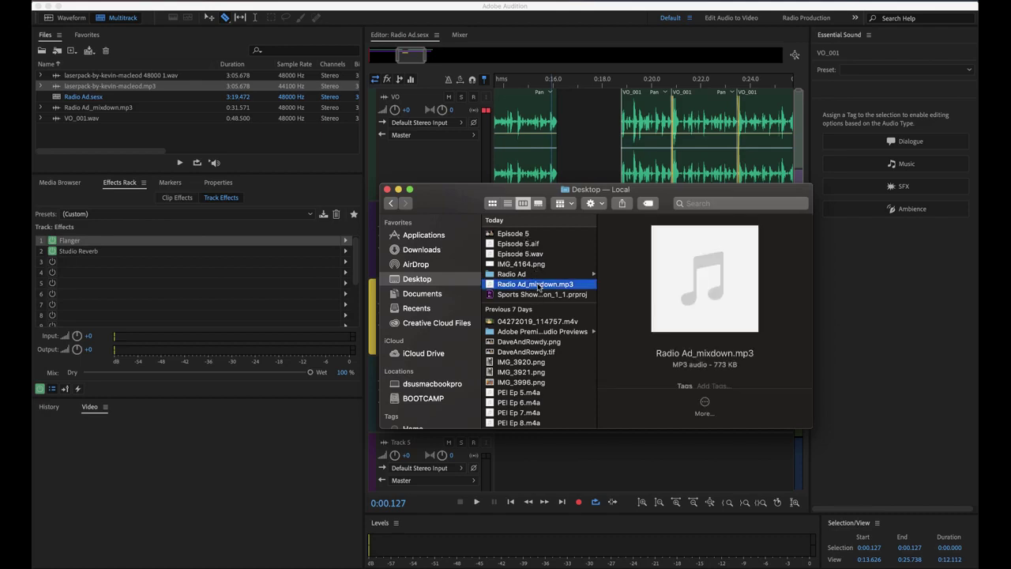
key(space)
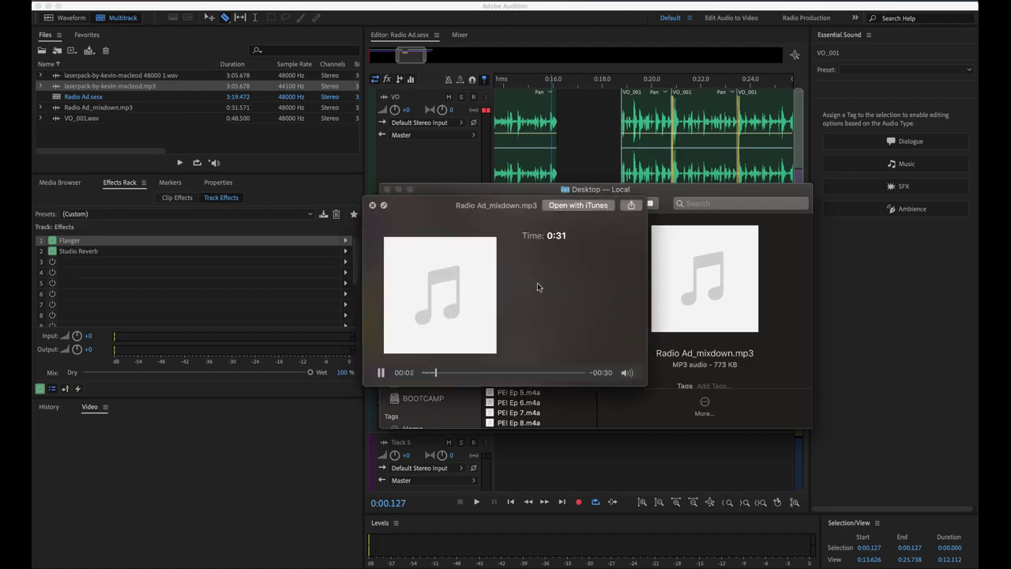
key(space)
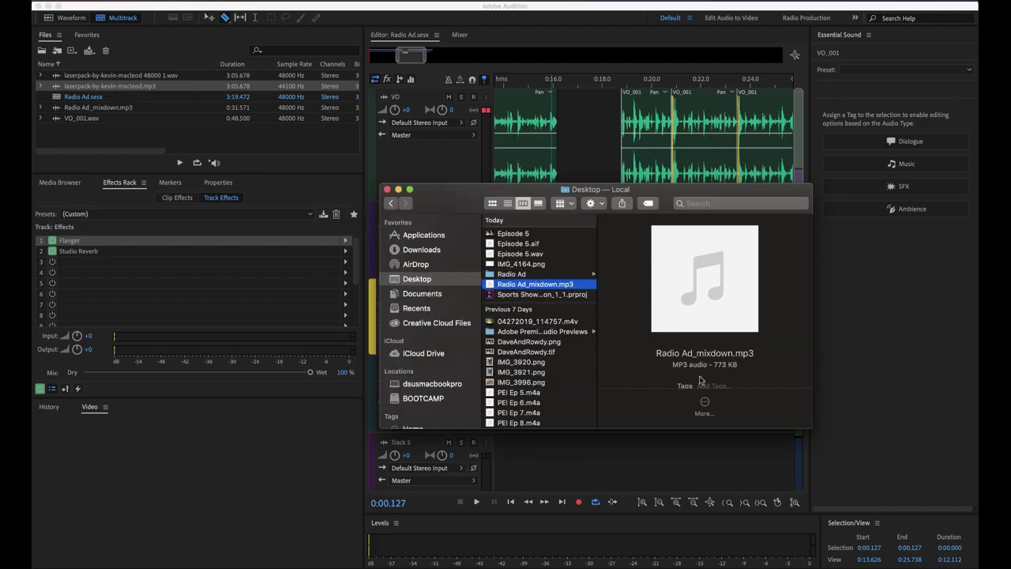